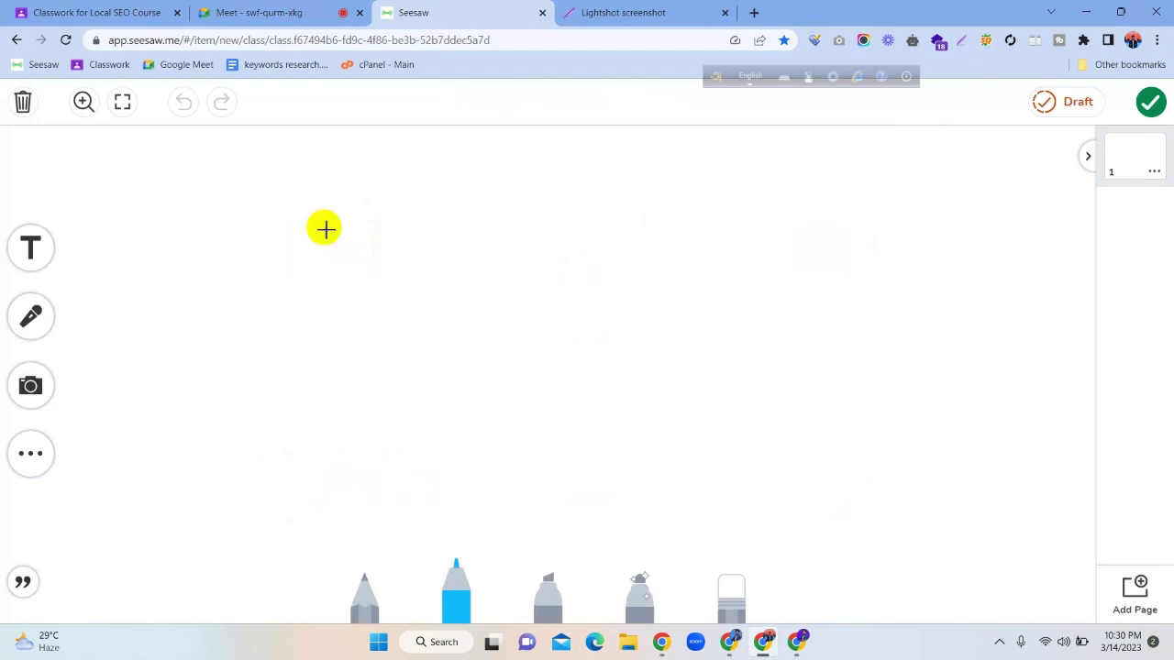
Add a text label reading "Relevent Keywords" to the blank canvas.
{"action": "left_click", "coordinate": [30, 253]}
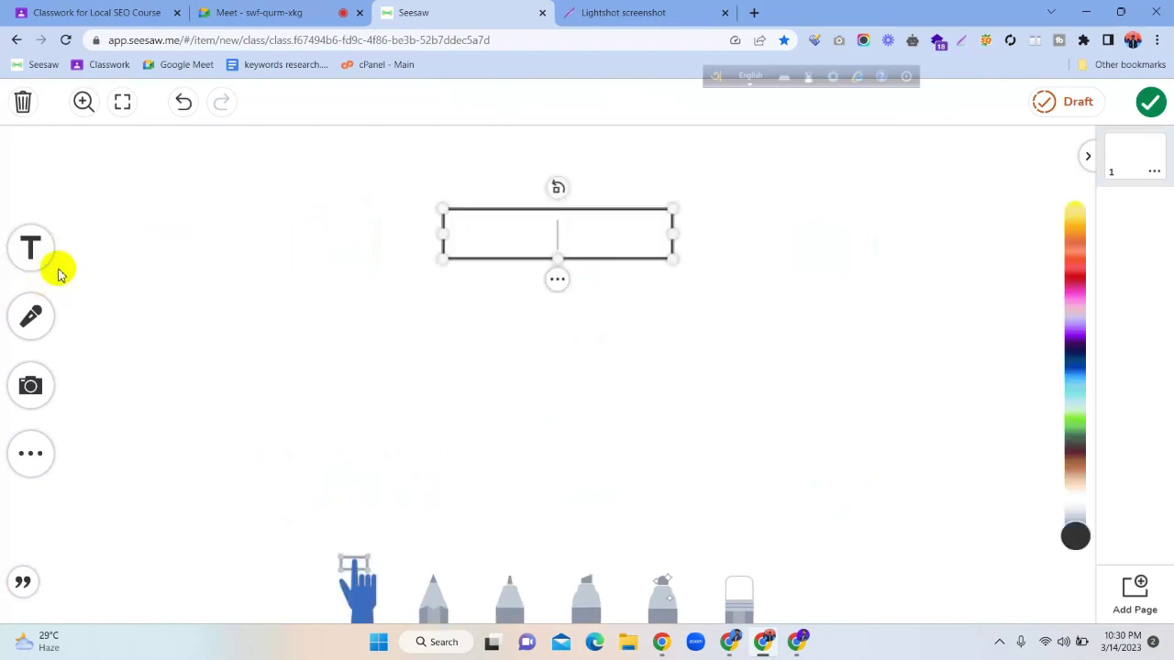
{"action": "type", "text": "Re"}
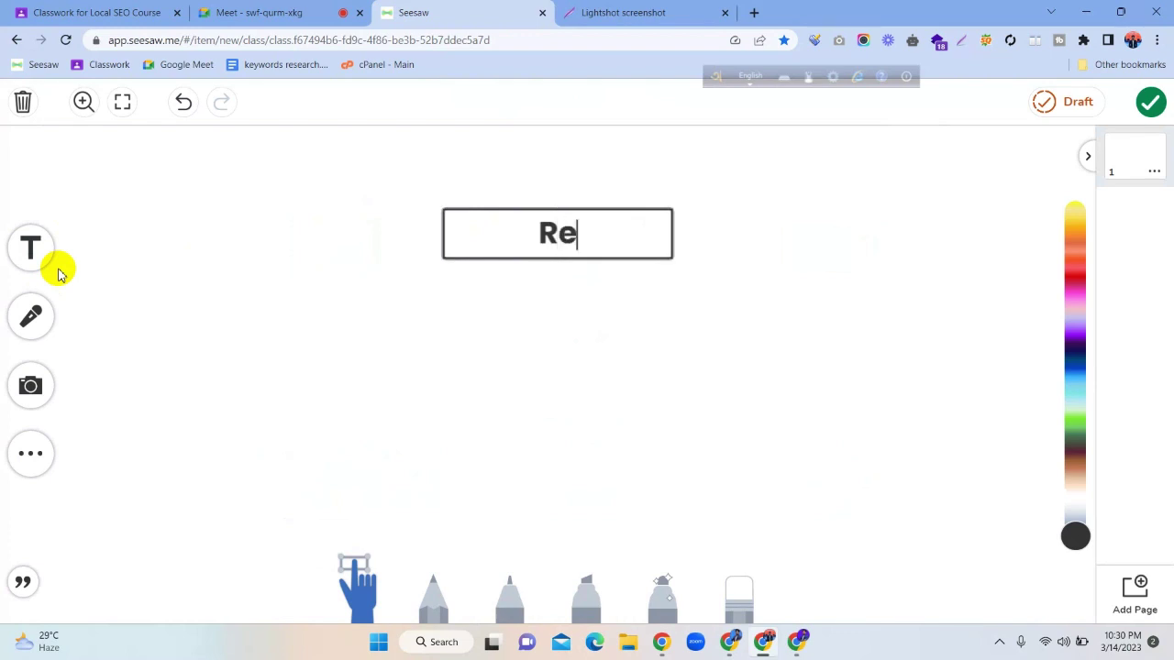
{"action": "type", "text": "leven"}
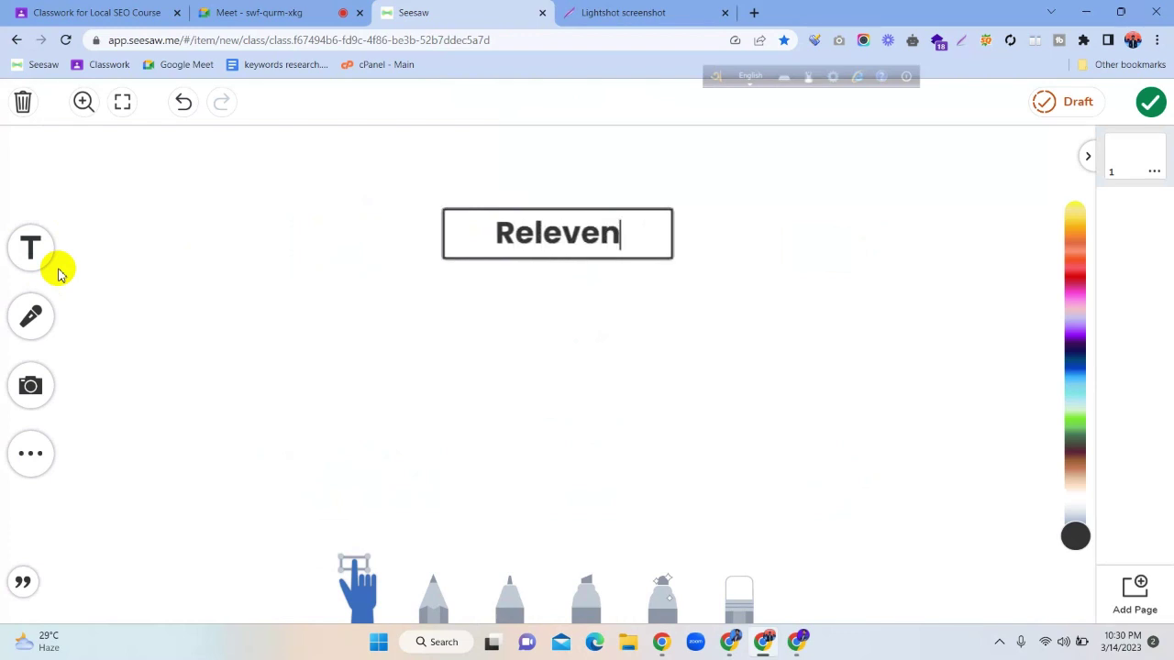
{"action": "type", "text": "t Ke"}
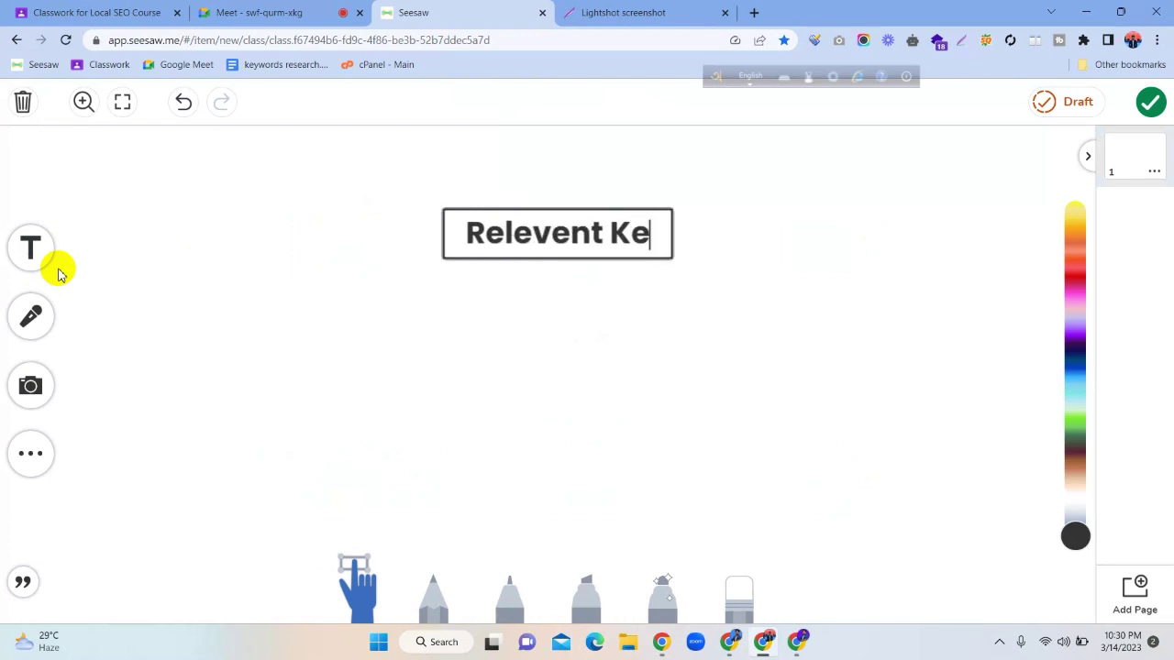
{"action": "type", "text": "ywords"}
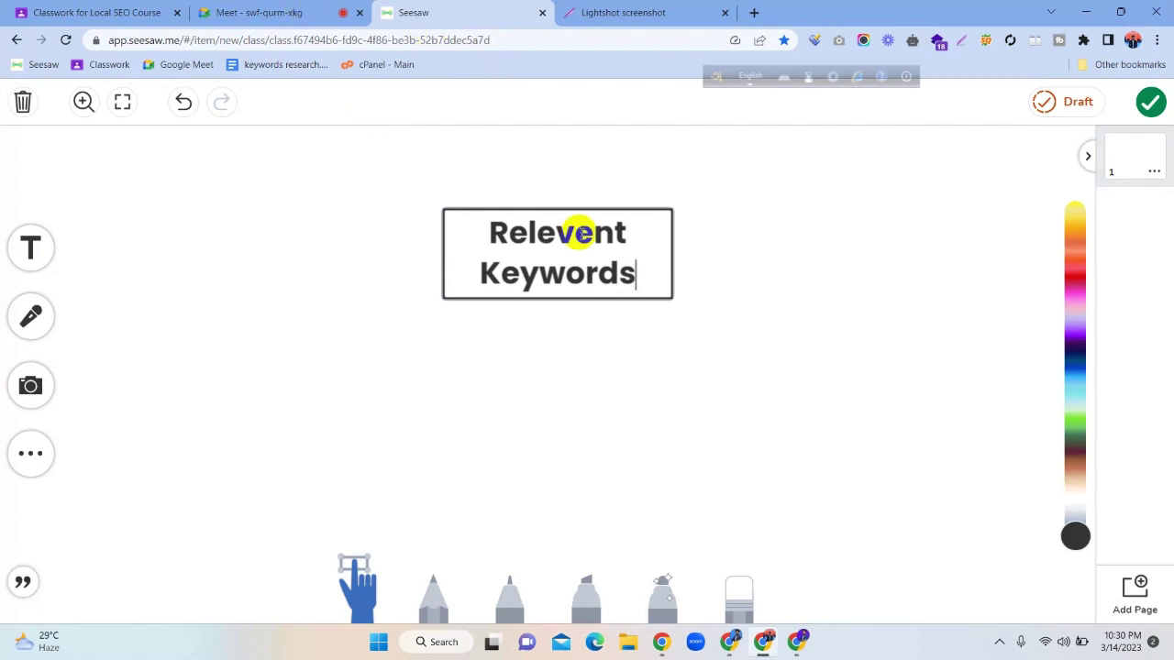
Correct the spelling of the label's first word to "Relevant".
{"action": "double_click", "coordinate": [595, 233]}
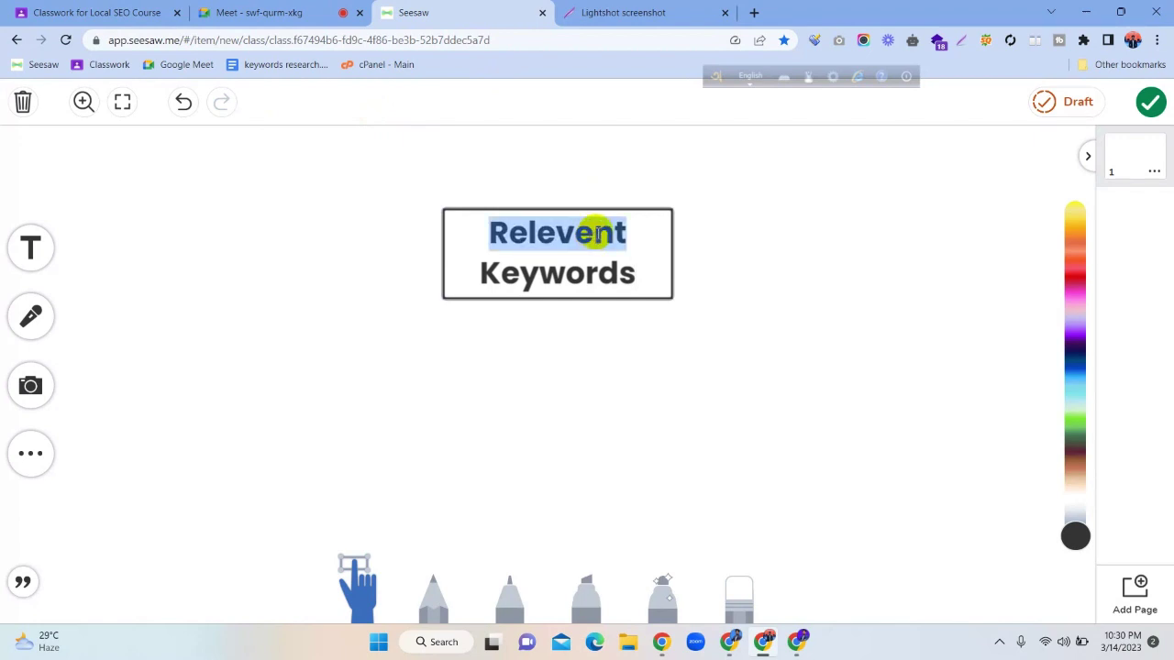
{"action": "left_click", "coordinate": [591, 234]}
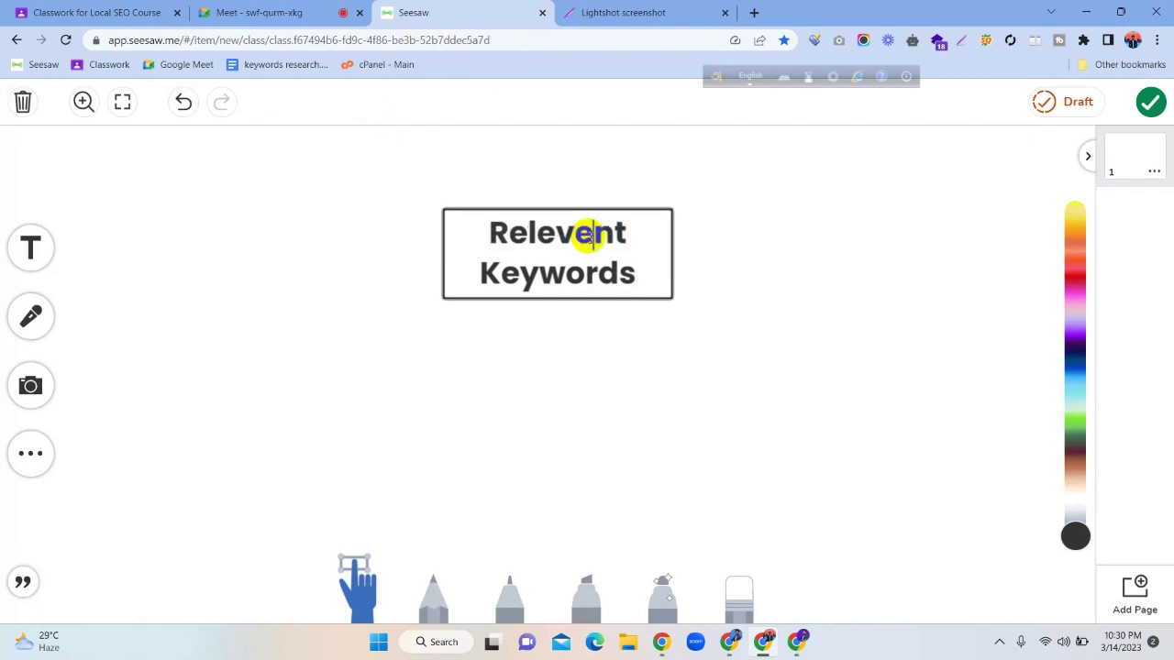
{"action": "key", "text": "BackSpace"}
{"action": "type", "text": "a"}
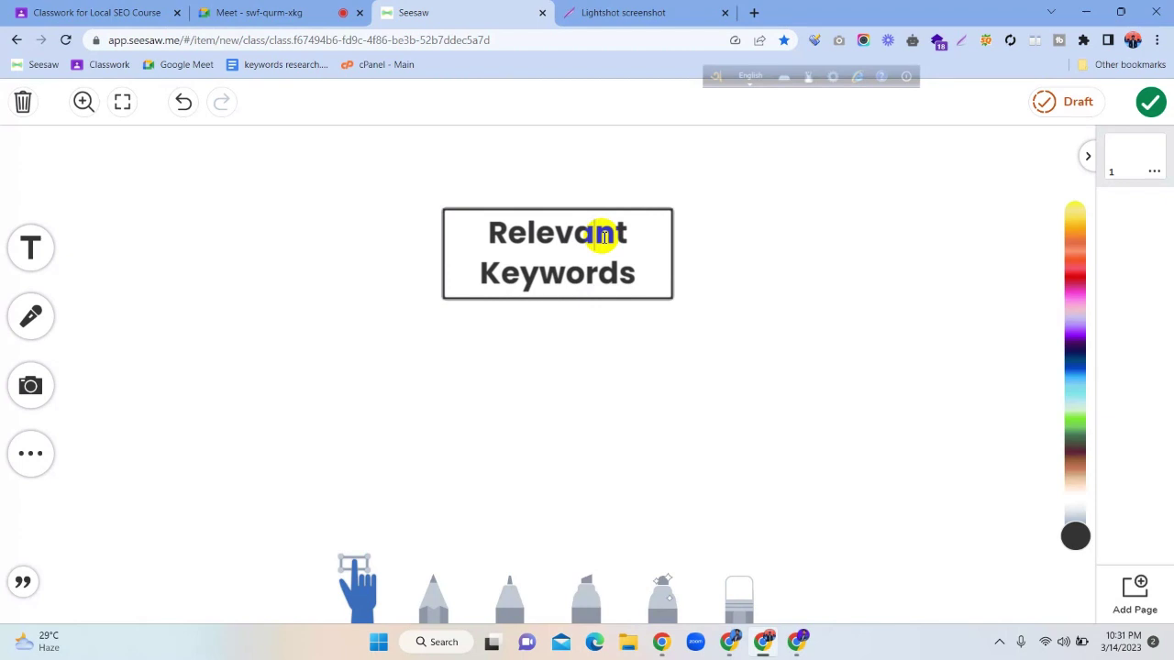
Switch to the Google business profile, highlight "burger shop" in the description text, and return to the Seesaw canvas.
{"action": "left_click", "coordinate": [796, 587]}
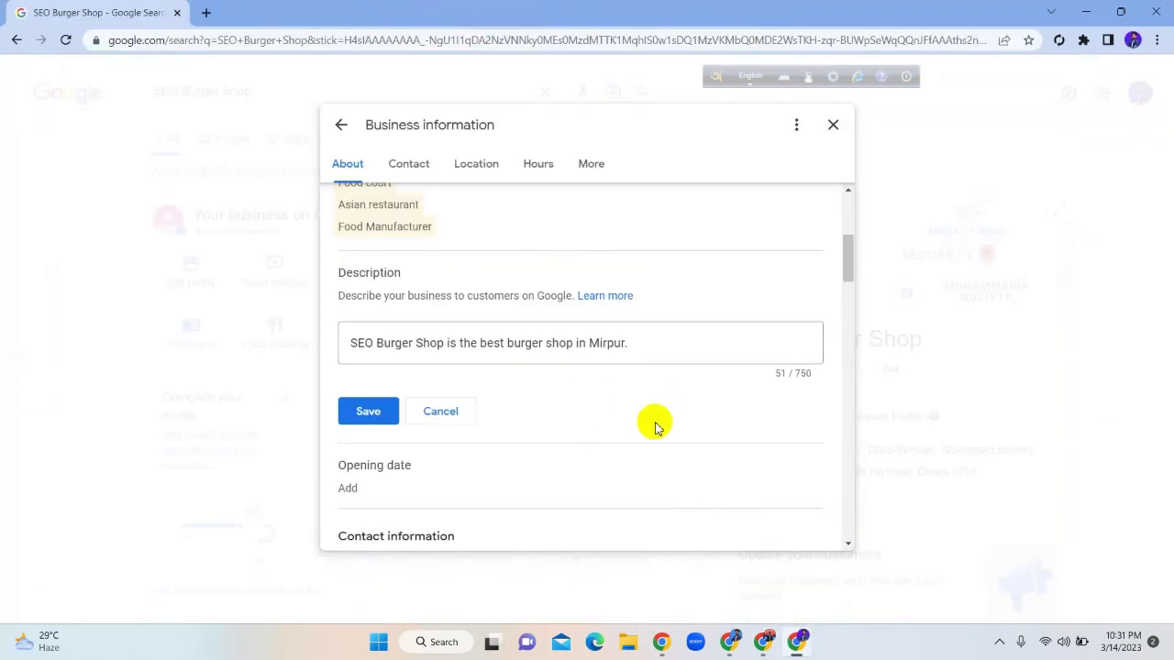
{"action": "left_click", "coordinate": [641, 342]}
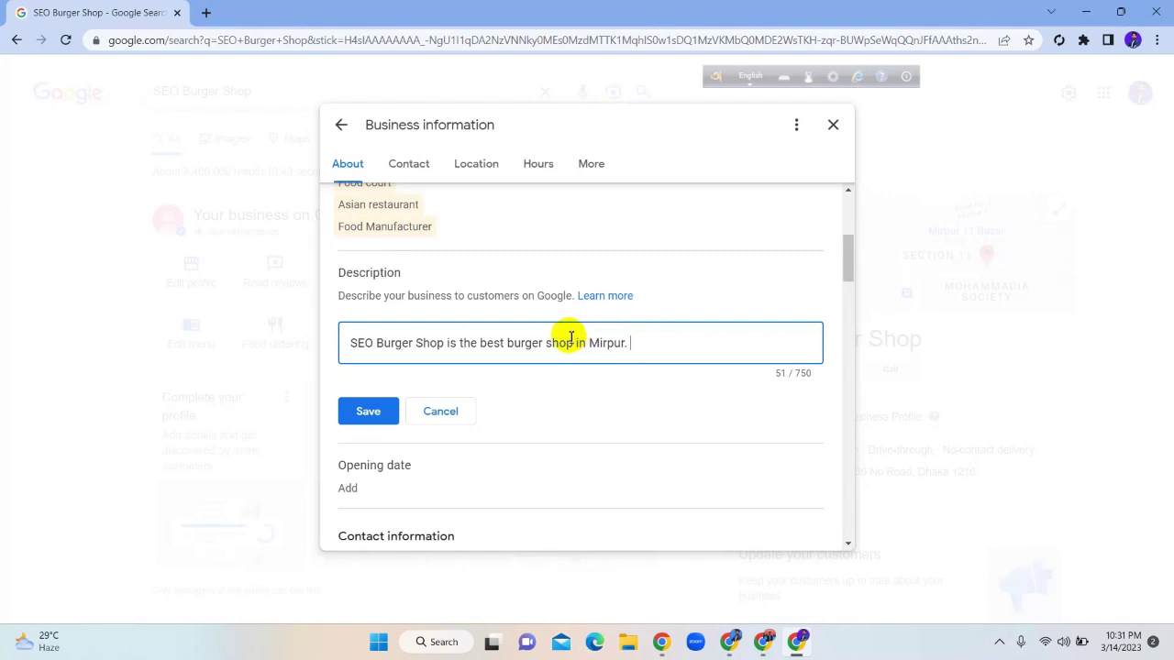
{"action": "double_click", "coordinate": [509, 343]}
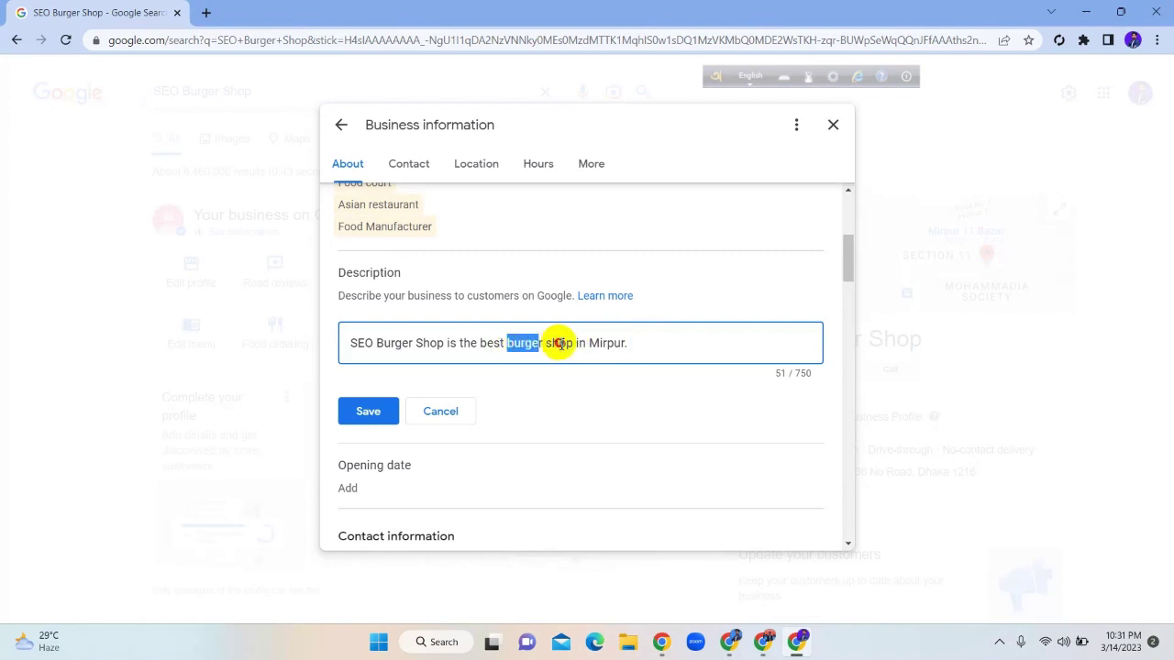
{"action": "left_click_drag", "start_coordinate": [560, 344], "coordinate": [573, 344]}
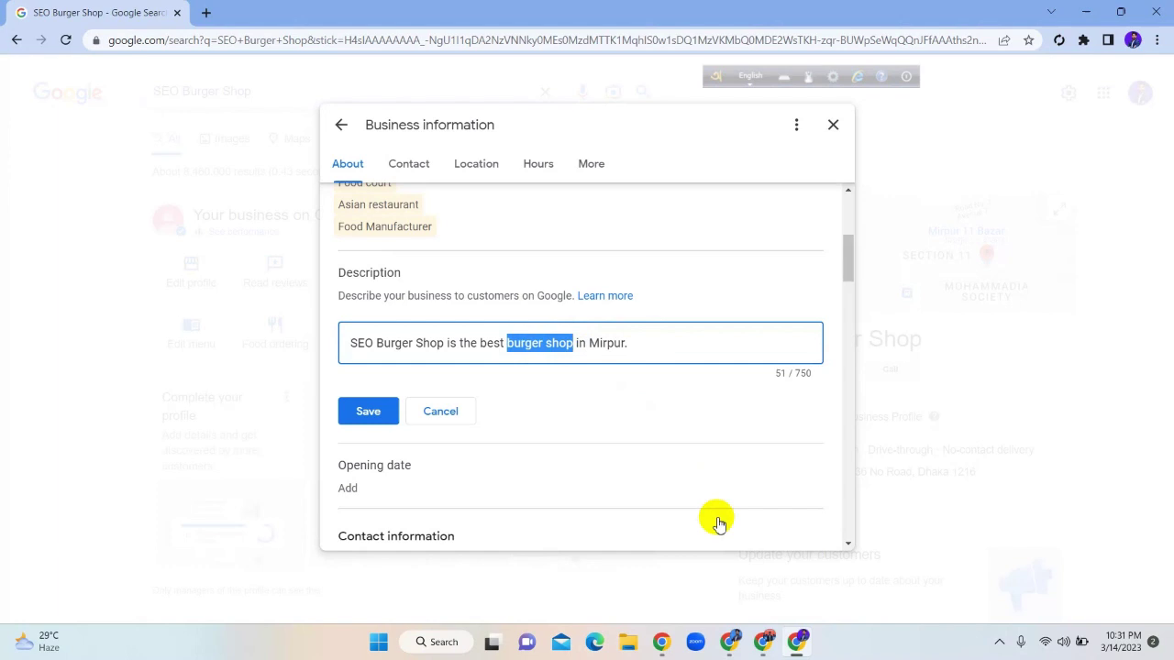
{"action": "left_click", "coordinate": [762, 641]}
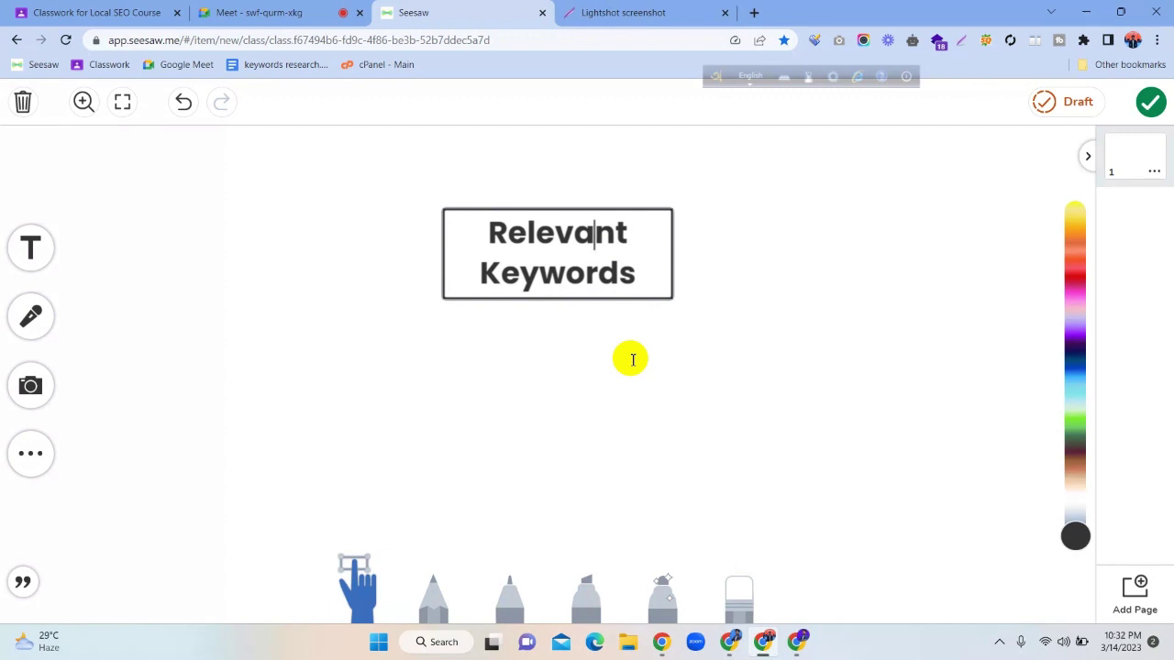
{"action": "left_click", "coordinate": [960, 43]}
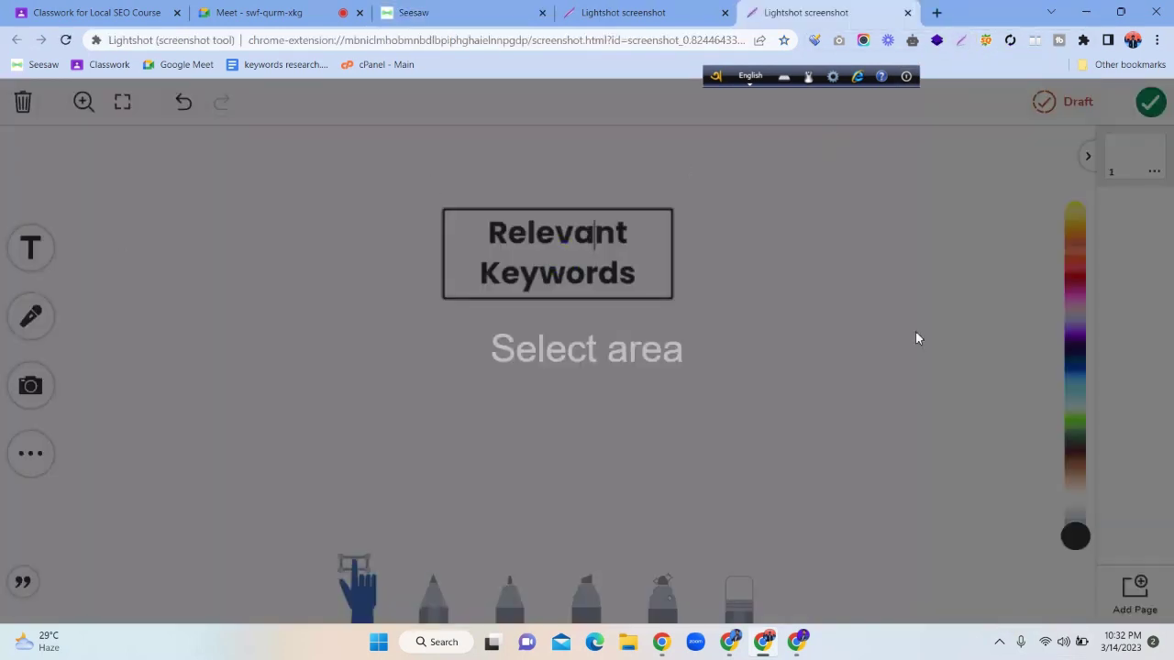
{"action": "key", "text": "Escape"}
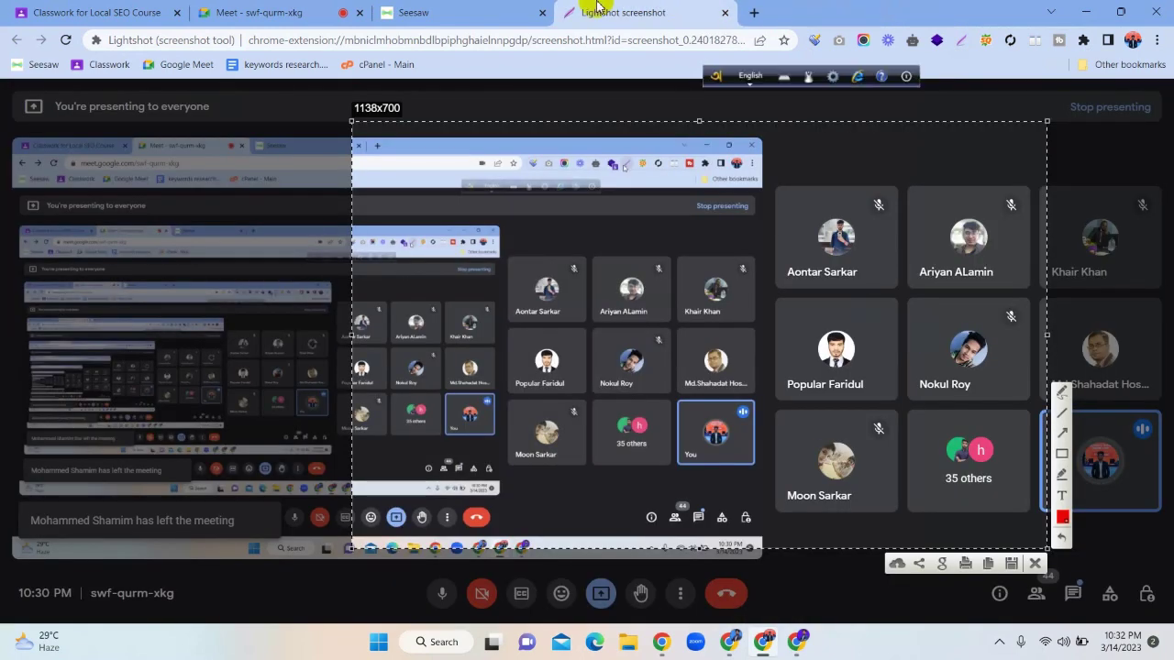
{"action": "left_click", "coordinate": [487, 13]}
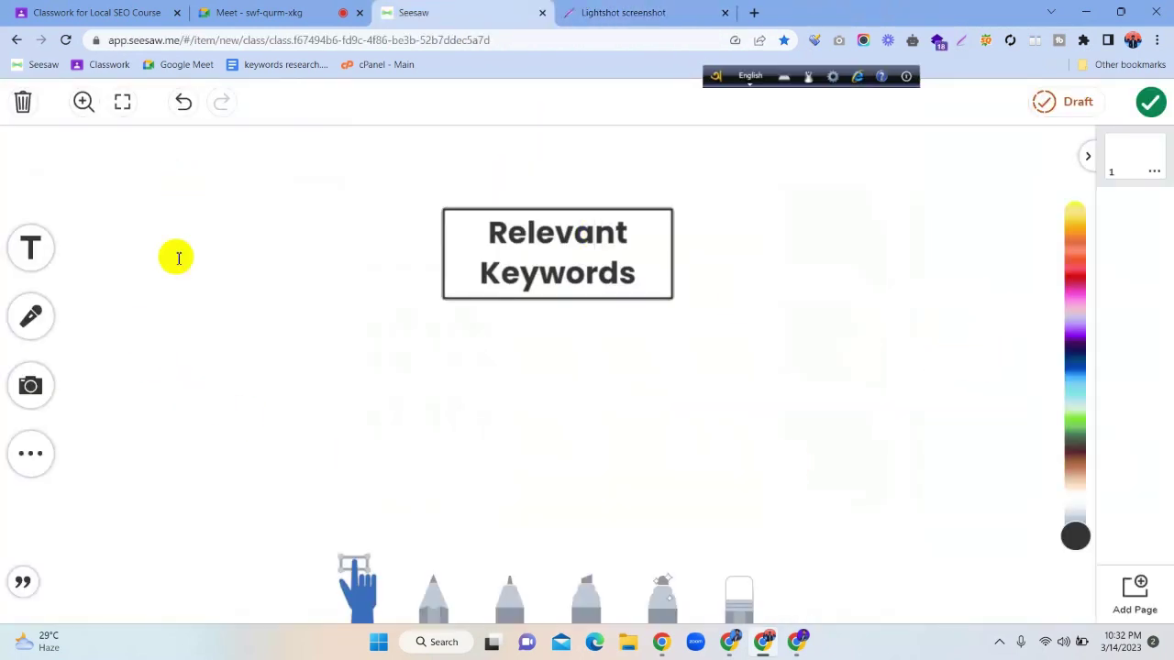
Handwrite "1000" with the blue pen beside the Relevant Keywords label.
{"action": "left_click", "coordinate": [513, 592]}
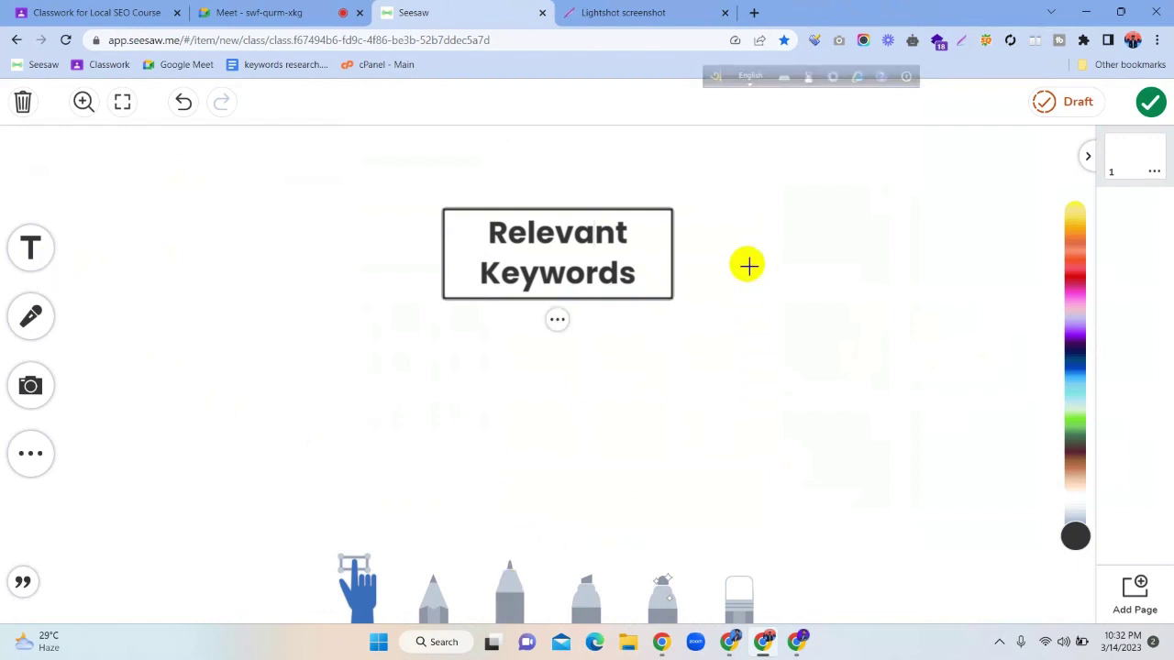
{"action": "mouse_move", "coordinate": [743, 244]}
{"action": "left_mouse_down"}
{"action": "mouse_move", "coordinate": [754, 321]}
{"action": "mouse_move", "coordinate": [786, 230]}
{"action": "mouse_move", "coordinate": [759, 241]}
{"action": "left_mouse_up"}
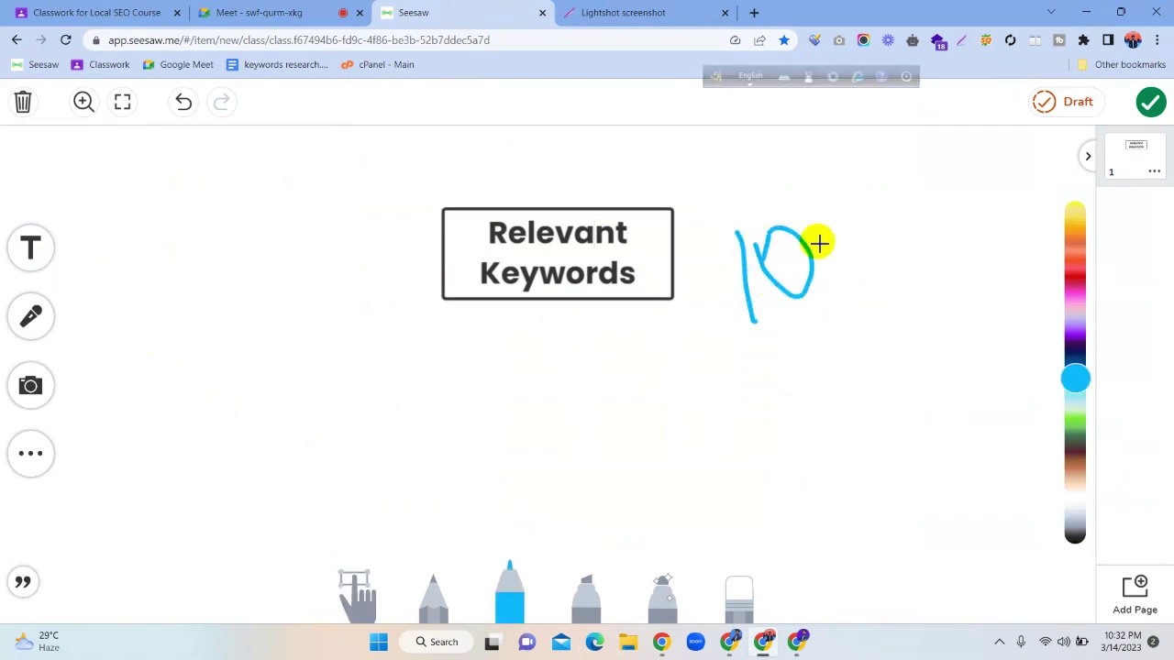
{"action": "left_click", "coordinate": [819, 216]}
{"action": "mouse_move", "coordinate": [839, 248]}
{"action": "left_mouse_down"}
{"action": "mouse_move", "coordinate": [817, 189]}
{"action": "mouse_move", "coordinate": [828, 220]}
{"action": "left_mouse_up"}
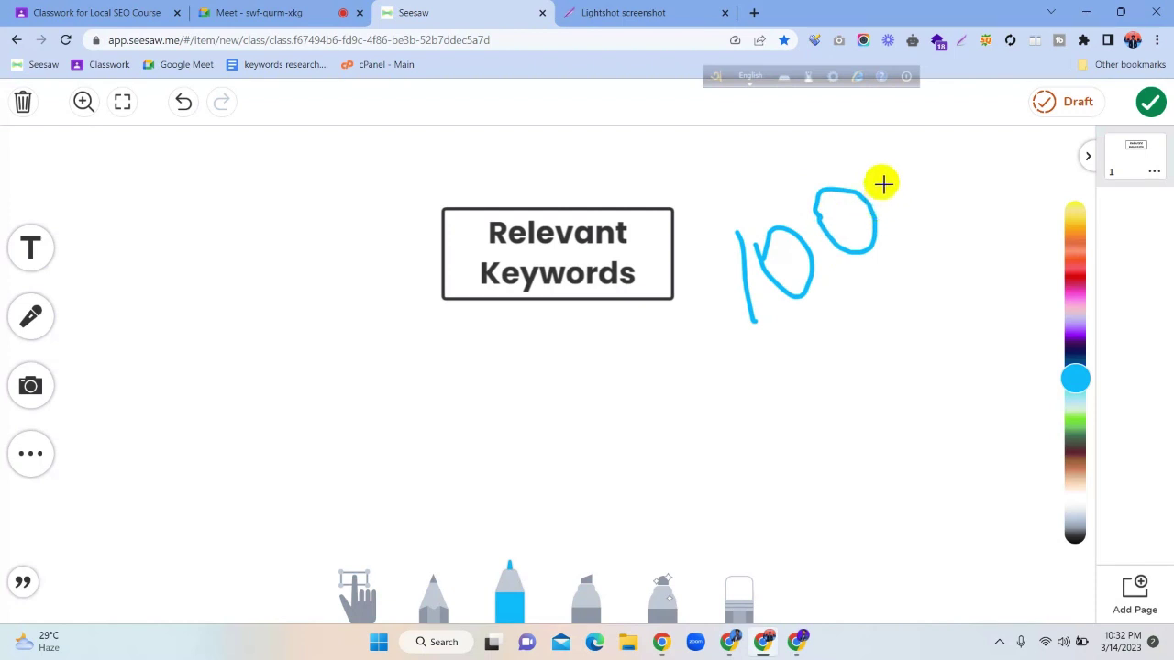
{"action": "mouse_move", "coordinate": [883, 184]}
{"action": "left_mouse_down"}
{"action": "mouse_move", "coordinate": [931, 192]}
{"action": "mouse_move", "coordinate": [896, 176]}
{"action": "mouse_move", "coordinate": [886, 199]}
{"action": "left_mouse_up"}
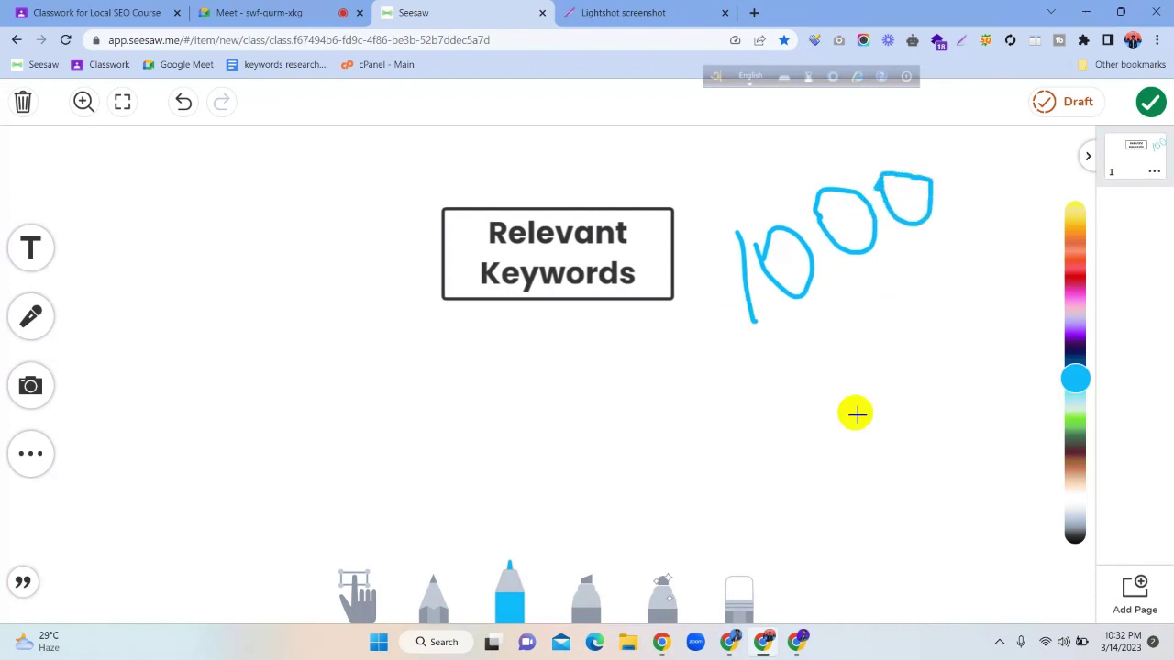
Handwrite "1-2" in blue beneath the 1000 and add a percent sign in red.
{"action": "mouse_move", "coordinate": [708, 408]}
{"action": "left_mouse_down"}
{"action": "mouse_move", "coordinate": [729, 467]}
{"action": "mouse_move", "coordinate": [750, 425]}
{"action": "mouse_move", "coordinate": [812, 437]}
{"action": "left_mouse_up"}
{"action": "left_click", "coordinate": [1074, 280]}
{"action": "left_click_drag", "start_coordinate": [838, 353], "coordinate": [826, 445]}
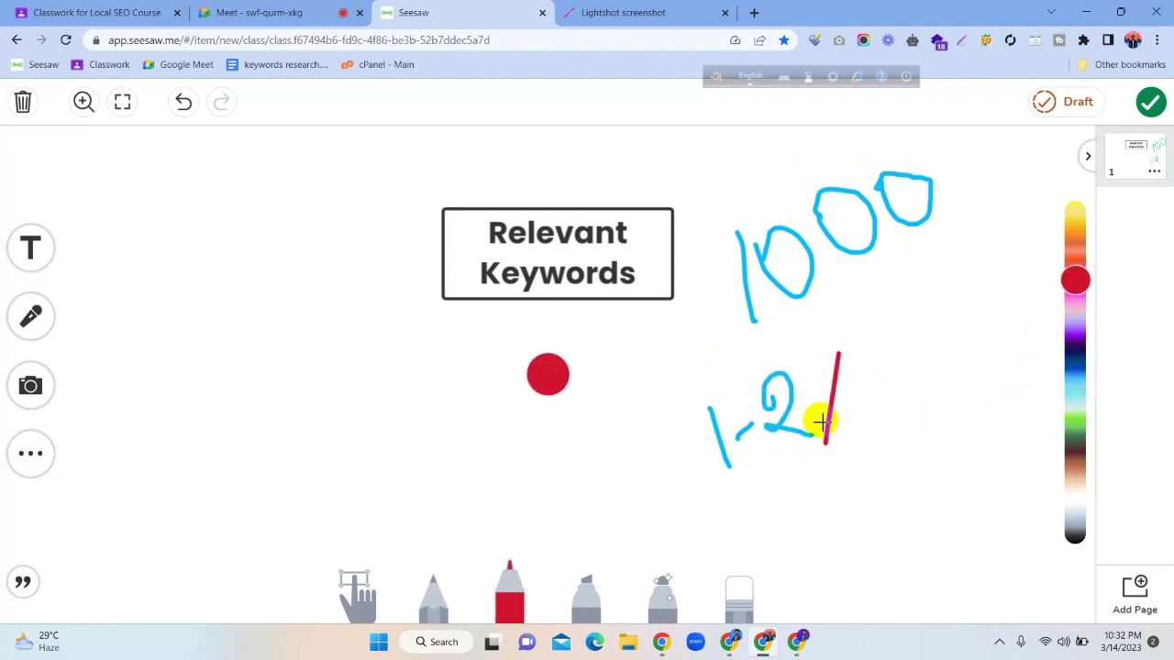
Circle both the handwritten "1-2%" and the "1000" in red.
{"action": "mouse_move", "coordinate": [855, 376]}
{"action": "left_mouse_down"}
{"action": "mouse_move", "coordinate": [749, 328]}
{"action": "mouse_move", "coordinate": [771, 511]}
{"action": "mouse_move", "coordinate": [889, 392]}
{"action": "left_mouse_up"}
{"action": "left_click_drag", "start_coordinate": [872, 354], "coordinate": [852, 349]}
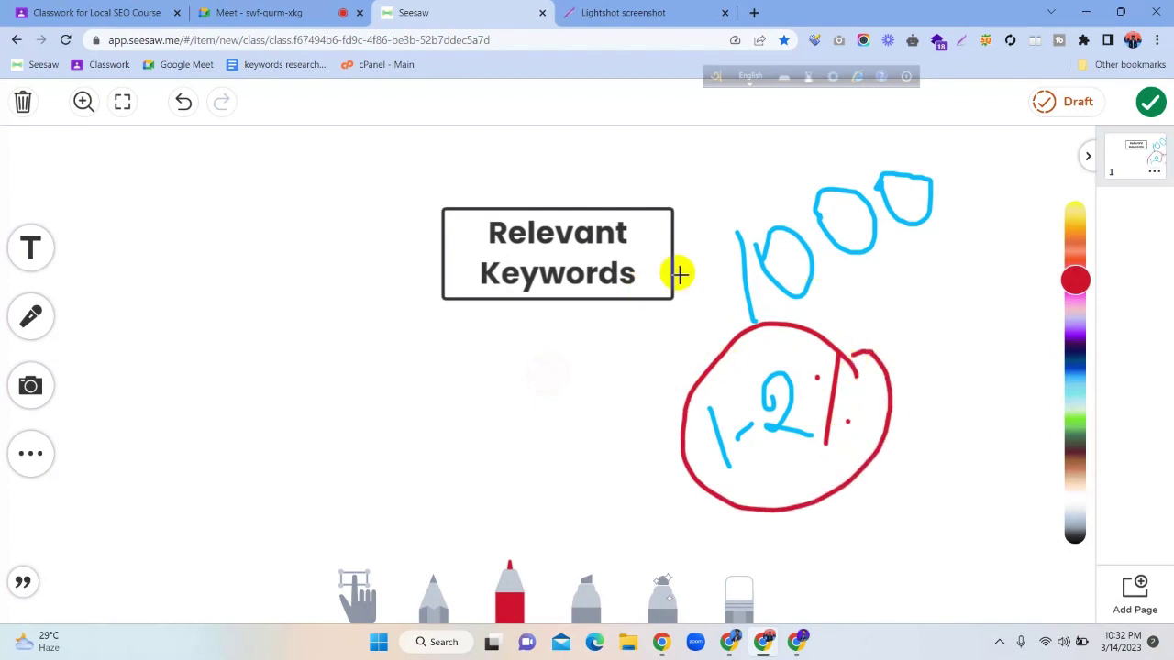
{"action": "mouse_move", "coordinate": [836, 142]}
{"action": "left_mouse_down"}
{"action": "mouse_move", "coordinate": [703, 294]}
{"action": "mouse_move", "coordinate": [970, 262]}
{"action": "mouse_move", "coordinate": [921, 143]}
{"action": "left_mouse_up"}
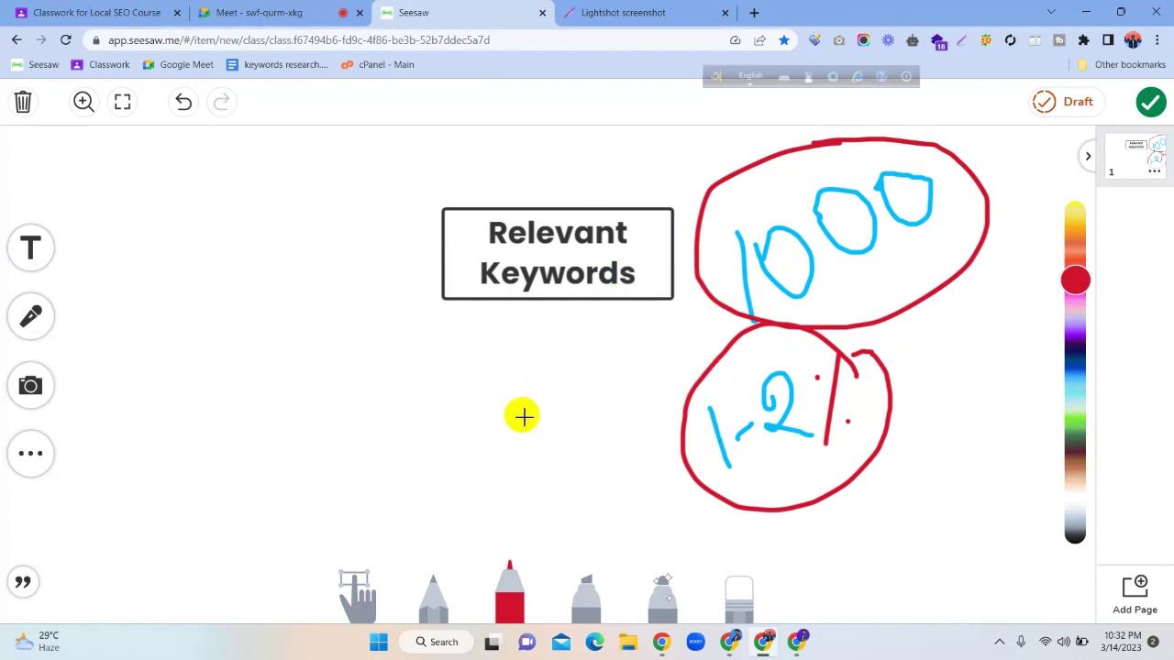
Check the Google Meet call briefly, then handwrite "750" in red on the empty side of the Relevant Keywords label in Seesaw.
{"action": "left_click", "coordinate": [280, 12]}
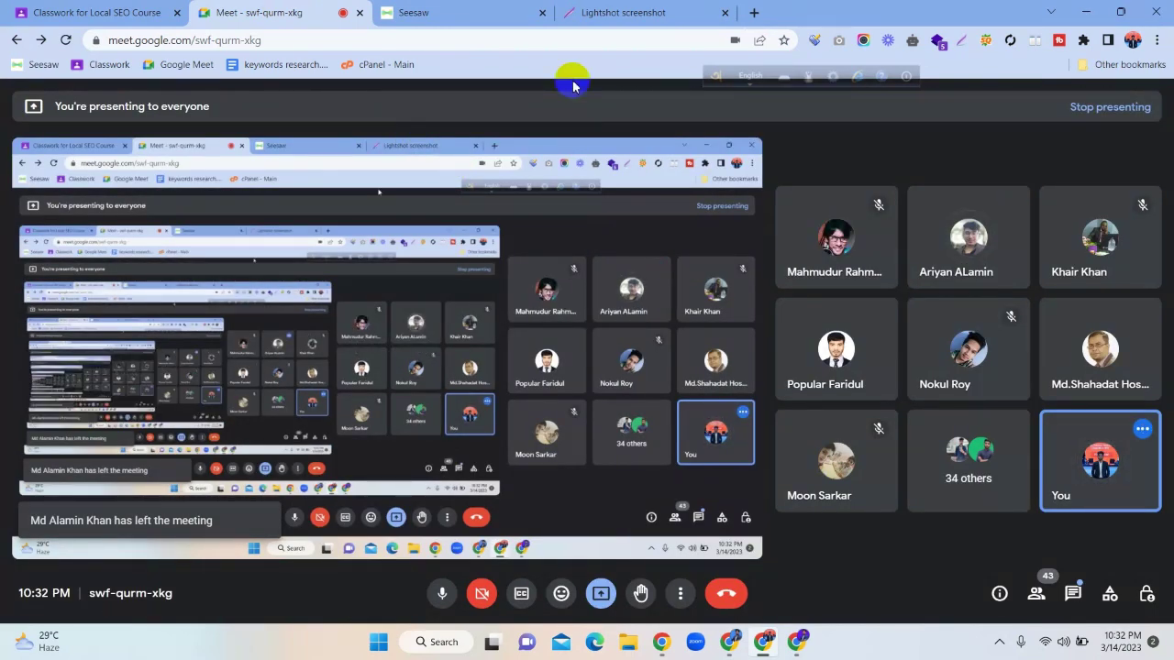
{"action": "left_click", "coordinate": [456, 11]}
{"action": "left_click_drag", "start_coordinate": [128, 248], "coordinate": [166, 324]}
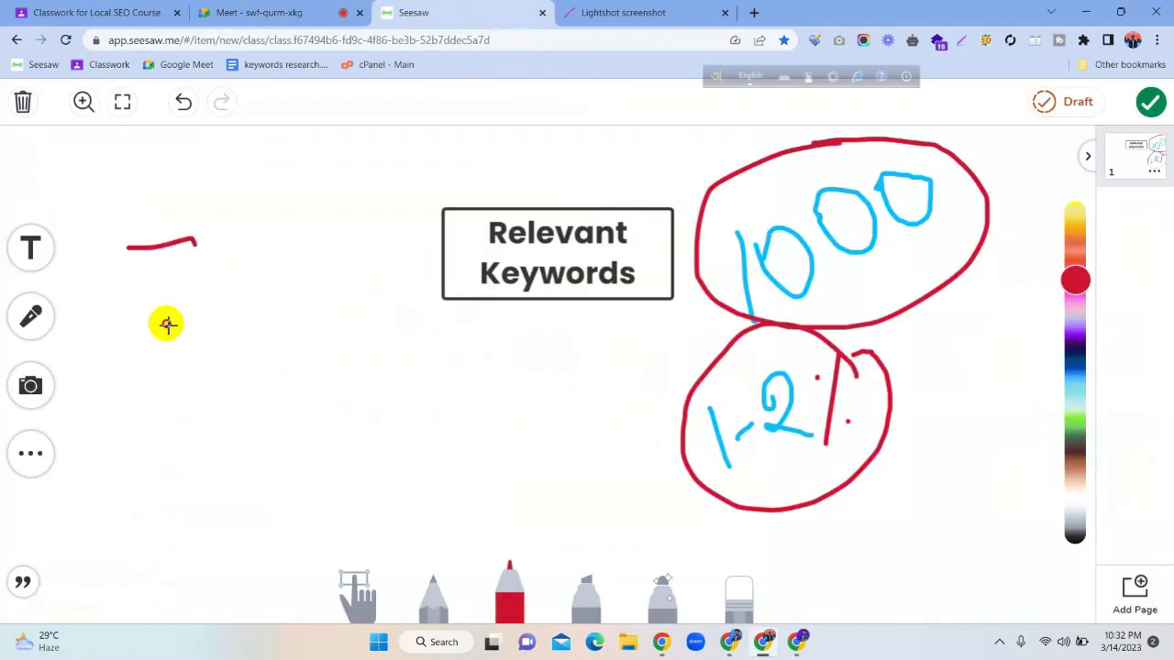
{"action": "left_click_drag", "start_coordinate": [148, 283], "coordinate": [227, 301]}
{"action": "mouse_move", "coordinate": [262, 231]}
{"action": "left_mouse_down"}
{"action": "mouse_move", "coordinate": [220, 239]}
{"action": "mouse_move", "coordinate": [260, 295]}
{"action": "left_mouse_up"}
{"action": "mouse_move", "coordinate": [307, 229]}
{"action": "left_mouse_down"}
{"action": "mouse_move", "coordinate": [340, 220]}
{"action": "mouse_move", "coordinate": [310, 218]}
{"action": "left_mouse_up"}
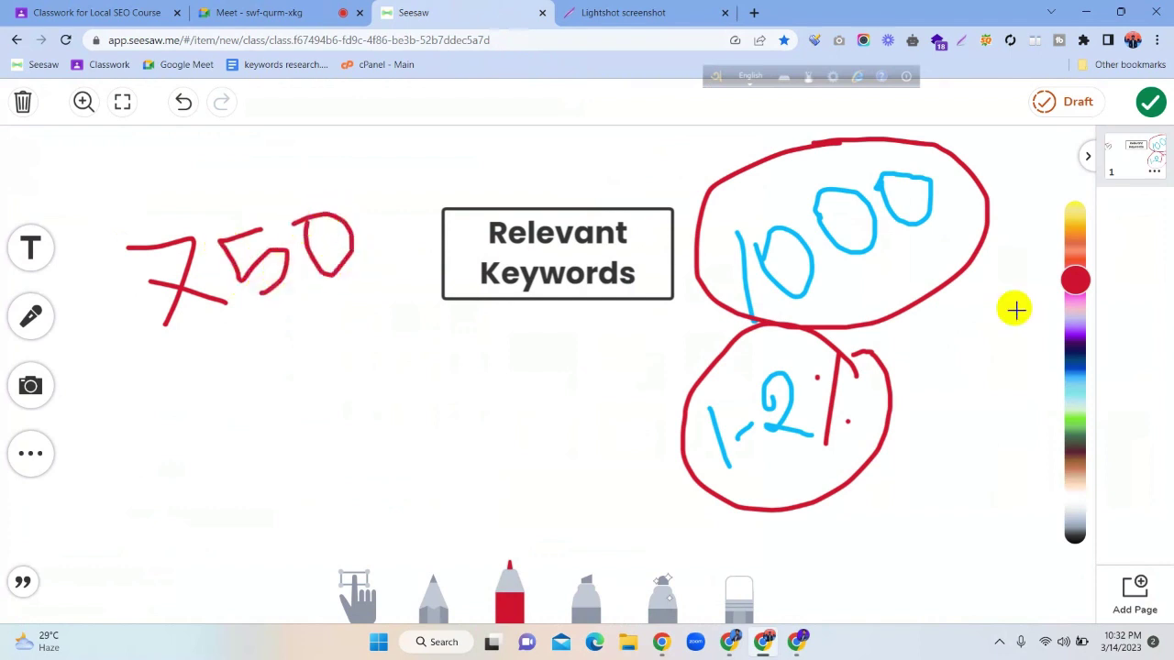
Circle the handwritten "750" in purple.
{"action": "left_click", "coordinate": [1076, 341]}
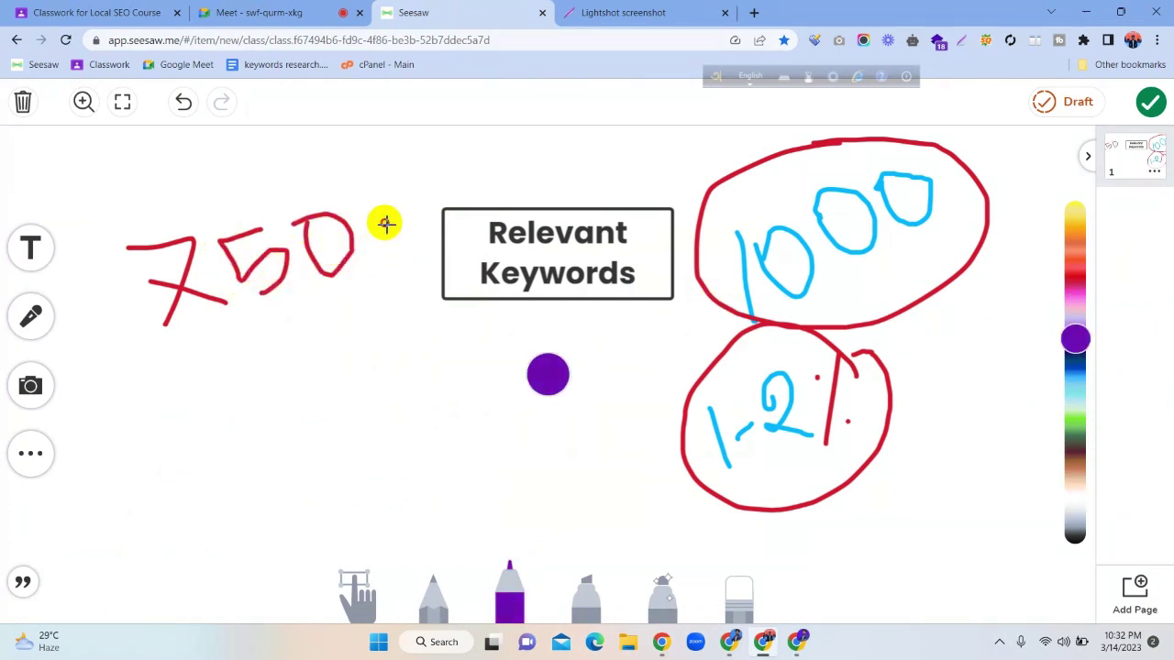
{"action": "mouse_move", "coordinate": [385, 223]}
{"action": "left_mouse_down"}
{"action": "mouse_move", "coordinate": [180, 210]}
{"action": "mouse_move", "coordinate": [122, 277]}
{"action": "left_mouse_up"}
{"action": "mouse_move", "coordinate": [161, 338]}
{"action": "left_mouse_down"}
{"action": "mouse_move", "coordinate": [388, 269]}
{"action": "mouse_move", "coordinate": [379, 223]}
{"action": "left_mouse_up"}
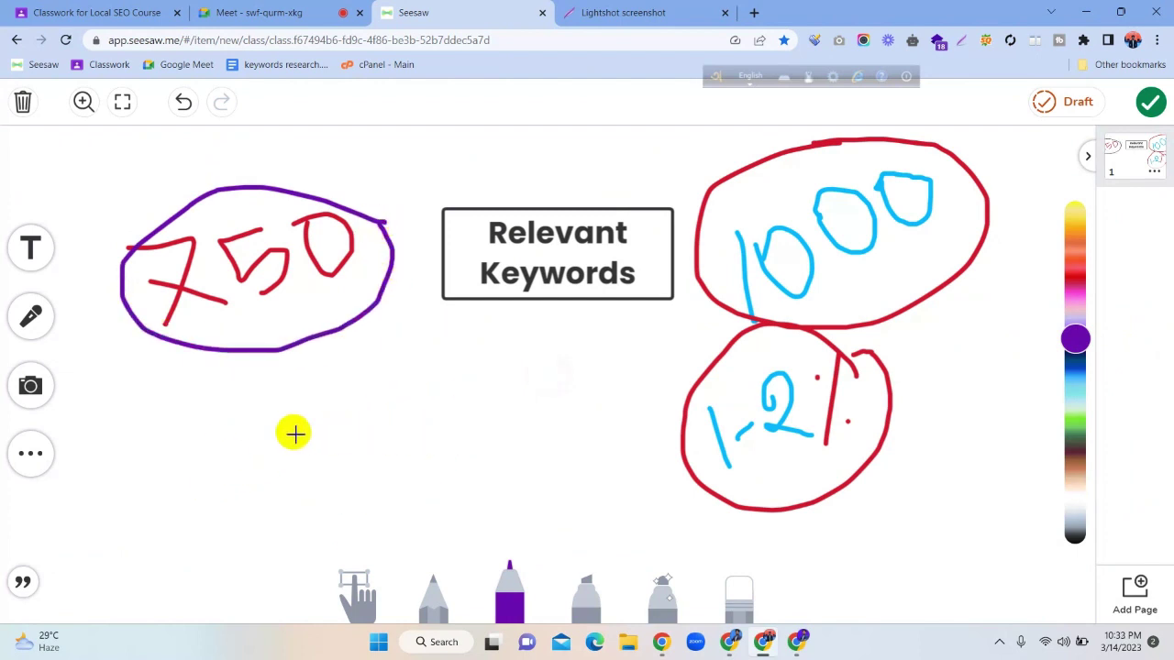
Handwrite "7-14" in purple below the circled 750.
{"action": "mouse_move", "coordinate": [187, 440]}
{"action": "left_mouse_down"}
{"action": "mouse_move", "coordinate": [241, 425]}
{"action": "mouse_move", "coordinate": [232, 473]}
{"action": "mouse_move", "coordinate": [304, 427]}
{"action": "mouse_move", "coordinate": [331, 436]}
{"action": "left_mouse_up"}
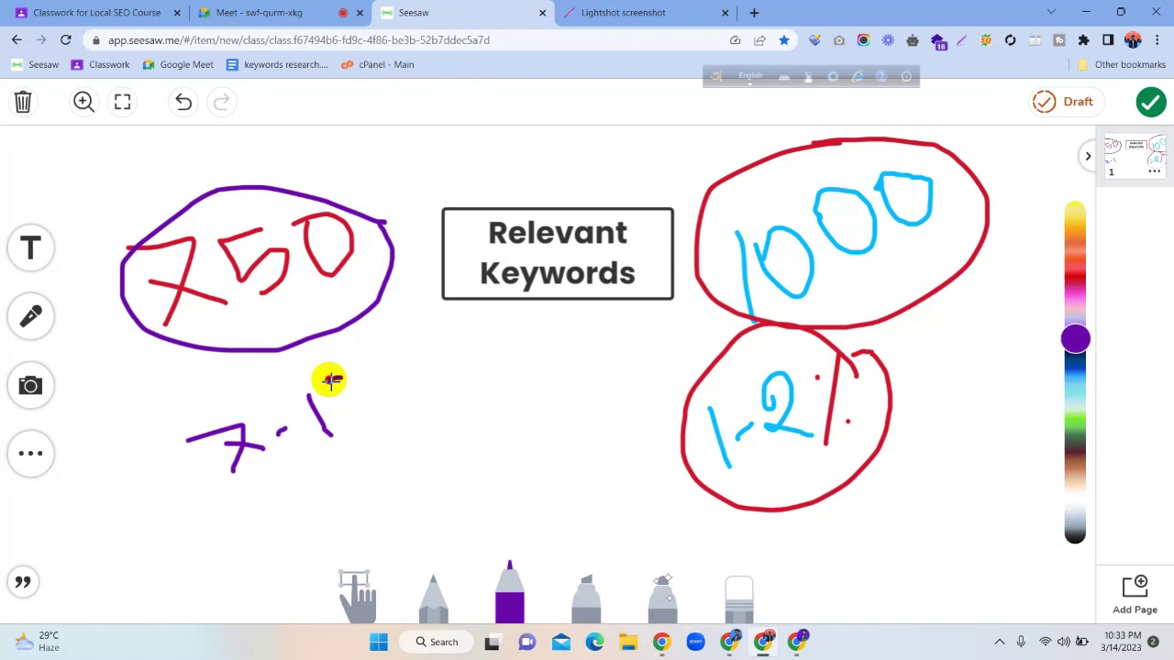
{"action": "left_click_drag", "start_coordinate": [328, 379], "coordinate": [373, 414]}
{"action": "left_click_drag", "start_coordinate": [336, 375], "coordinate": [372, 436]}
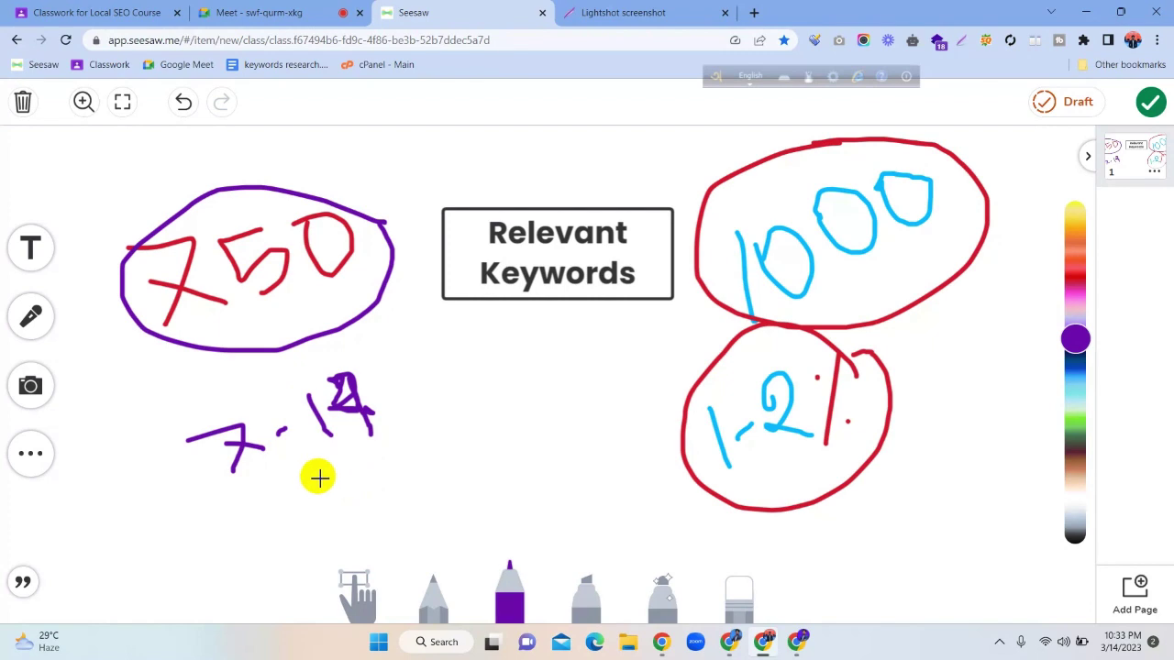
Switch to the Google business profile, save the description "SEO Burger Shop is the best burger shop in Mirpur." and reopen it for editing.
{"action": "left_click", "coordinate": [275, 12]}
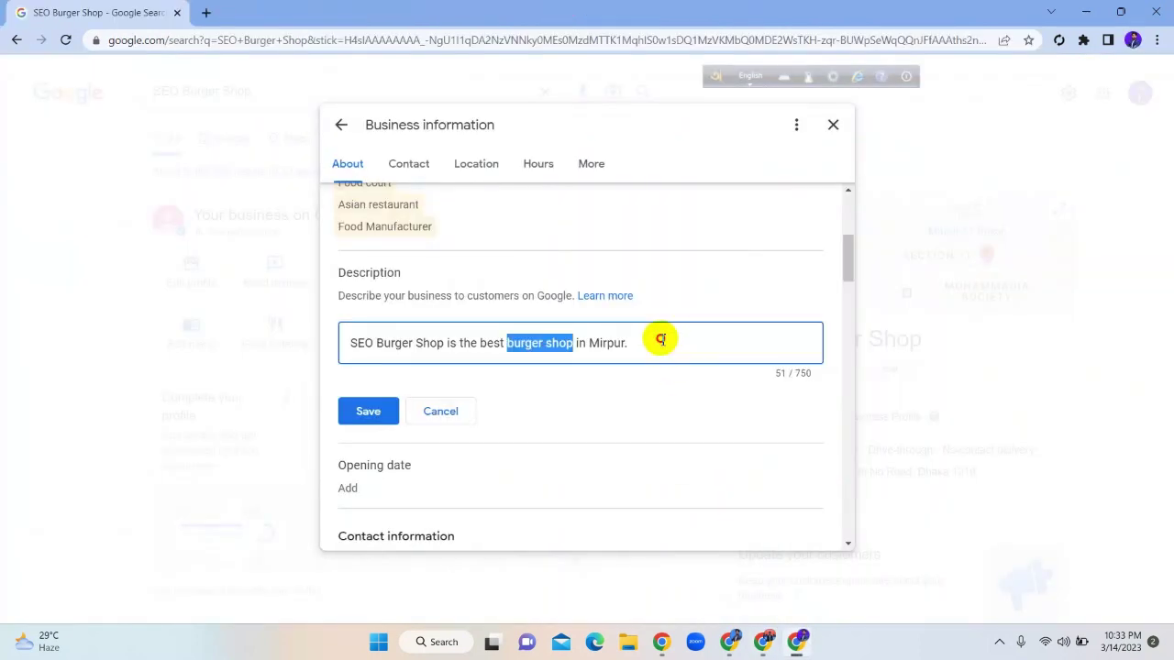
{"action": "left_click", "coordinate": [662, 340]}
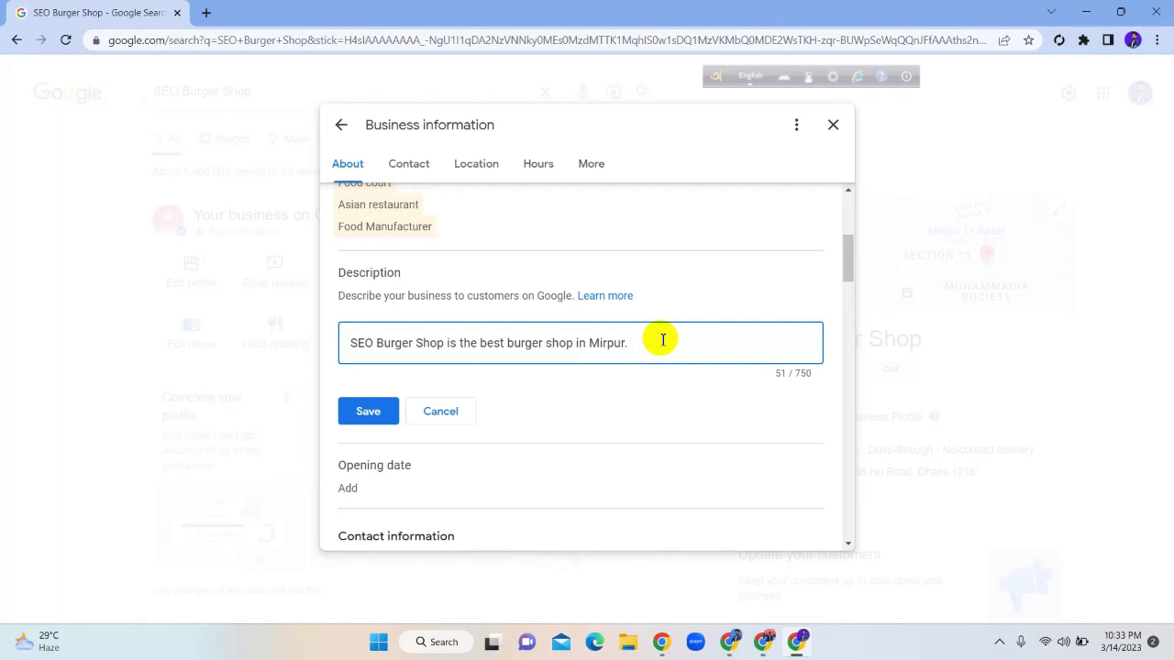
{"action": "left_click", "coordinate": [371, 419]}
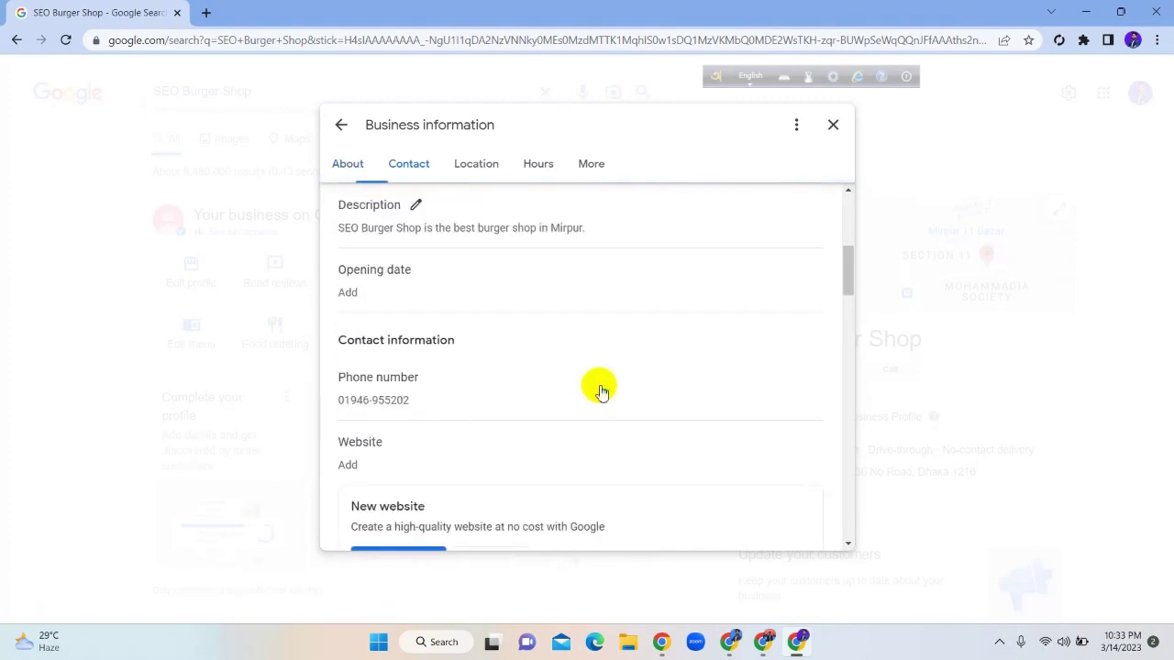
{"action": "scroll", "coordinate": [569, 358], "scroll_direction": "up", "scroll_amount": 1}
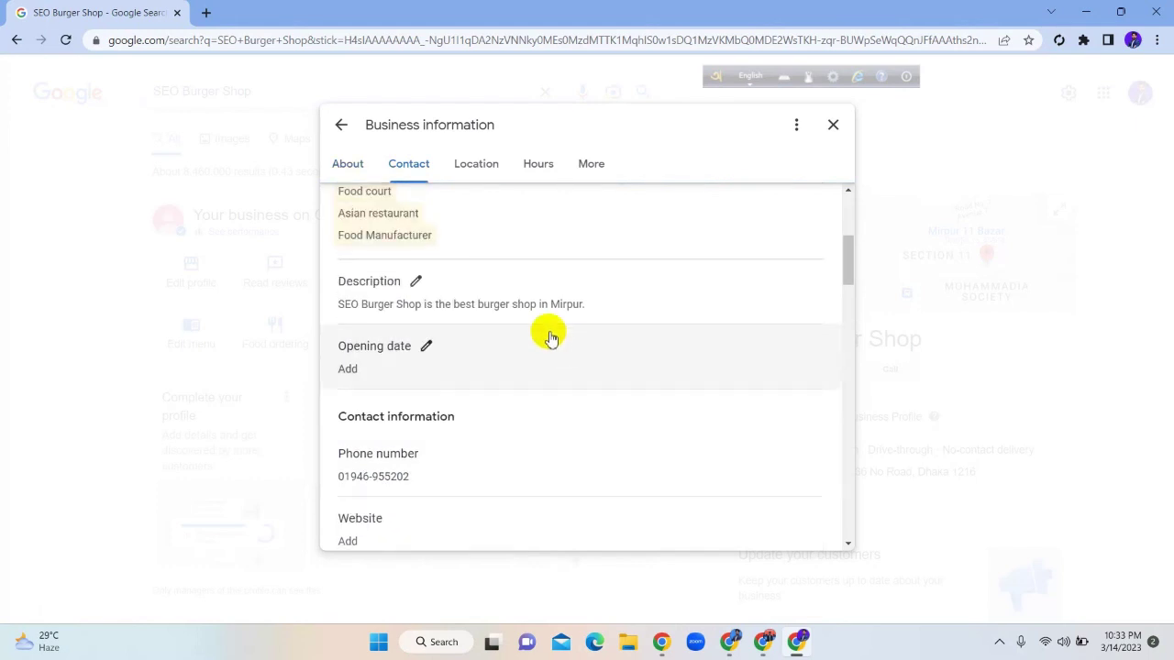
{"action": "left_click", "coordinate": [415, 282]}
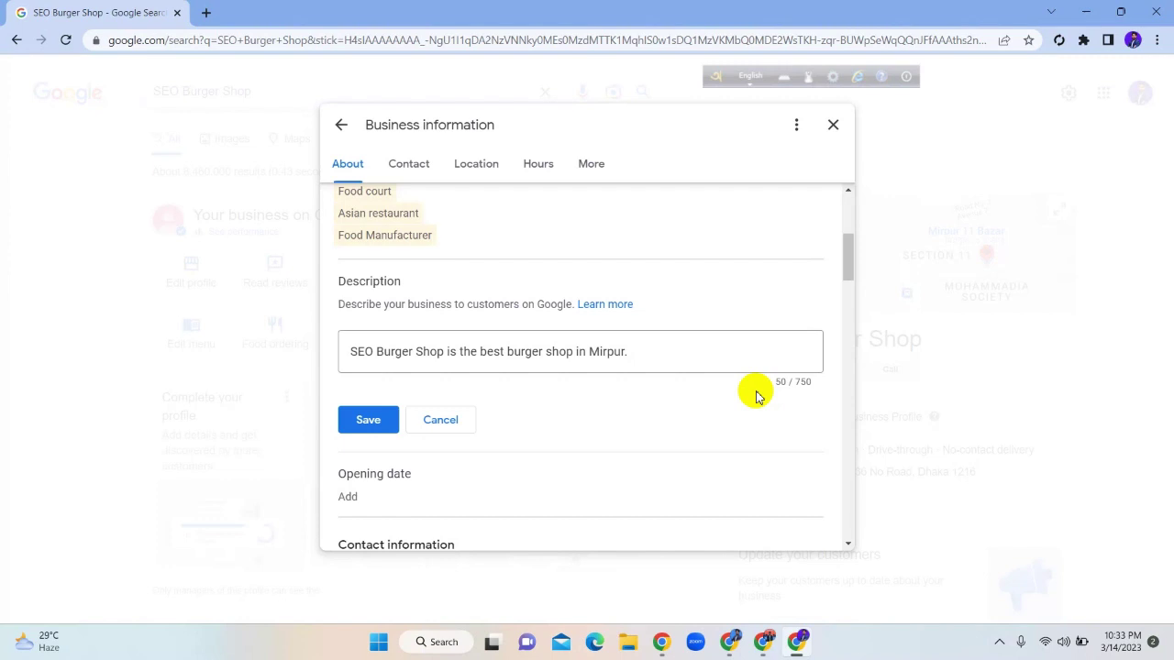
Switch back to the Seesaw whiteboard and draw two slanted purple underline strokes beneath the Relevant Keywords label.
{"action": "left_click", "coordinate": [688, 355]}
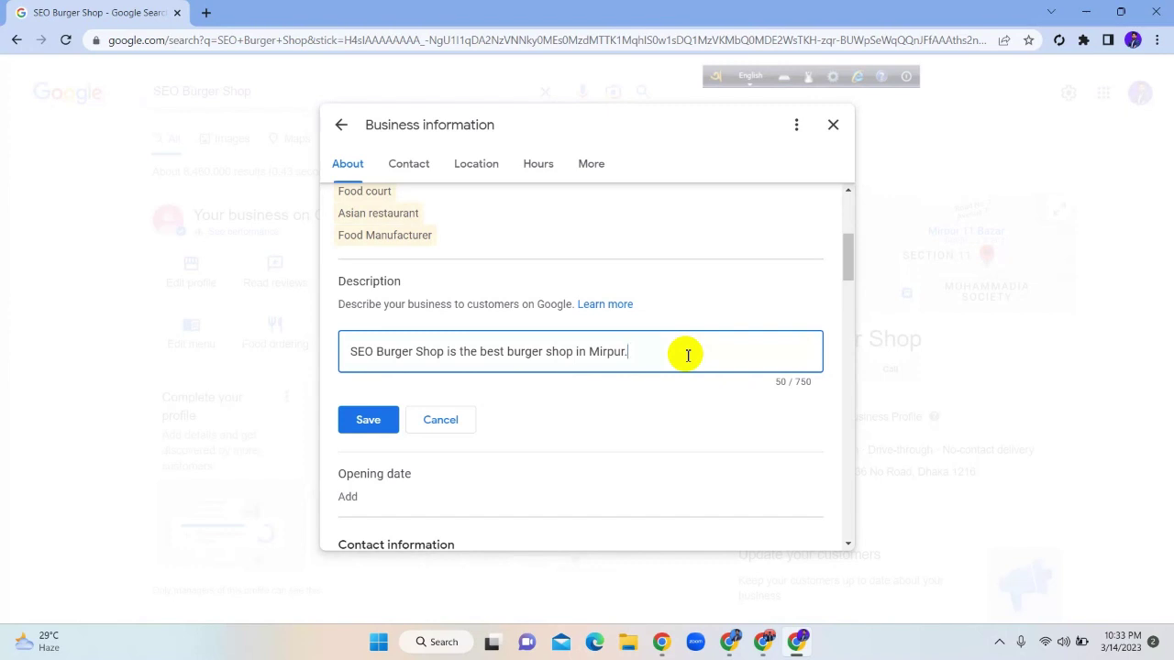
{"action": "left_click", "coordinate": [768, 642]}
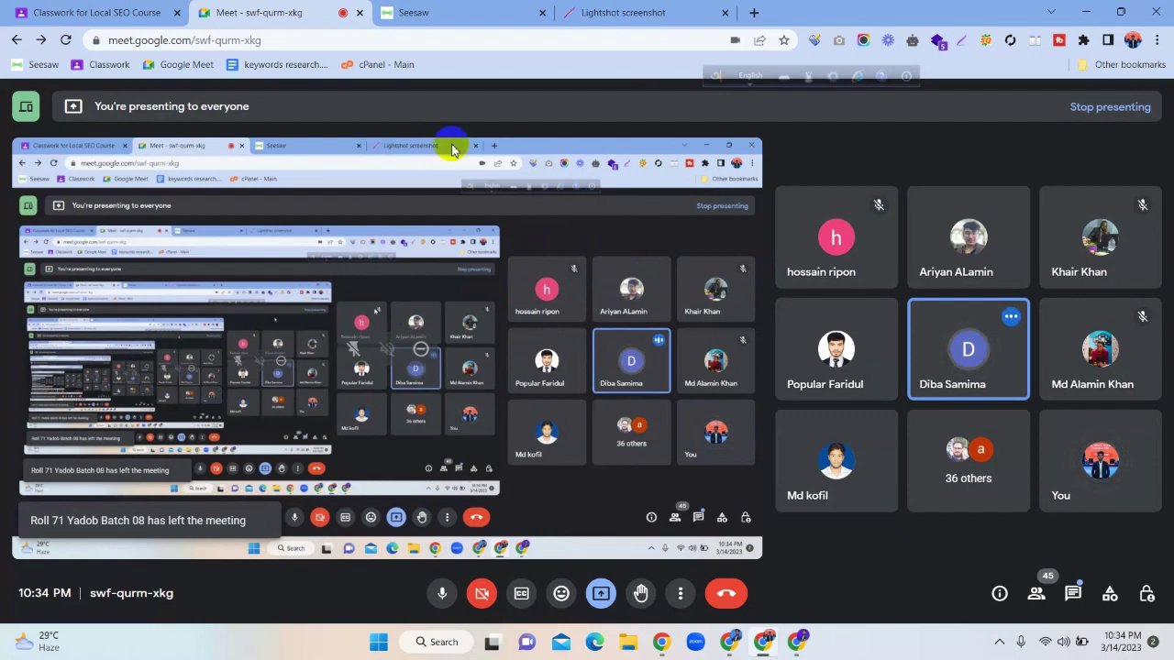
{"action": "left_click", "coordinate": [446, 11]}
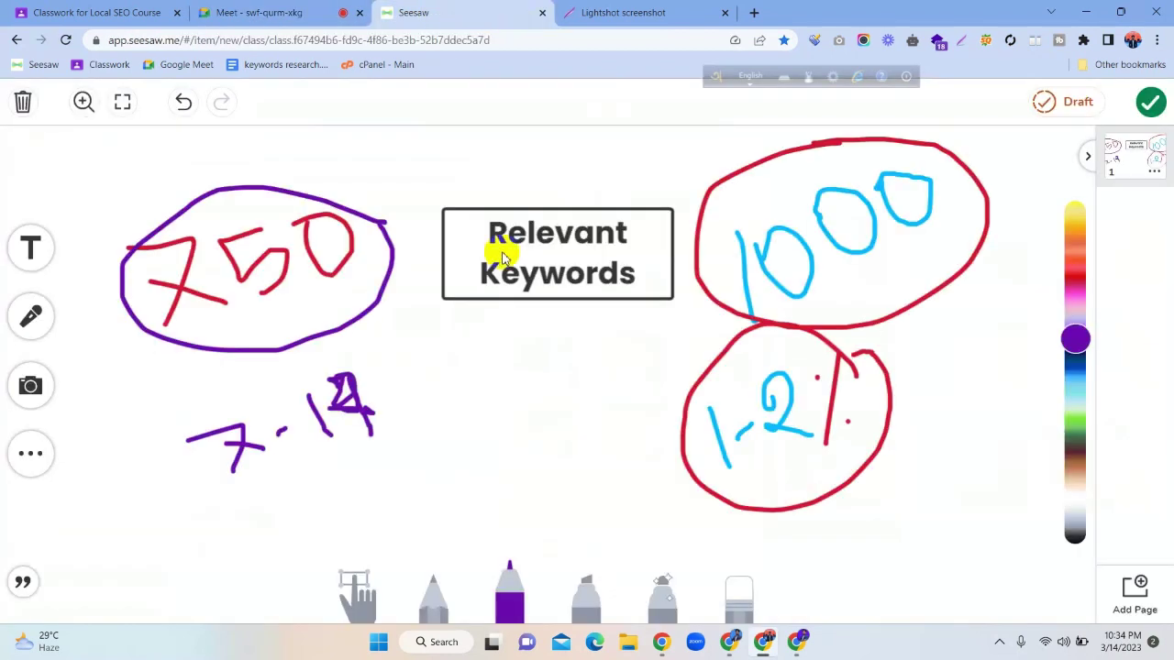
{"action": "left_click_drag", "start_coordinate": [508, 361], "coordinate": [642, 308]}
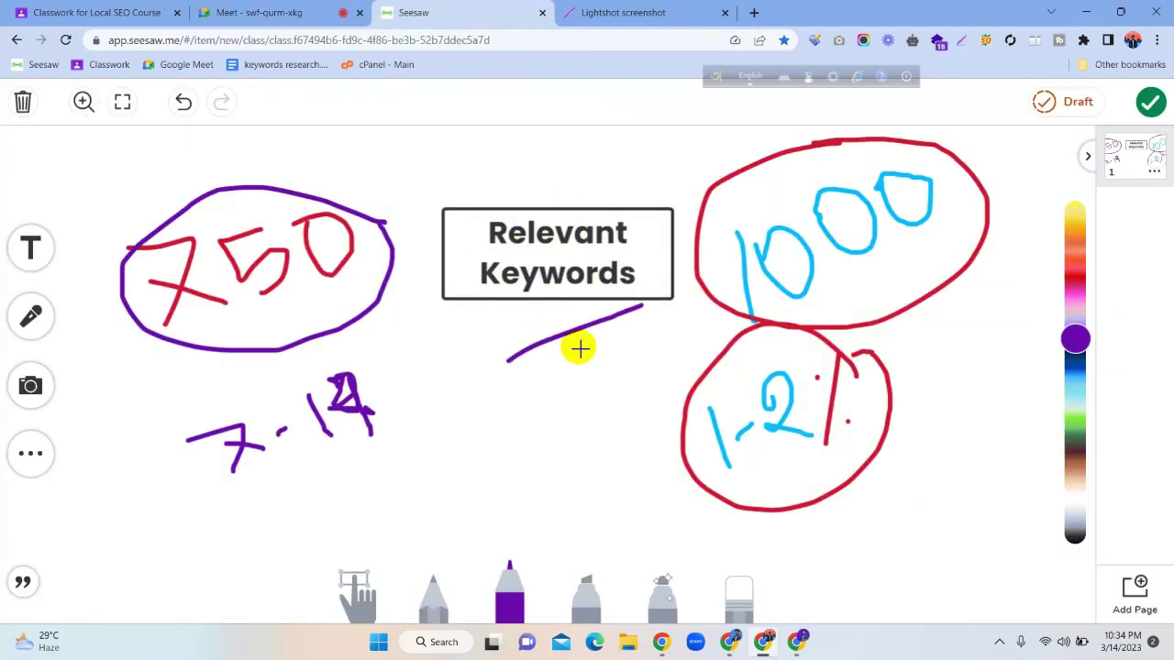
{"action": "left_click_drag", "start_coordinate": [521, 373], "coordinate": [639, 330]}
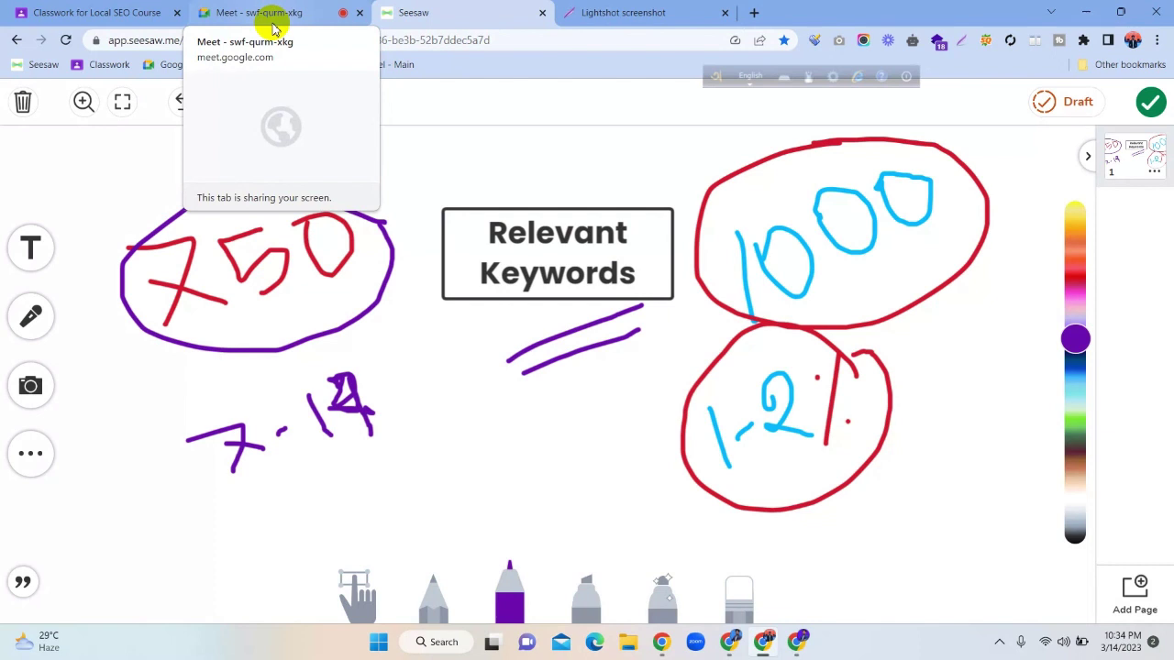
Switch to the Google business profile, open the opening date for editing and set its year to 2023.
{"action": "left_click", "coordinate": [798, 642]}
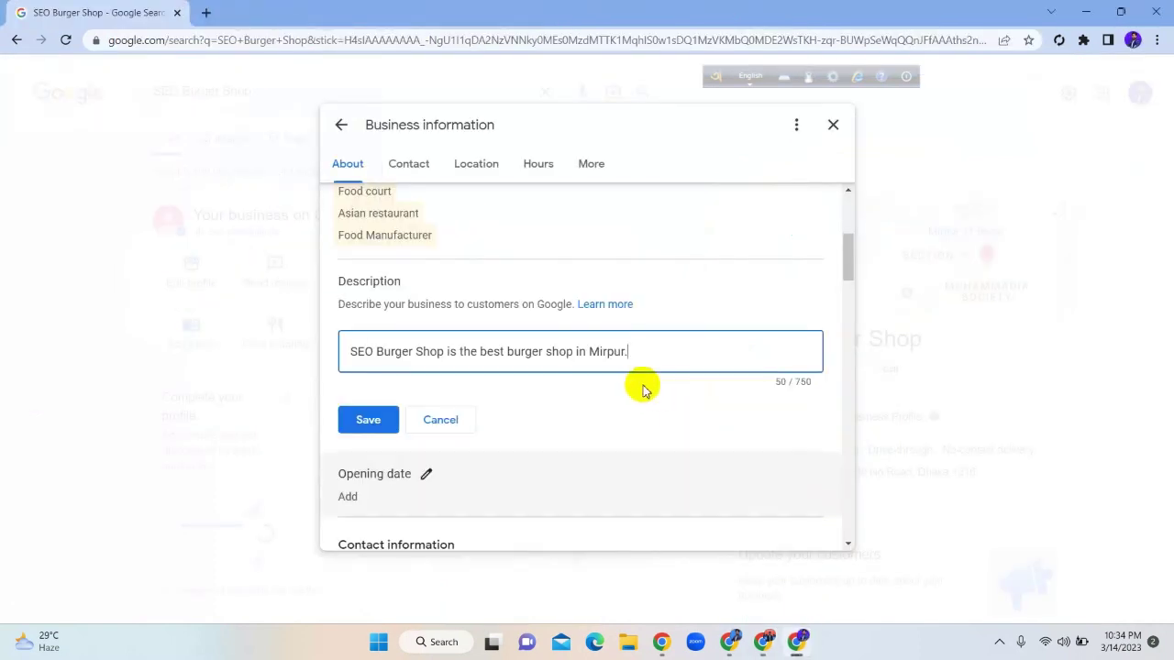
{"action": "scroll", "coordinate": [641, 389], "scroll_direction": "down", "scroll_amount": 2}
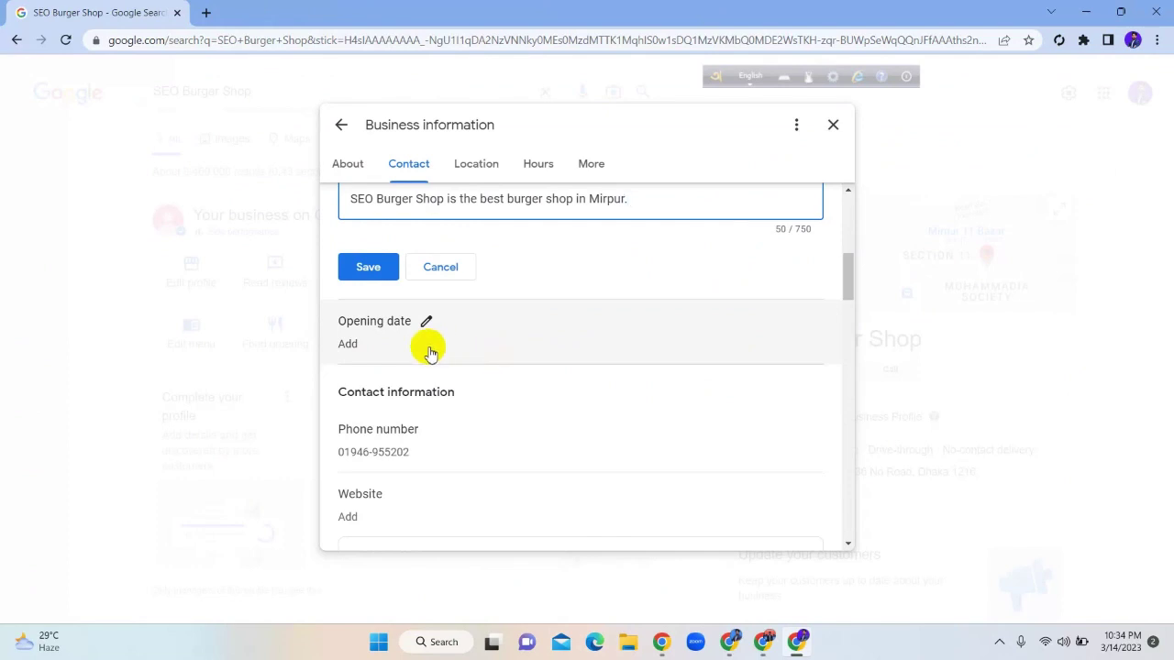
{"action": "scroll", "coordinate": [428, 353], "scroll_direction": "down", "scroll_amount": 1}
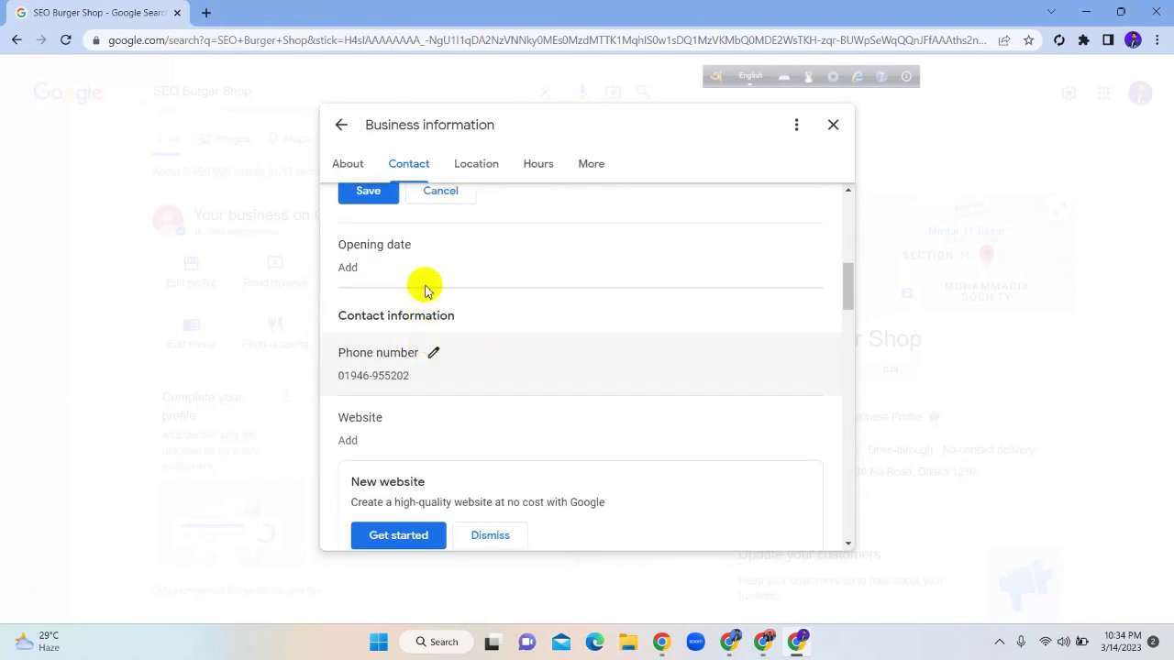
{"action": "left_click", "coordinate": [425, 246]}
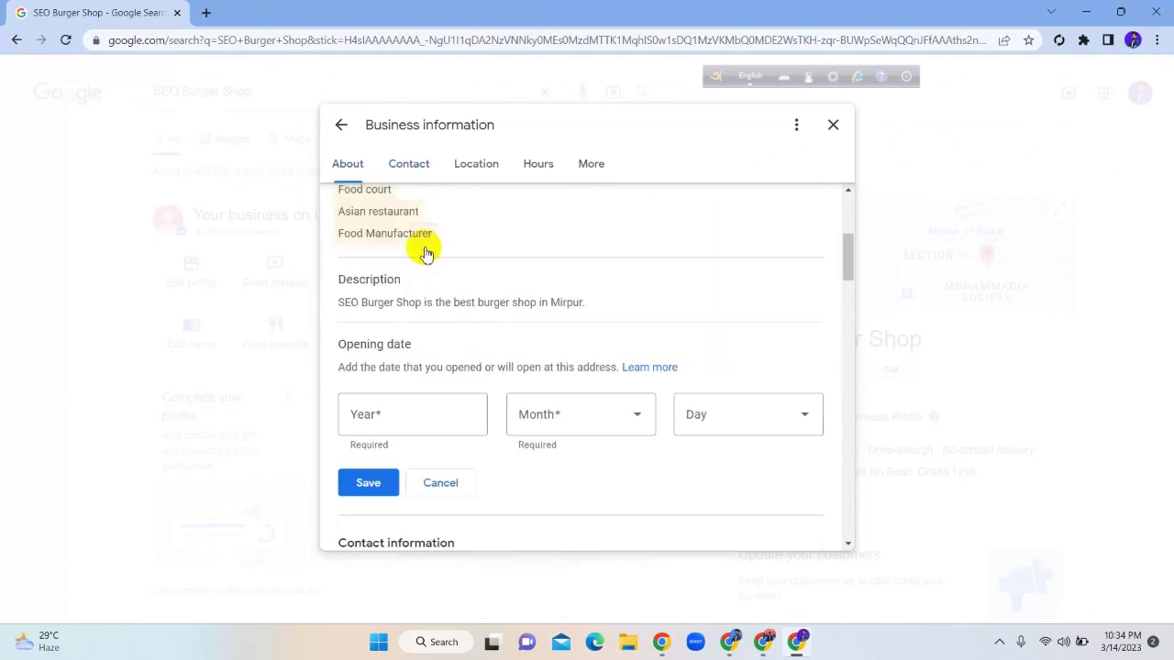
{"action": "left_click", "coordinate": [419, 415]}
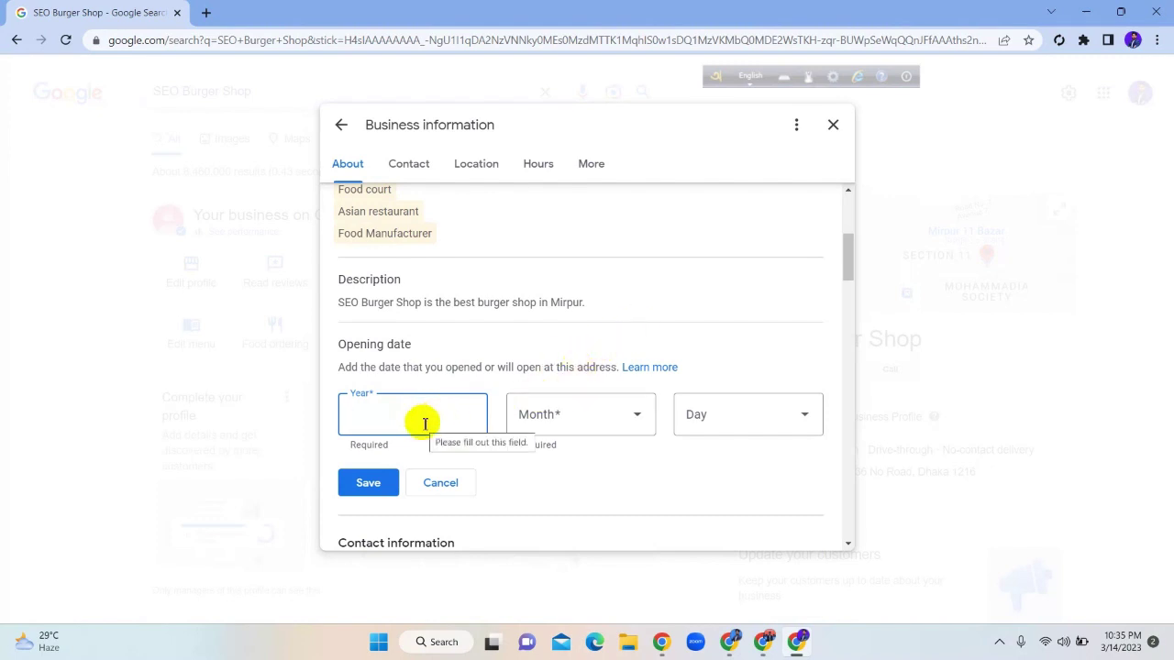
{"action": "type", "text": "202"}
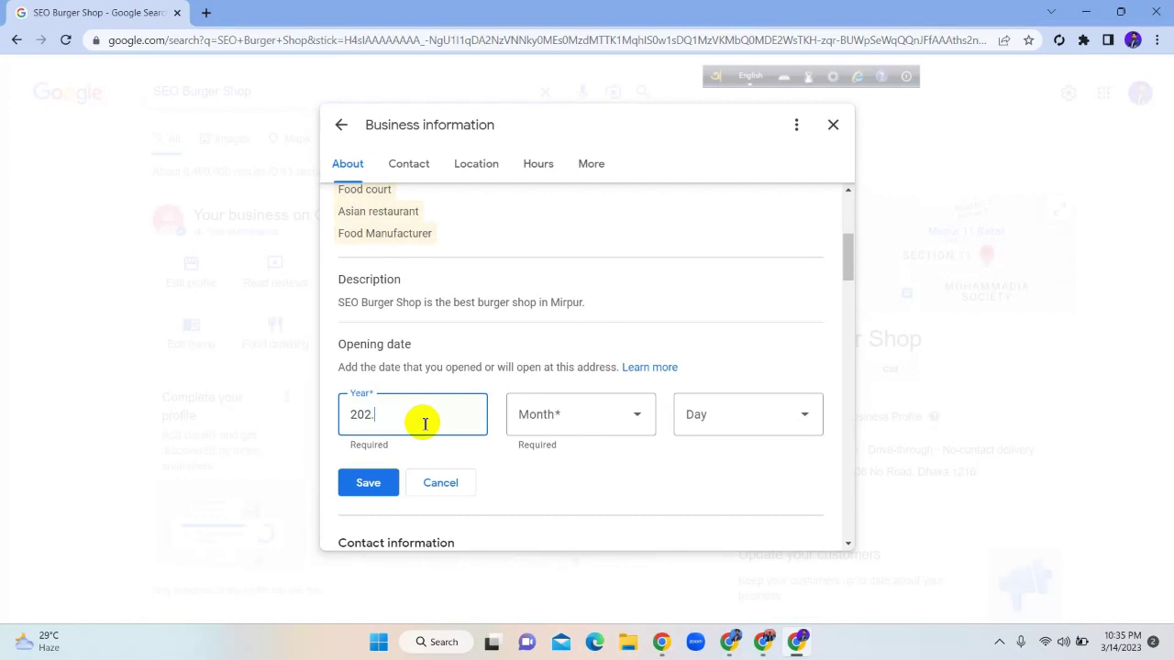
{"action": "type", "text": ".3"}
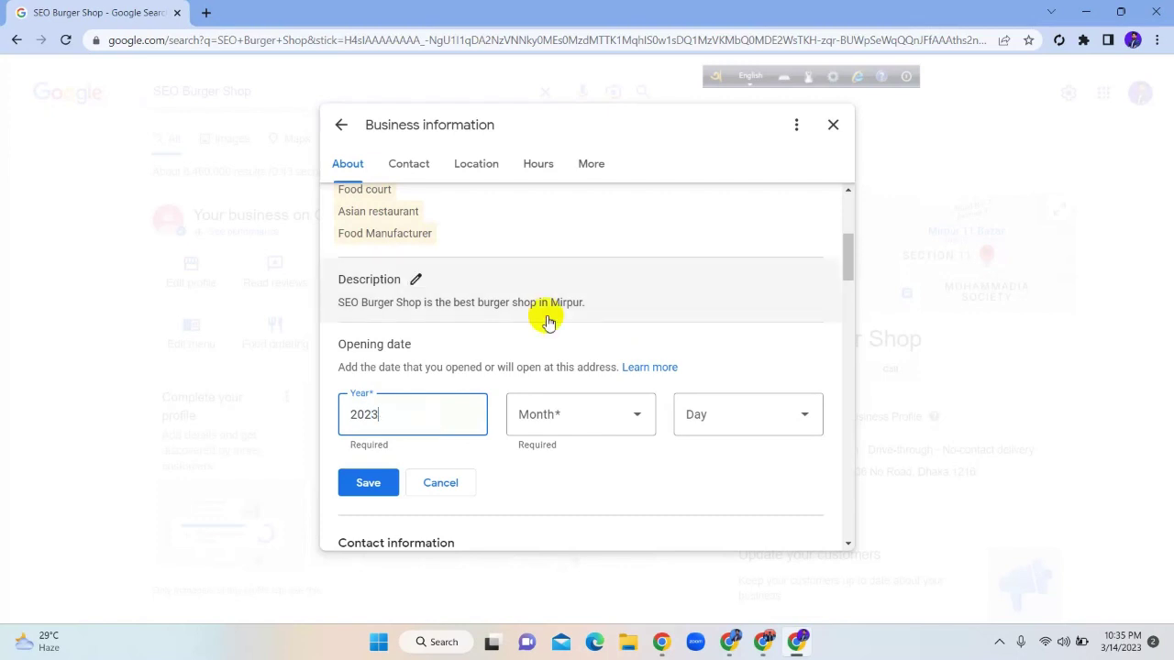
Set the opening date's month to March.
{"action": "left_click", "coordinate": [587, 425]}
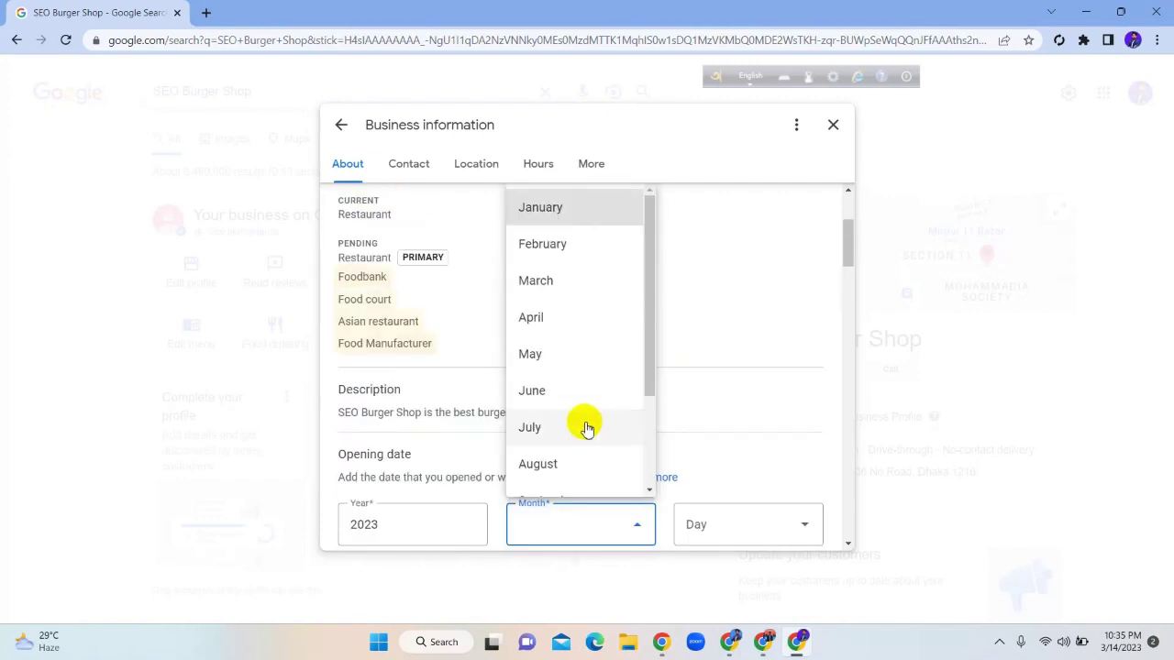
{"action": "scroll", "coordinate": [584, 426], "scroll_direction": "down", "scroll_amount": 3}
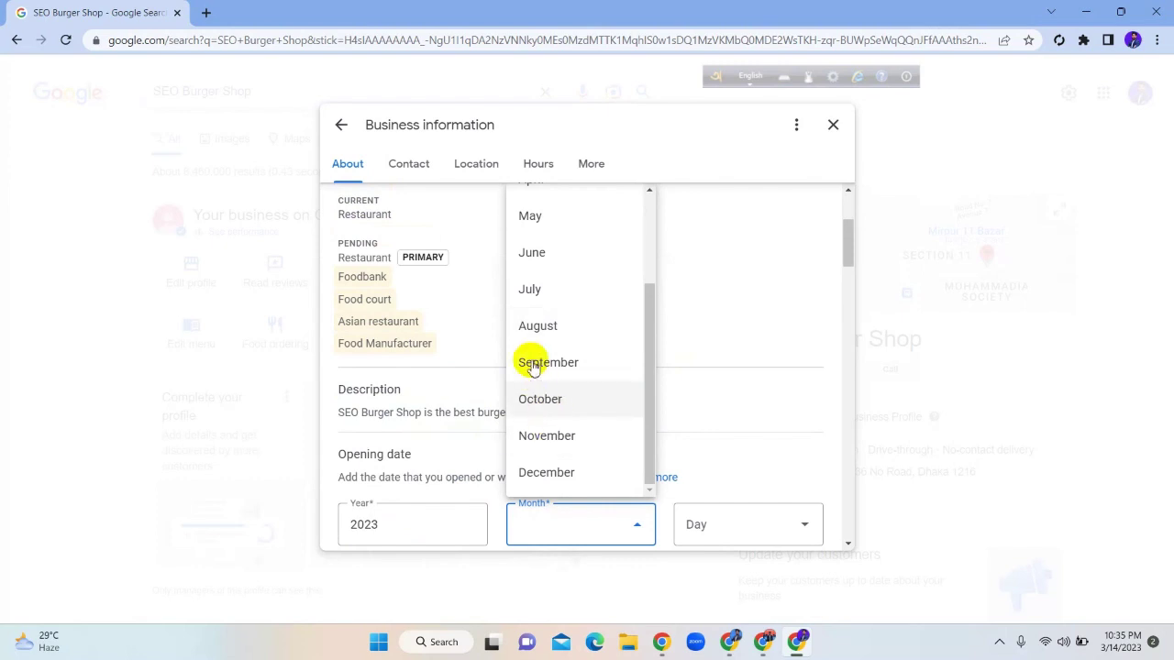
{"action": "scroll", "coordinate": [545, 348], "scroll_direction": "up", "scroll_amount": 3}
{"action": "left_click", "coordinate": [536, 281]}
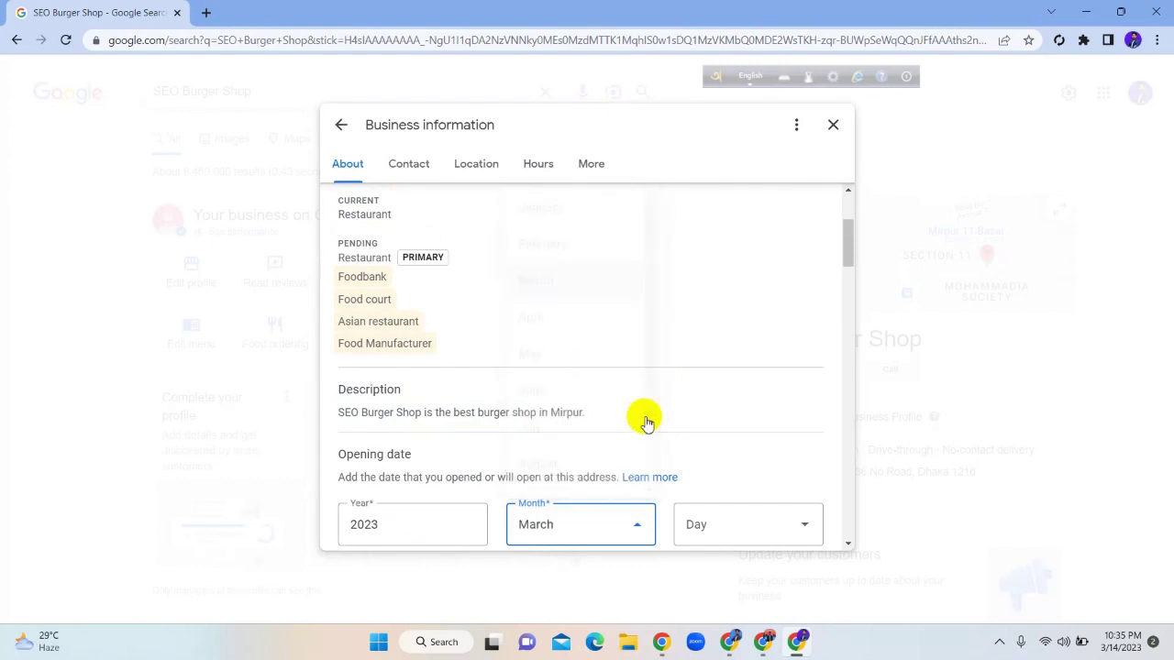
Set the opening date's day to 14 and save the opening date.
{"action": "scroll", "coordinate": [729, 482], "scroll_direction": "down", "scroll_amount": 2}
{"action": "left_click", "coordinate": [697, 372]}
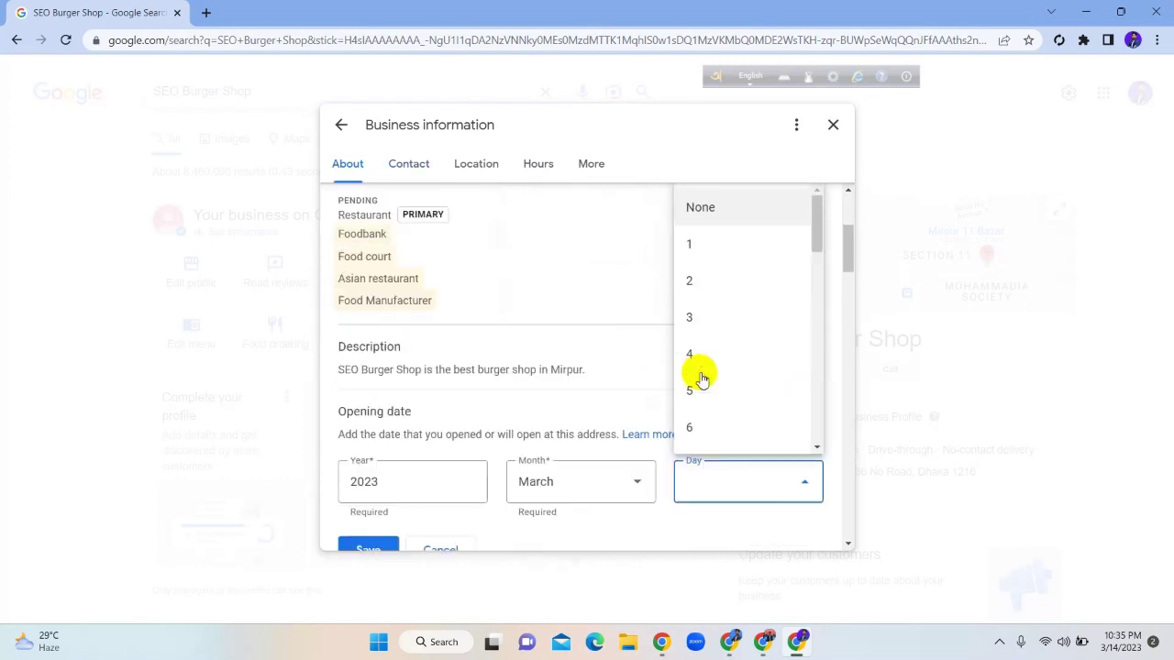
{"action": "scroll", "coordinate": [697, 378], "scroll_direction": "down", "scroll_amount": 3}
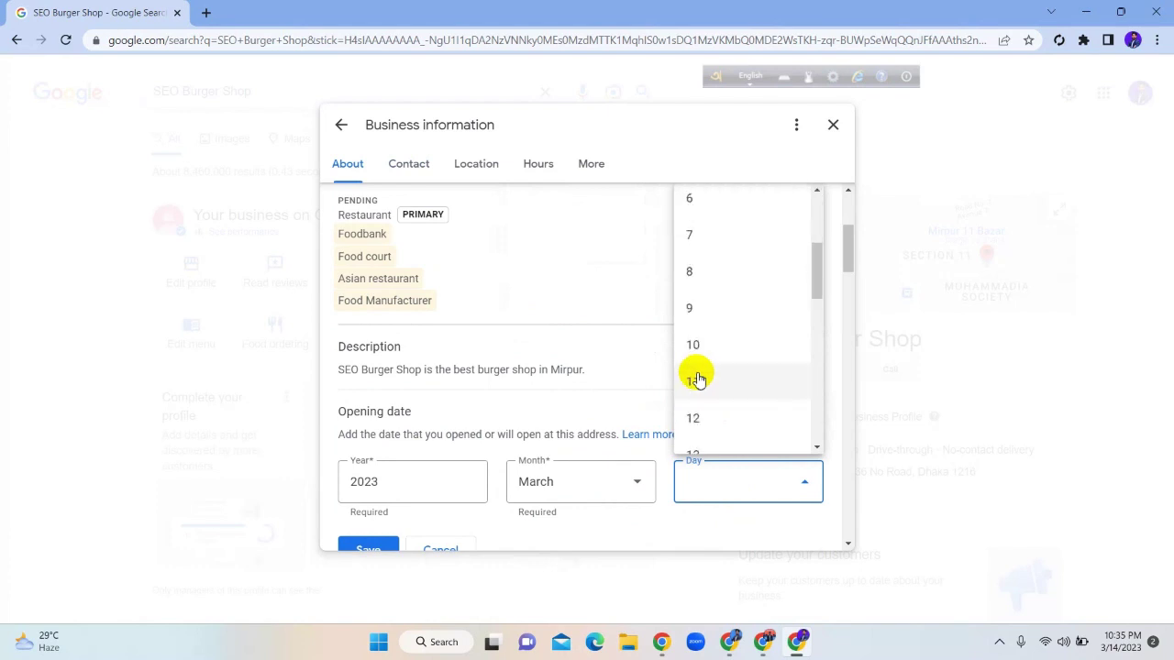
{"action": "scroll", "coordinate": [701, 382], "scroll_direction": "down", "scroll_amount": 2}
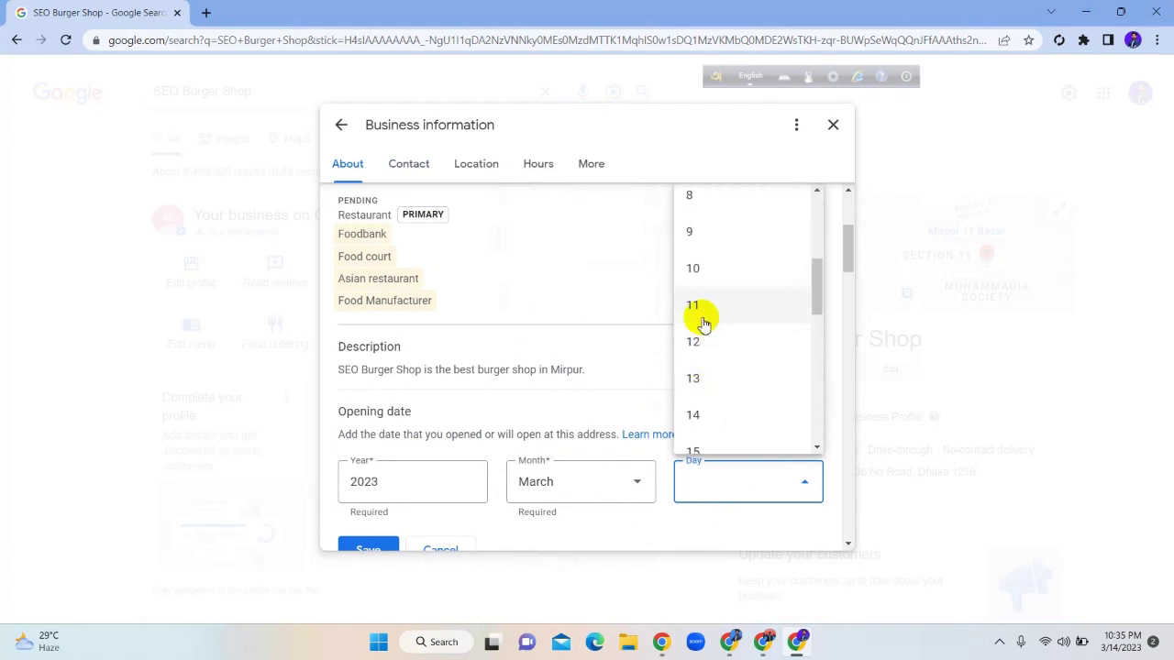
{"action": "scroll", "coordinate": [703, 321], "scroll_direction": "down", "scroll_amount": 2}
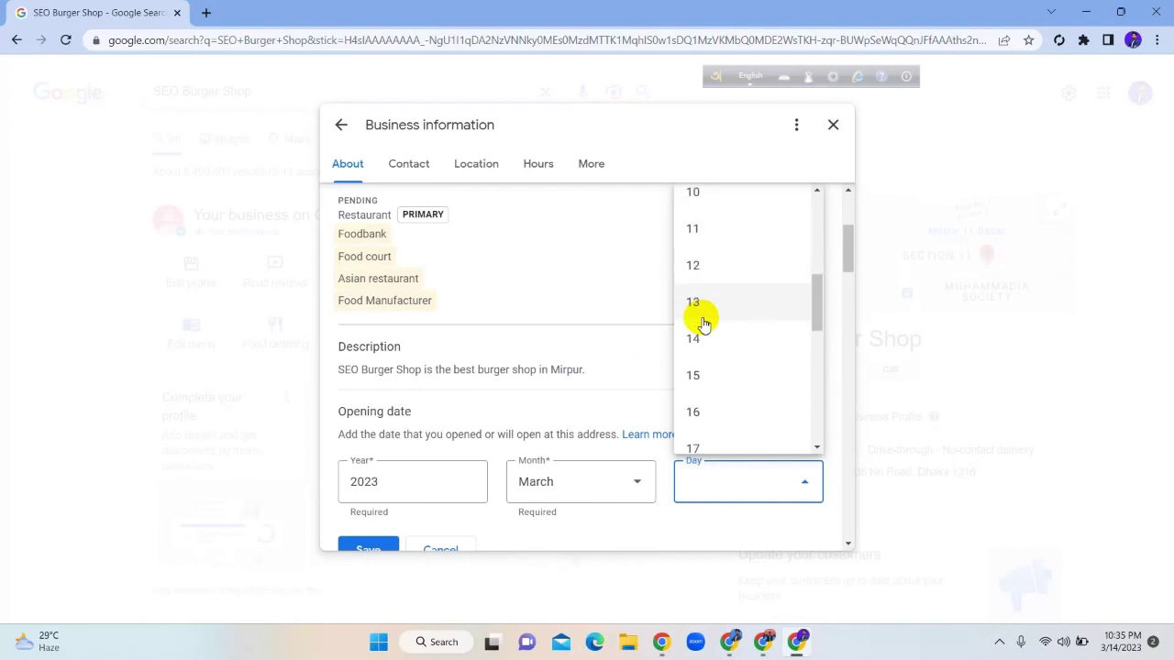
{"action": "left_click", "coordinate": [678, 338]}
{"action": "scroll", "coordinate": [645, 356], "scroll_direction": "down", "scroll_amount": 2}
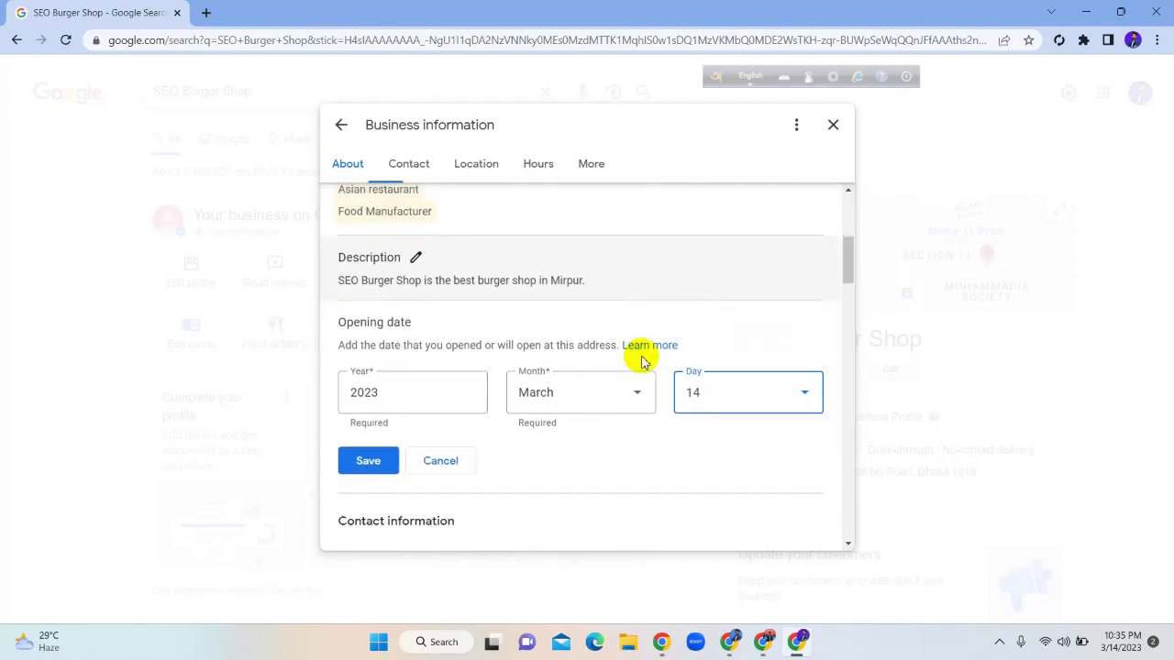
{"action": "left_click", "coordinate": [358, 404]}
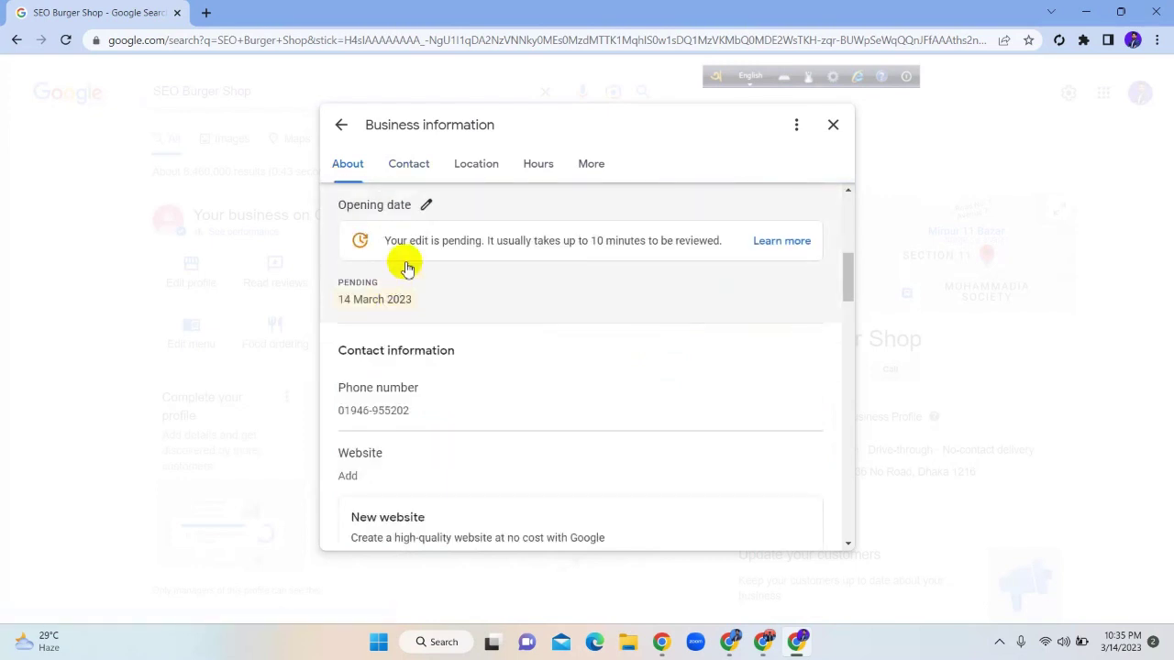
Reopen the opening date for editing, set its day to 13 and save it.
{"action": "left_click", "coordinate": [426, 205]}
{"action": "left_click", "coordinate": [698, 278]}
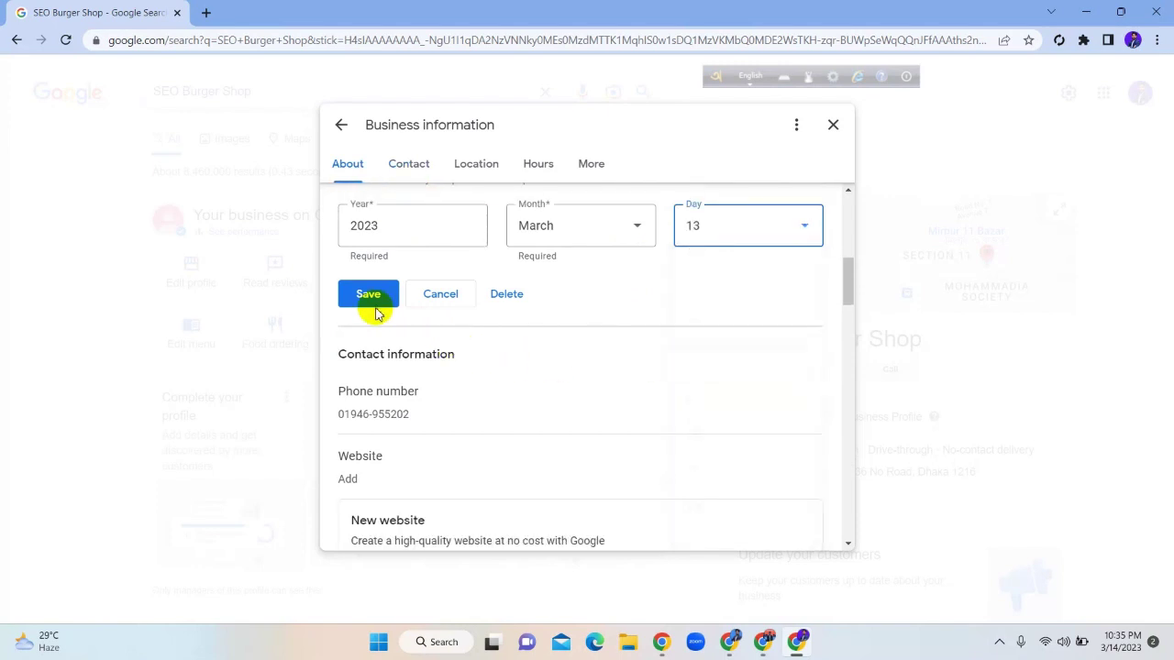
{"action": "left_click", "coordinate": [373, 300]}
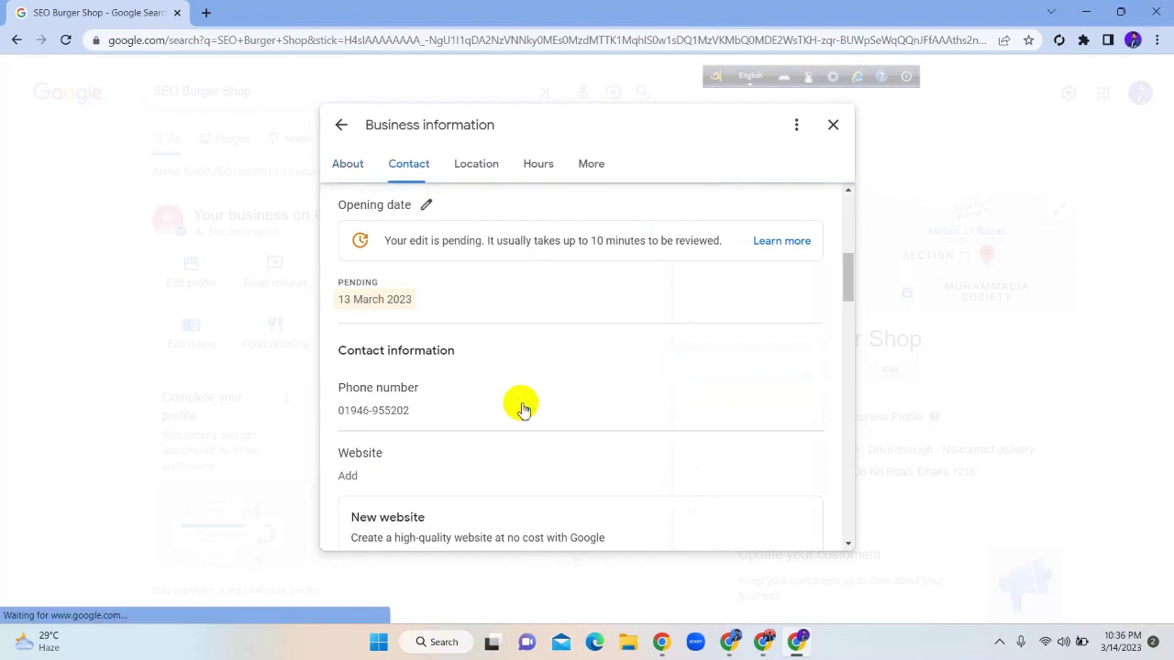
{"action": "scroll", "coordinate": [522, 409], "scroll_direction": "down", "scroll_amount": 2}
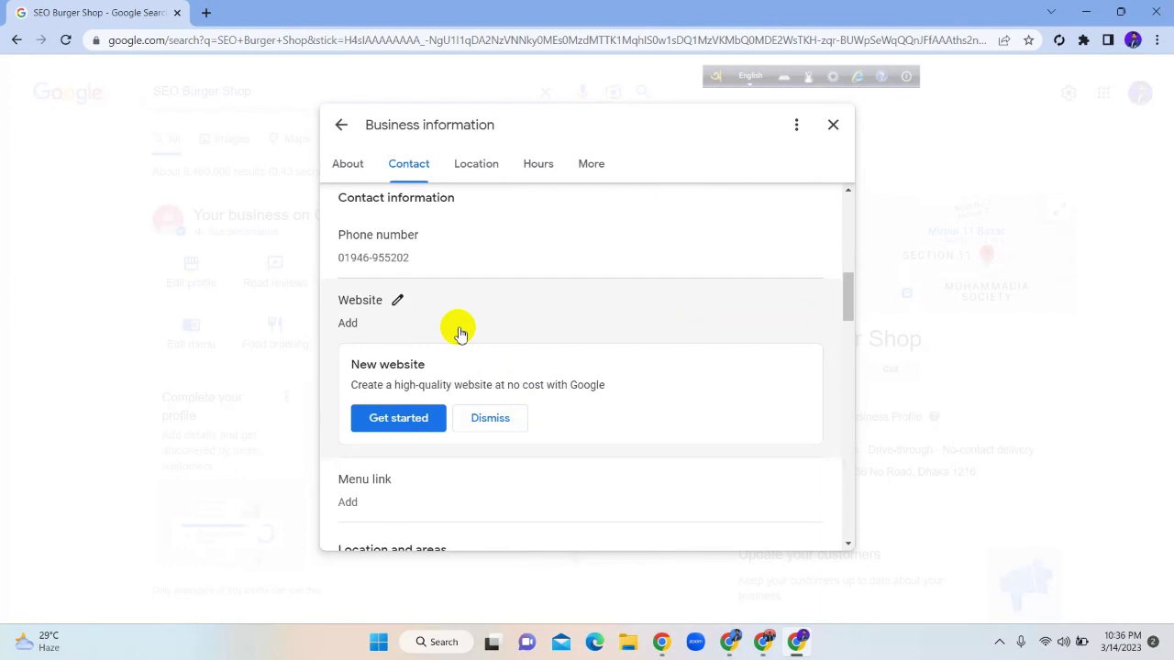
{"action": "scroll", "coordinate": [460, 334], "scroll_direction": "down", "scroll_amount": 1}
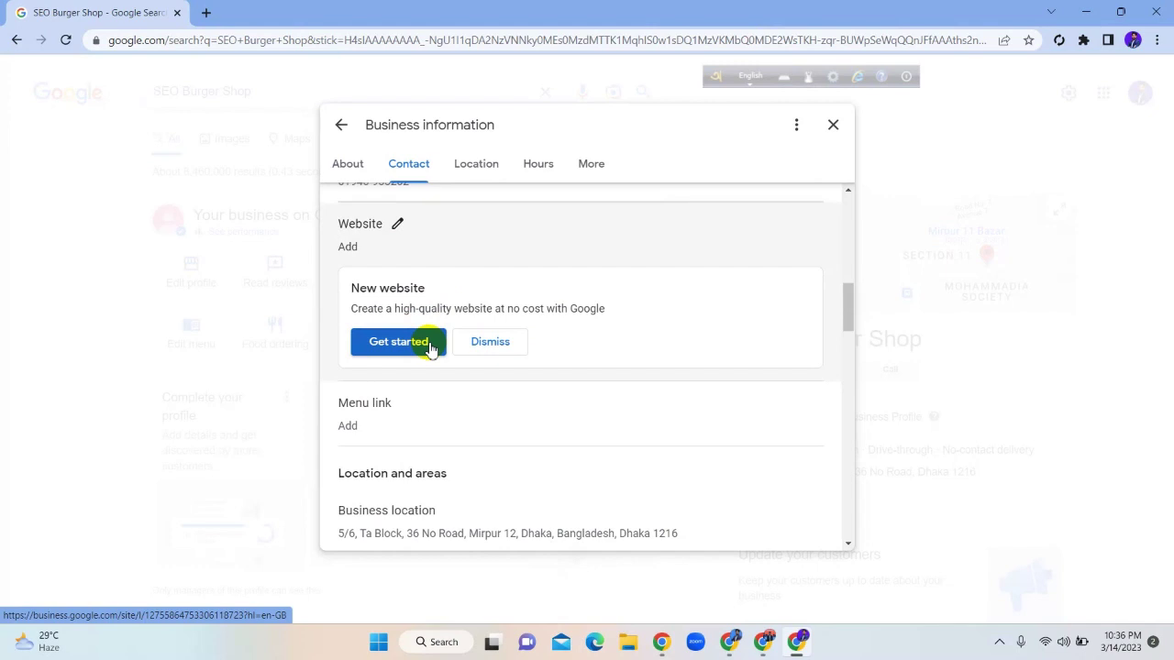
{"action": "scroll", "coordinate": [427, 338], "scroll_direction": "up", "scroll_amount": 1}
{"action": "scroll", "coordinate": [425, 341], "scroll_direction": "down", "scroll_amount": 1}
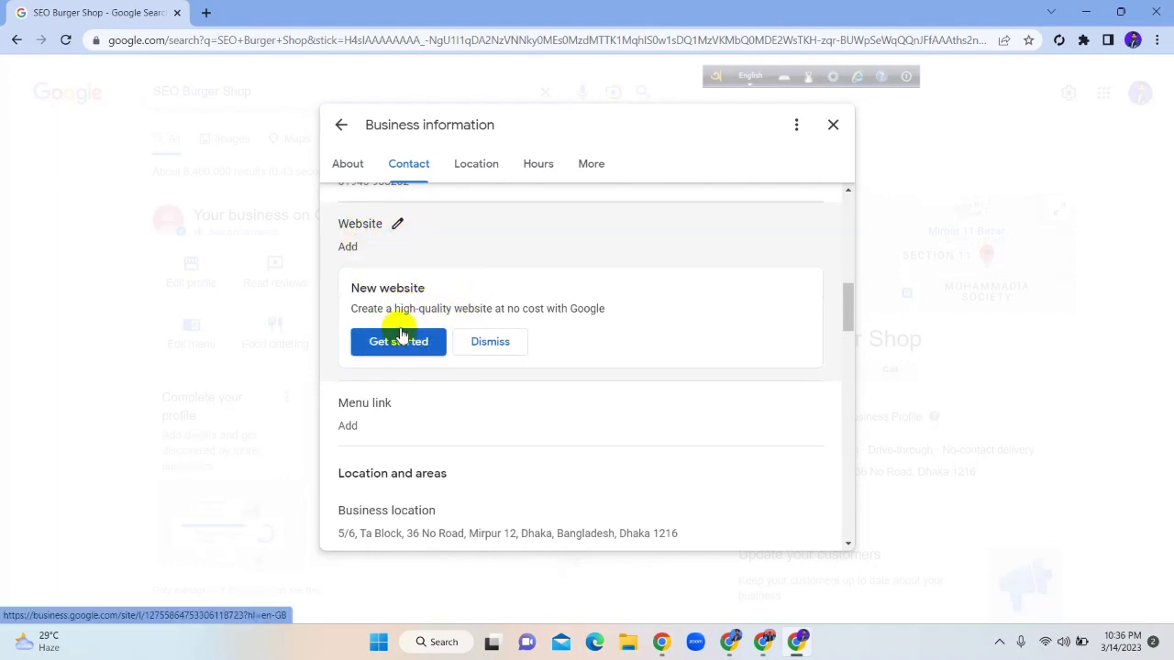
{"action": "scroll", "coordinate": [403, 332], "scroll_direction": "up", "scroll_amount": 1}
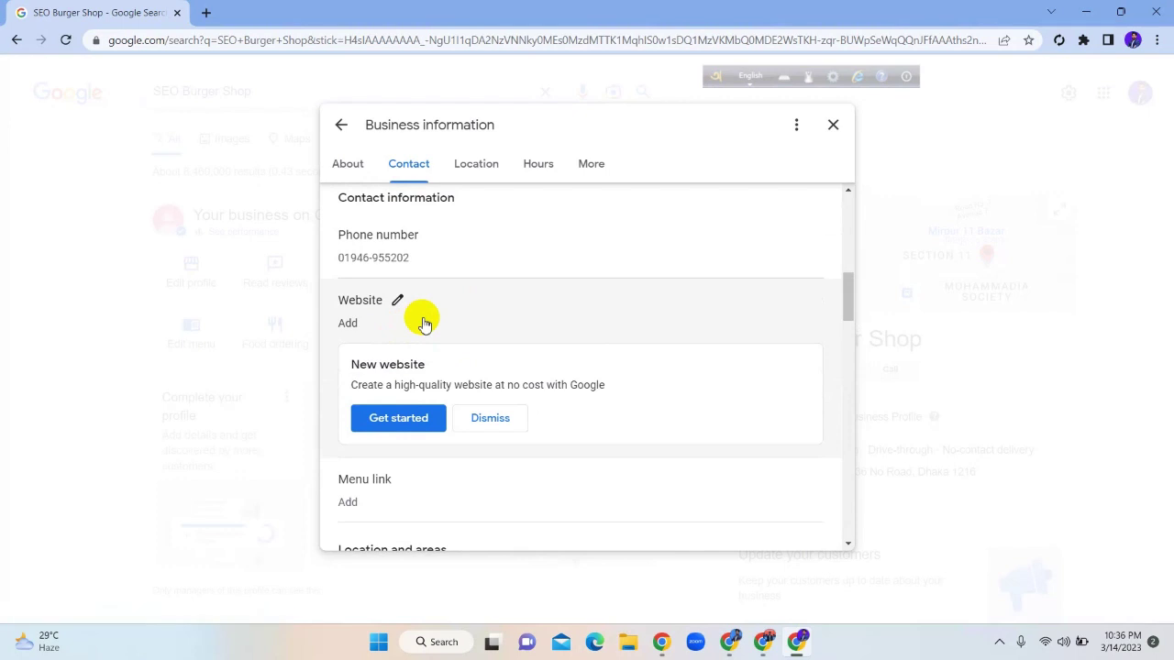
Switch to the Google Meet call and mute the participant whose microphone is on for everyone in the call.
{"action": "left_click", "coordinate": [761, 642]}
{"action": "left_click", "coordinate": [226, 11]}
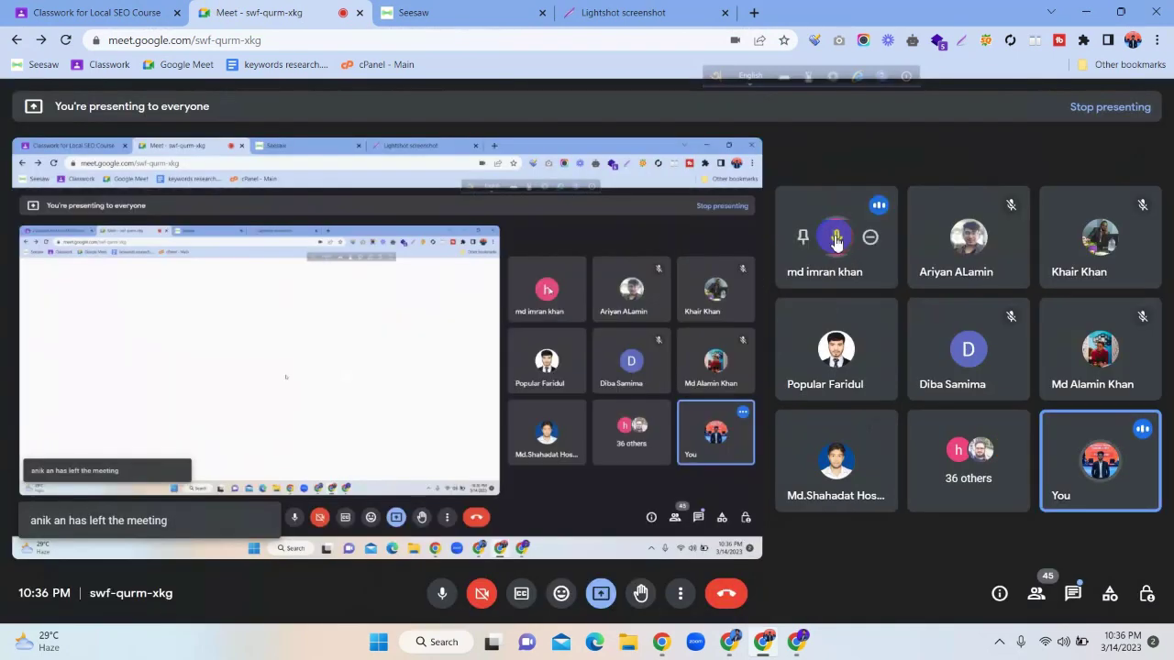
{"action": "left_click", "coordinate": [836, 236]}
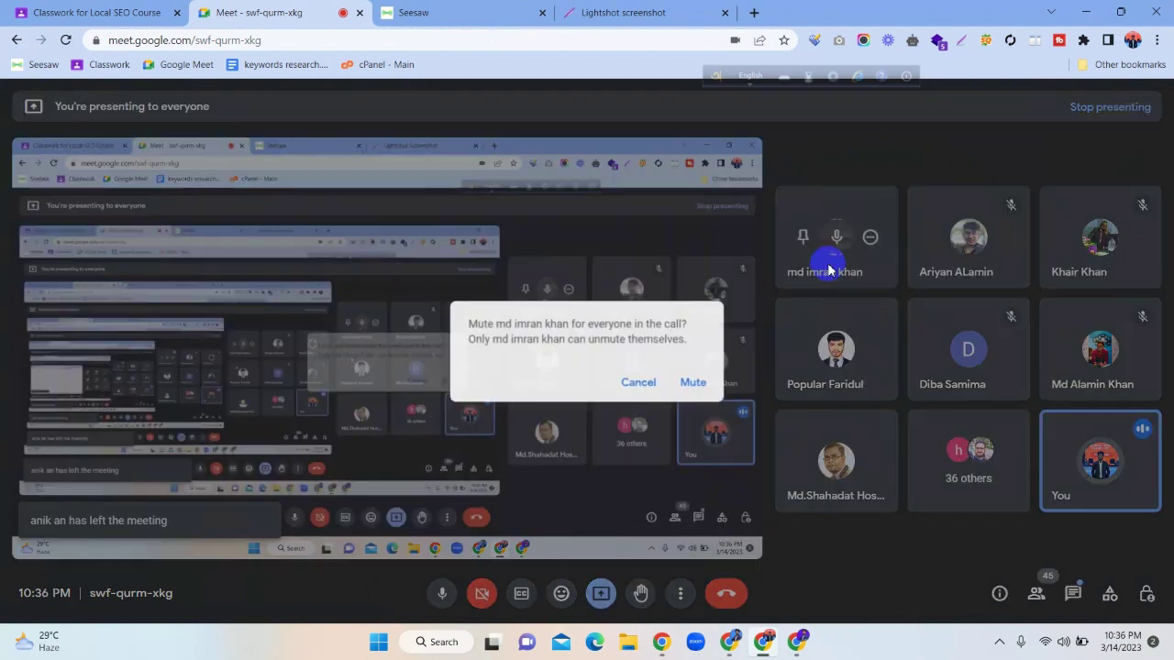
{"action": "left_click", "coordinate": [694, 382]}
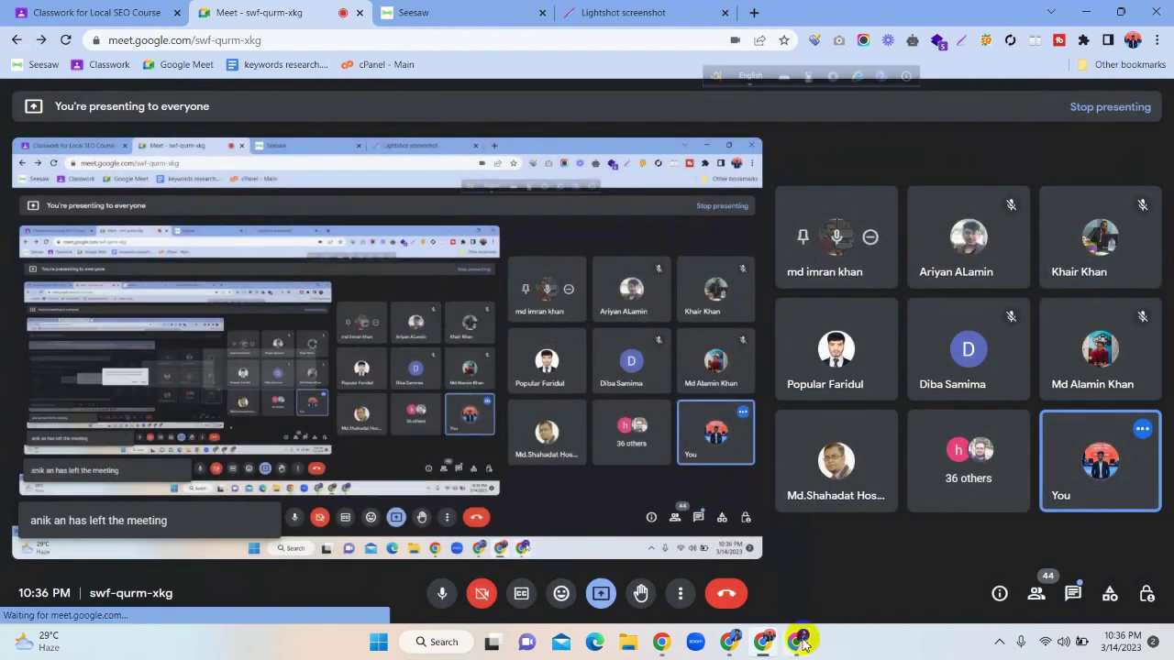
{"action": "left_click", "coordinate": [763, 642]}
{"action": "scroll", "coordinate": [584, 388], "scroll_direction": "down", "scroll_amount": 3}
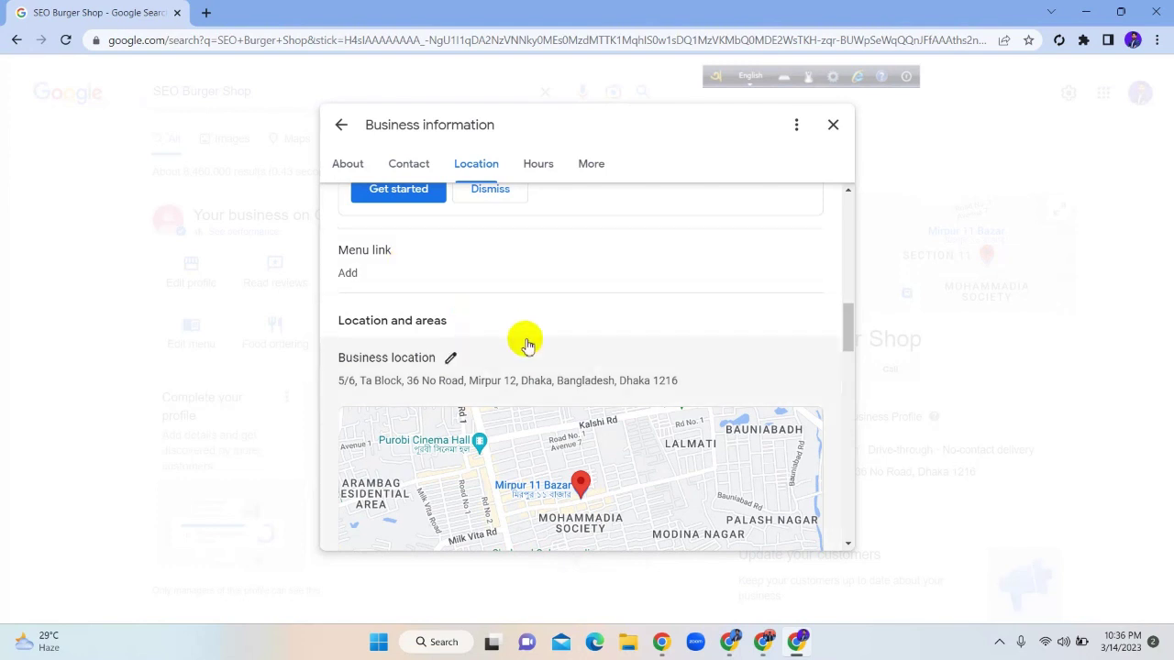
{"action": "scroll", "coordinate": [525, 343], "scroll_direction": "up", "scroll_amount": 2}
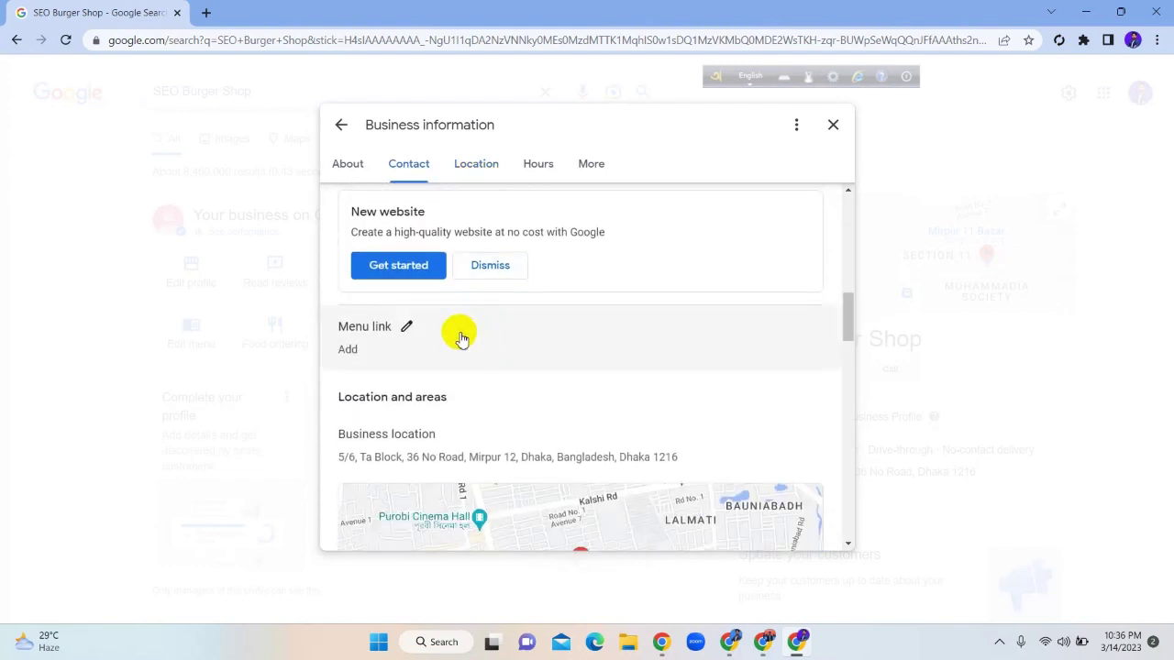
{"action": "left_click", "coordinate": [408, 330]}
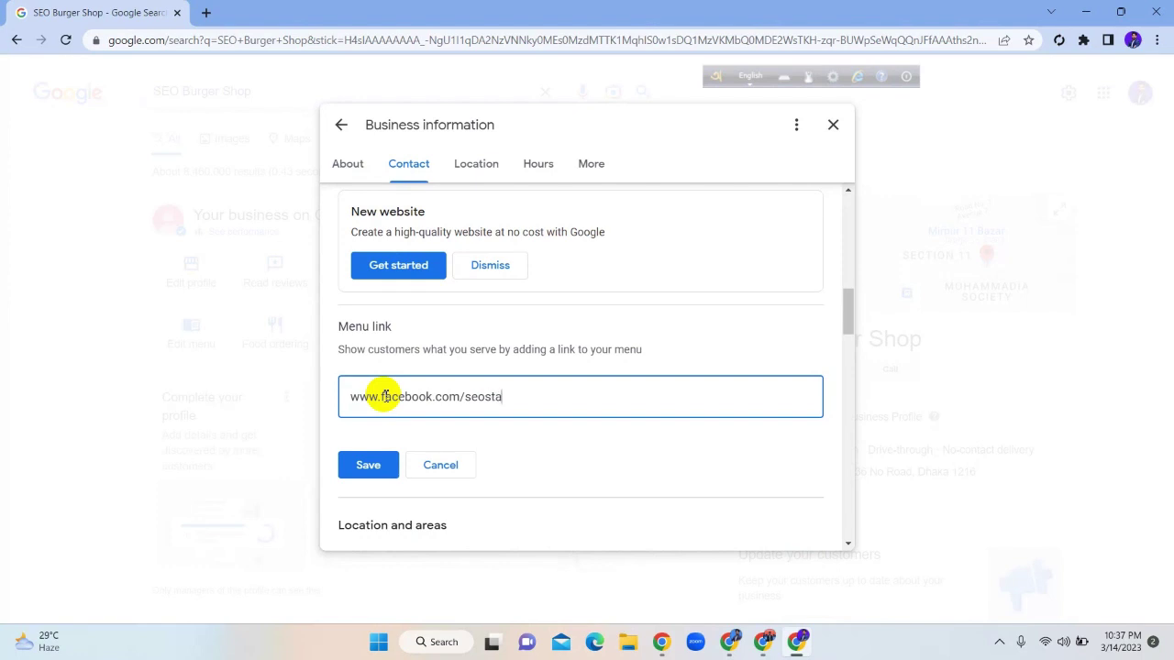
{"action": "type", "text": "ionbyaoyon"}
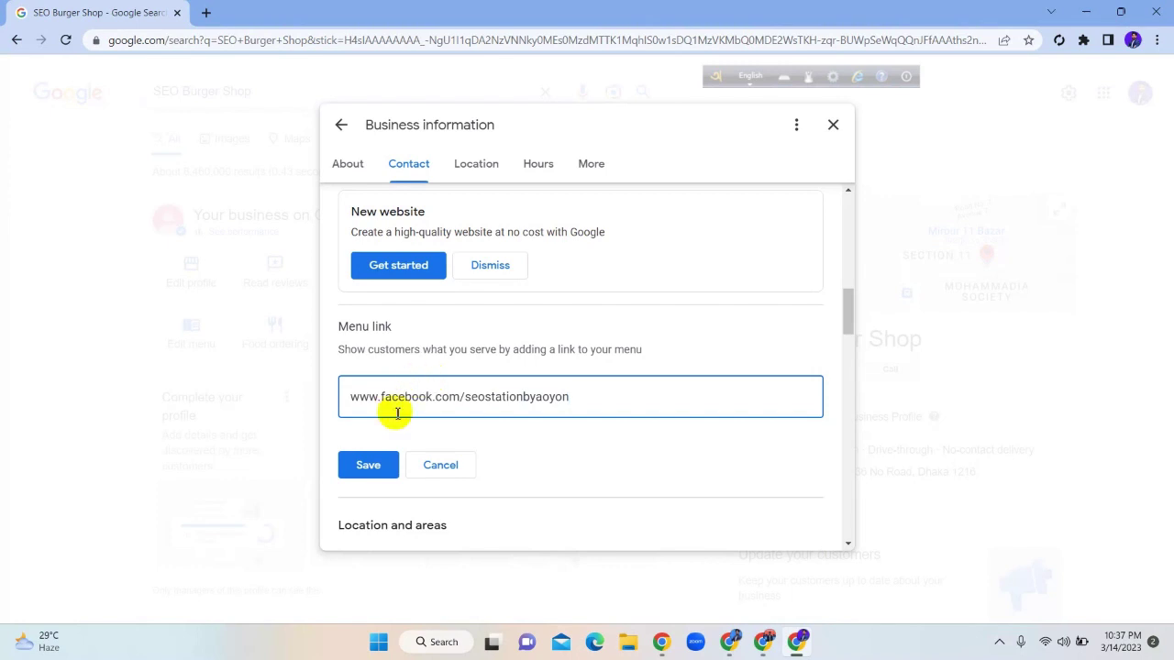
{"action": "left_click", "coordinate": [372, 467]}
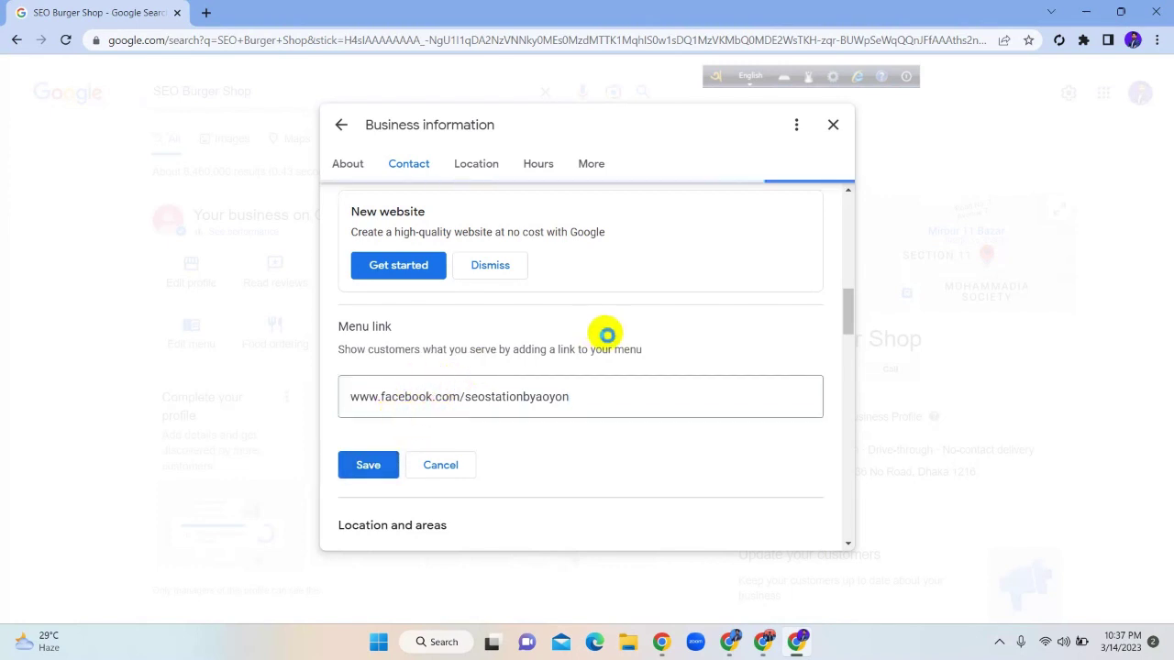
Examine the business location's address and map and the service areas listed below it.
{"action": "scroll", "coordinate": [606, 337], "scroll_direction": "down", "scroll_amount": 1}
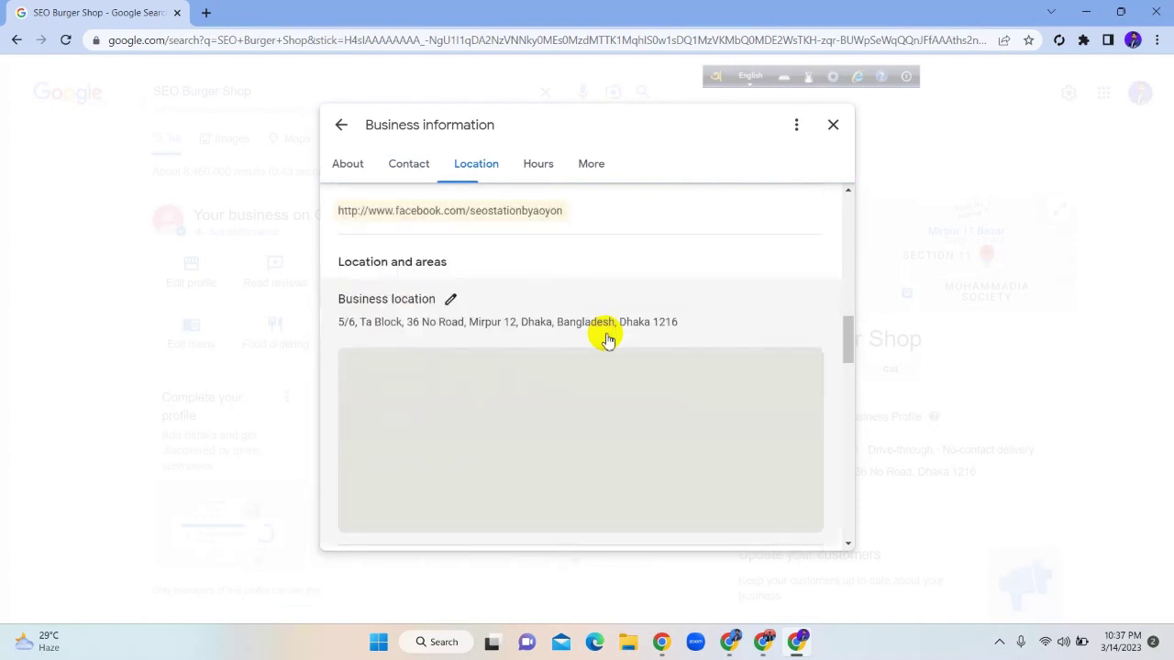
{"action": "scroll", "coordinate": [654, 388], "scroll_direction": "down", "scroll_amount": 1}
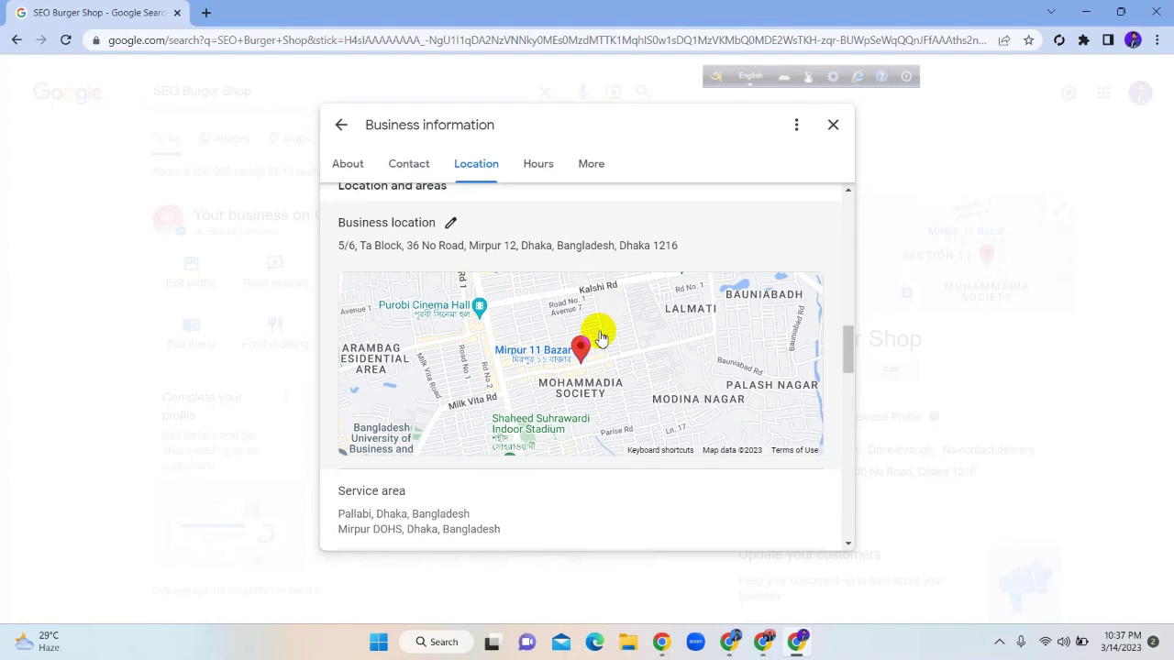
{"action": "scroll", "coordinate": [601, 337], "scroll_direction": "up", "scroll_amount": 5}
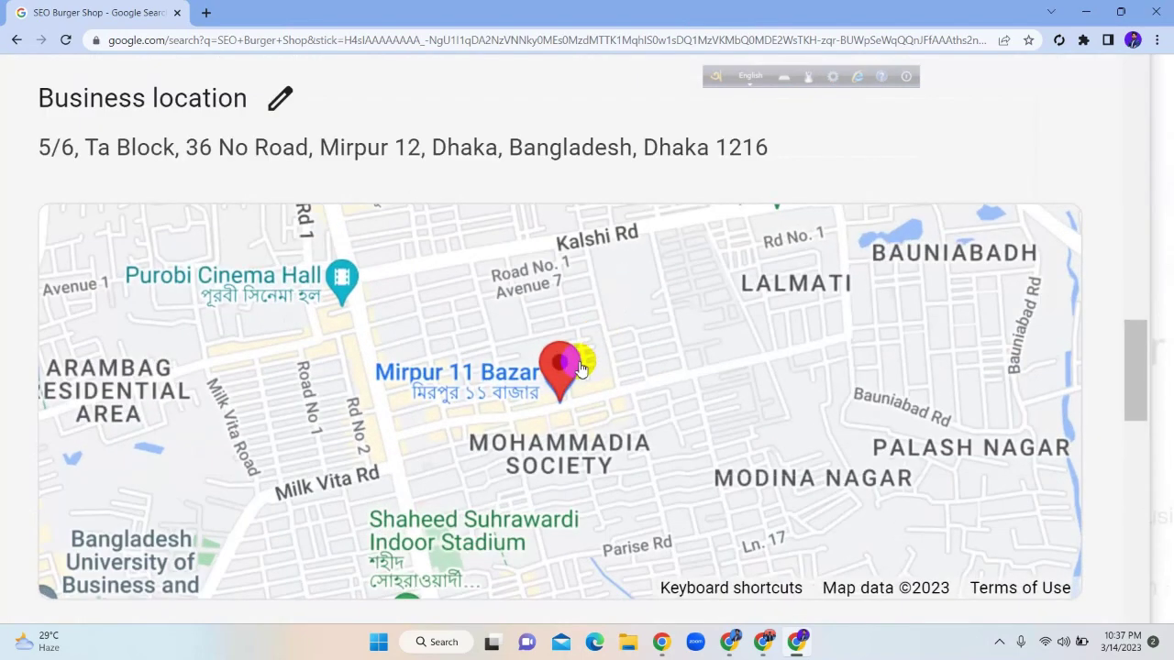
{"action": "scroll", "coordinate": [580, 366], "scroll_direction": "down", "scroll_amount": 3}
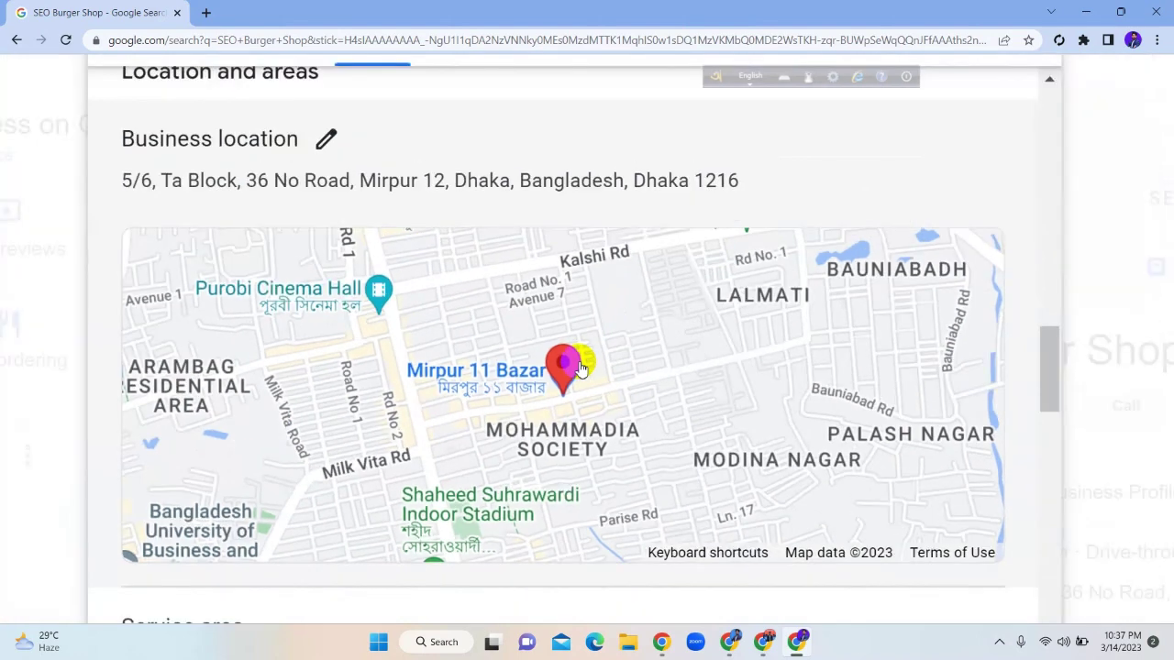
{"action": "scroll", "coordinate": [580, 366], "scroll_direction": "down", "scroll_amount": 3}
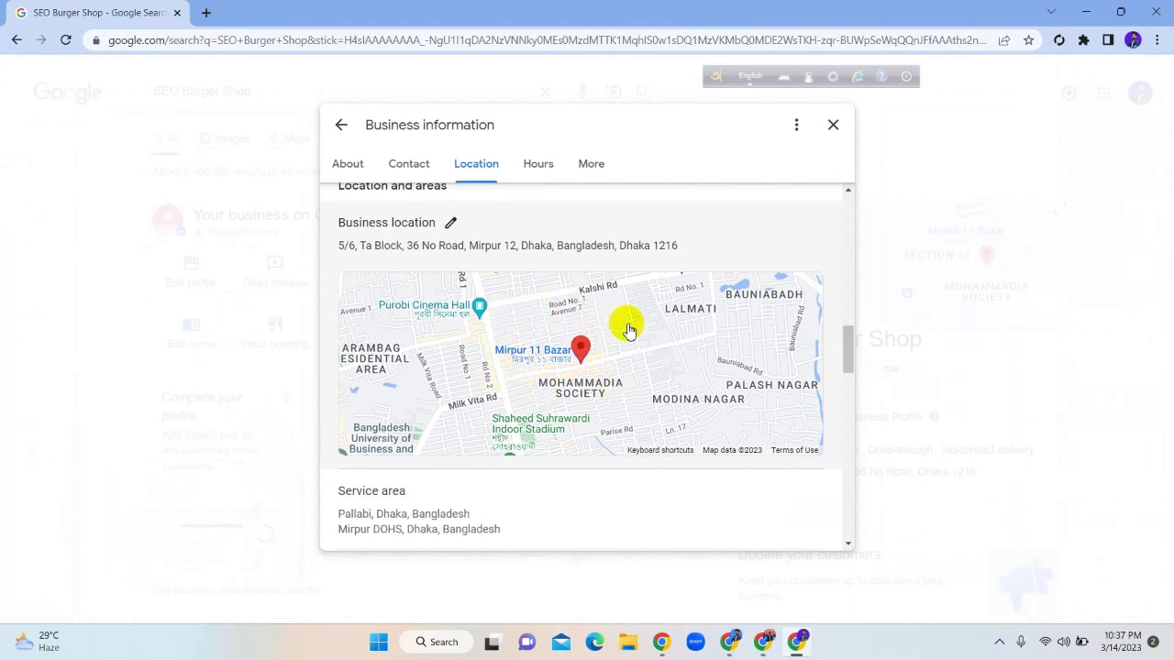
{"action": "scroll", "coordinate": [631, 328], "scroll_direction": "down", "scroll_amount": 1}
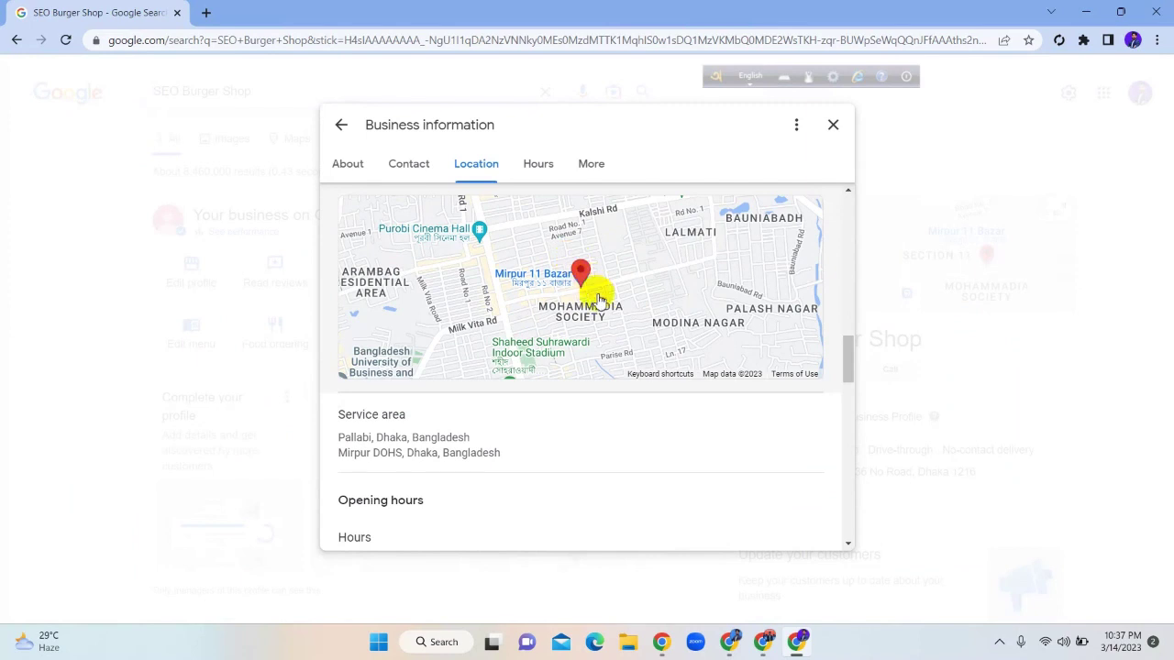
{"action": "scroll", "coordinate": [596, 296], "scroll_direction": "down", "scroll_amount": 1}
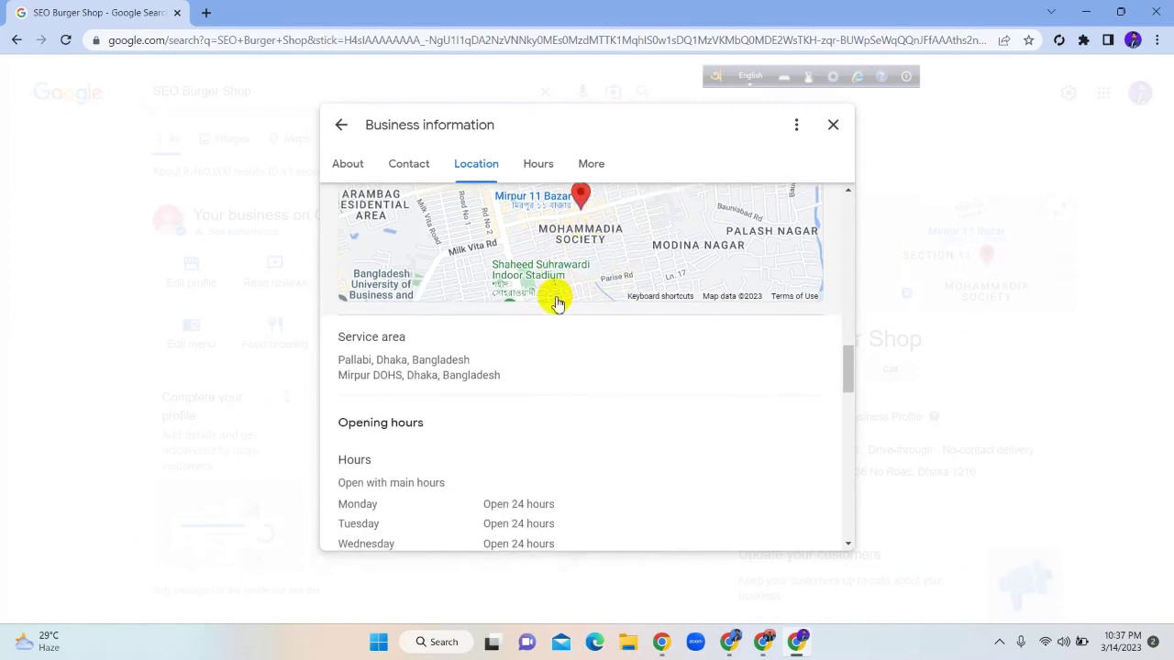
{"action": "scroll", "coordinate": [556, 301], "scroll_direction": "down", "scroll_amount": 1}
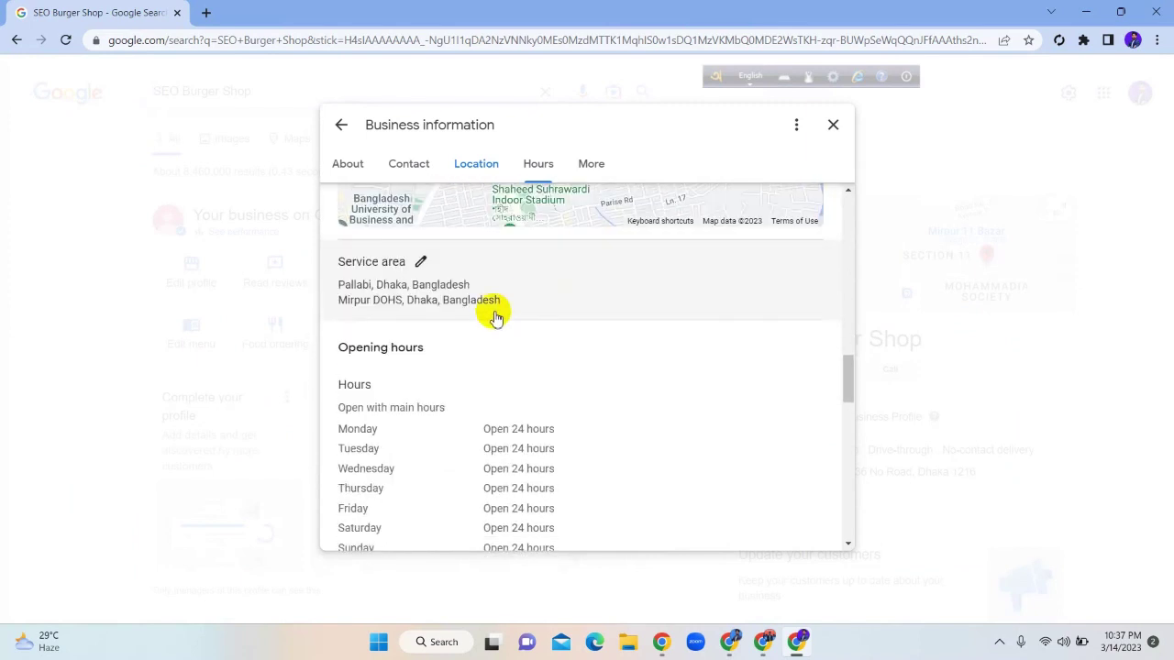
Open the service area for editing and add the suggested areas Purbachal Ascend Town, Khatgora, Beraid, Aragaw and Birulia.
{"action": "left_click", "coordinate": [421, 264]}
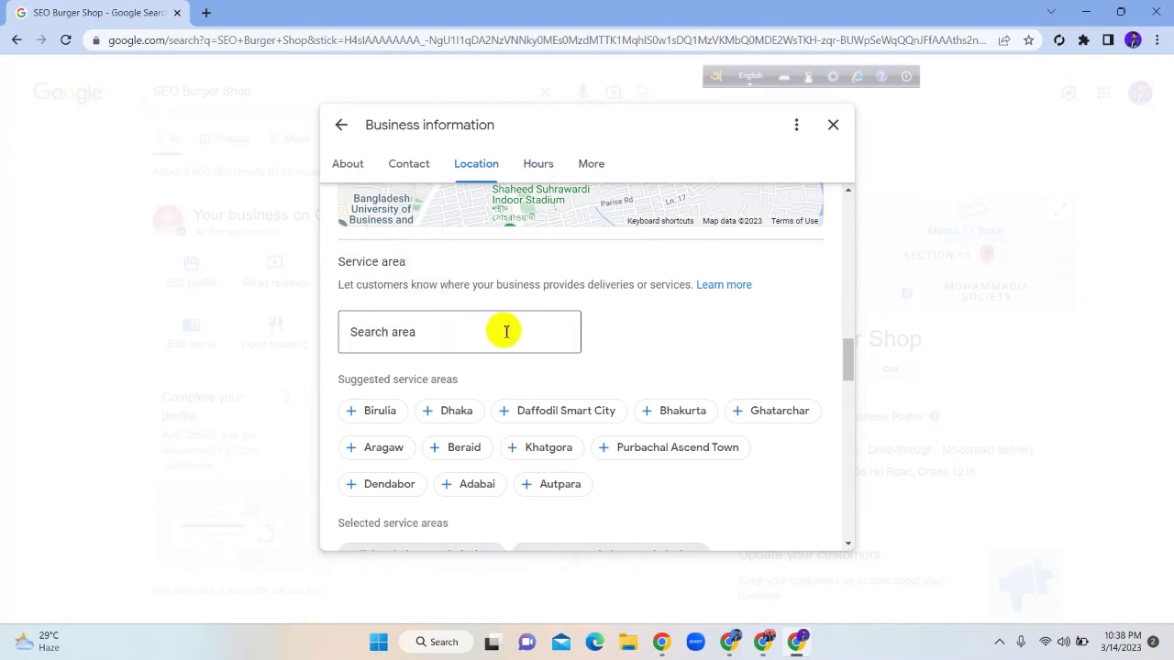
{"action": "left_click", "coordinate": [655, 449]}
{"action": "left_click", "coordinate": [541, 448]}
{"action": "left_click", "coordinate": [465, 448]}
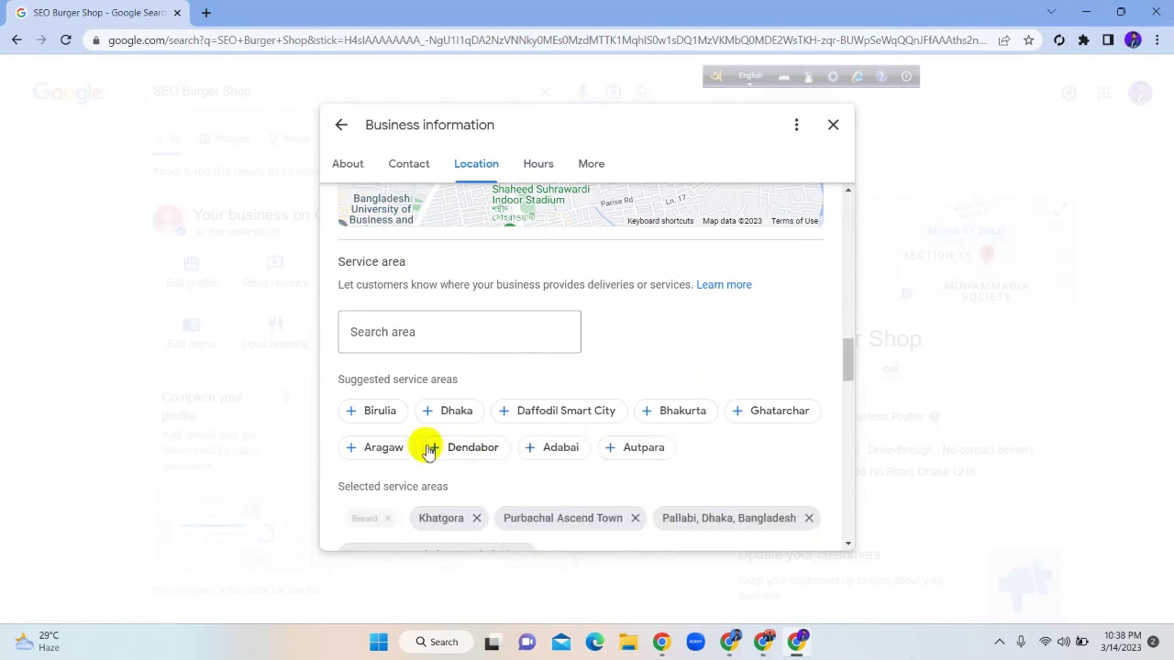
{"action": "left_click", "coordinate": [397, 443]}
{"action": "left_click", "coordinate": [378, 410]}
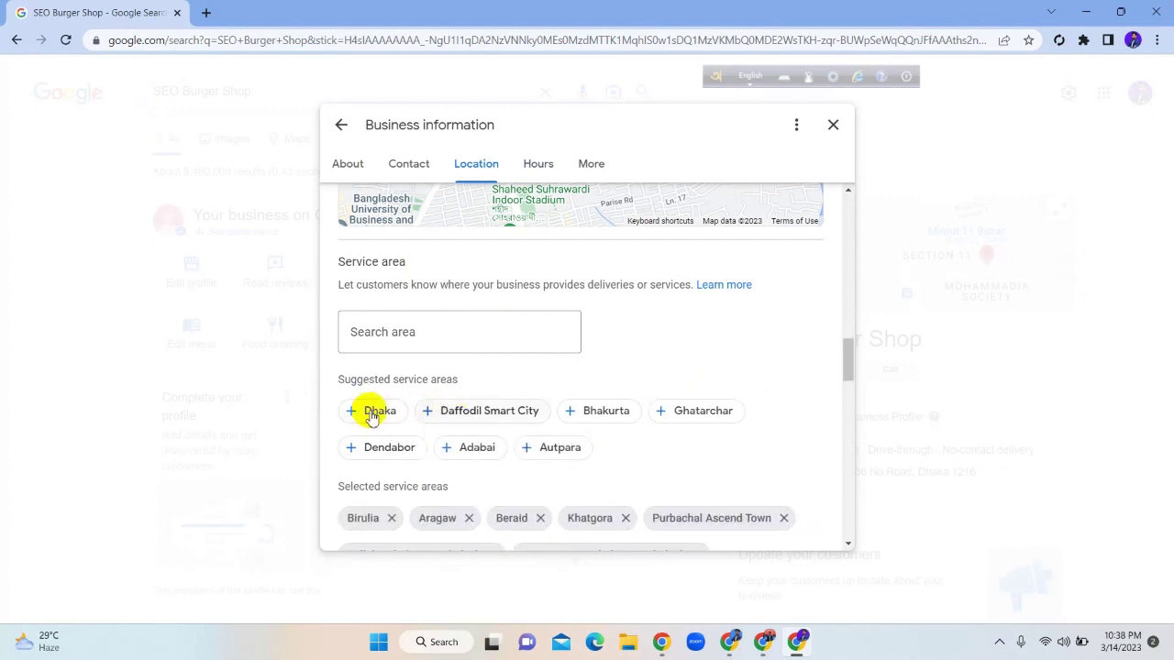
Add Daffodil Smart City, Dhaka, Dendabor, Bhakurta, Ghatarchar, Autpara and Adabai to the service areas and save them.
{"action": "left_click", "coordinate": [468, 413]}
{"action": "left_click", "coordinate": [542, 414]}
{"action": "left_click", "coordinate": [472, 412]}
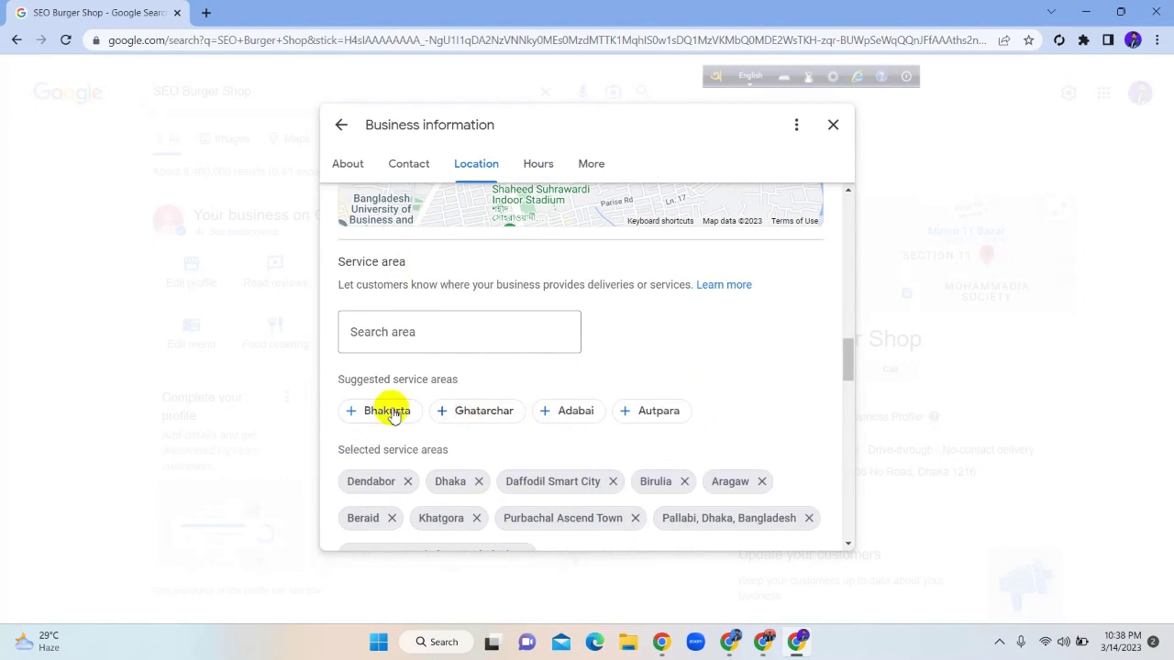
{"action": "left_click", "coordinate": [386, 412]}
{"action": "left_click", "coordinate": [466, 412]}
{"action": "left_click", "coordinate": [379, 412]}
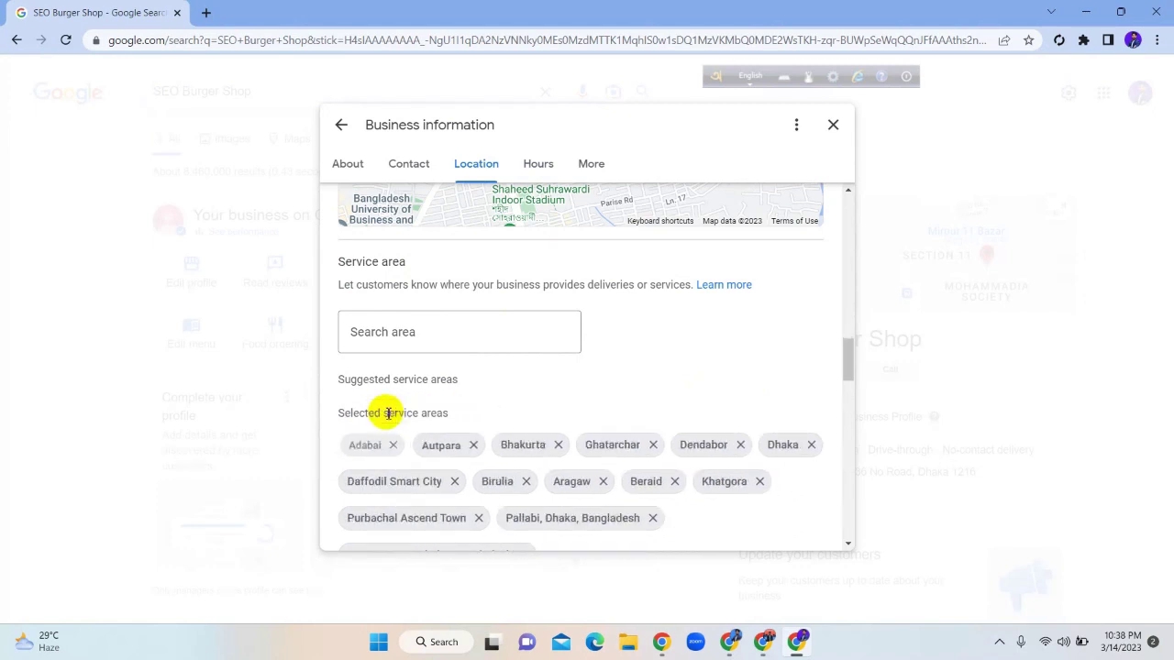
{"action": "scroll", "coordinate": [592, 413], "scroll_direction": "down", "scroll_amount": 3}
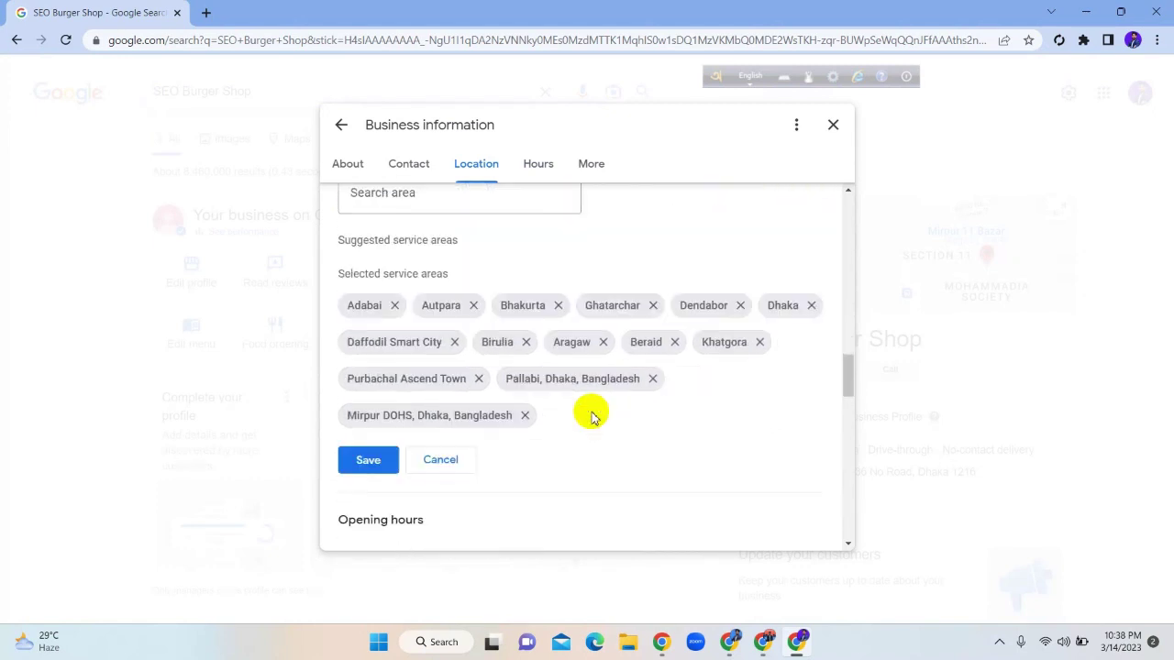
{"action": "left_click", "coordinate": [368, 370]}
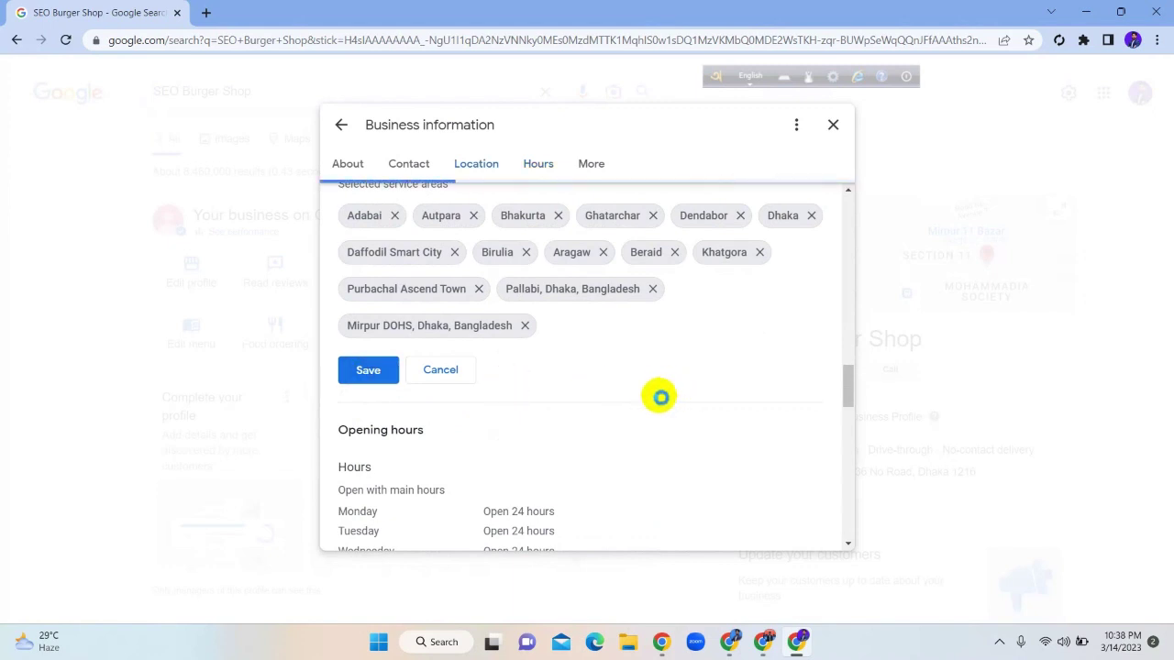
Open the main opening hours for editing and set Monday to open at 10:30 and close at 23:00.
{"action": "scroll", "coordinate": [658, 401], "scroll_direction": "down", "scroll_amount": 5}
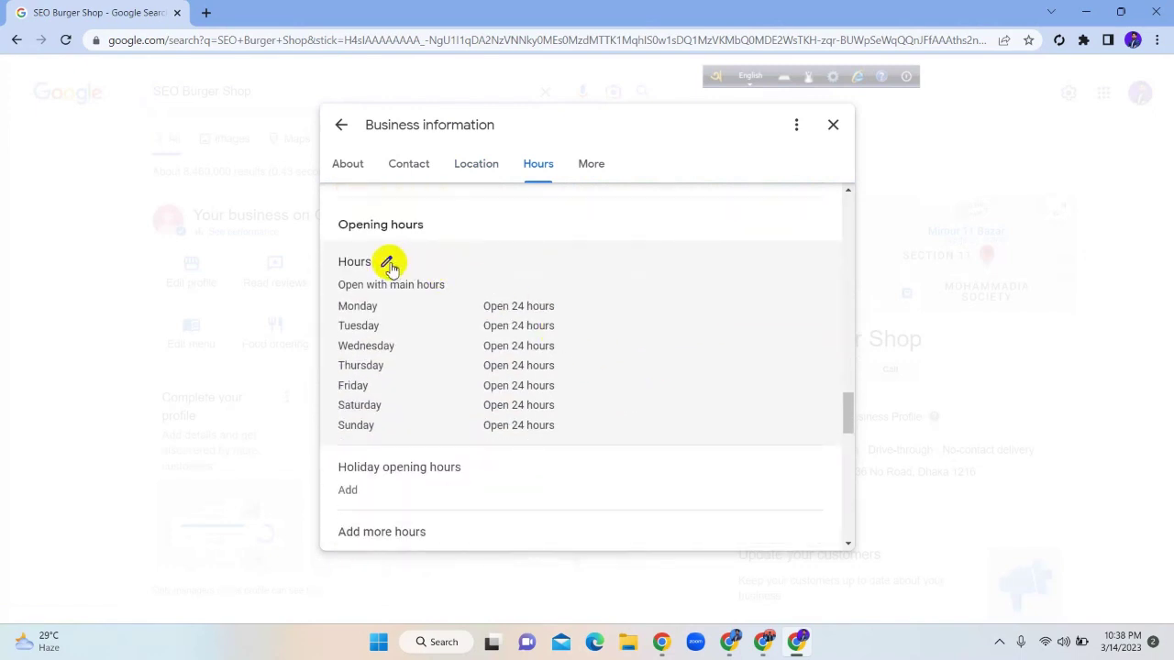
{"action": "left_click", "coordinate": [389, 265]}
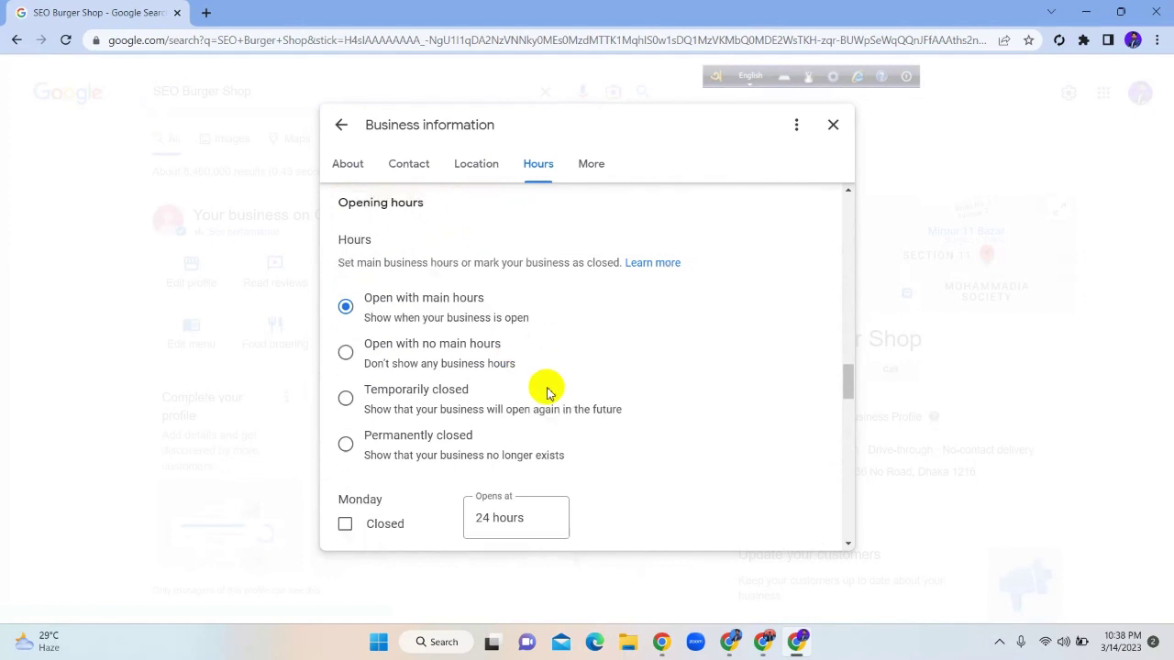
{"action": "scroll", "coordinate": [549, 389], "scroll_direction": "down", "scroll_amount": 2}
{"action": "left_click", "coordinate": [546, 389]}
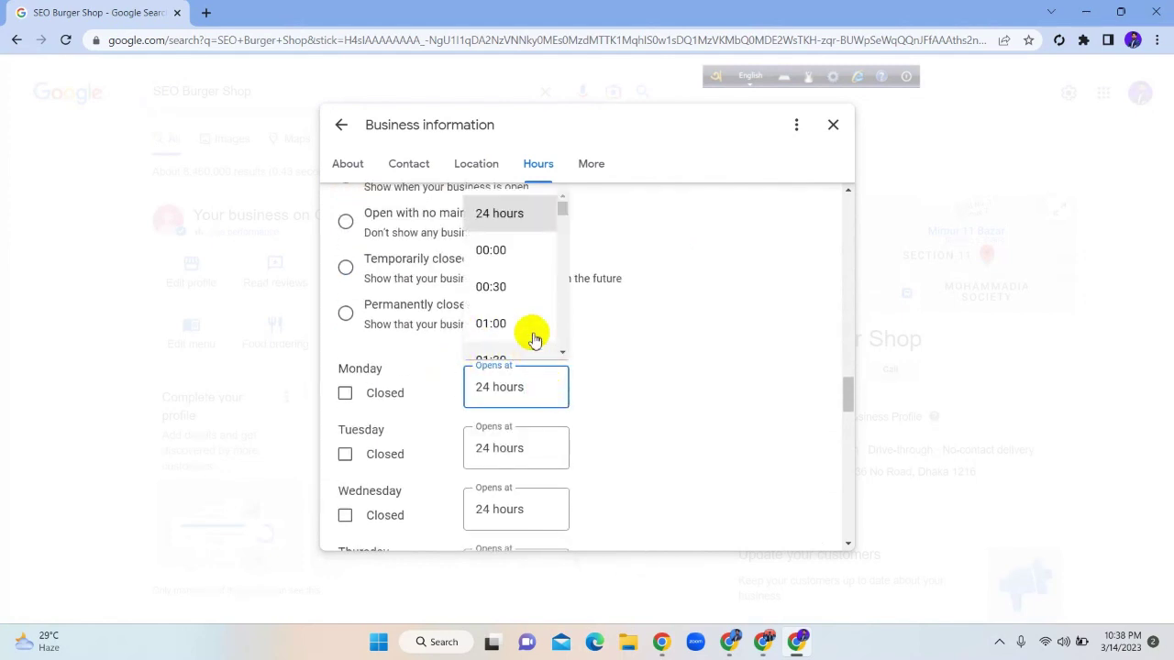
{"action": "scroll", "coordinate": [536, 303], "scroll_direction": "down", "scroll_amount": 2}
{"action": "scroll", "coordinate": [537, 299], "scroll_direction": "down", "scroll_amount": 7}
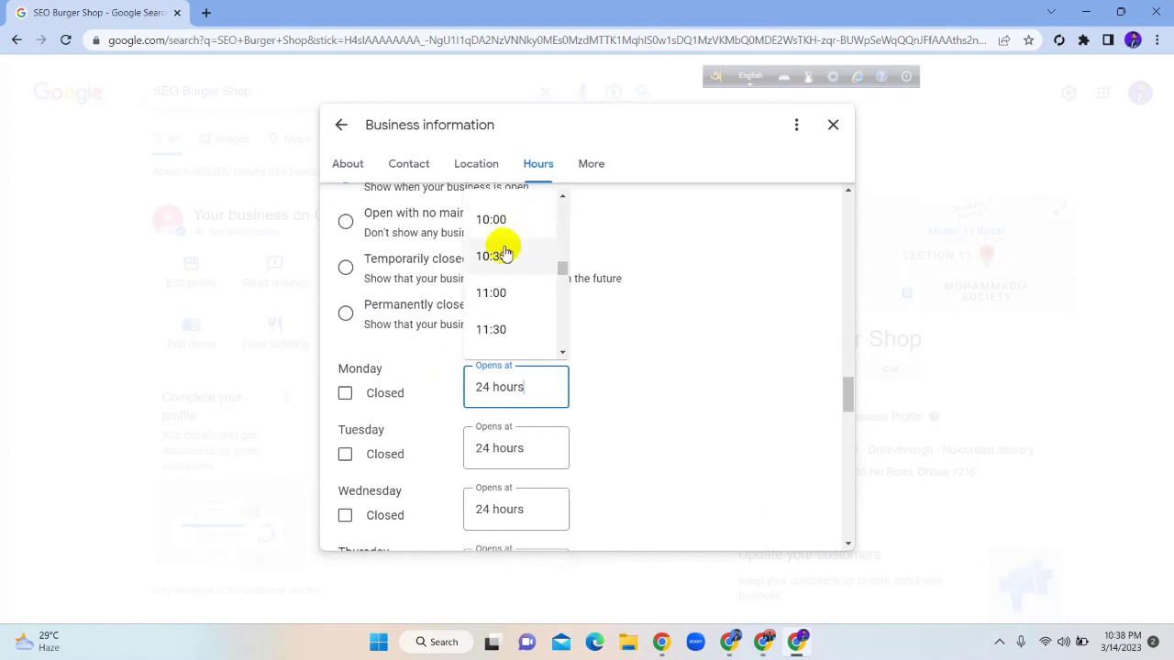
{"action": "left_click", "coordinate": [500, 258]}
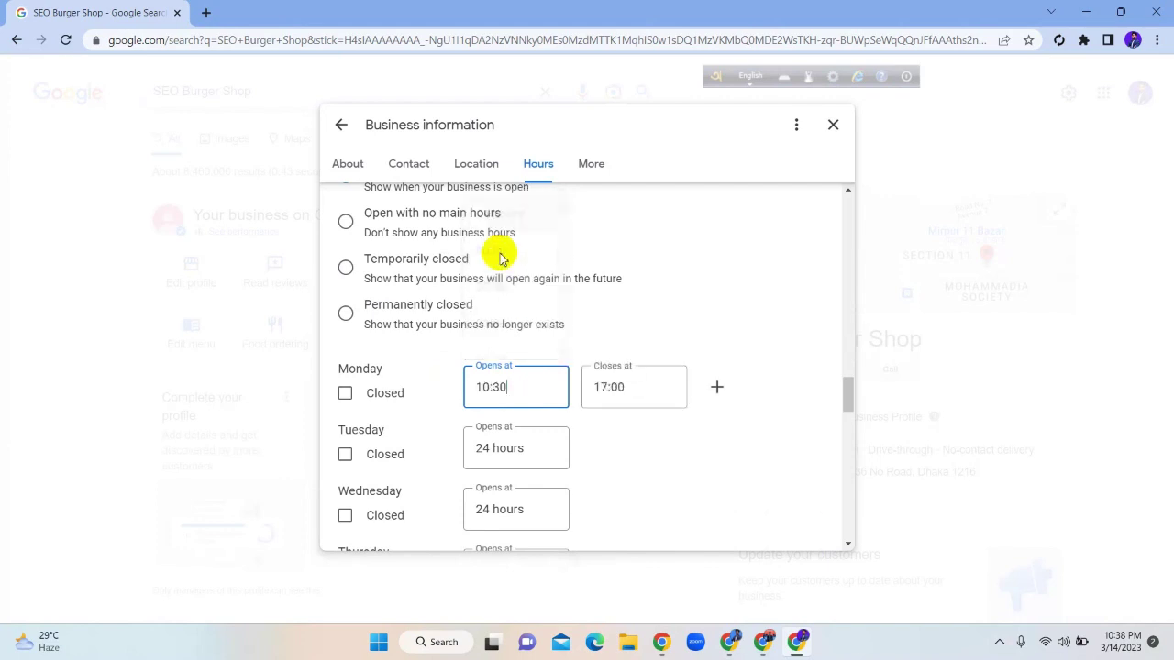
{"action": "left_click", "coordinate": [630, 387]}
{"action": "scroll", "coordinate": [631, 315], "scroll_direction": "down", "scroll_amount": 5}
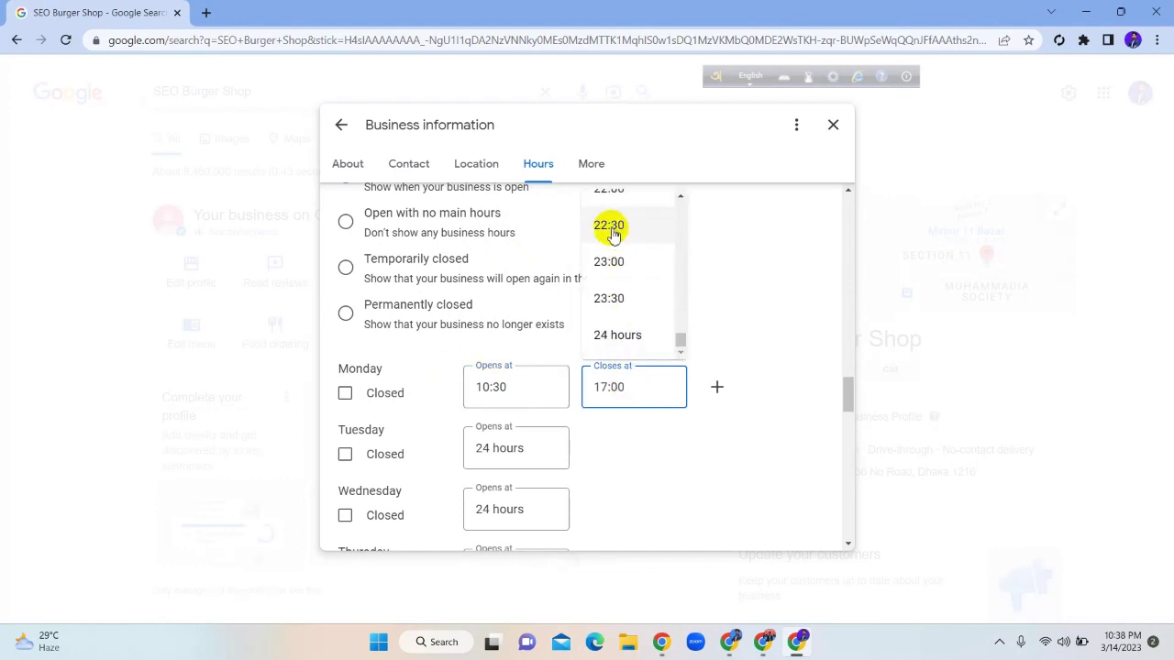
{"action": "left_click", "coordinate": [609, 263]}
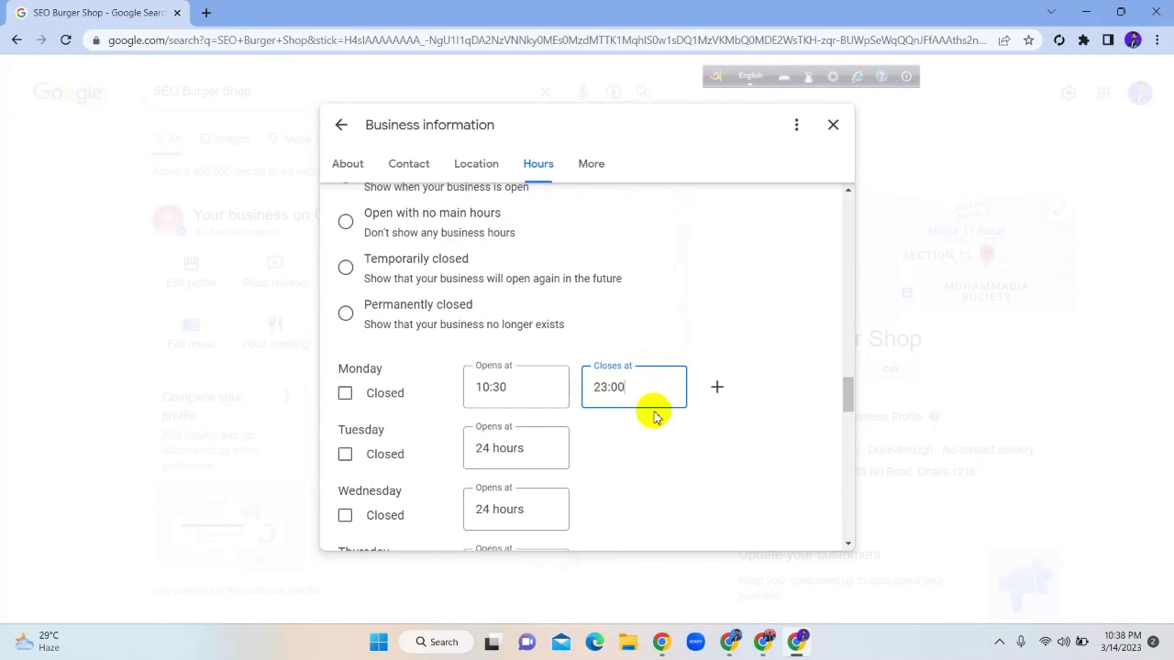
Set Tuesday's opening time to 10:30, the same as Monday's.
{"action": "scroll", "coordinate": [654, 417], "scroll_direction": "down", "scroll_amount": 1}
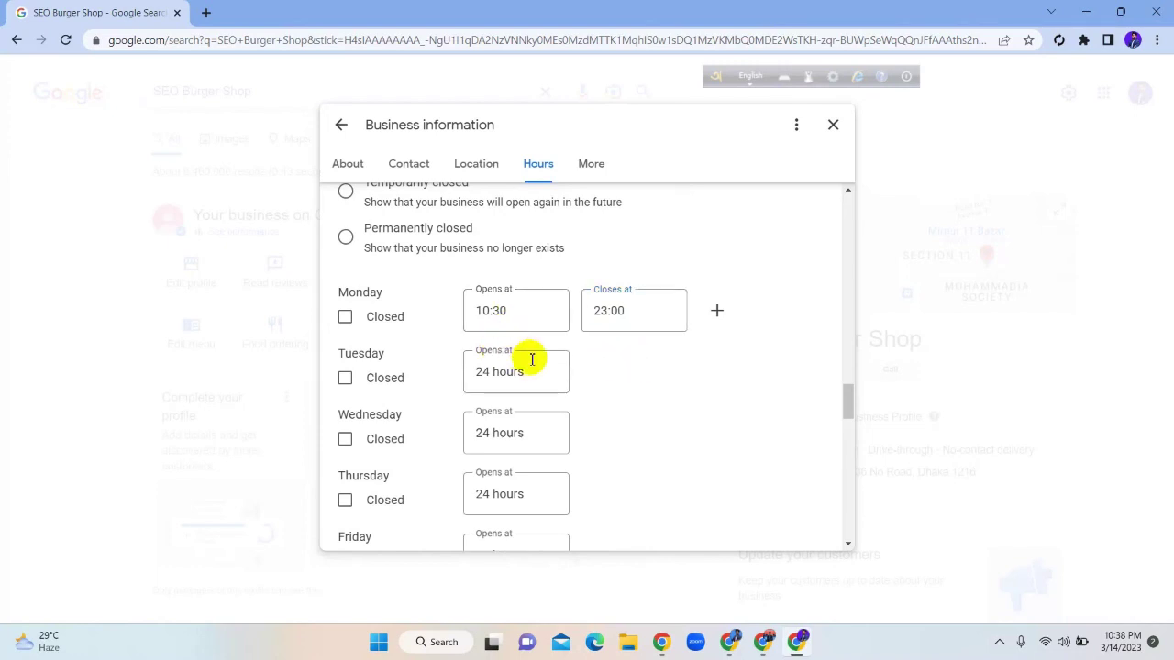
{"action": "scroll", "coordinate": [529, 358], "scroll_direction": "up", "scroll_amount": 1}
{"action": "scroll", "coordinate": [515, 368], "scroll_direction": "up", "scroll_amount": 1}
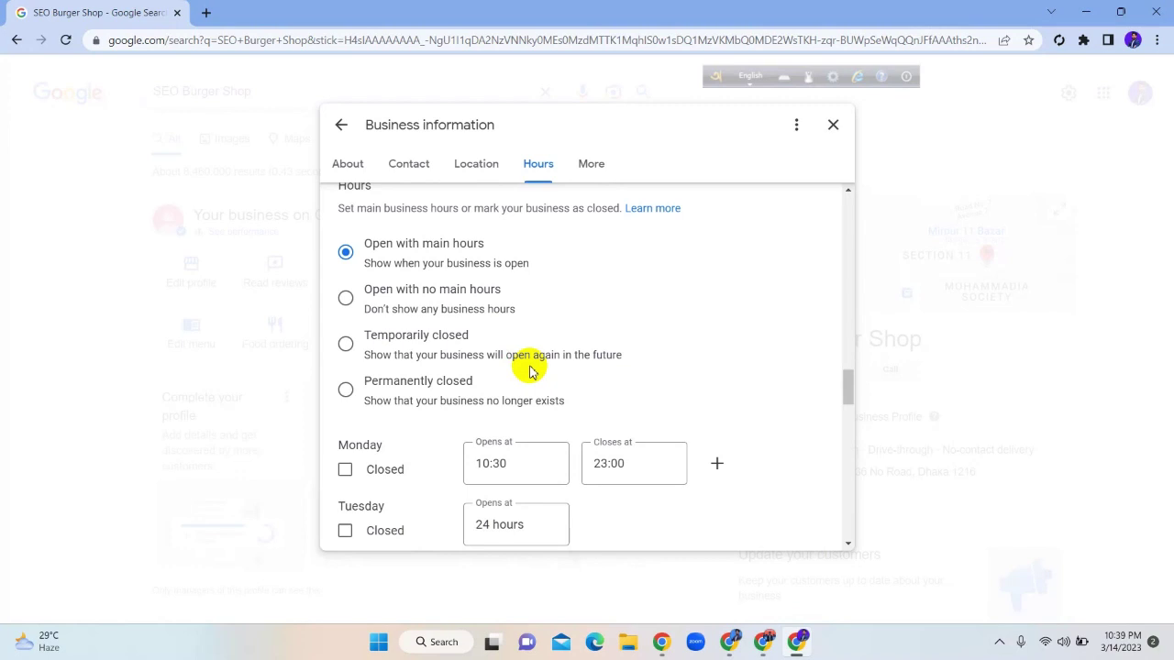
{"action": "scroll", "coordinate": [537, 419], "scroll_direction": "down", "scroll_amount": 2}
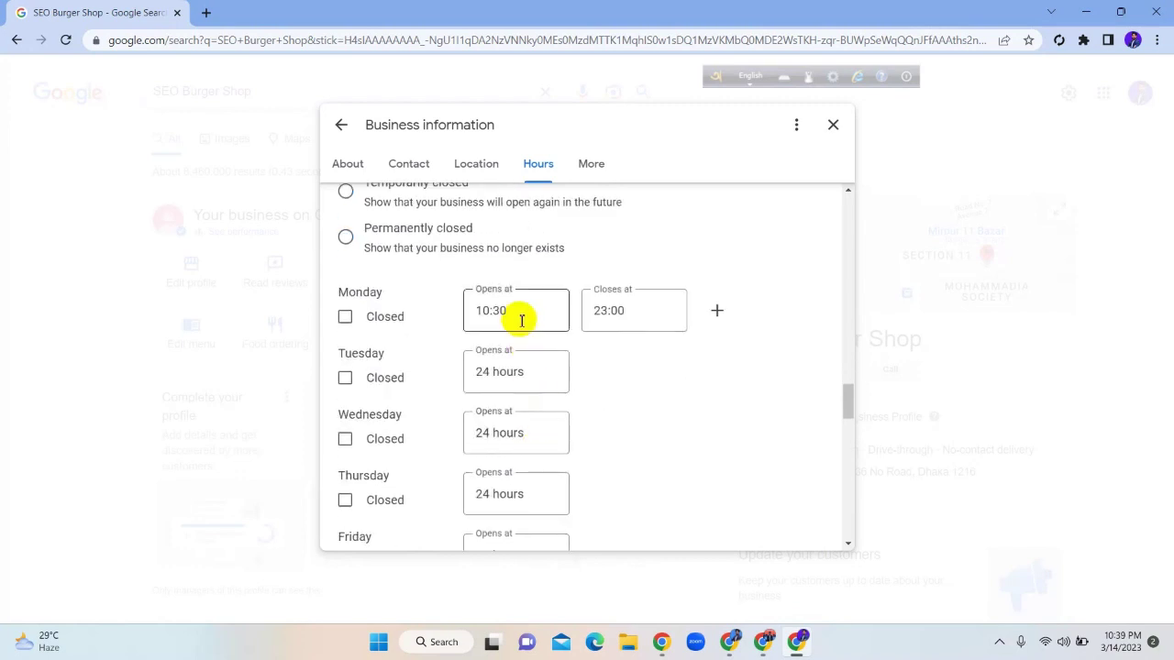
{"action": "left_click", "coordinate": [479, 311]}
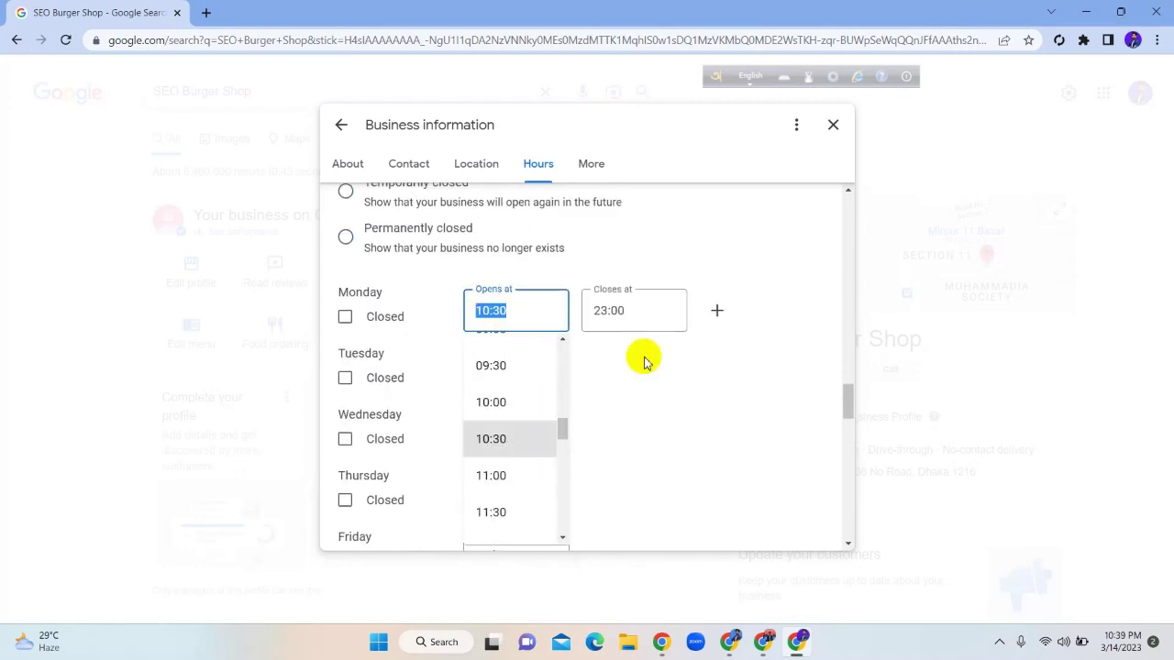
{"action": "left_click", "coordinate": [582, 366]}
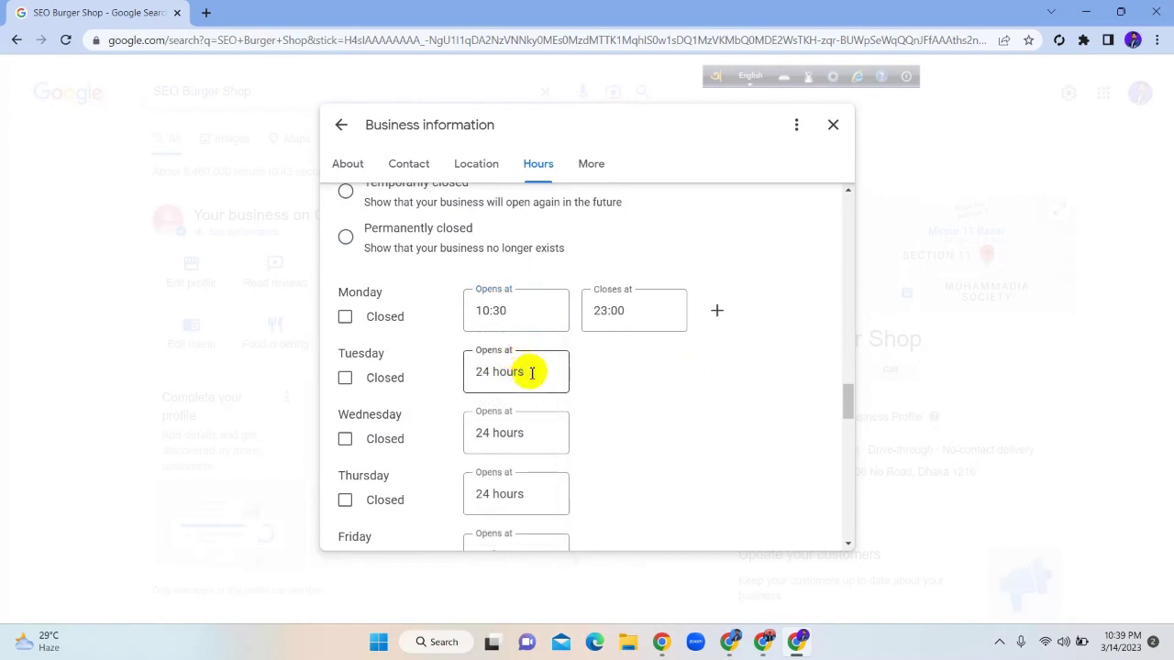
{"action": "left_click", "coordinate": [529, 374]}
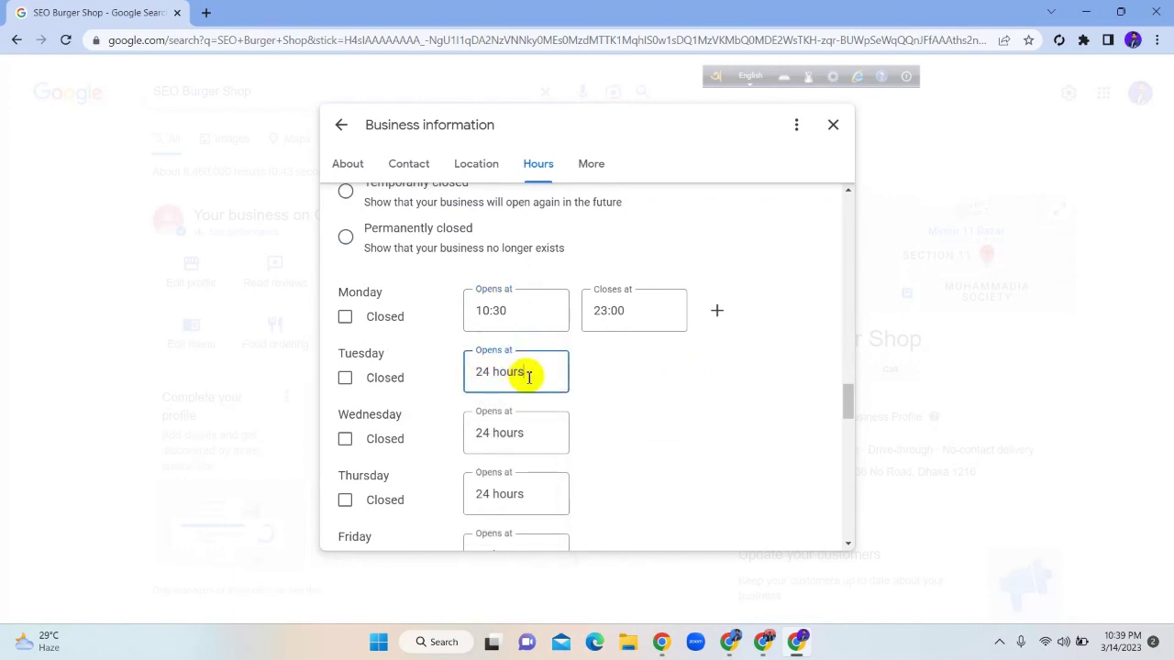
{"action": "triple_click", "coordinate": [529, 377]}
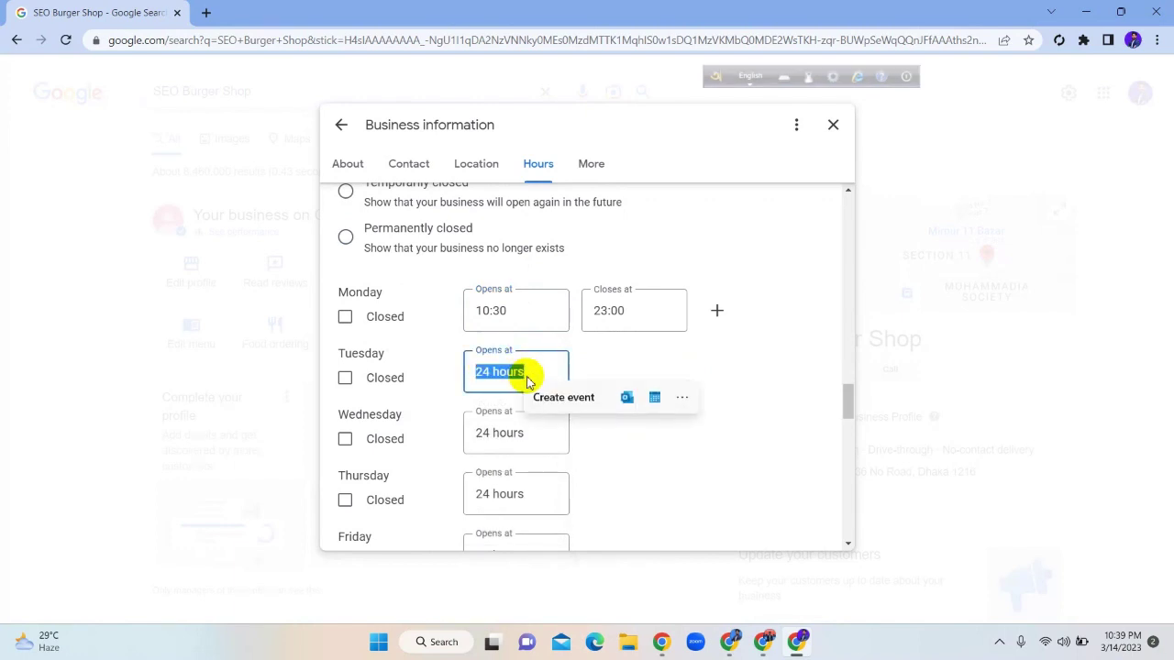
{"action": "type", "text": "10:30"}
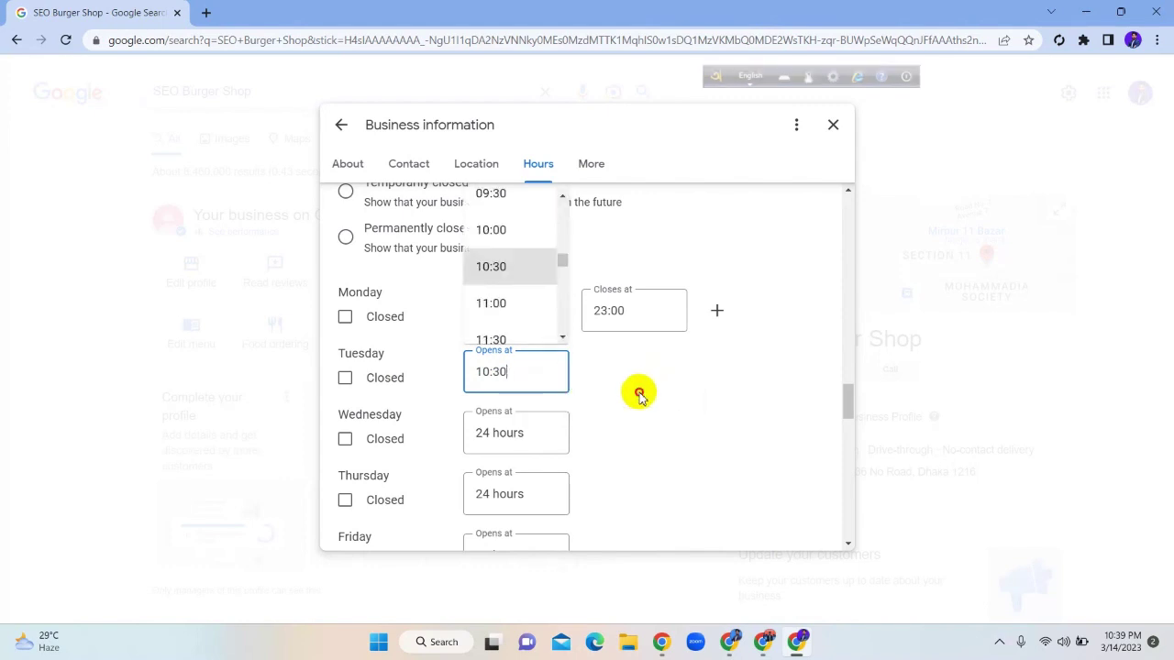
{"action": "key", "text": "Tab"}
{"action": "left_click", "coordinate": [616, 393]}
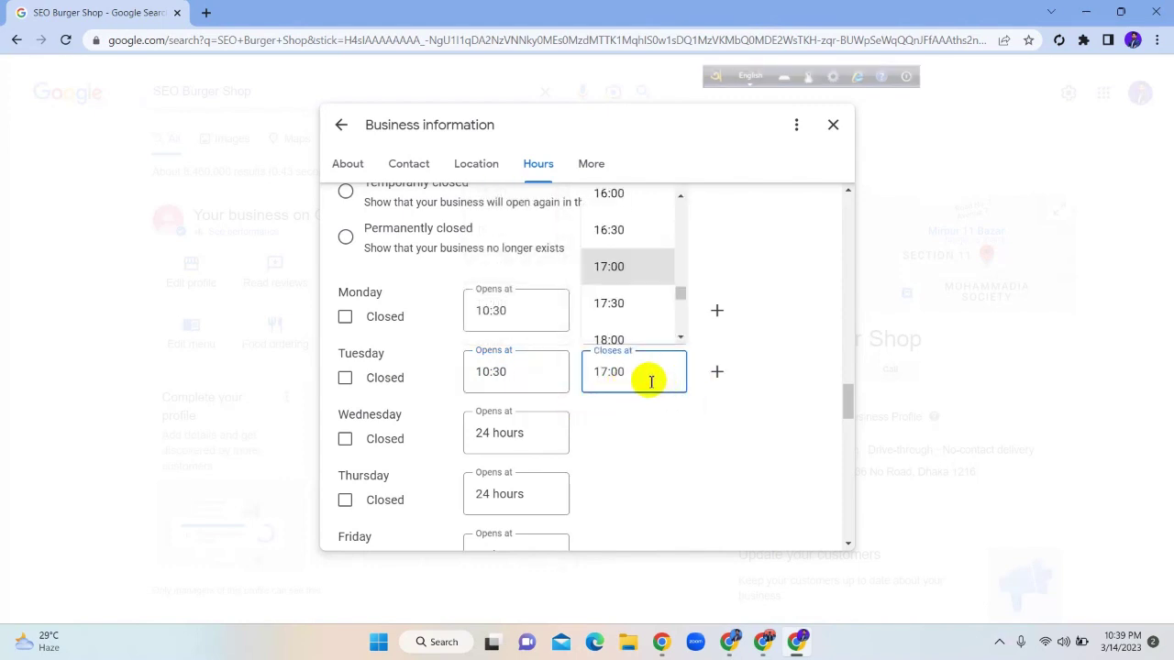
Set Wednesday's hours to open at 01:30 and close at 18:00.
{"action": "left_click", "coordinate": [543, 434]}
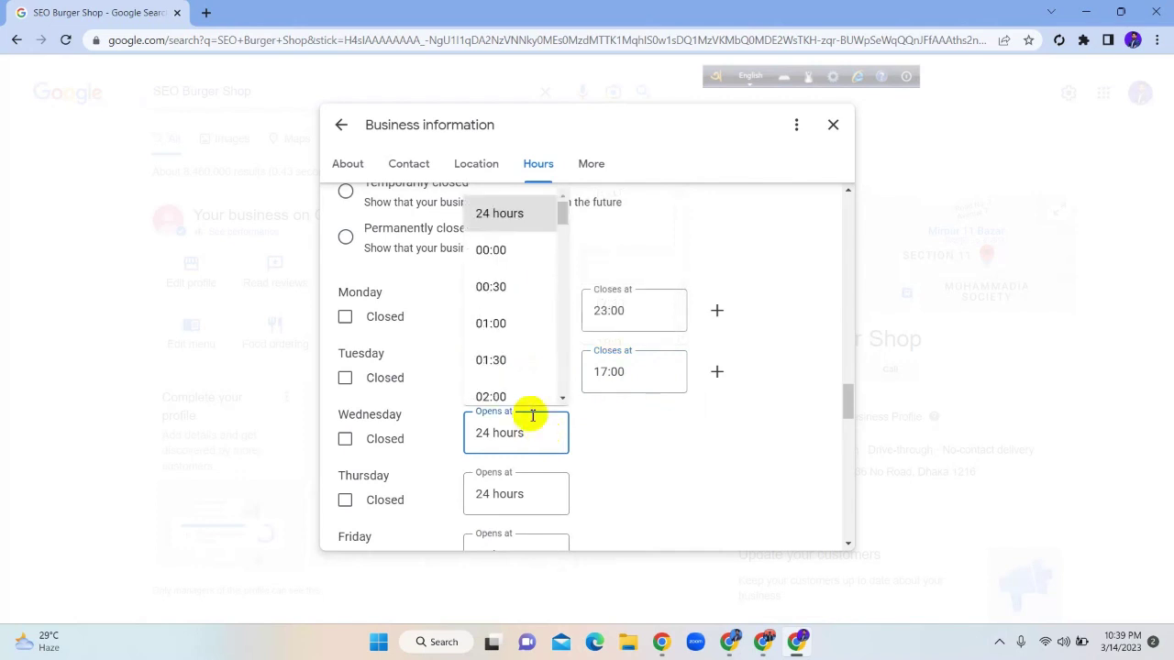
{"action": "left_click", "coordinate": [505, 361]}
{"action": "left_click", "coordinate": [602, 433]}
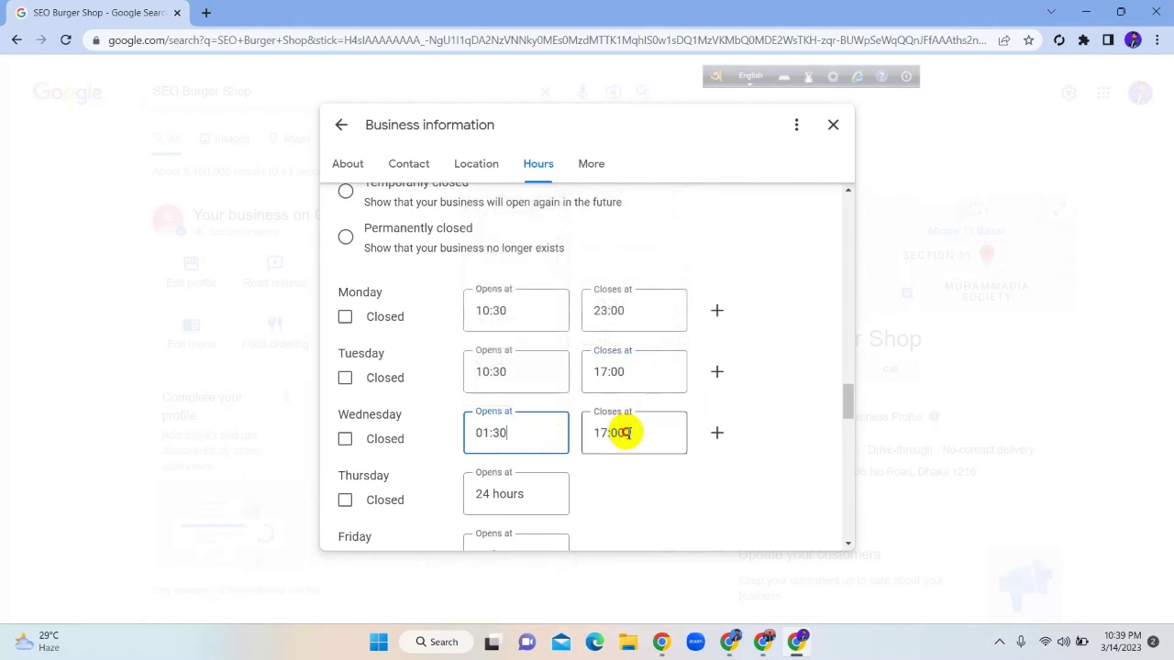
{"action": "left_click", "coordinate": [629, 369]}
Set Thursday's main hours to open at 01:30 and close at 18:00.
{"action": "scroll", "coordinate": [556, 409], "scroll_direction": "down", "scroll_amount": 1}
{"action": "left_click", "coordinate": [539, 419]}
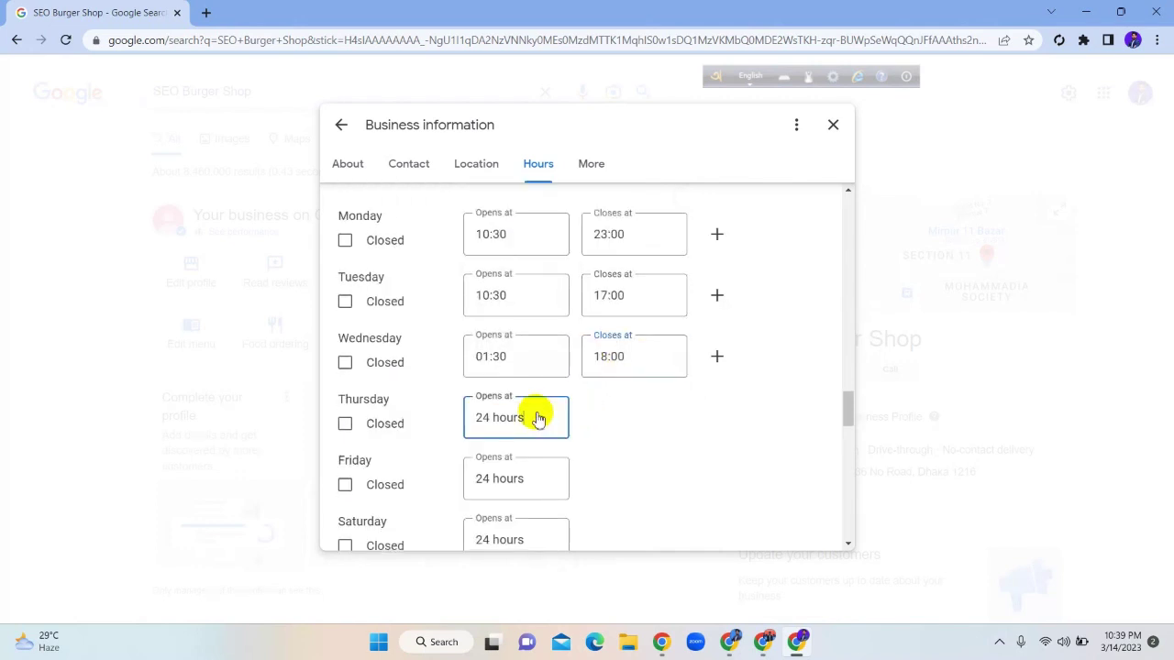
{"action": "left_click", "coordinate": [504, 364]}
{"action": "left_click", "coordinate": [618, 409]}
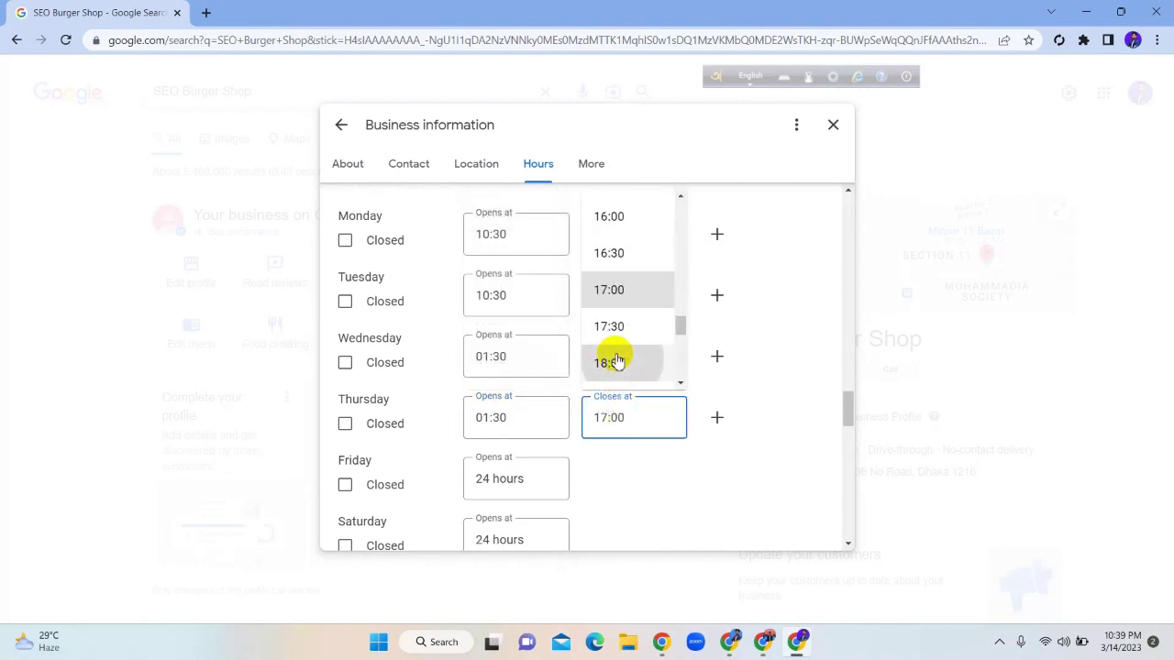
{"action": "left_click", "coordinate": [616, 361]}
Set Friday's main hours to open at 01:30 and close at 18:00.
{"action": "left_click", "coordinate": [519, 478]}
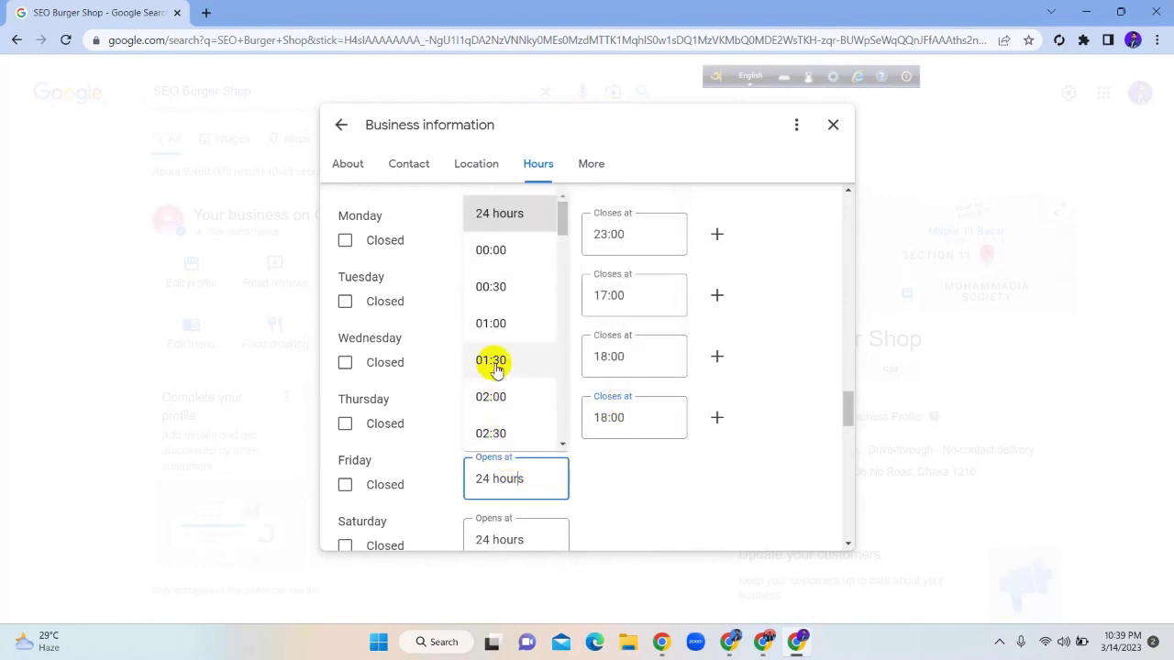
{"action": "left_click", "coordinate": [493, 363]}
{"action": "left_click", "coordinate": [634, 473]}
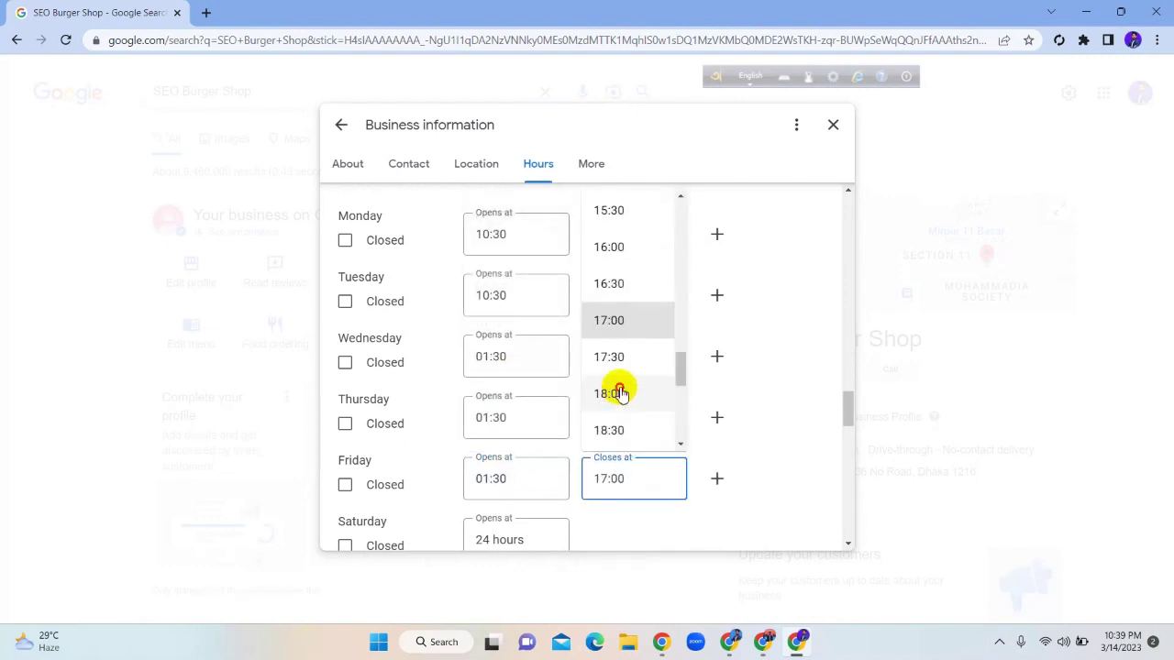
{"action": "left_click", "coordinate": [620, 392]}
Set Saturday's main hours to open at 01:00 and close at 18:00.
{"action": "scroll", "coordinate": [550, 431], "scroll_direction": "down", "scroll_amount": 2}
{"action": "left_click", "coordinate": [533, 388]}
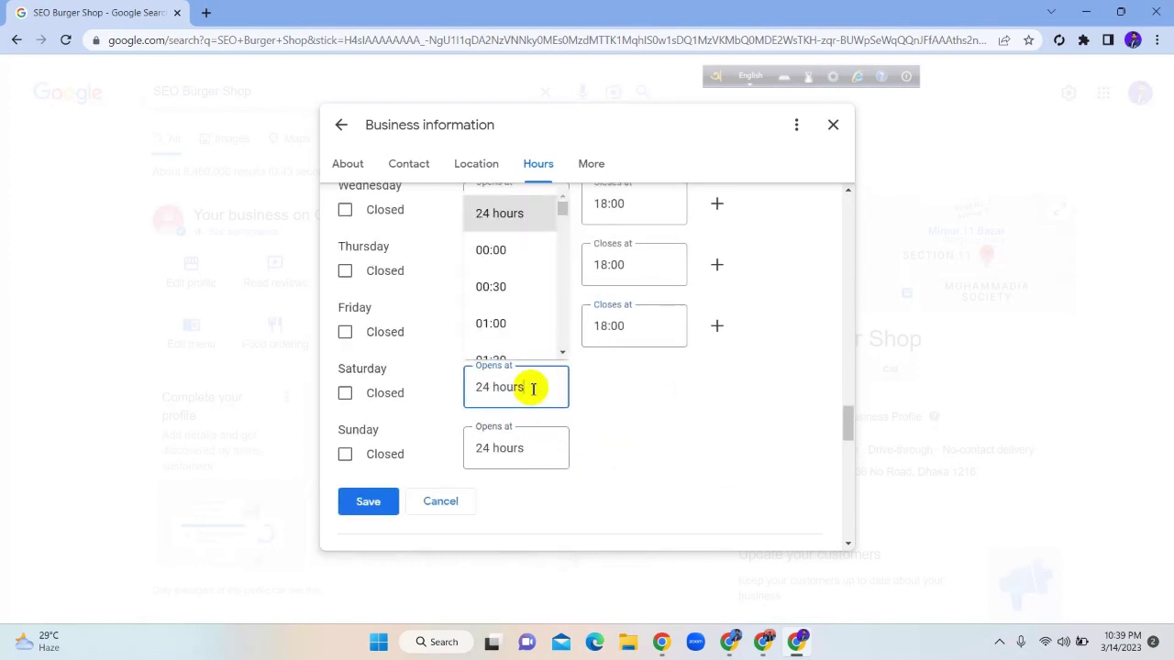
{"action": "left_click", "coordinate": [500, 321]}
{"action": "left_click", "coordinate": [632, 390]}
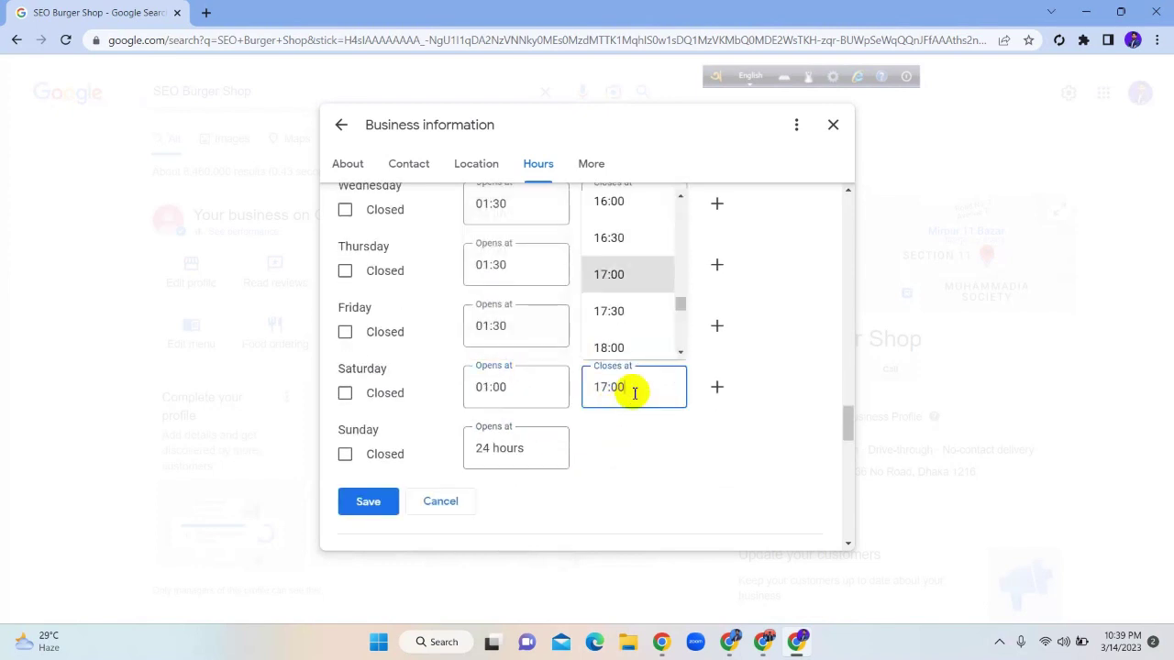
{"action": "left_click", "coordinate": [611, 346]}
Set Sunday's main hours to open at 01:30 and close at 18:00, and save the weekly schedule.
{"action": "left_click", "coordinate": [539, 451]}
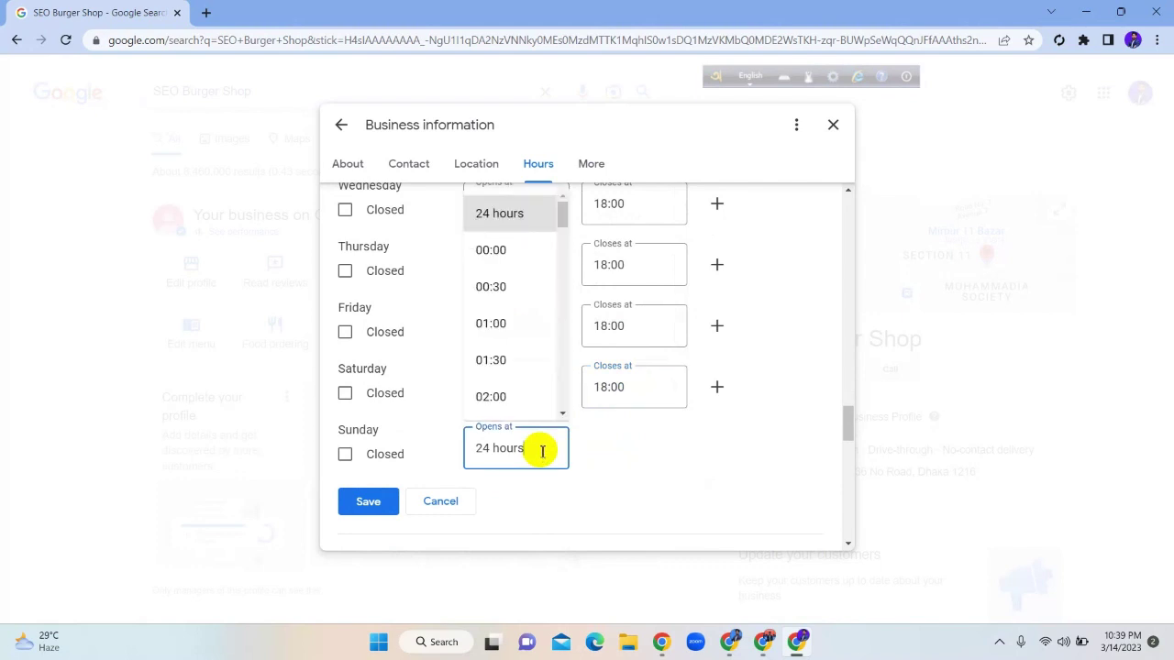
{"action": "left_click", "coordinate": [497, 357]}
{"action": "left_click", "coordinate": [613, 449]}
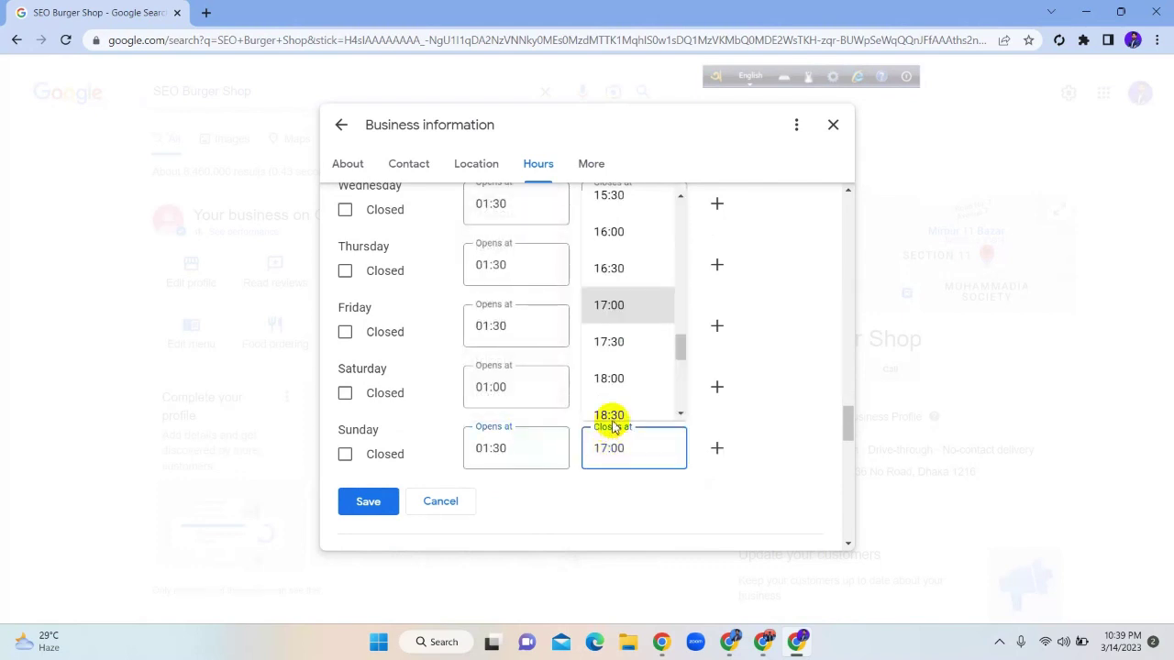
{"action": "left_click", "coordinate": [608, 379]}
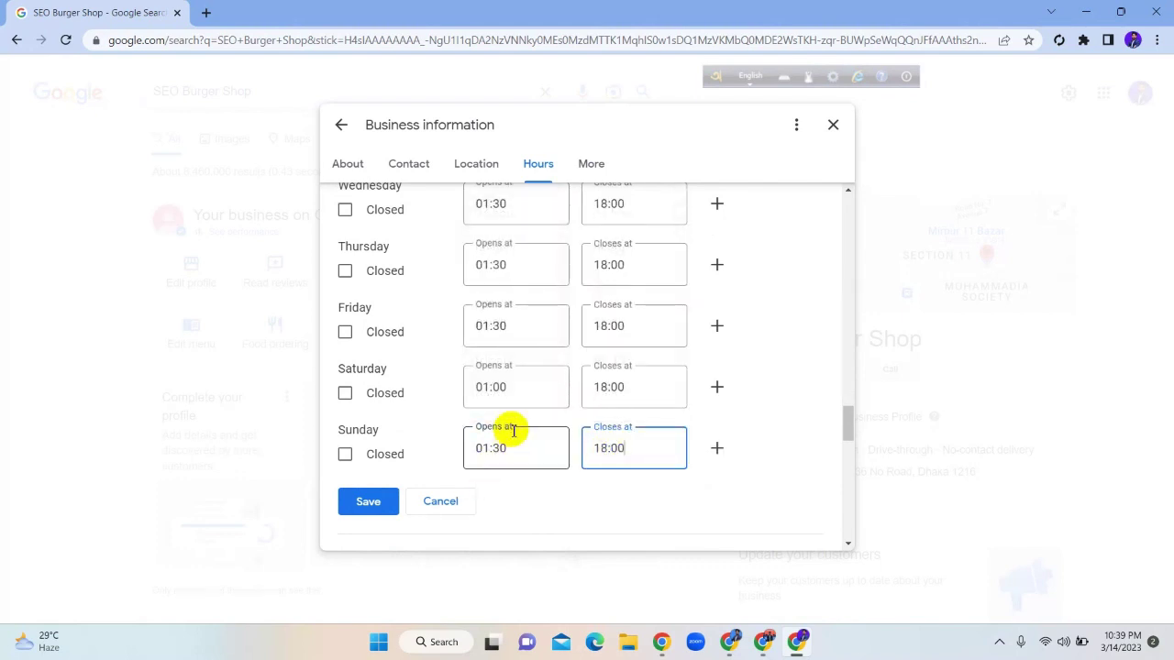
{"action": "scroll", "coordinate": [510, 433], "scroll_direction": "up", "scroll_amount": 3}
{"action": "scroll", "coordinate": [511, 434], "scroll_direction": "down", "scroll_amount": 3}
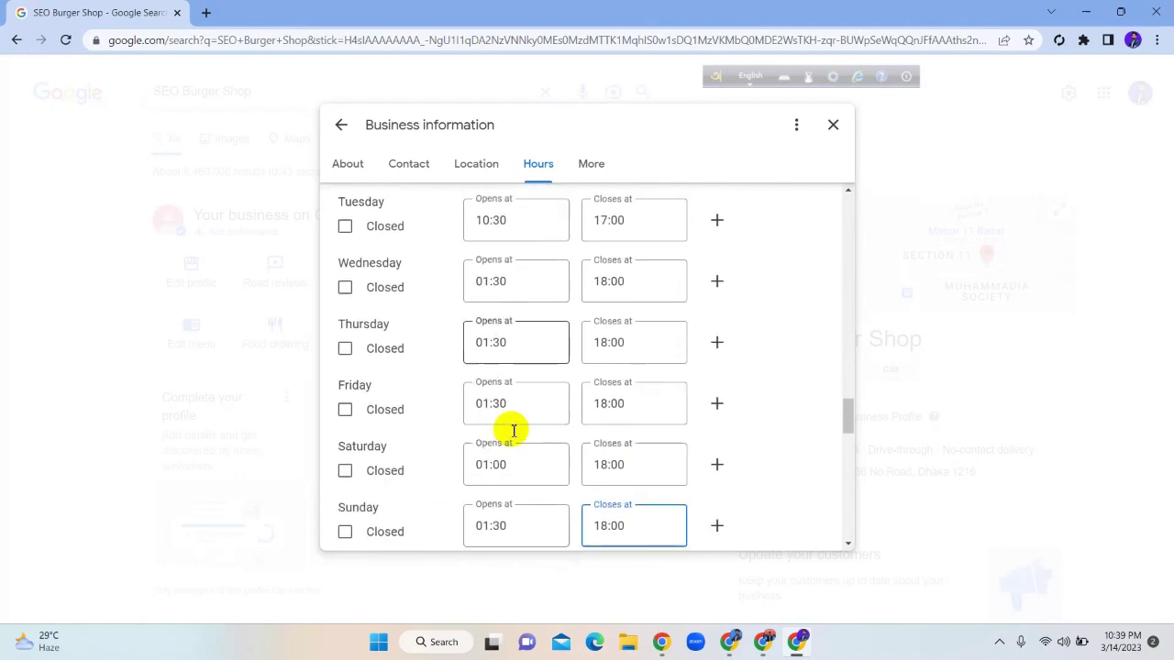
{"action": "left_click", "coordinate": [376, 502]}
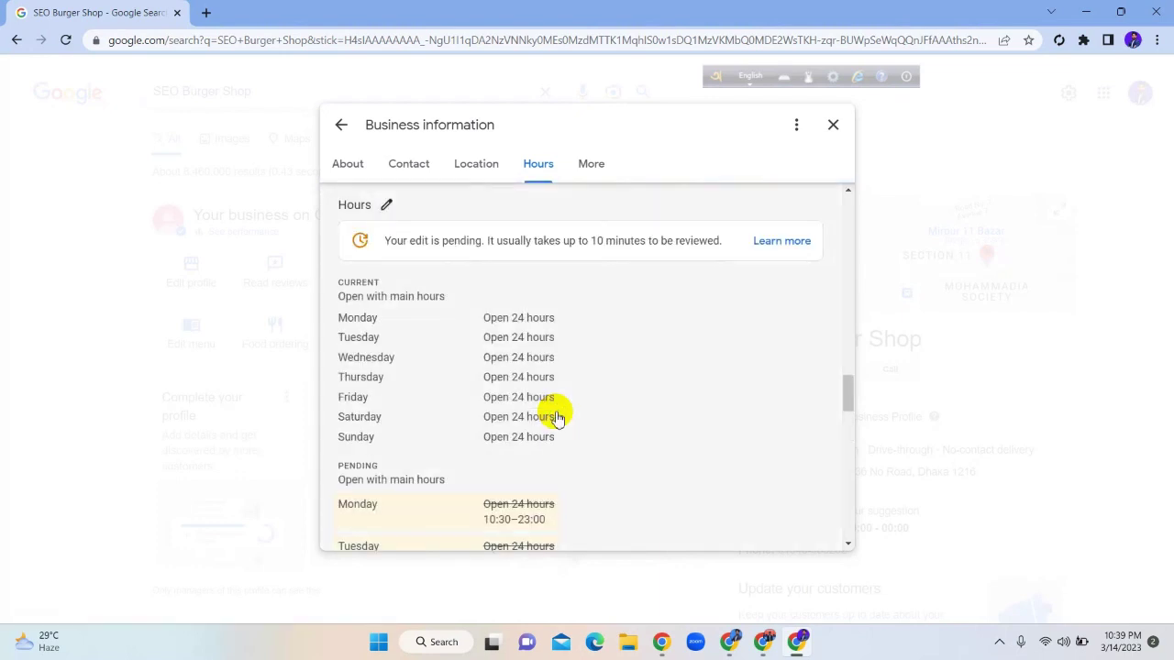
Compare the current and pending main hours for each day and look over the holiday and additional hours sections.
{"action": "scroll", "coordinate": [557, 417], "scroll_direction": "down", "scroll_amount": 2}
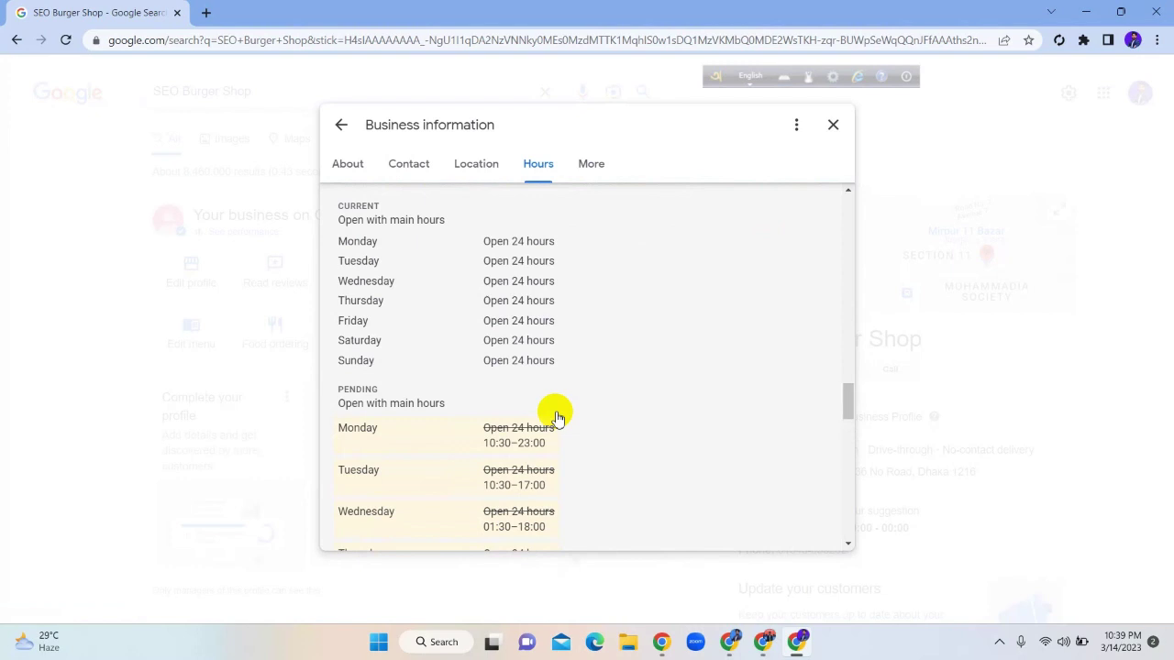
{"action": "scroll", "coordinate": [557, 417], "scroll_direction": "up", "scroll_amount": 2}
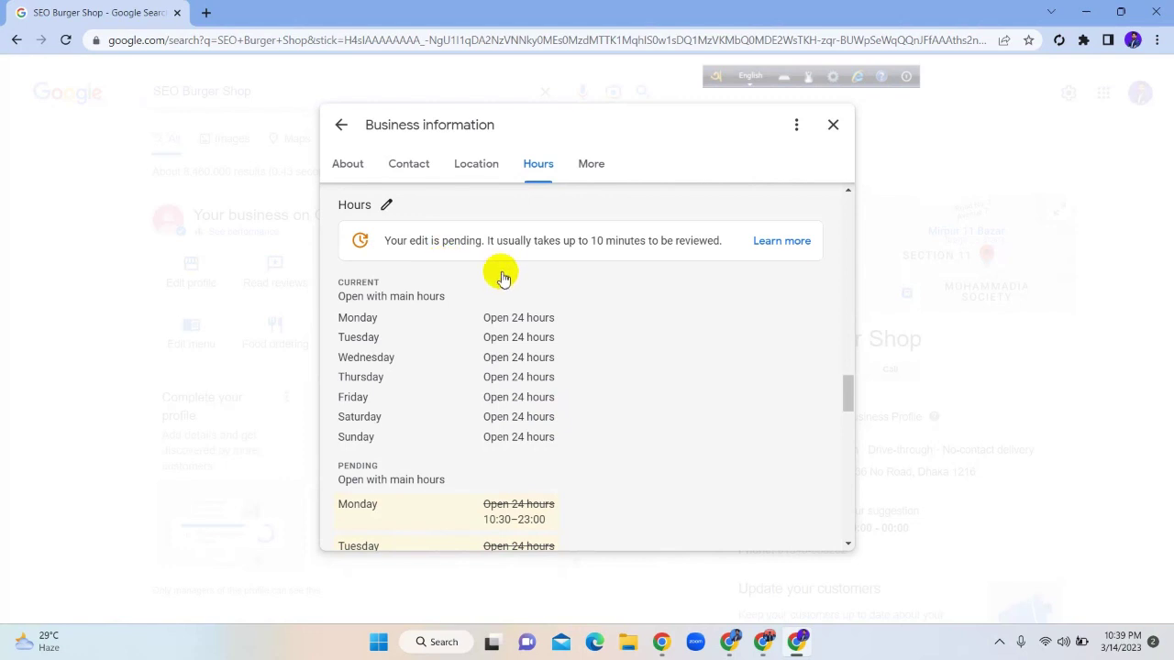
{"action": "scroll", "coordinate": [539, 367], "scroll_direction": "down", "scroll_amount": 1}
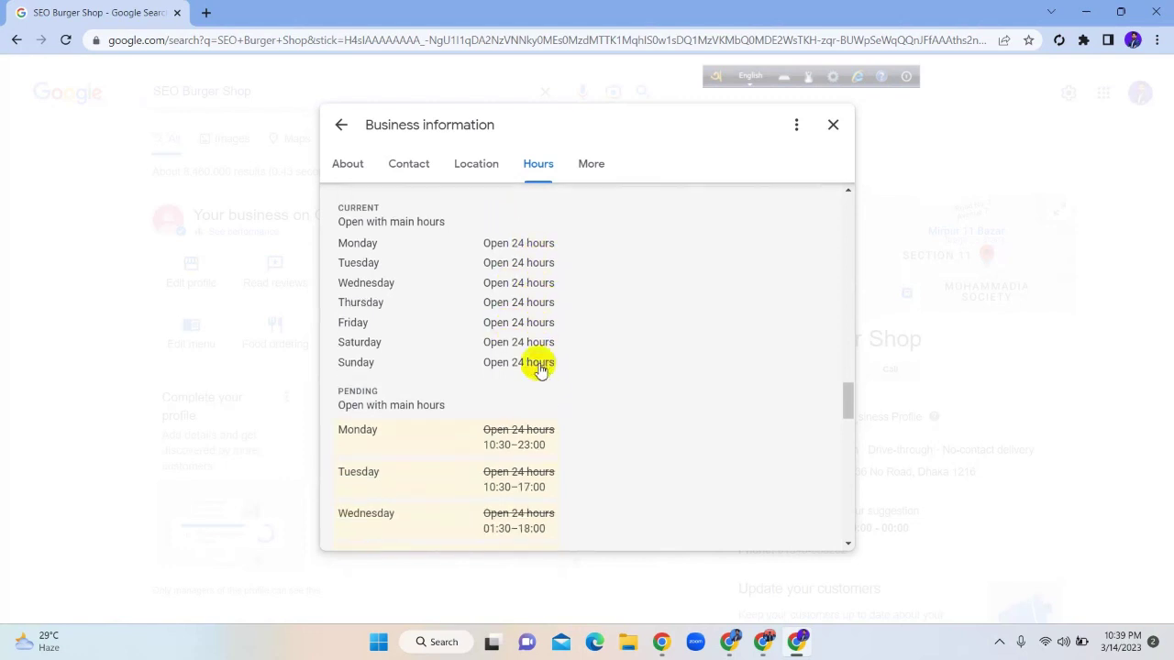
{"action": "scroll", "coordinate": [539, 368], "scroll_direction": "up", "scroll_amount": 1}
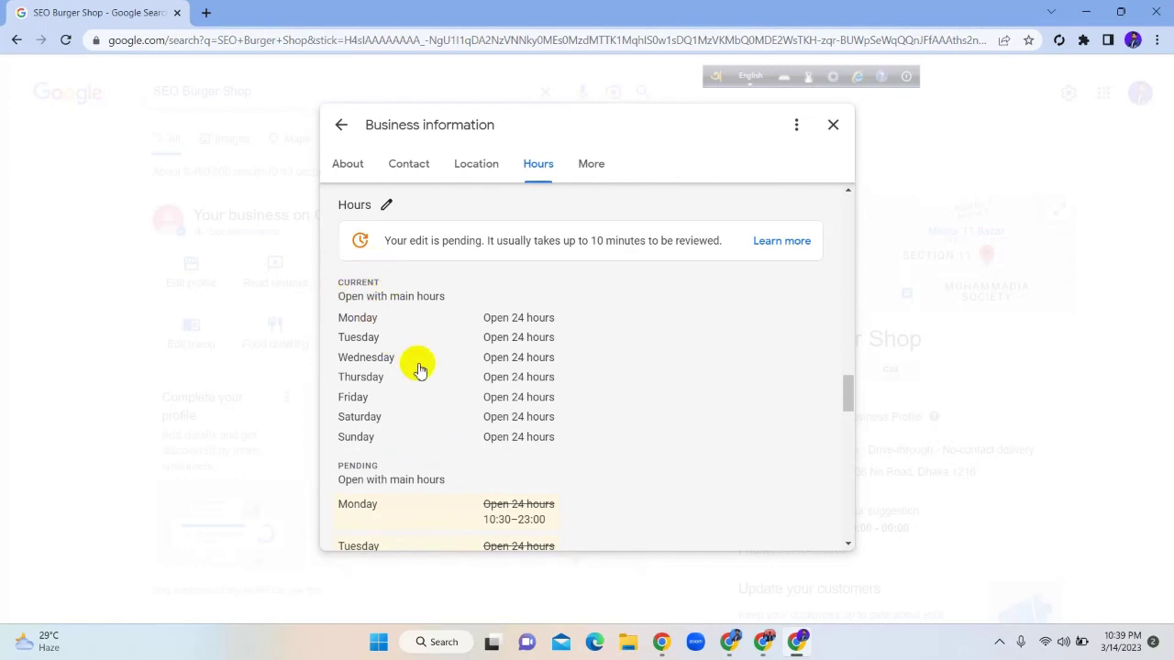
{"action": "scroll", "coordinate": [420, 376], "scroll_direction": "down", "scroll_amount": 1}
{"action": "scroll", "coordinate": [537, 424], "scroll_direction": "down", "scroll_amount": 1}
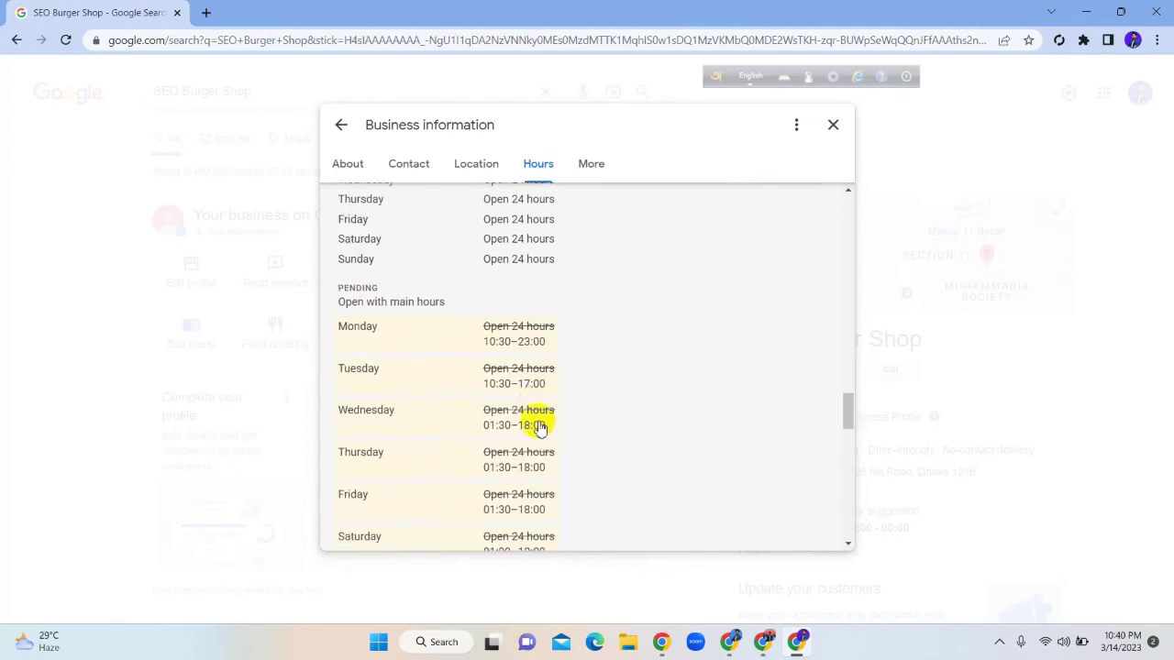
{"action": "scroll", "coordinate": [539, 426], "scroll_direction": "down", "scroll_amount": 1}
{"action": "scroll", "coordinate": [497, 367], "scroll_direction": "down", "scroll_amount": 1}
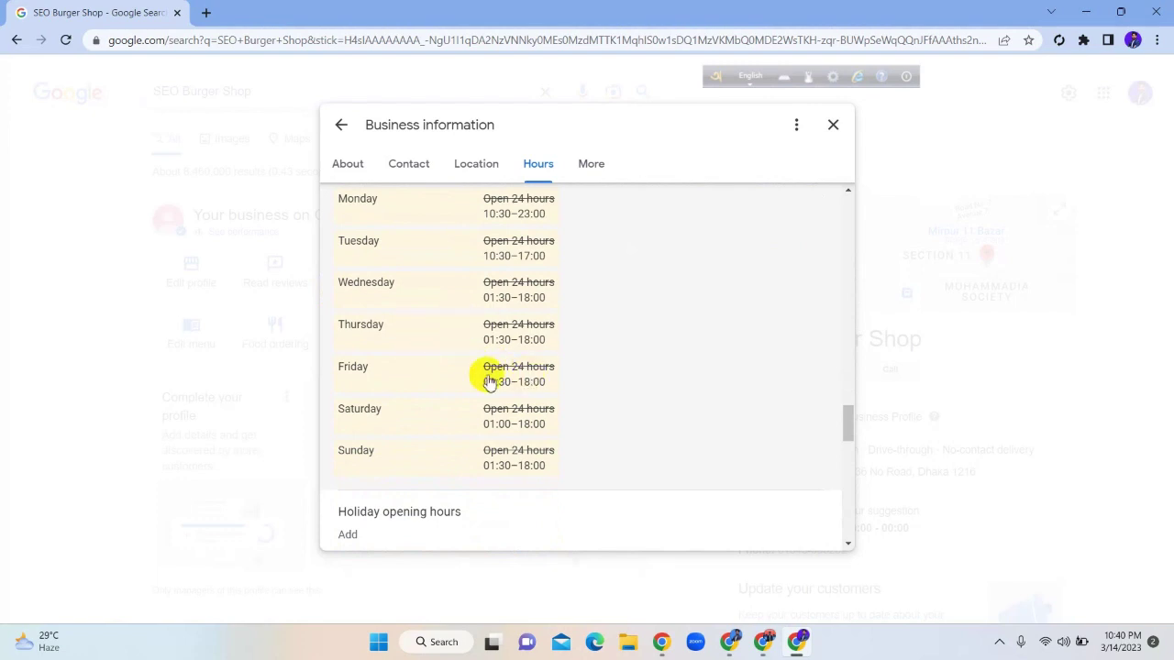
{"action": "scroll", "coordinate": [613, 449], "scroll_direction": "down", "scroll_amount": 1}
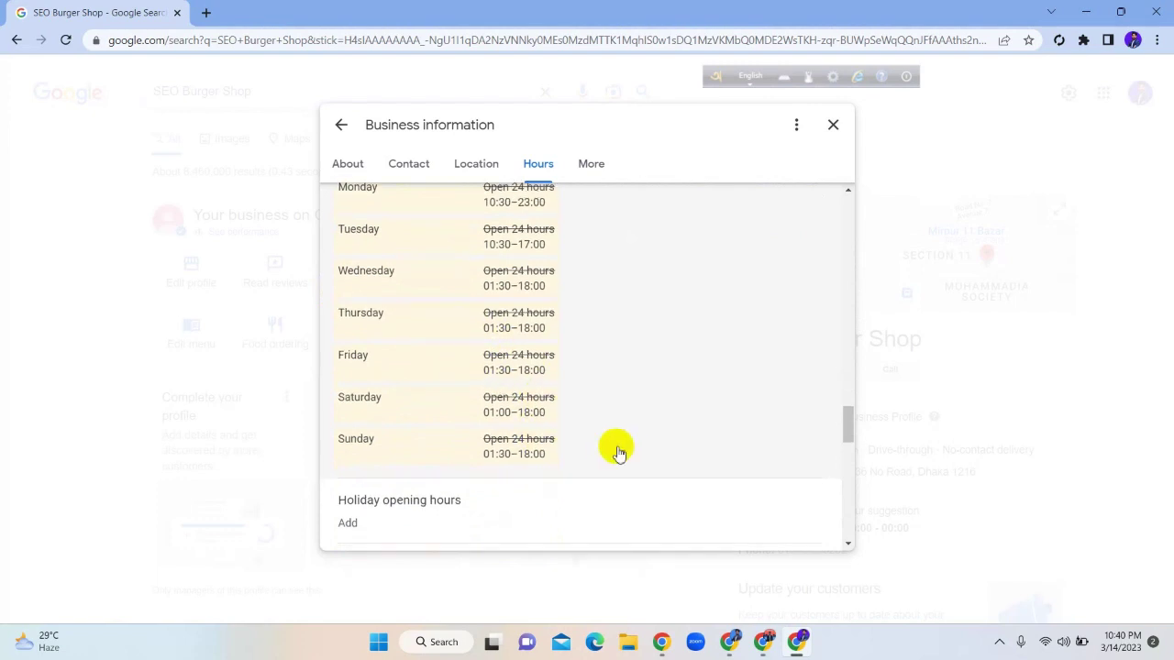
{"action": "scroll", "coordinate": [615, 449], "scroll_direction": "down", "scroll_amount": 3}
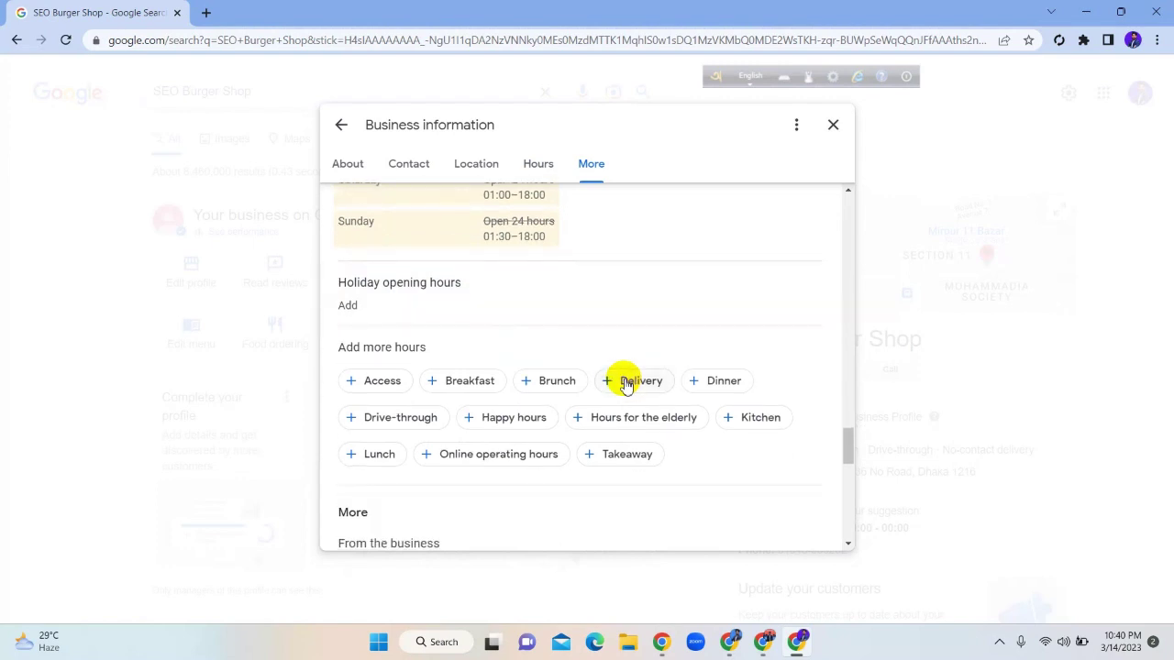
{"action": "scroll", "coordinate": [625, 382], "scroll_direction": "up", "scroll_amount": 1}
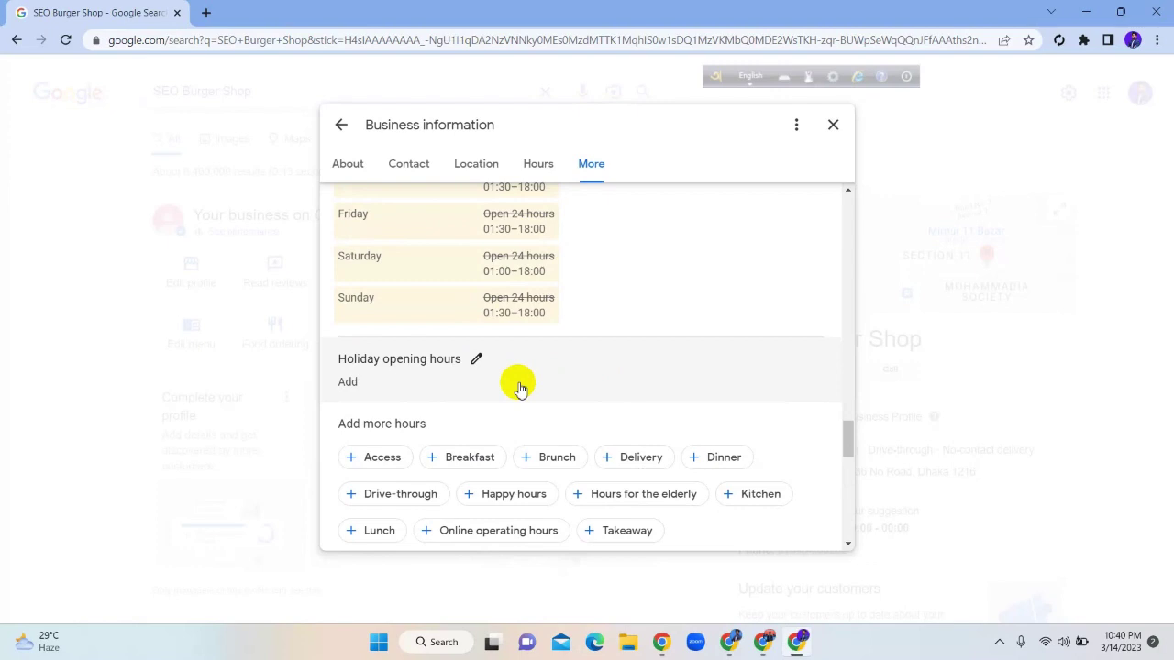
{"action": "scroll", "coordinate": [519, 387], "scroll_direction": "down", "scroll_amount": 1}
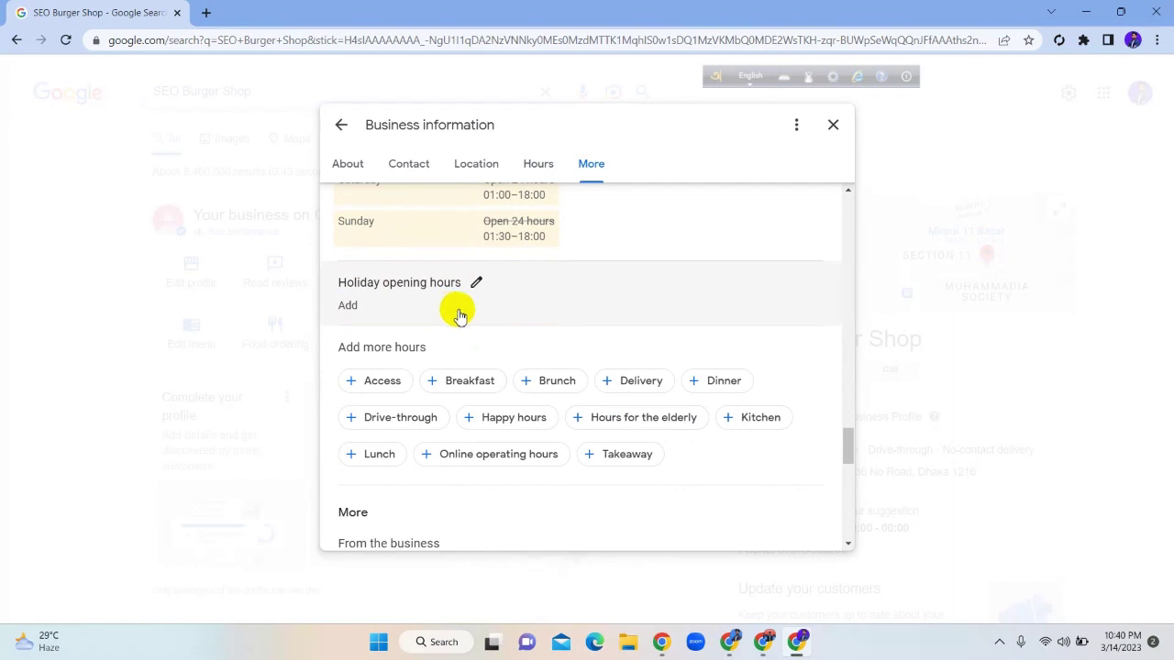
Add holiday opening hours of 01:30 to 18:00 for the 17 Mar 2023 holiday and Independence Day of Bangladesh, and save them.
{"action": "left_click", "coordinate": [476, 286]}
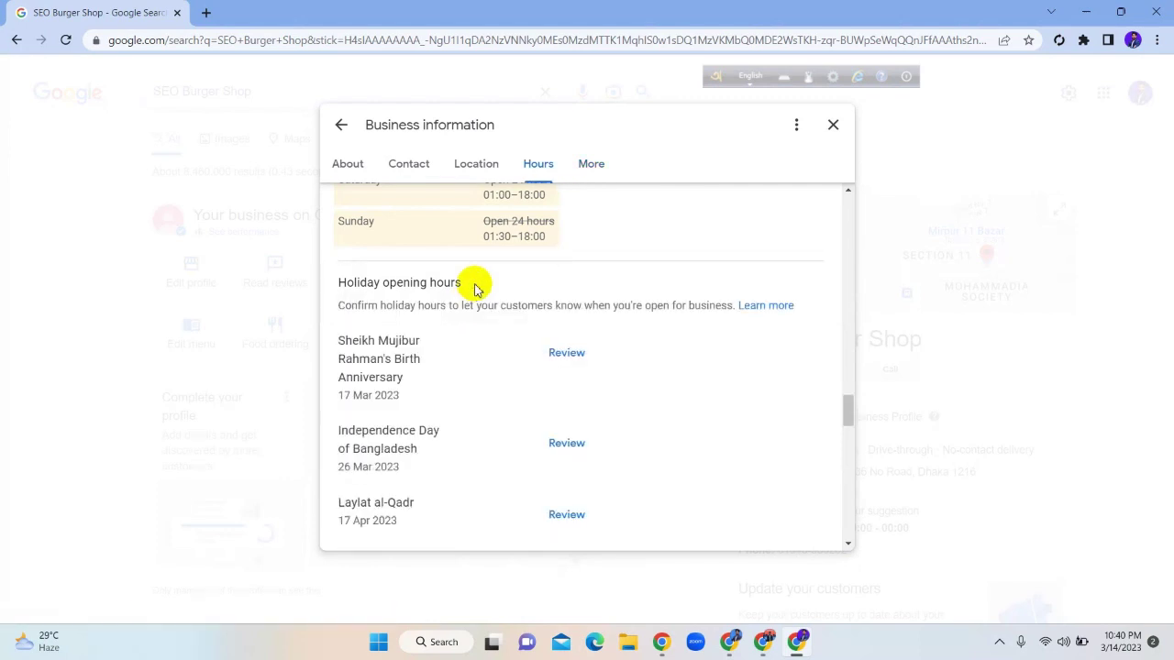
{"action": "left_click", "coordinate": [552, 354]}
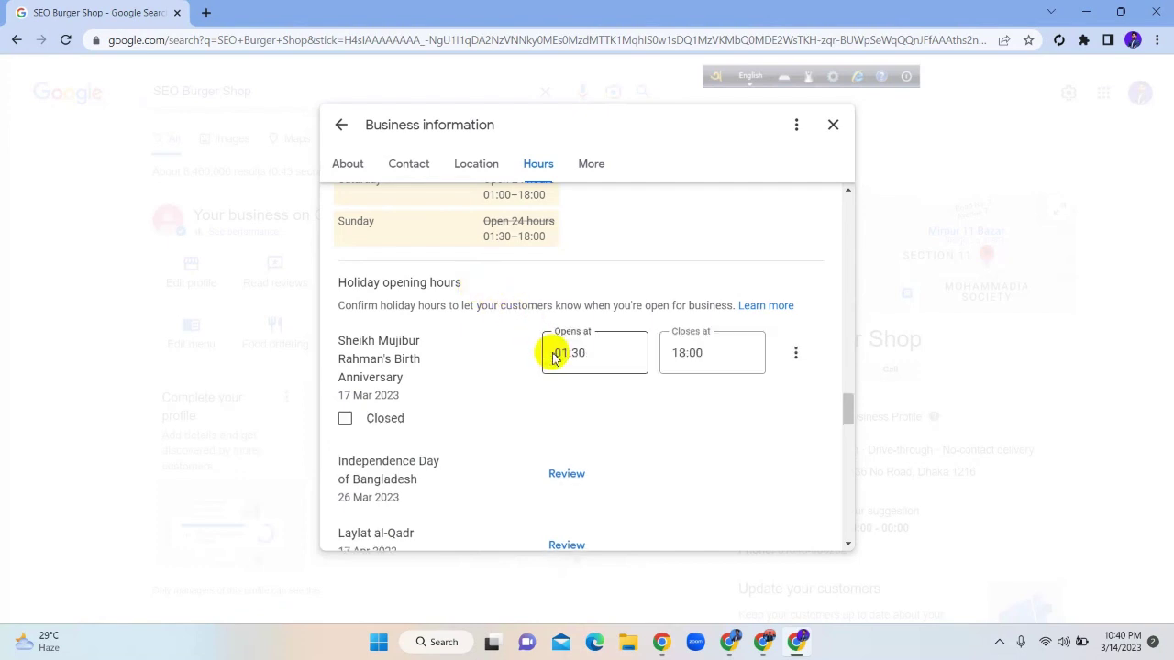
{"action": "scroll", "coordinate": [541, 385], "scroll_direction": "down", "scroll_amount": 2}
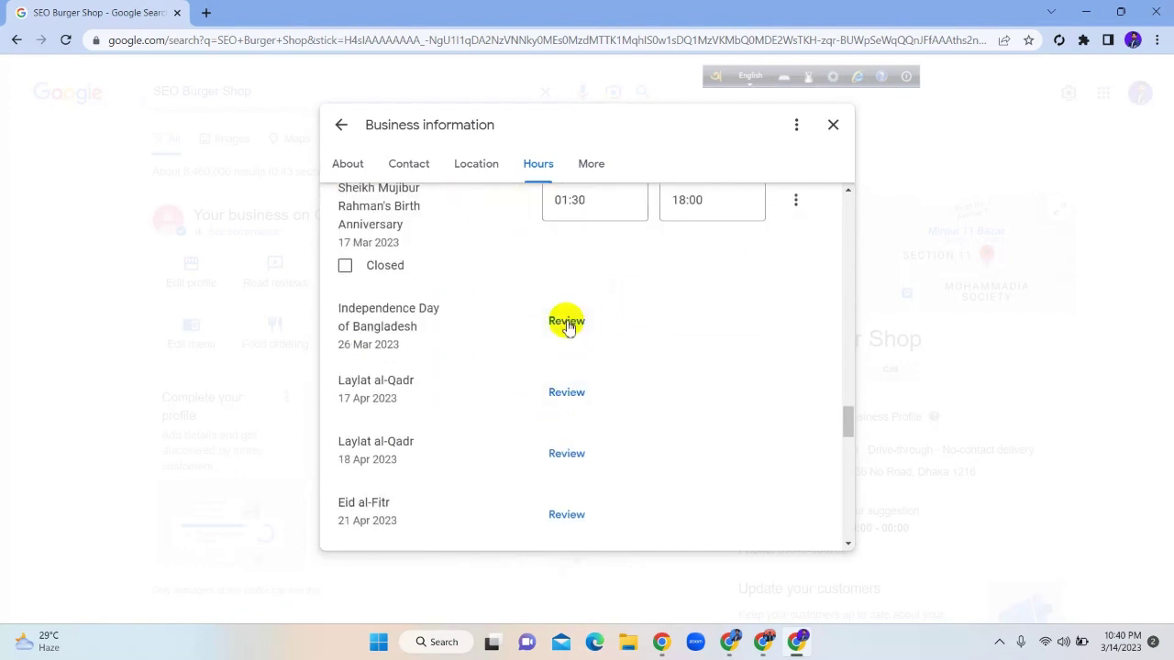
{"action": "left_click", "coordinate": [566, 323]}
{"action": "scroll", "coordinate": [563, 413], "scroll_direction": "down", "scroll_amount": 5}
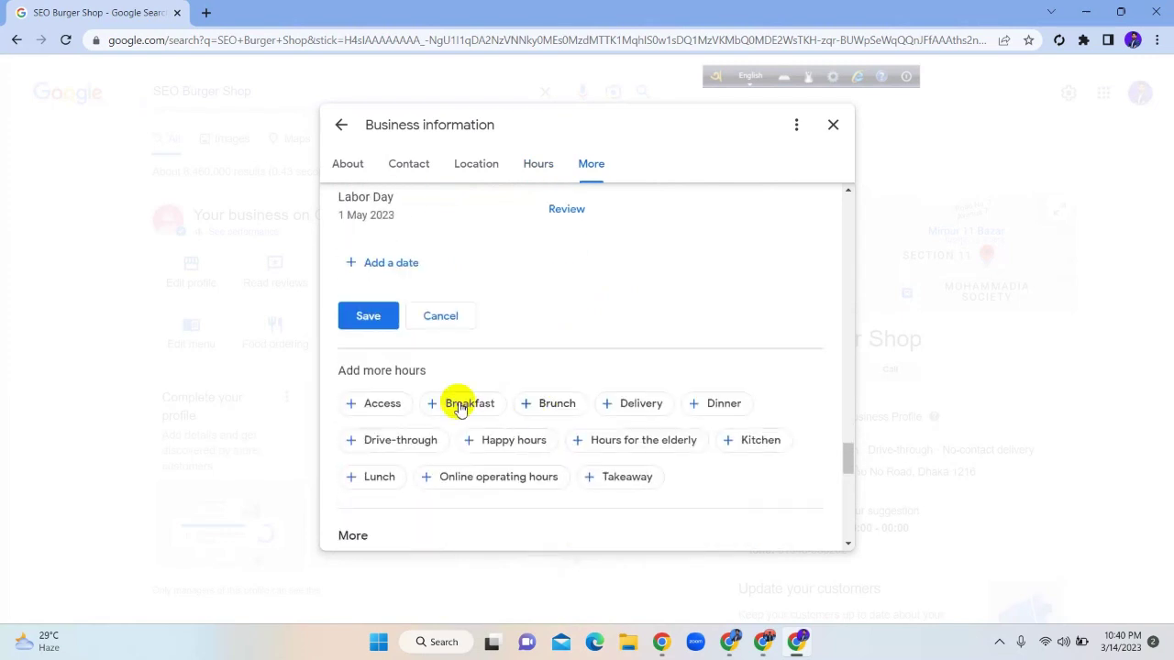
{"action": "left_click", "coordinate": [370, 317]}
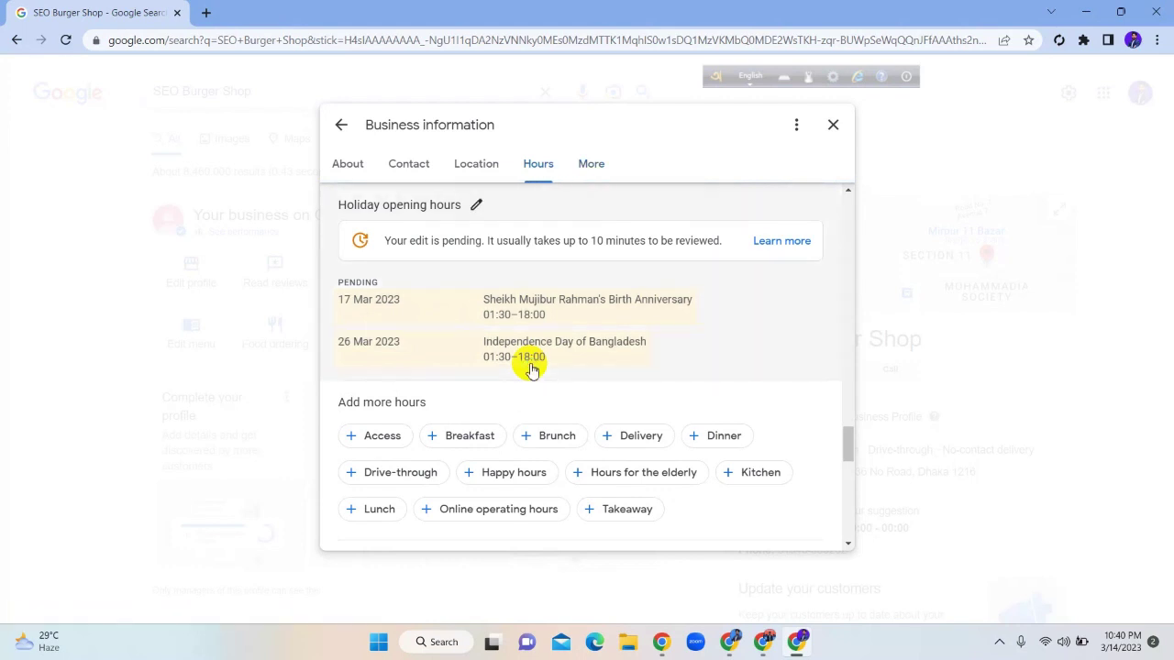
Start adding breakfast hours, mark Friday as not closed and set its opening time to 16:30.
{"action": "scroll", "coordinate": [531, 369], "scroll_direction": "down", "scroll_amount": 1}
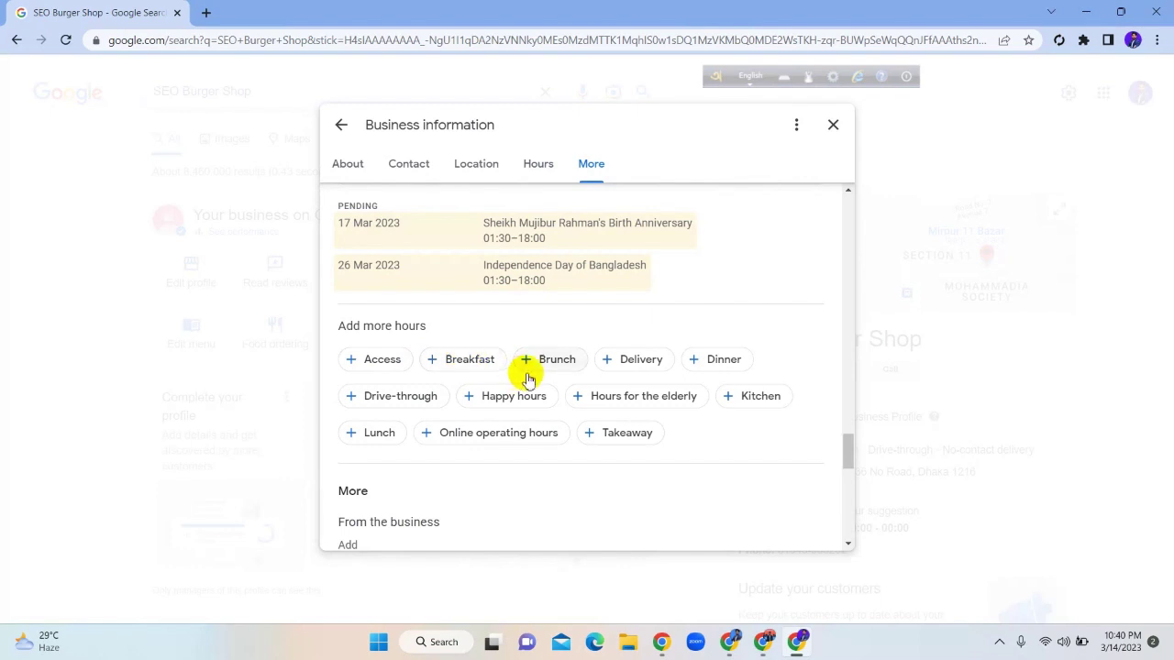
{"action": "left_click", "coordinate": [465, 363]}
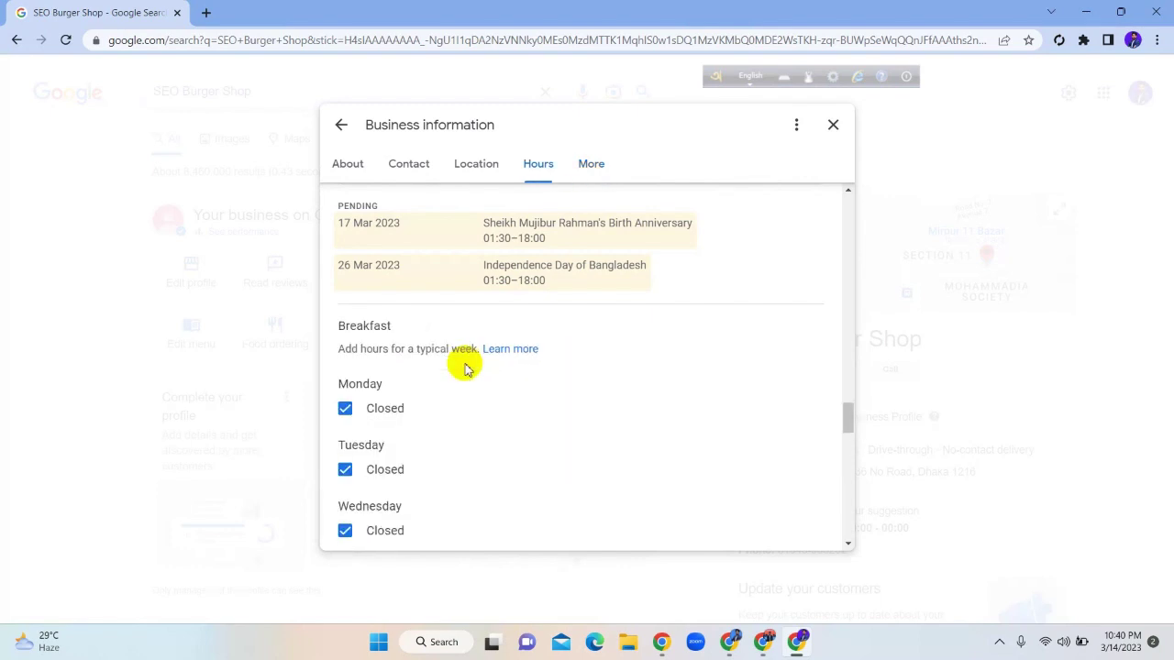
{"action": "scroll", "coordinate": [465, 366], "scroll_direction": "down", "scroll_amount": 3}
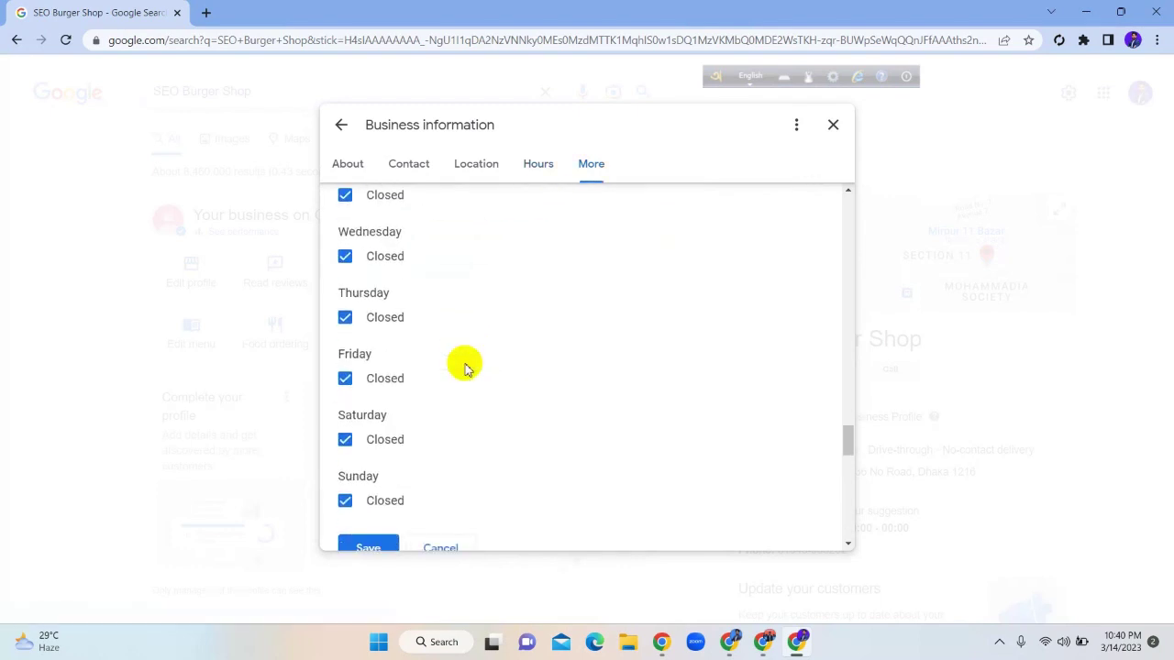
{"action": "scroll", "coordinate": [465, 367], "scroll_direction": "up", "scroll_amount": 2}
{"action": "scroll", "coordinate": [465, 367], "scroll_direction": "up", "scroll_amount": 3}
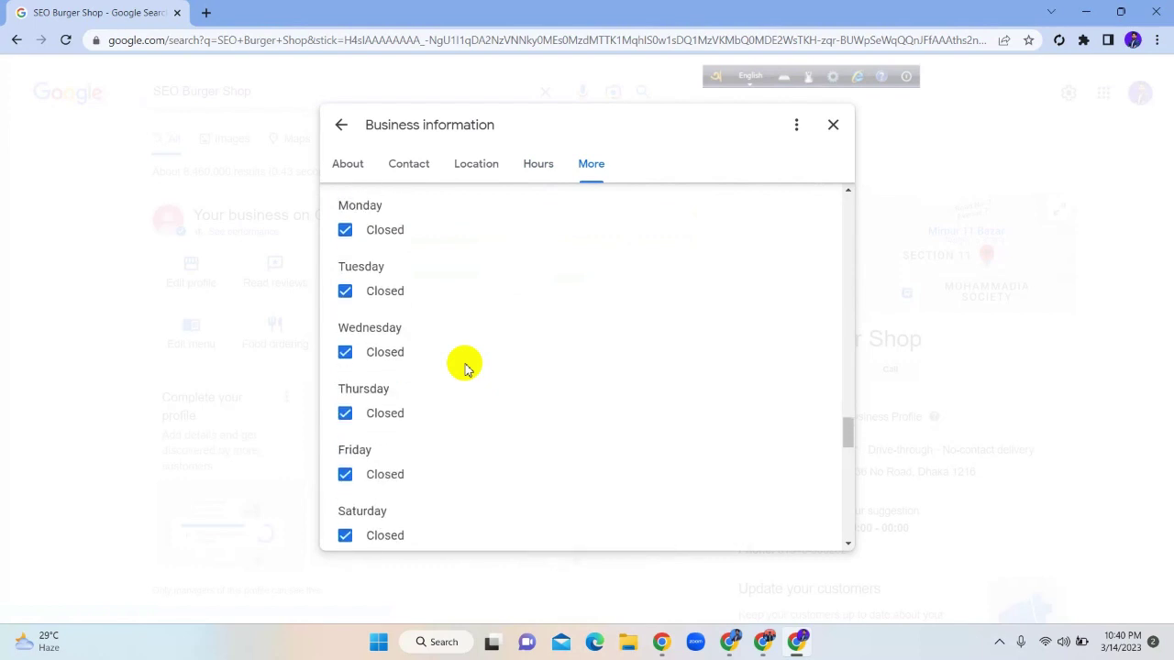
{"action": "scroll", "coordinate": [465, 366], "scroll_direction": "down", "scroll_amount": 2}
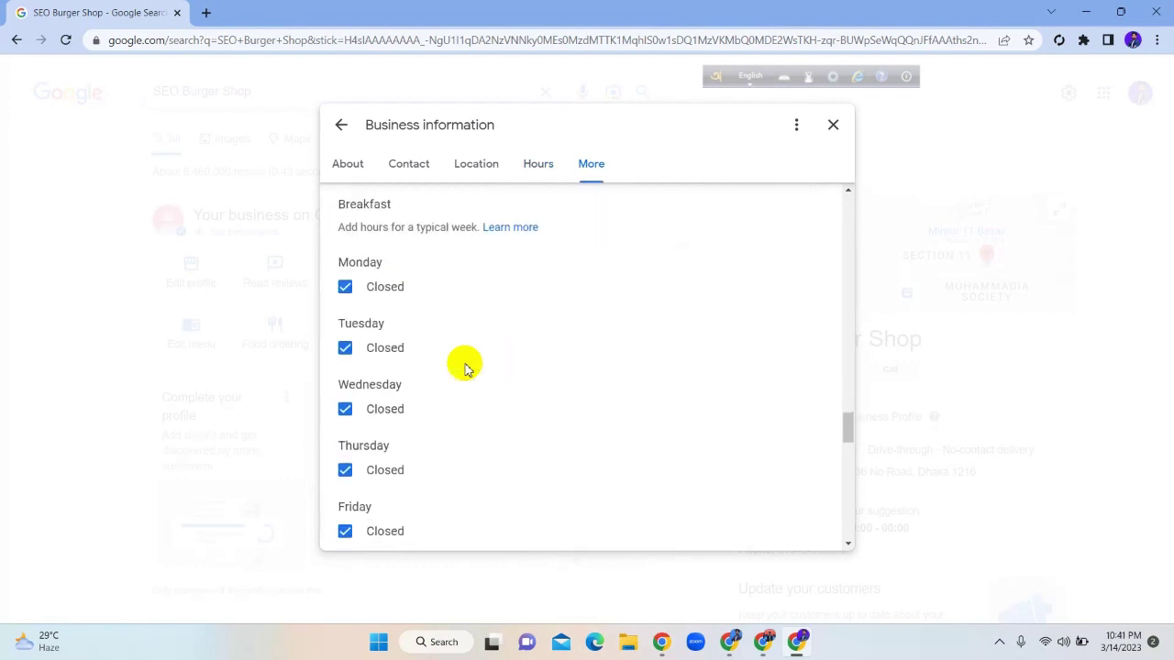
{"action": "scroll", "coordinate": [465, 367], "scroll_direction": "down", "scroll_amount": 1}
{"action": "scroll", "coordinate": [582, 380], "scroll_direction": "down", "scroll_amount": 2}
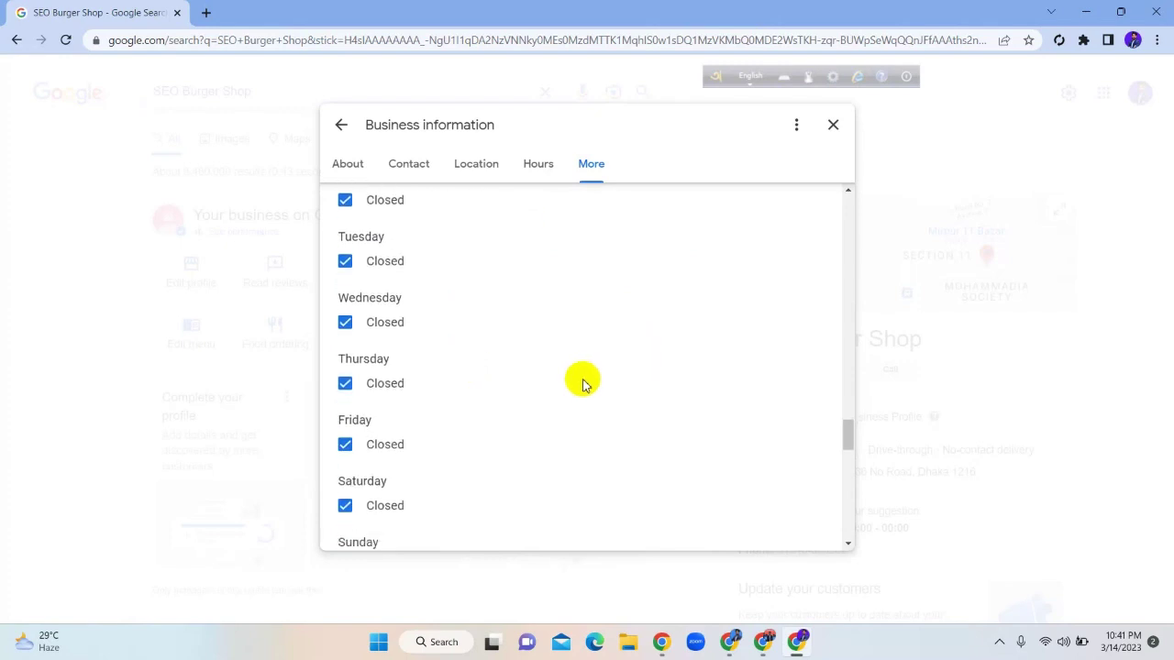
{"action": "left_click", "coordinate": [347, 304]}
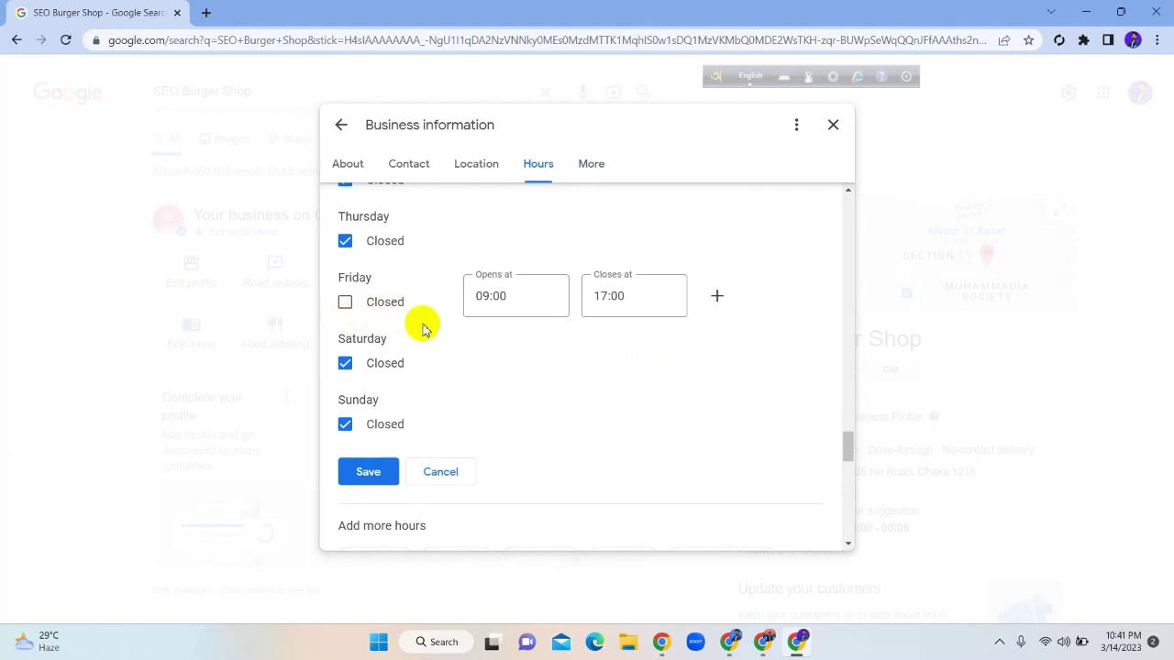
{"action": "left_click", "coordinate": [511, 296]}
{"action": "scroll", "coordinate": [536, 431], "scroll_direction": "down", "scroll_amount": 6}
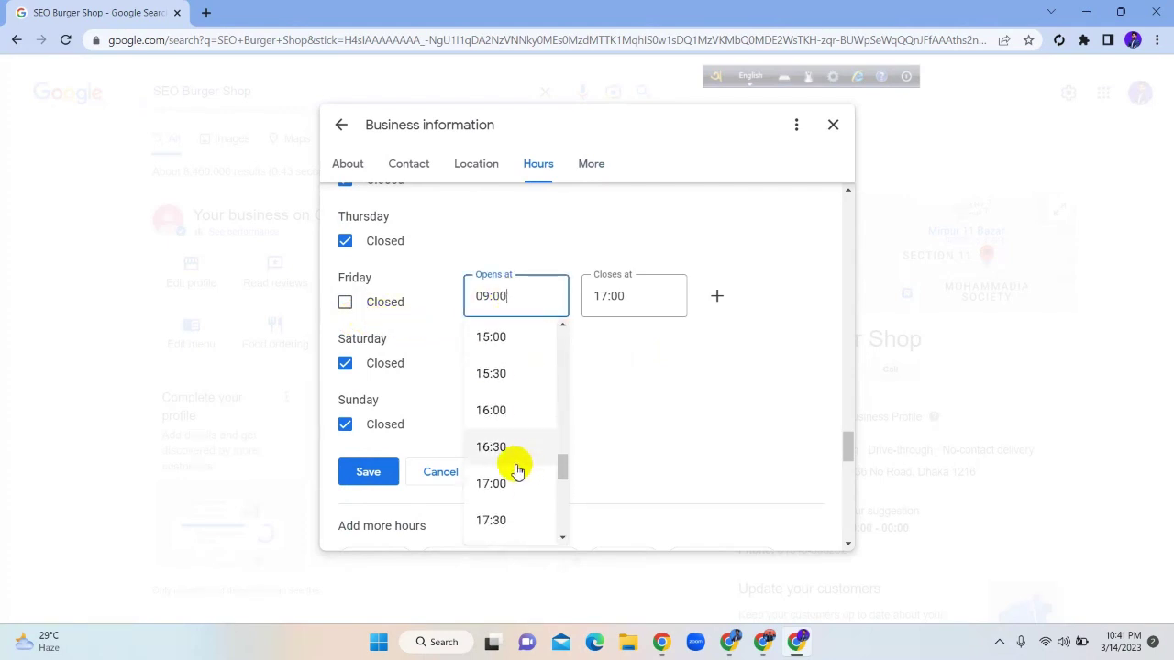
{"action": "left_click", "coordinate": [509, 453]}
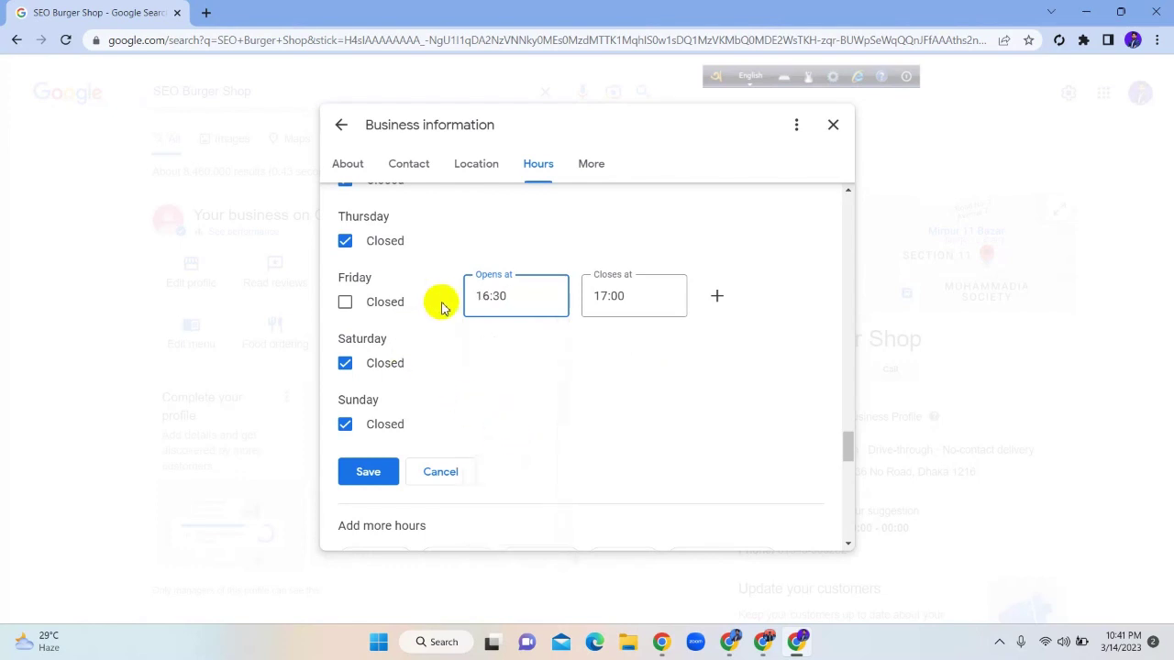
Save breakfast hours of 09:00 to 17:00 for every day except Friday, which is marked closed.
{"action": "left_click", "coordinate": [346, 303]}
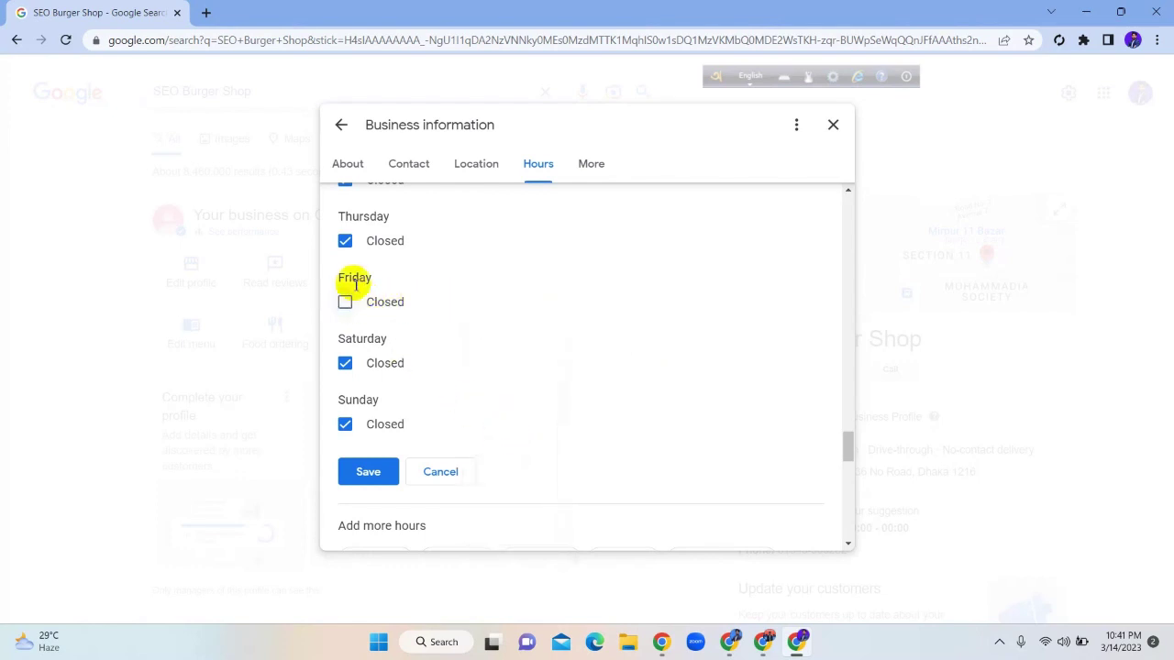
{"action": "scroll", "coordinate": [349, 284], "scroll_direction": "down", "scroll_amount": 6}
{"action": "scroll", "coordinate": [352, 266], "scroll_direction": "up", "scroll_amount": 1}
{"action": "left_click", "coordinate": [346, 287]}
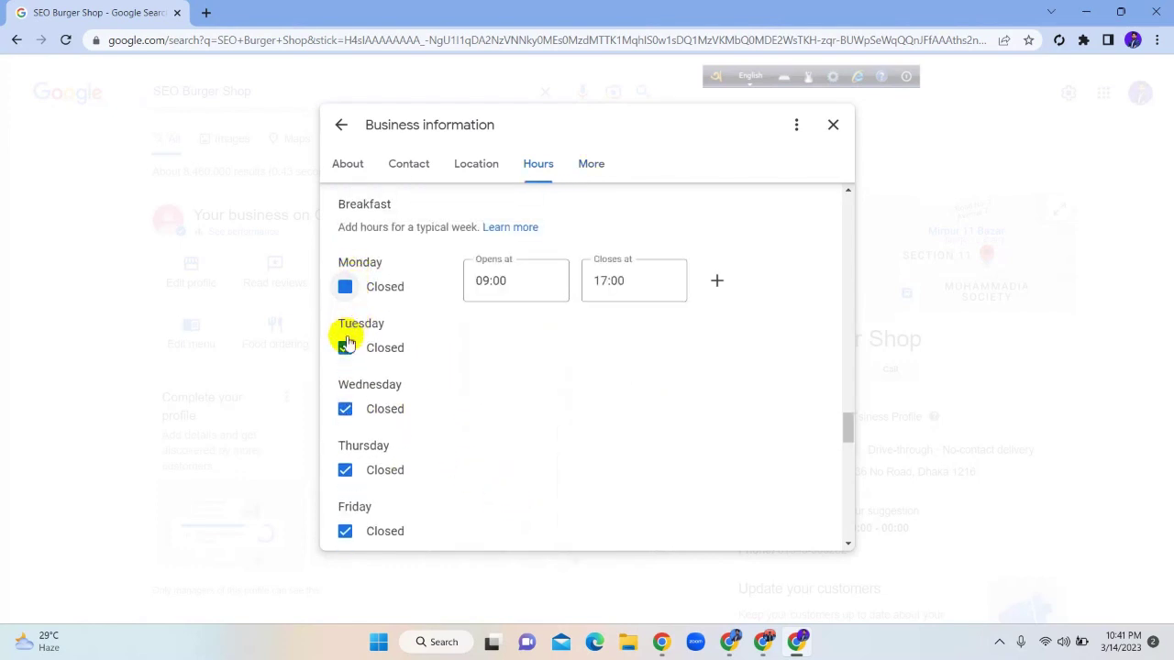
{"action": "left_click", "coordinate": [346, 348]}
{"action": "scroll", "coordinate": [348, 353], "scroll_direction": "down", "scroll_amount": 1}
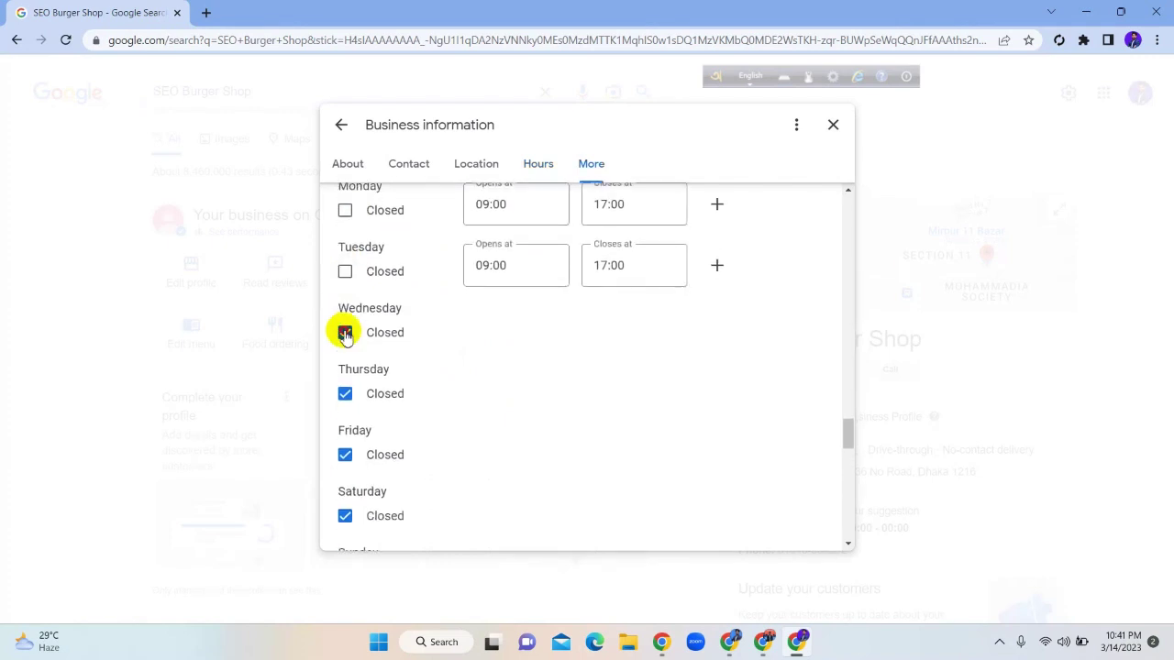
{"action": "left_click", "coordinate": [344, 332]}
{"action": "left_click", "coordinate": [344, 392]}
{"action": "scroll", "coordinate": [347, 389], "scroll_direction": "down", "scroll_amount": 1}
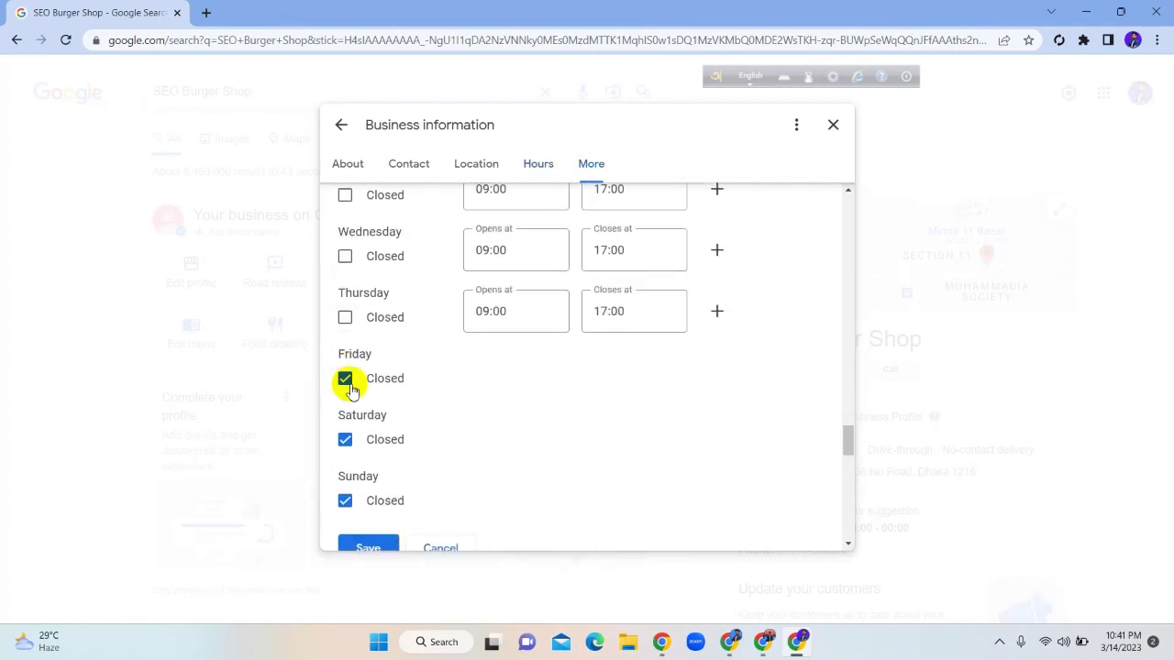
{"action": "left_click", "coordinate": [347, 440]}
{"action": "scroll", "coordinate": [348, 445], "scroll_direction": "down", "scroll_amount": 1}
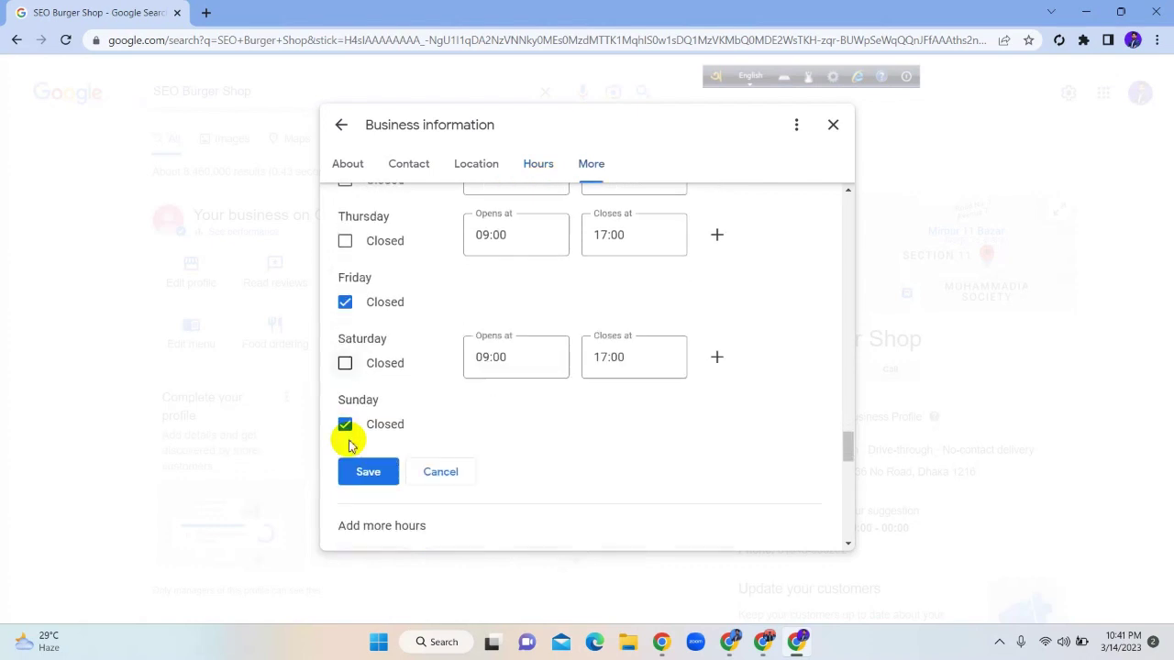
{"action": "left_click", "coordinate": [344, 424]}
{"action": "left_click", "coordinate": [366, 473]}
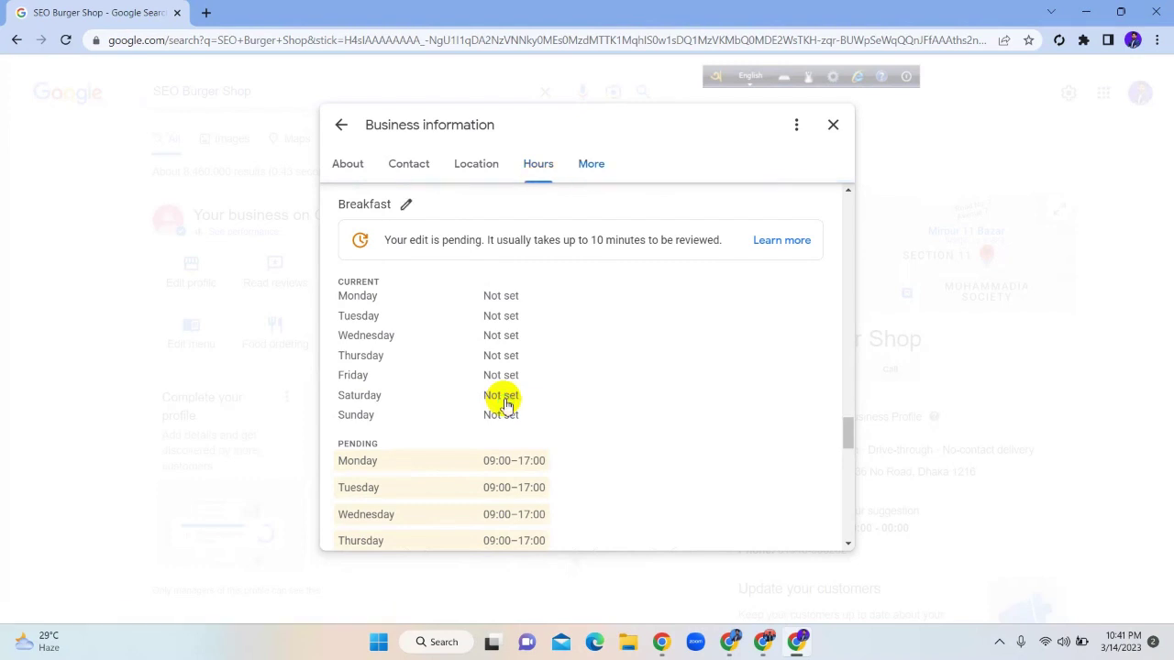
Answer No to identifying as women-owned in the From the business attributes and save the answer.
{"action": "scroll", "coordinate": [542, 379], "scroll_direction": "down", "scroll_amount": 3}
{"action": "scroll", "coordinate": [542, 382], "scroll_direction": "down", "scroll_amount": 1}
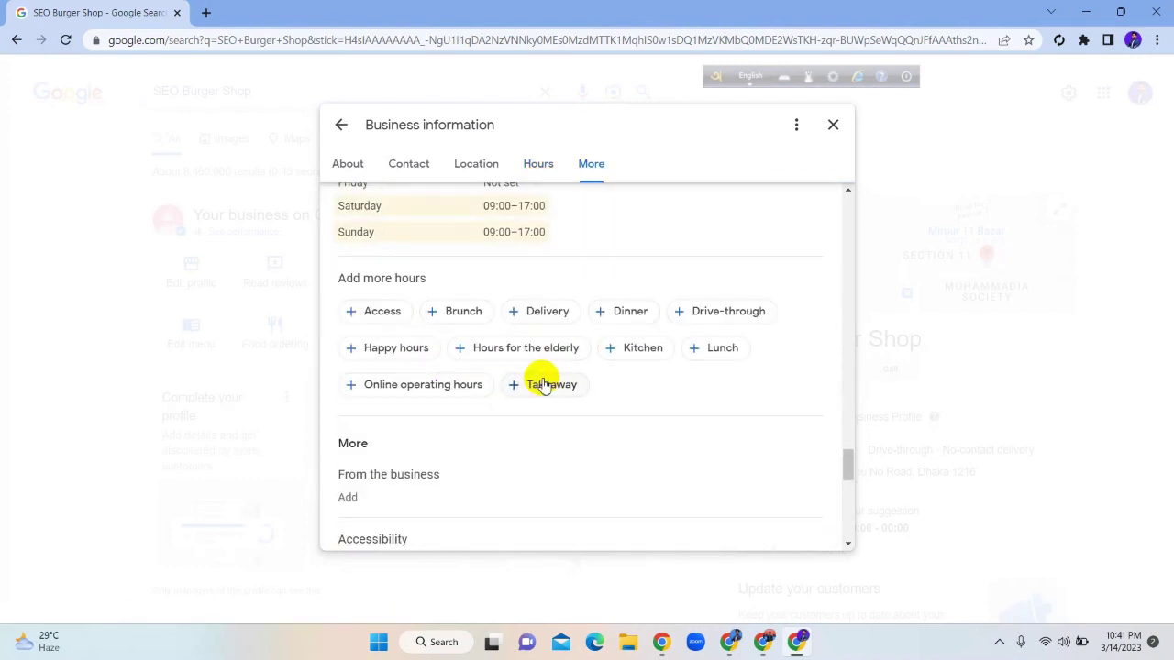
{"action": "scroll", "coordinate": [542, 384], "scroll_direction": "down", "scroll_amount": 1}
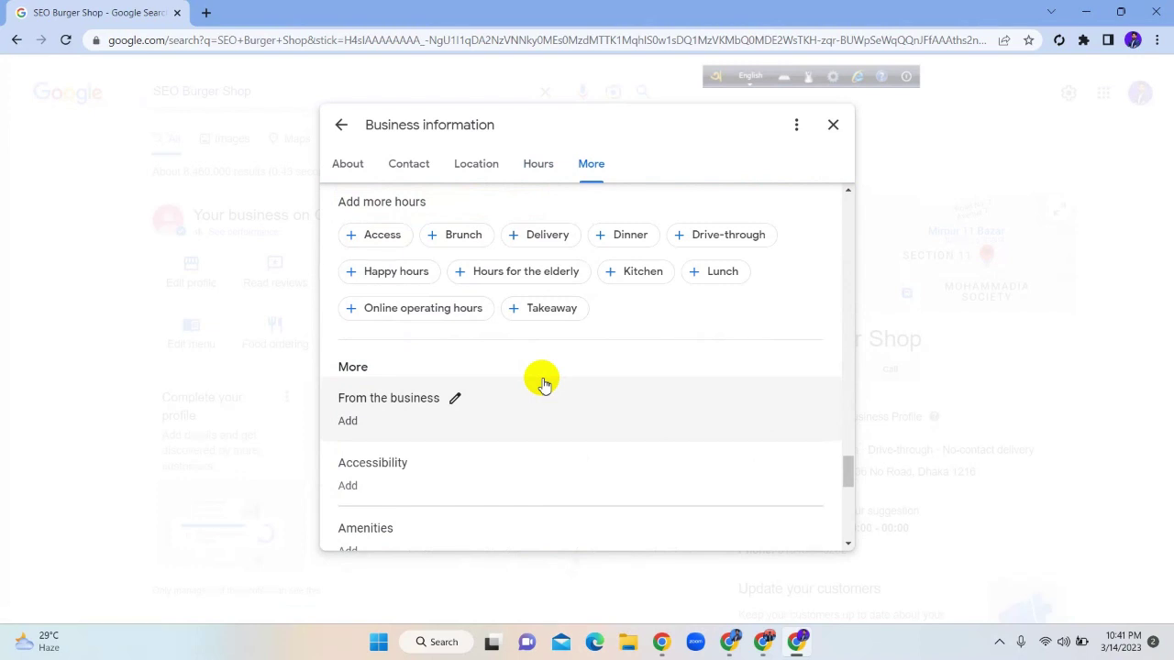
{"action": "scroll", "coordinate": [544, 382], "scroll_direction": "up", "scroll_amount": 1}
{"action": "scroll", "coordinate": [541, 382], "scroll_direction": "down", "scroll_amount": 2}
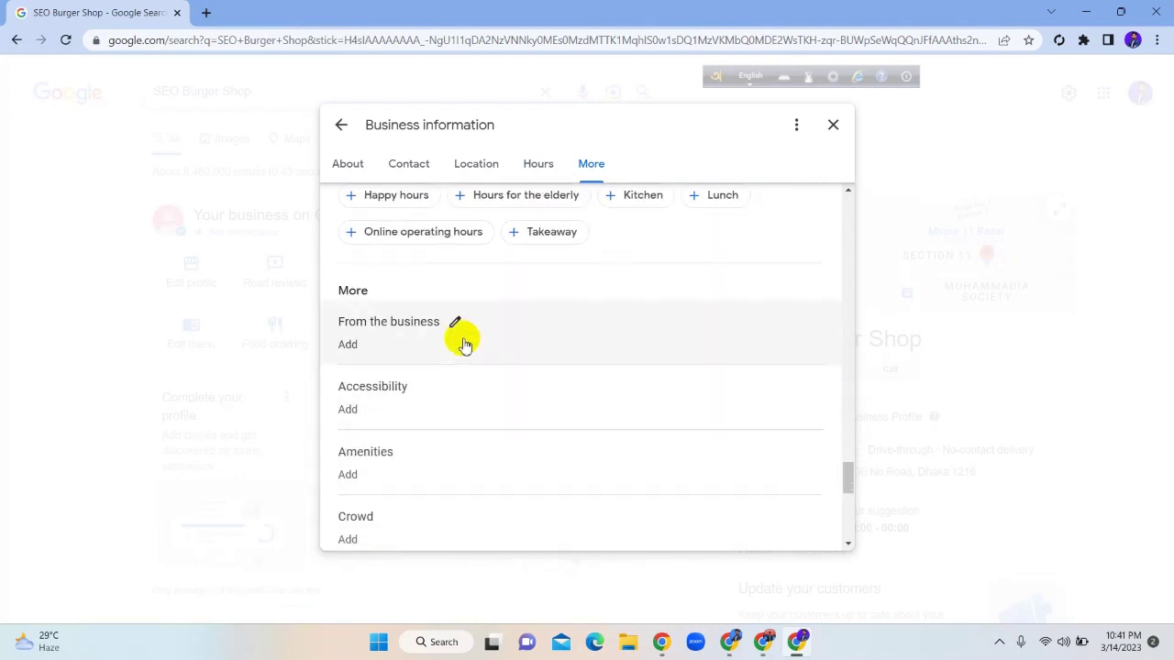
{"action": "left_click", "coordinate": [456, 324]}
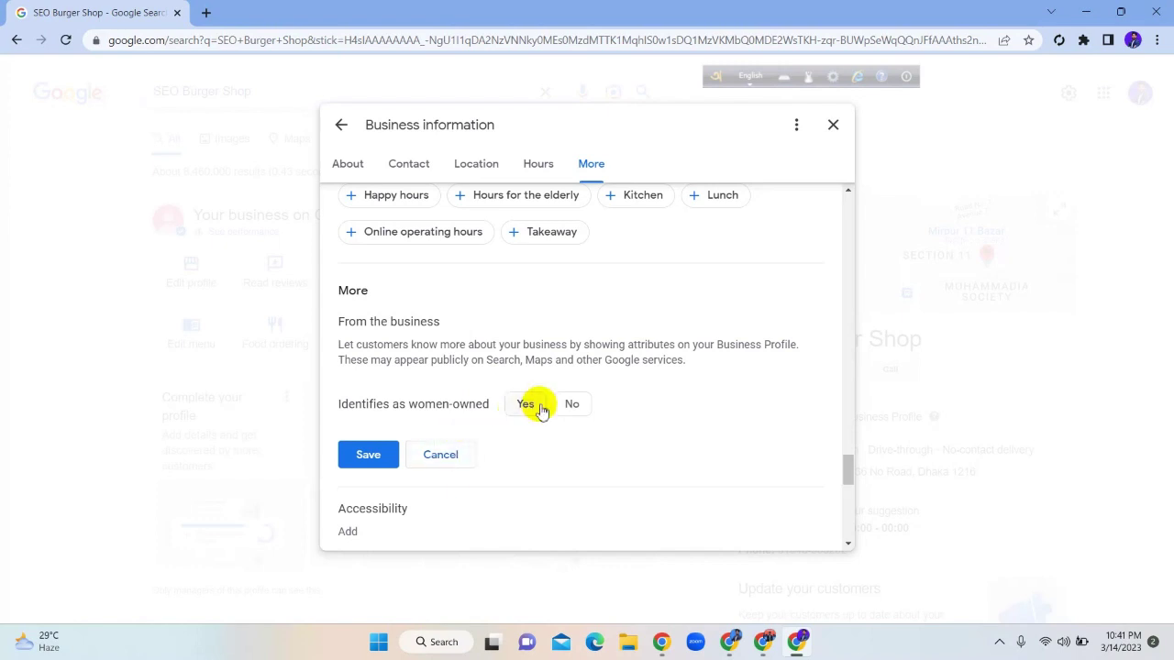
{"action": "left_click", "coordinate": [575, 408]}
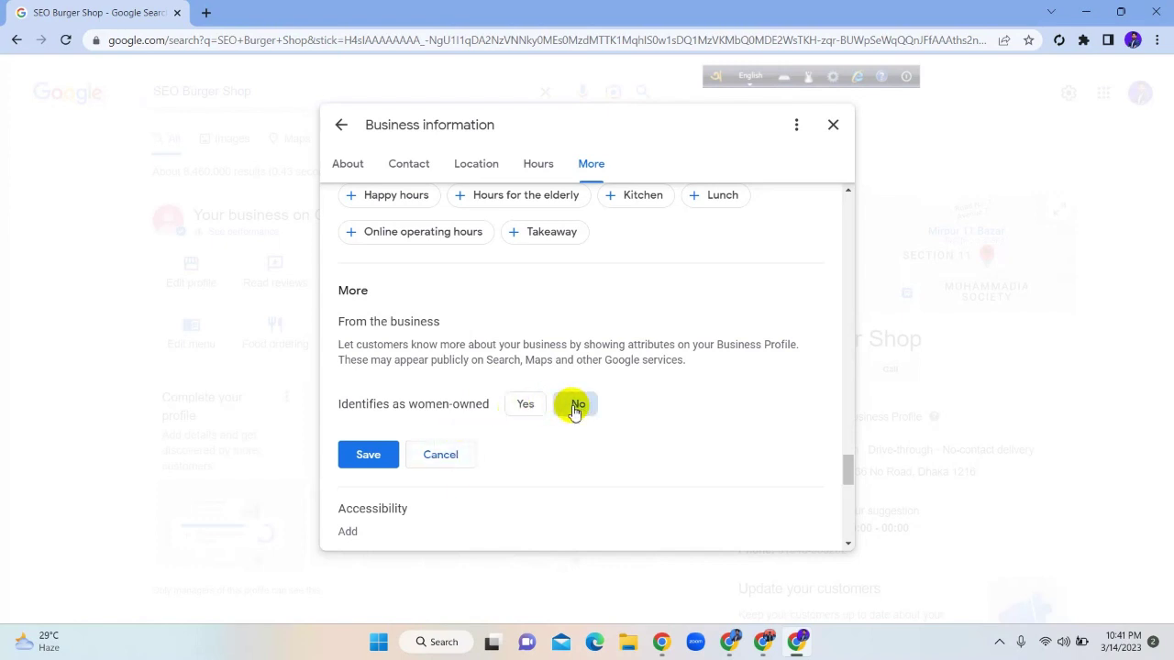
{"action": "left_click", "coordinate": [382, 463]}
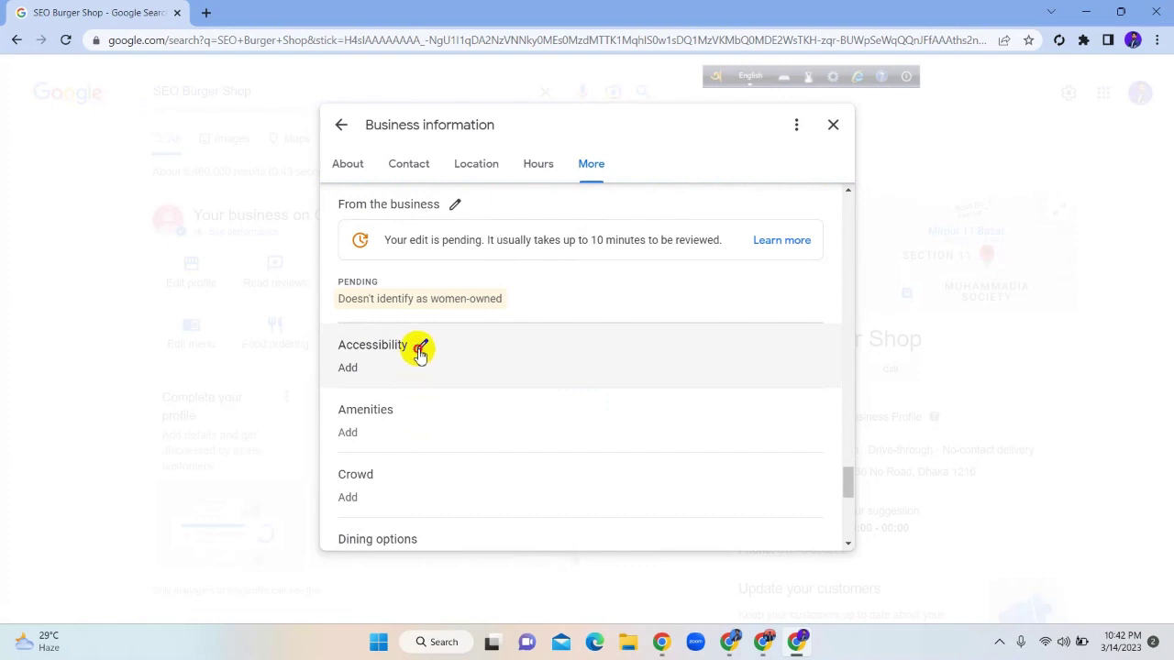
Set the accessibility attributes for assistive hearing loop and wheelchair-accessible car park, entrance, lift, seating and toilet to Yes, and save them.
{"action": "left_click", "coordinate": [420, 350]}
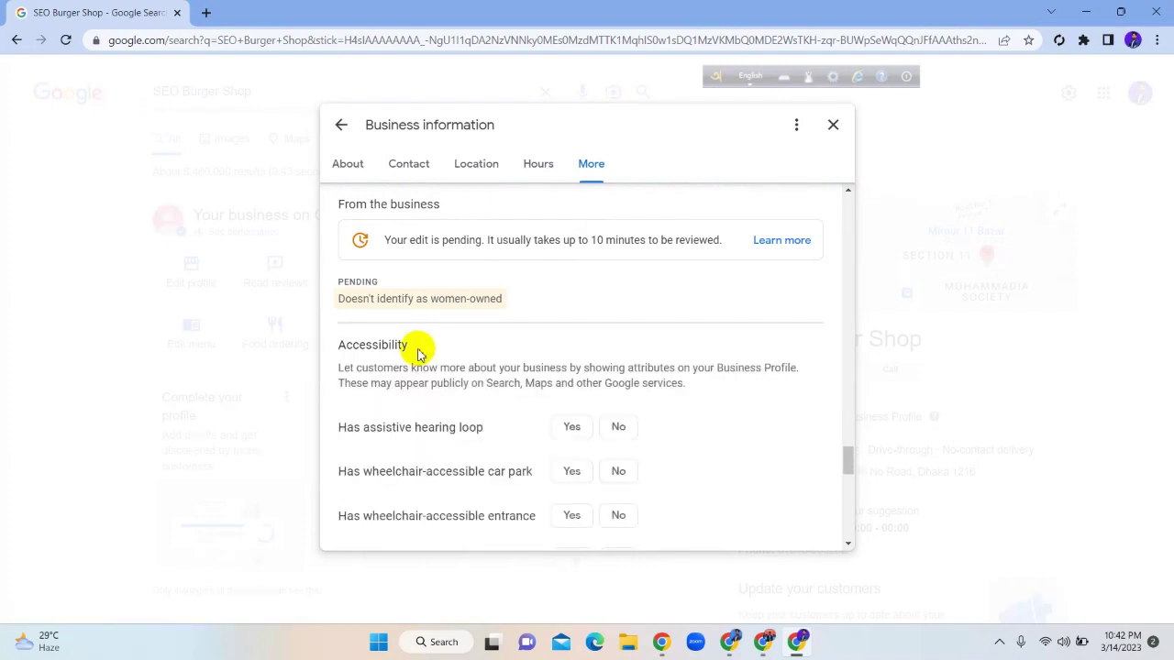
{"action": "scroll", "coordinate": [418, 353], "scroll_direction": "down", "scroll_amount": 1}
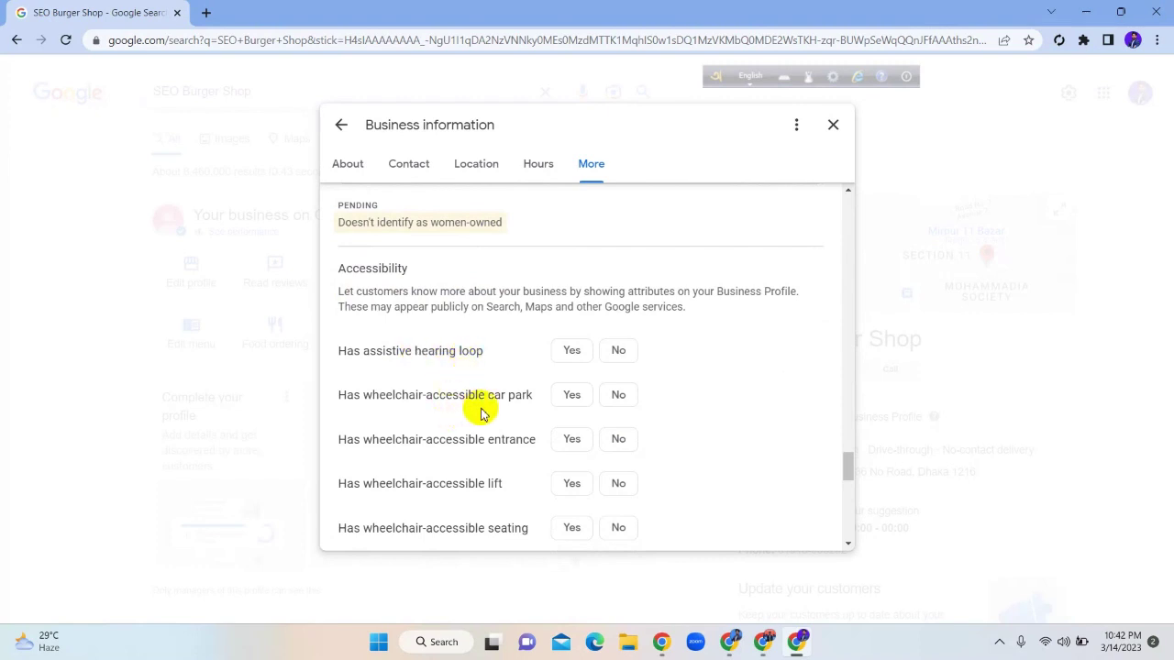
{"action": "scroll", "coordinate": [482, 414], "scroll_direction": "down", "scroll_amount": 1}
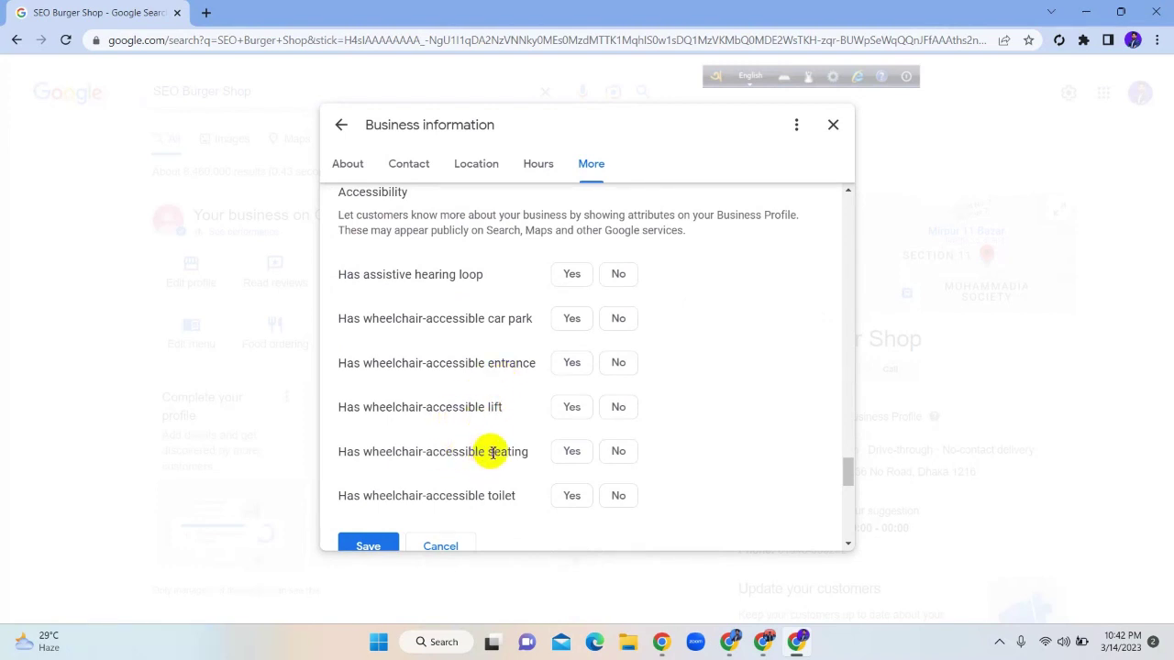
{"action": "scroll", "coordinate": [513, 477], "scroll_direction": "up", "scroll_amount": 2}
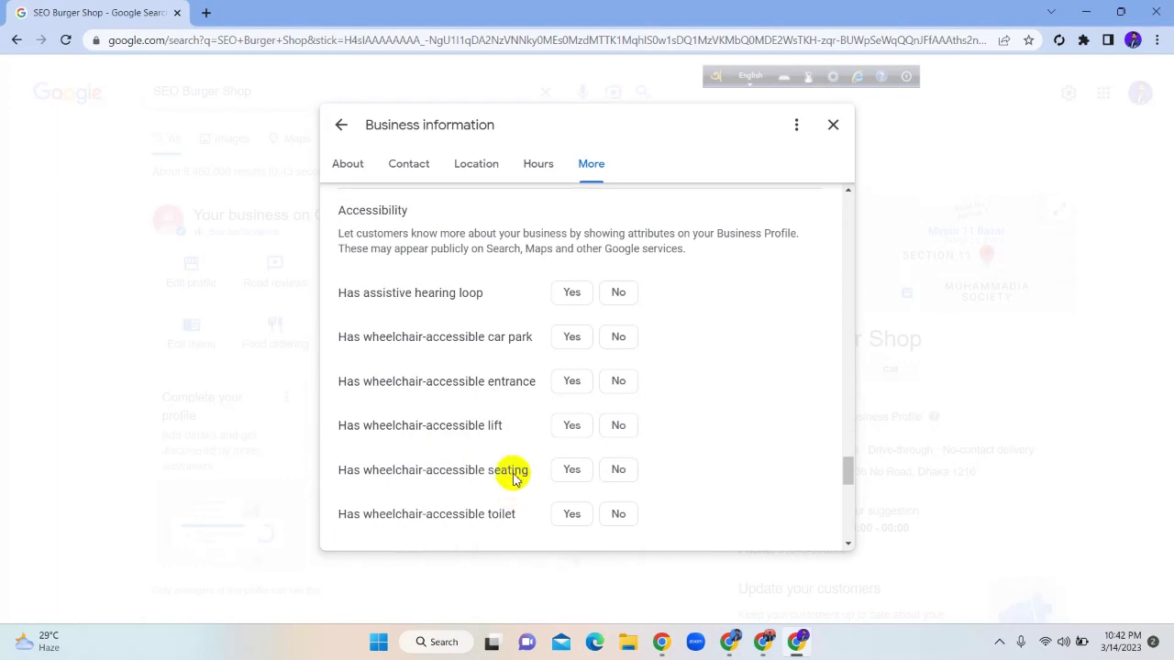
{"action": "scroll", "coordinate": [505, 451], "scroll_direction": "down", "scroll_amount": 1}
{"action": "scroll", "coordinate": [507, 453], "scroll_direction": "down", "scroll_amount": 2}
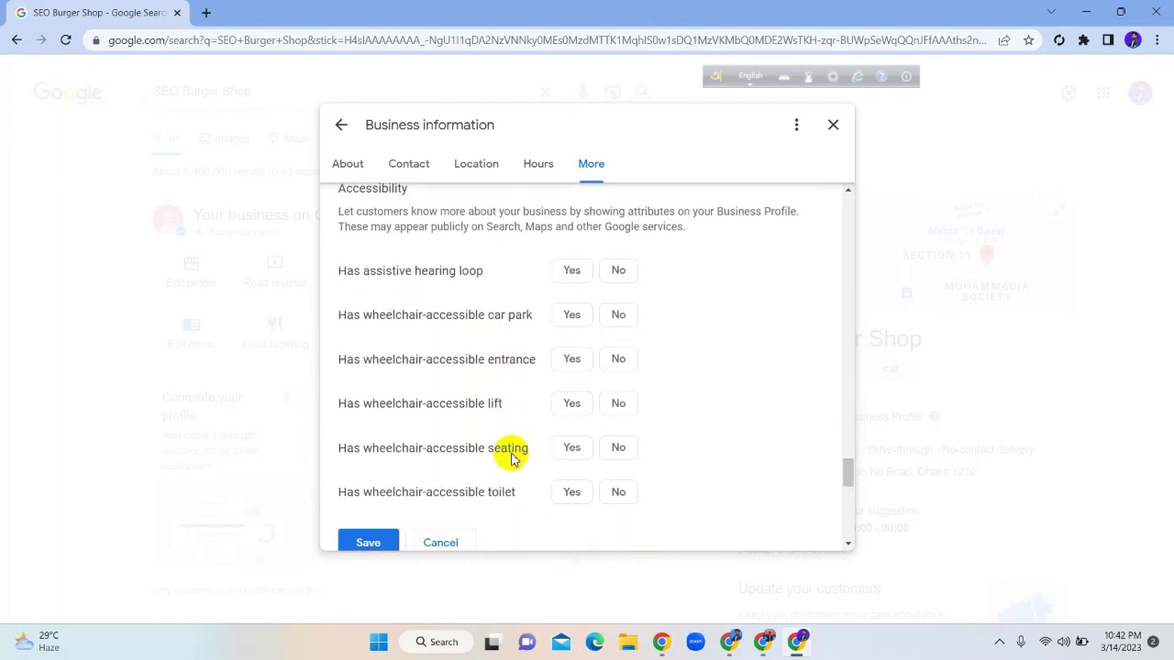
{"action": "scroll", "coordinate": [507, 451], "scroll_direction": "up", "scroll_amount": 1}
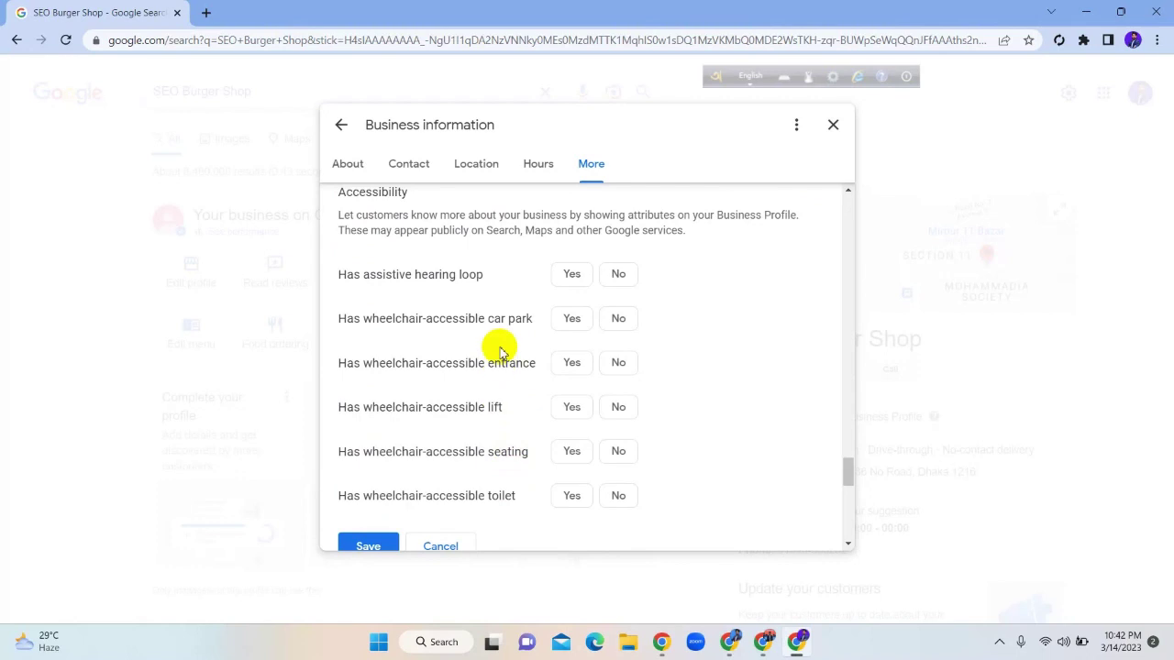
{"action": "left_click", "coordinate": [564, 275]}
{"action": "left_click", "coordinate": [563, 316]}
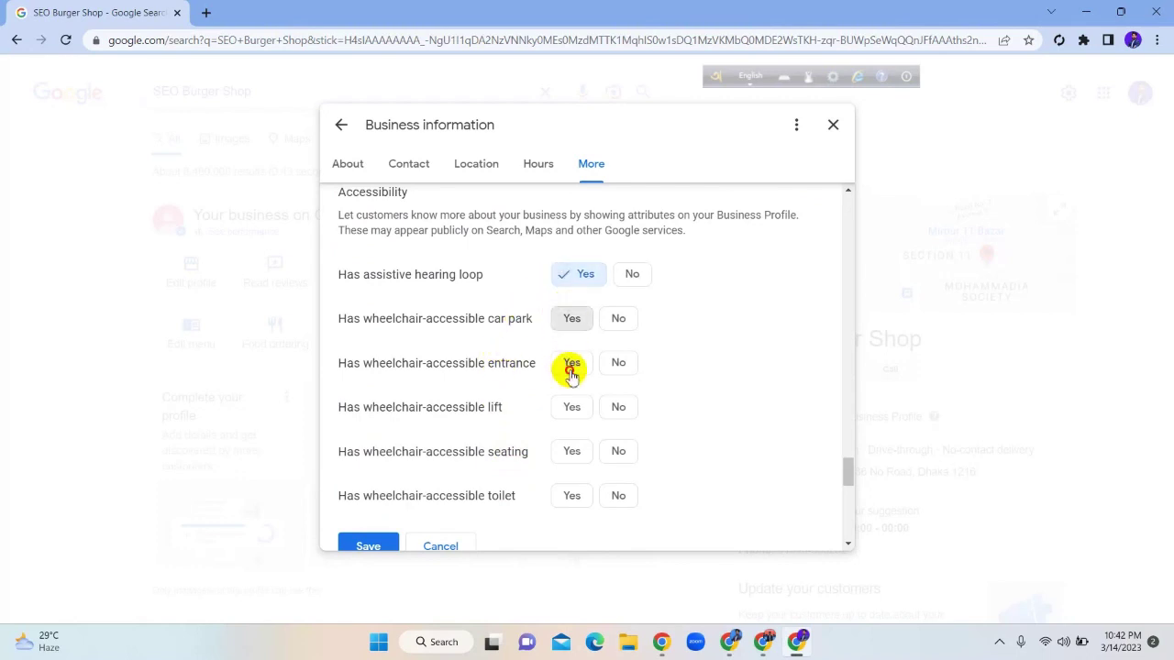
{"action": "left_click", "coordinate": [570, 365]}
{"action": "left_click", "coordinate": [570, 409]}
{"action": "left_click", "coordinate": [570, 449]}
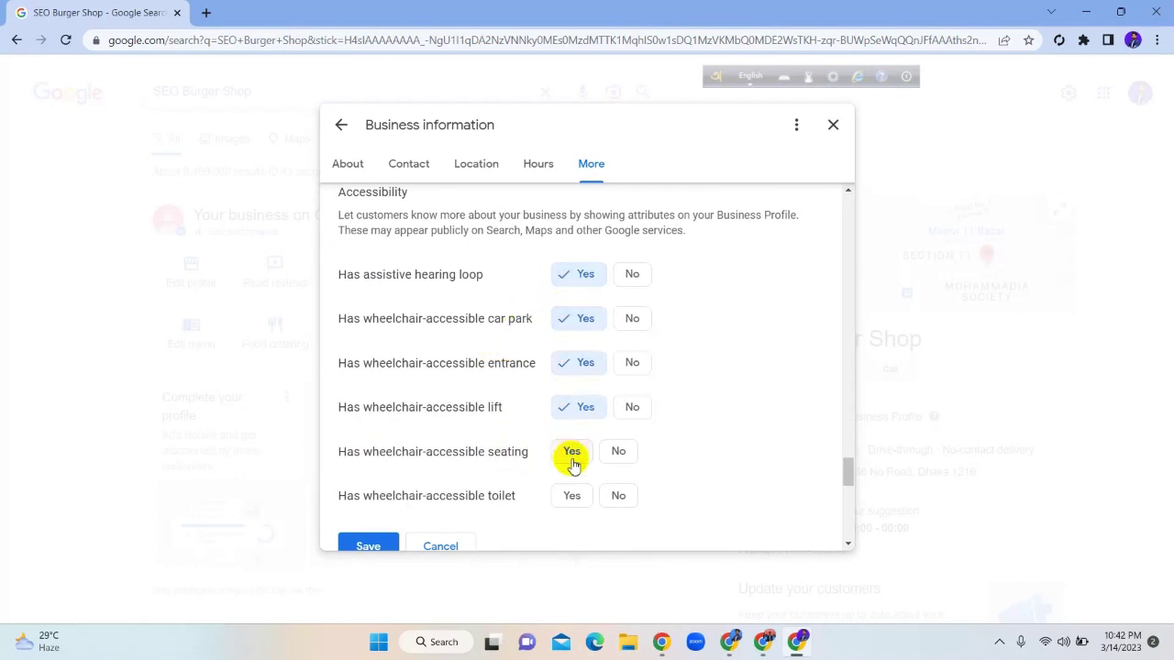
{"action": "left_click", "coordinate": [567, 494]}
{"action": "scroll", "coordinate": [469, 452], "scroll_direction": "down", "scroll_amount": 1}
{"action": "scroll", "coordinate": [469, 452], "scroll_direction": "down", "scroll_amount": 1}
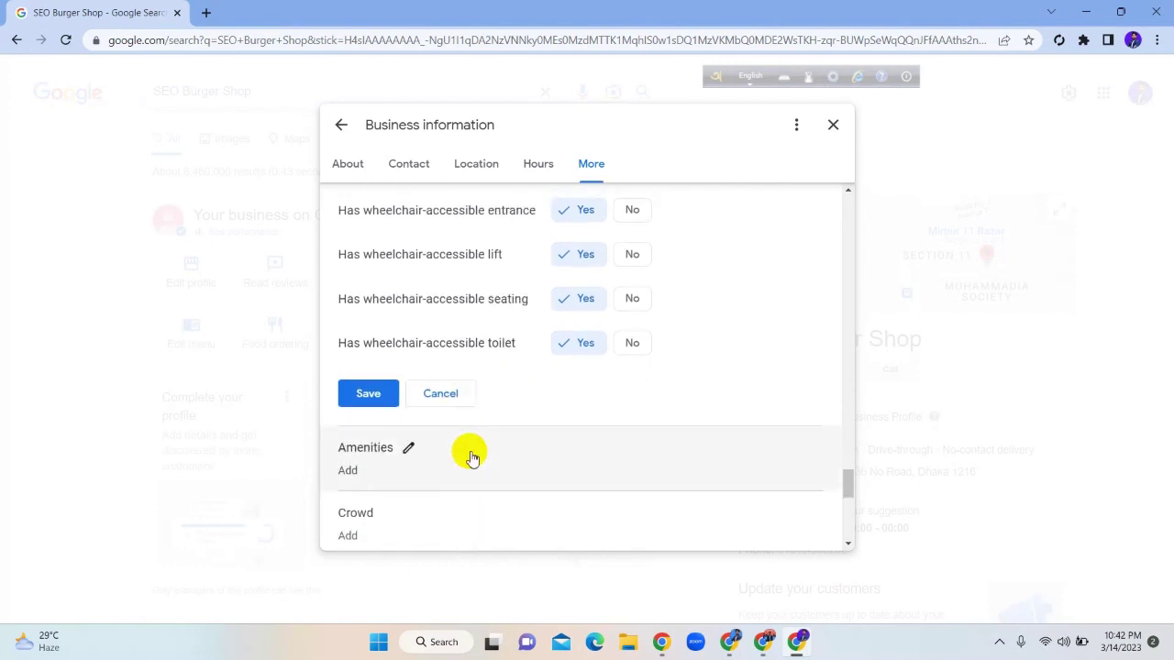
{"action": "left_click", "coordinate": [380, 394]}
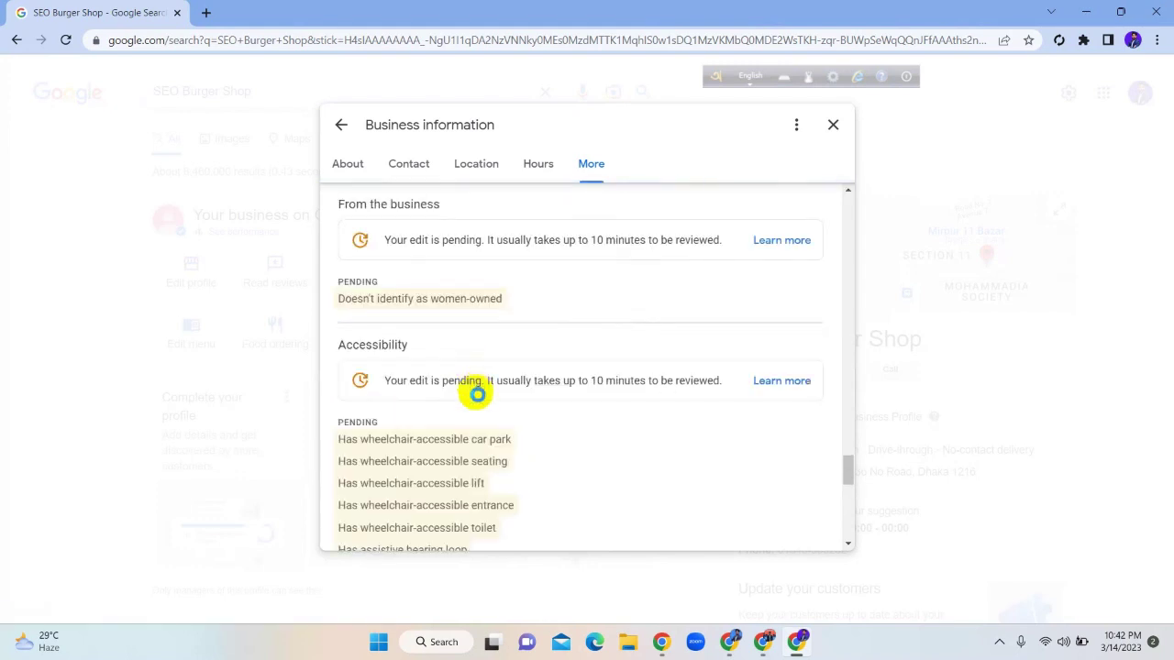
Set the amenities gender-neutral toilets, good for kids, high chairs and toilets to Yes and Wi-Fi to Free, and save them.
{"action": "scroll", "coordinate": [463, 412], "scroll_direction": "down", "scroll_amount": 3}
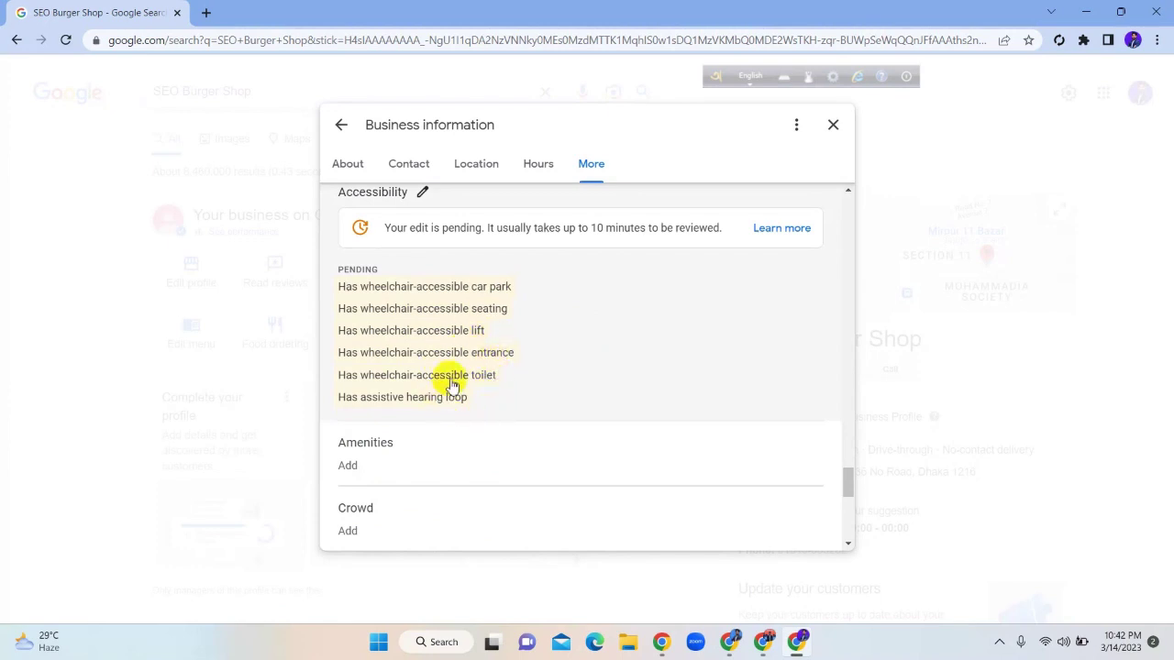
{"action": "scroll", "coordinate": [468, 408], "scroll_direction": "down", "scroll_amount": 2}
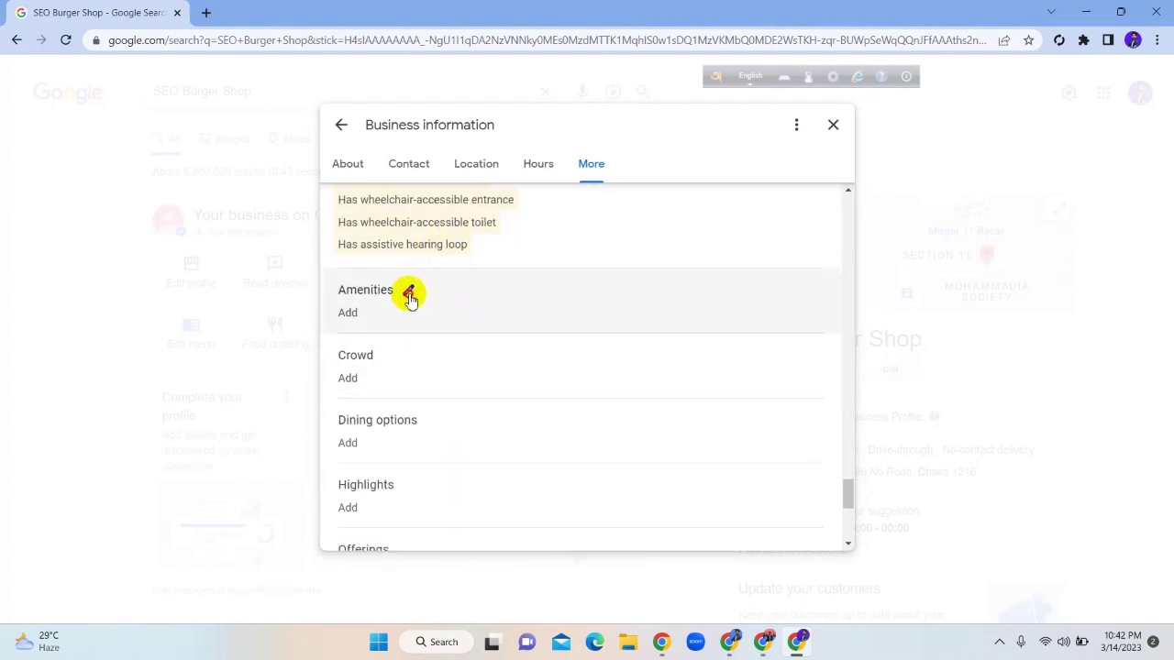
{"action": "left_click", "coordinate": [409, 292]}
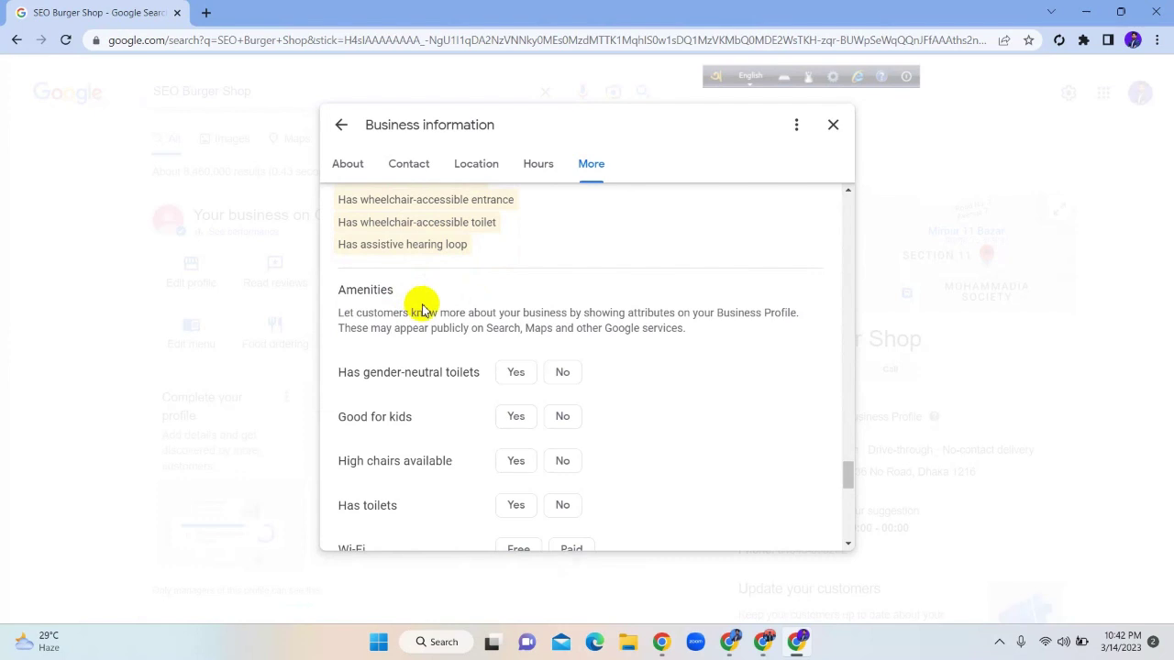
{"action": "scroll", "coordinate": [431, 310], "scroll_direction": "down", "scroll_amount": 1}
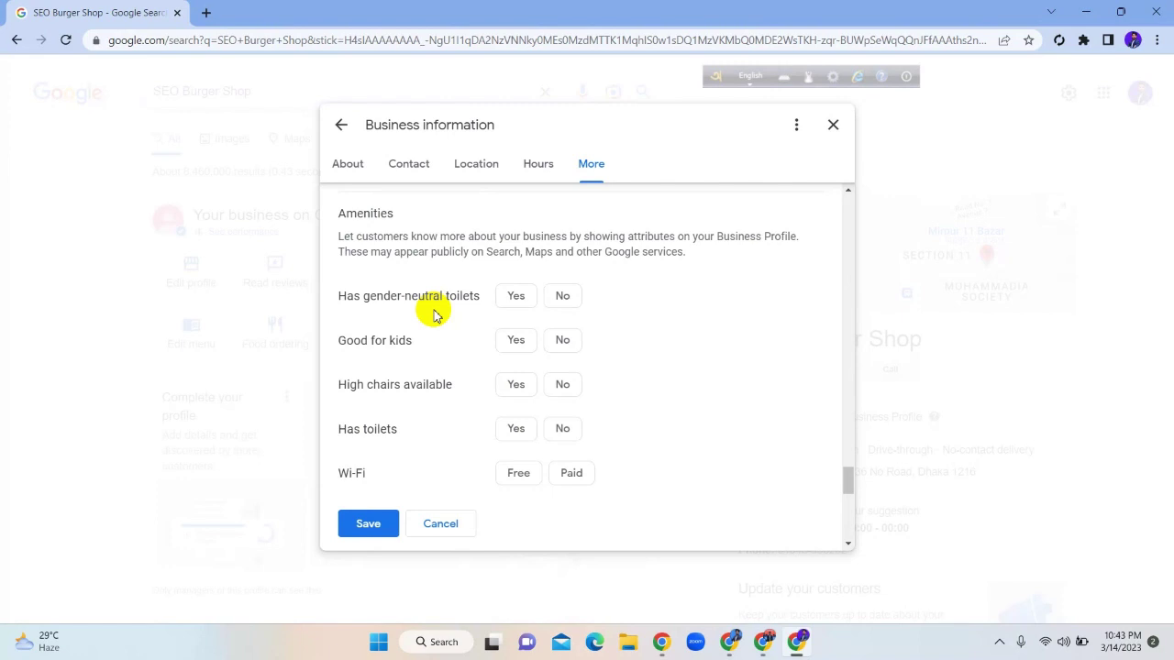
{"action": "left_click", "coordinate": [516, 295]}
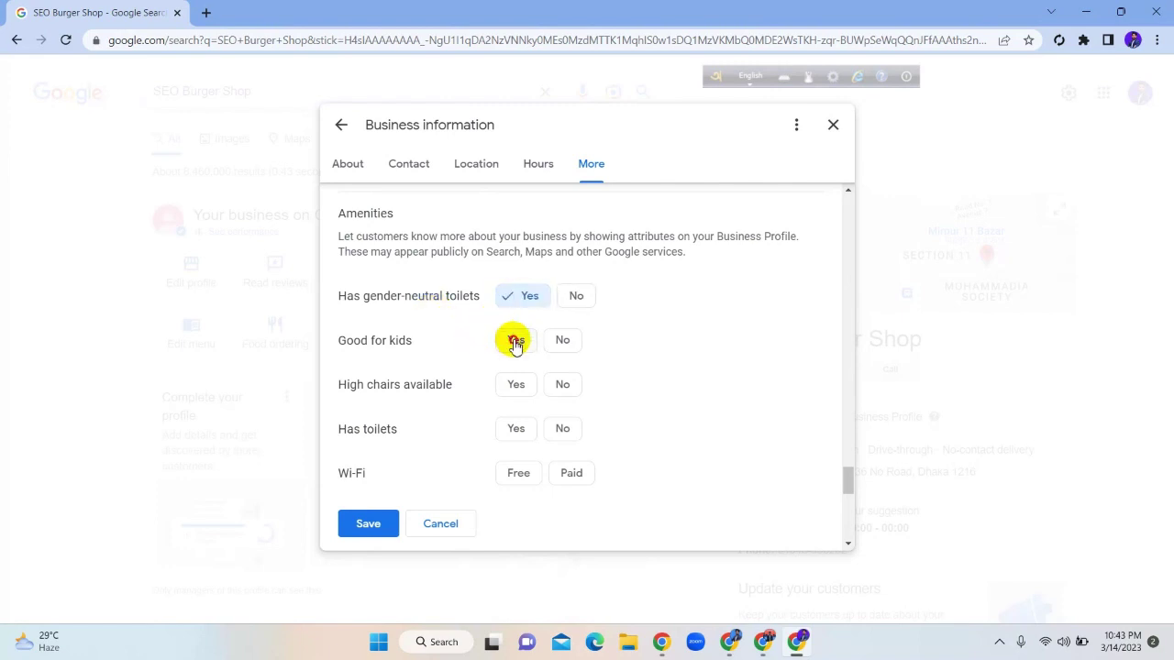
{"action": "left_click", "coordinate": [515, 341]}
{"action": "scroll", "coordinate": [488, 338], "scroll_direction": "down", "scroll_amount": 1}
{"action": "left_click", "coordinate": [515, 308]}
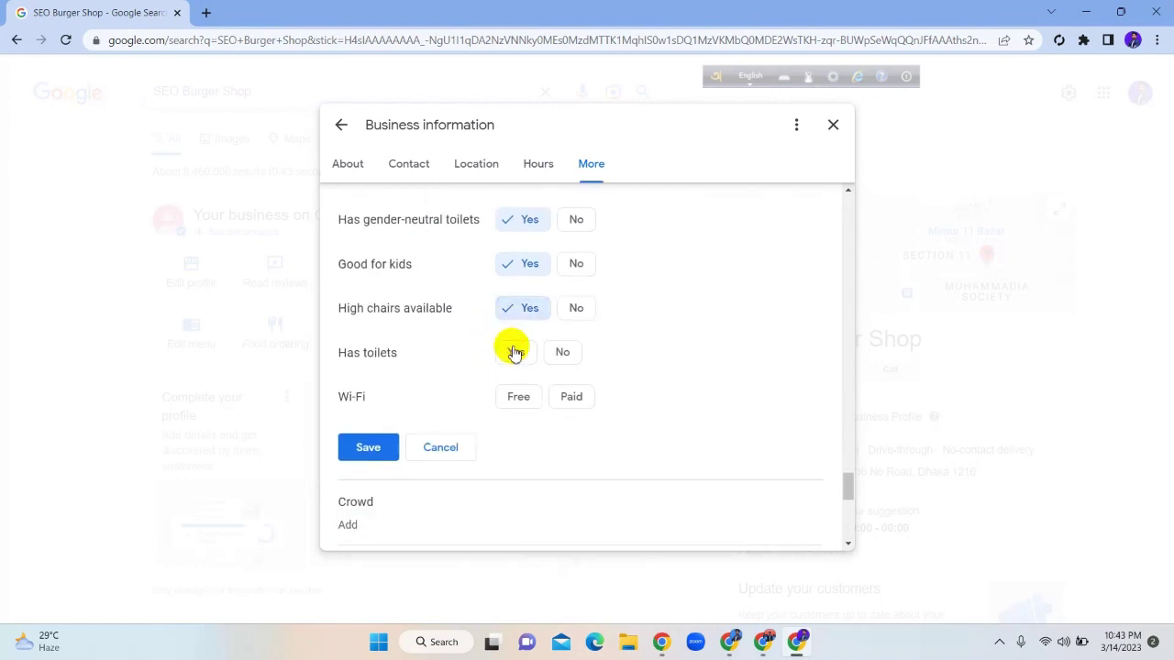
{"action": "left_click", "coordinate": [516, 352]}
{"action": "scroll", "coordinate": [516, 348], "scroll_direction": "down", "scroll_amount": 1}
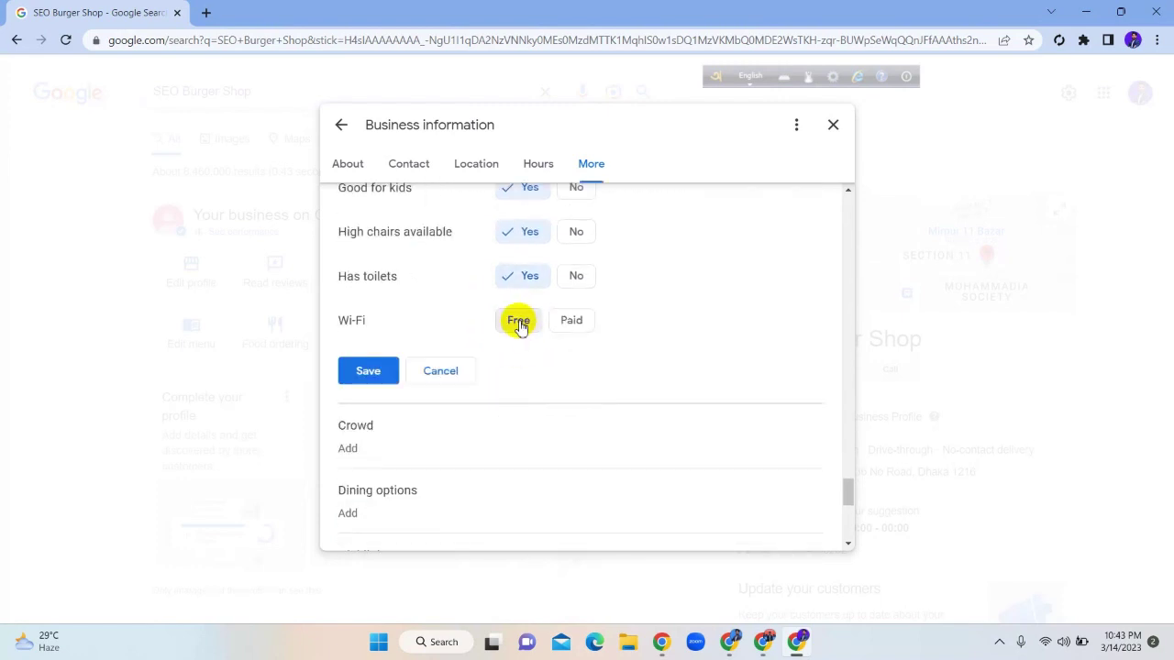
{"action": "left_click", "coordinate": [519, 323]}
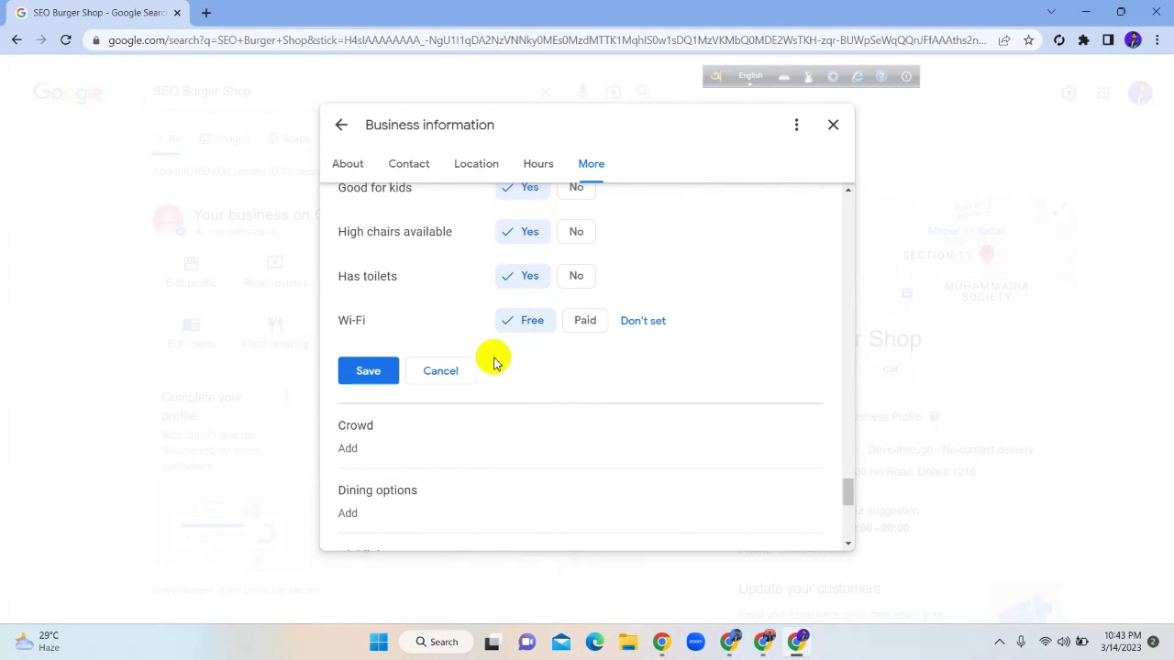
{"action": "left_click", "coordinate": [367, 373]}
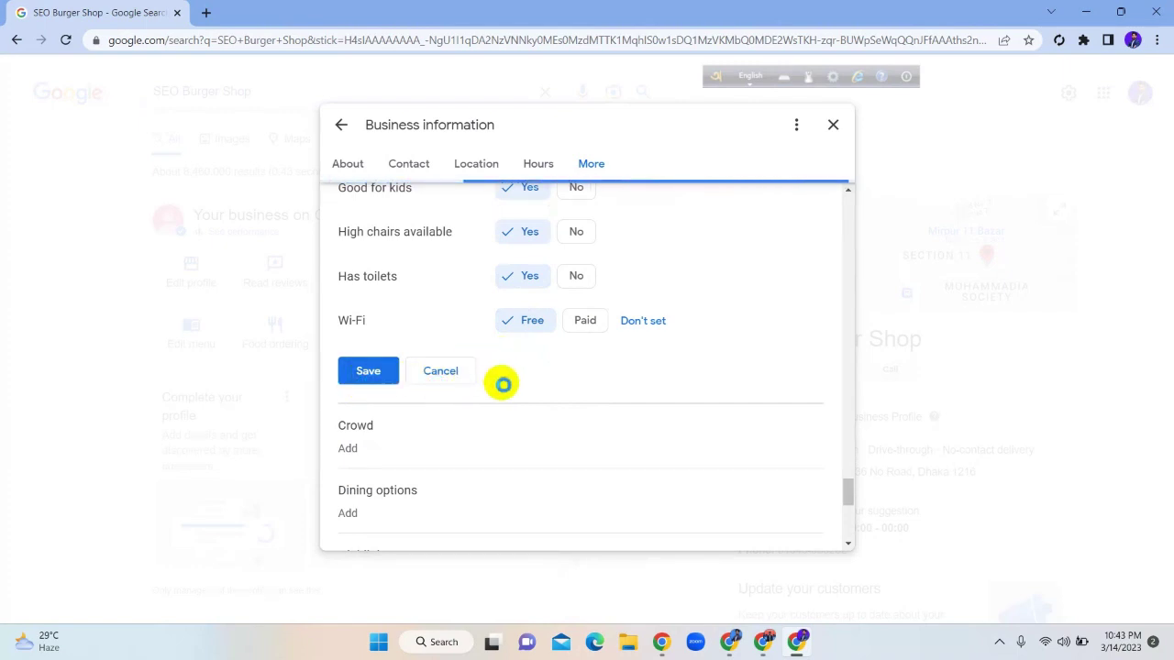
Look over the pending accessibility and amenities attributes and go to the Crowd section.
{"action": "scroll", "coordinate": [503, 389], "scroll_direction": "down", "scroll_amount": 3}
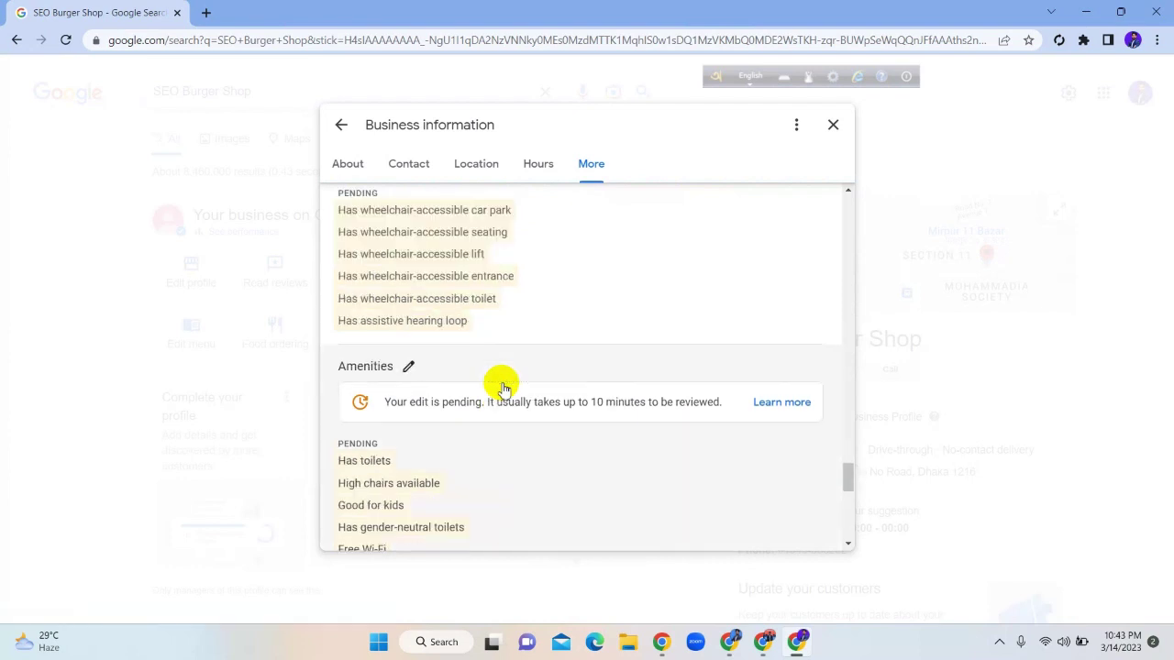
{"action": "scroll", "coordinate": [502, 389], "scroll_direction": "down", "scroll_amount": 5}
{"action": "scroll", "coordinate": [502, 389], "scroll_direction": "up", "scroll_amount": 2}
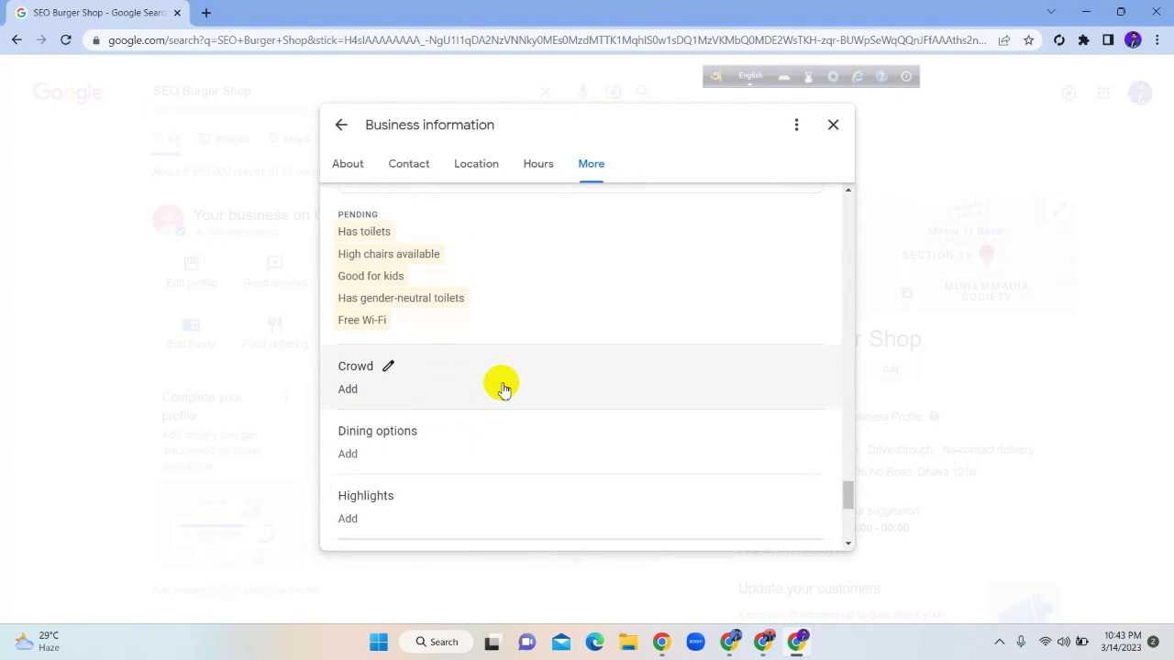
{"action": "scroll", "coordinate": [502, 389], "scroll_direction": "up", "scroll_amount": 1}
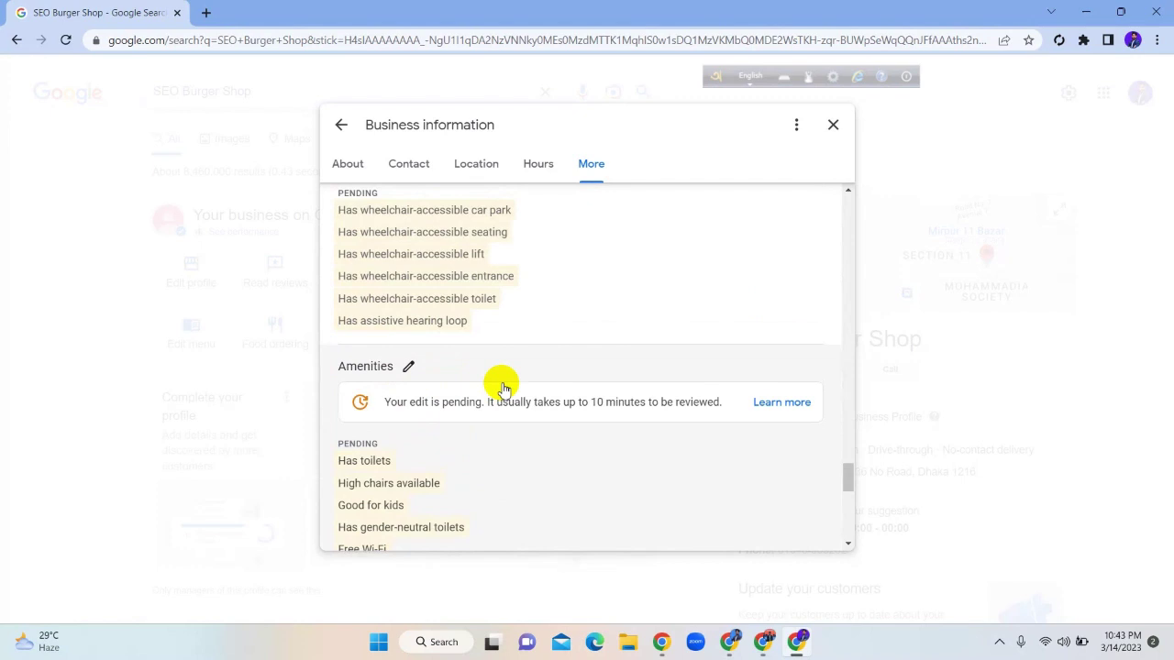
{"action": "scroll", "coordinate": [503, 389], "scroll_direction": "down", "scroll_amount": 3}
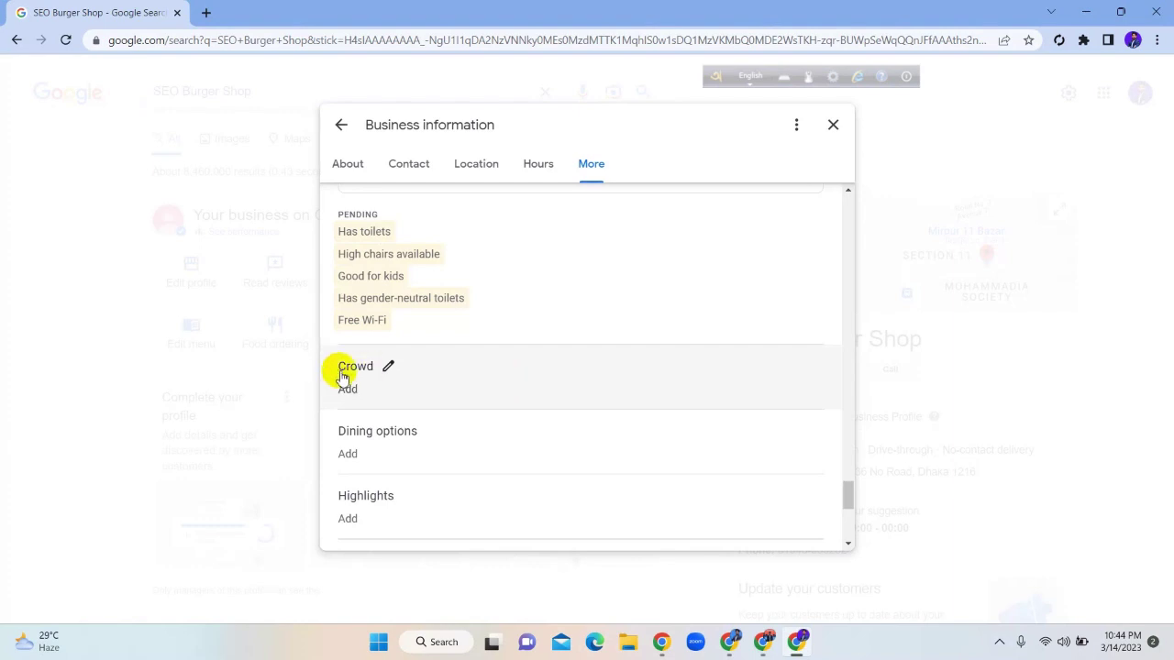
Set the Crowd attribute Family friendly to Yes and save it.
{"action": "left_click", "coordinate": [388, 366]}
{"action": "scroll", "coordinate": [528, 356], "scroll_direction": "down", "scroll_amount": 1}
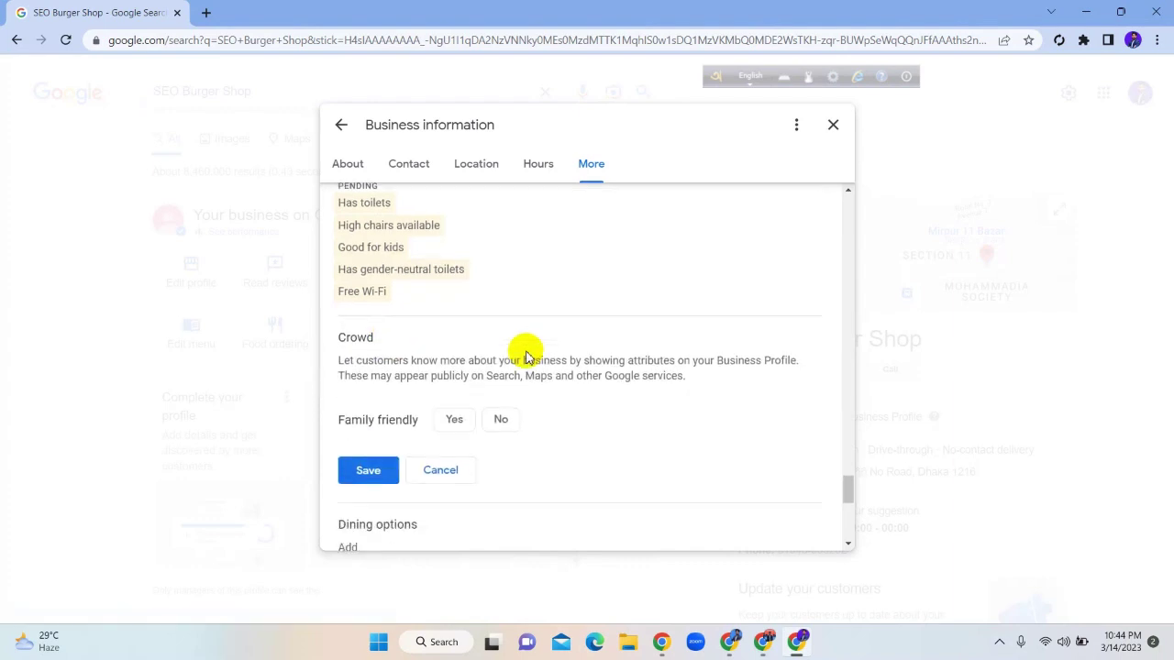
{"action": "left_click", "coordinate": [458, 372]}
{"action": "left_click", "coordinate": [368, 422]}
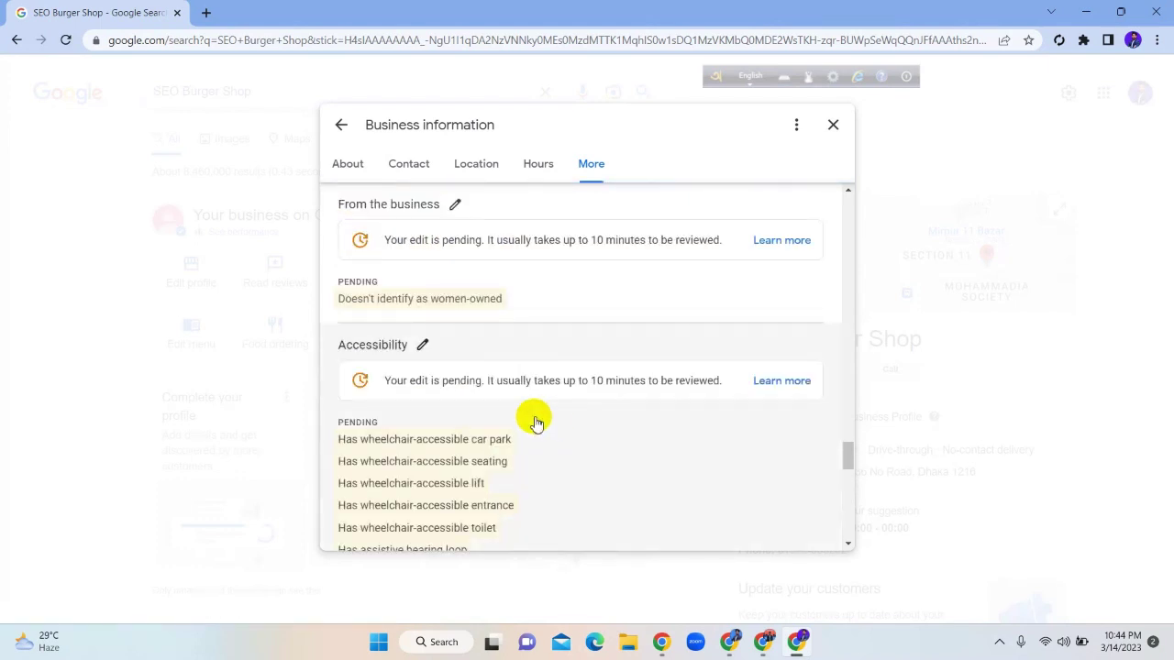
Edit the Dining options attributes and set serves breakfast, brunch, lunch and dinner to Yes.
{"action": "scroll", "coordinate": [550, 422], "scroll_direction": "down", "scroll_amount": 5}
{"action": "scroll", "coordinate": [536, 421], "scroll_direction": "down", "scroll_amount": 1}
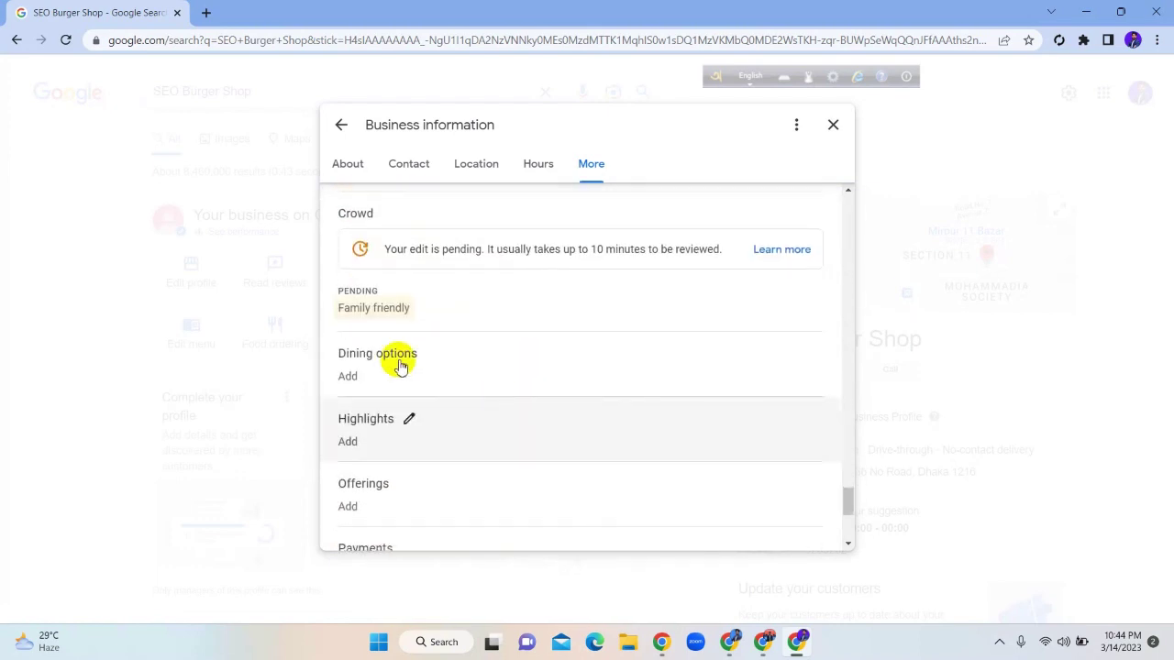
{"action": "left_click", "coordinate": [396, 358]}
{"action": "scroll", "coordinate": [494, 360], "scroll_direction": "down", "scroll_amount": 1}
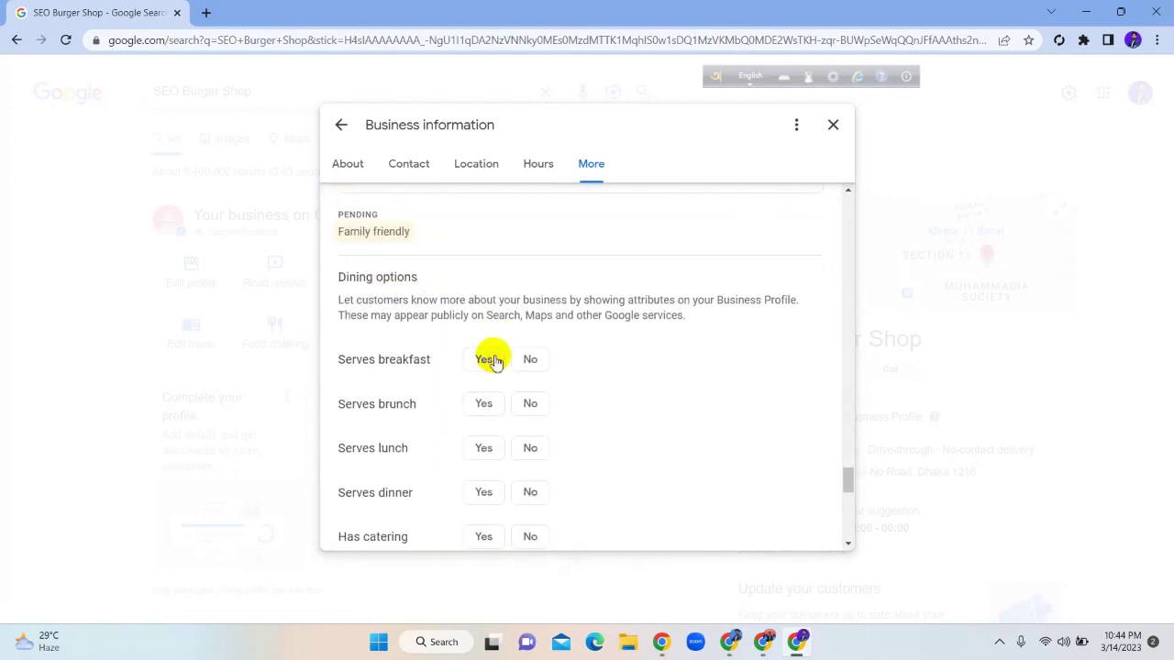
{"action": "left_click", "coordinate": [493, 359]}
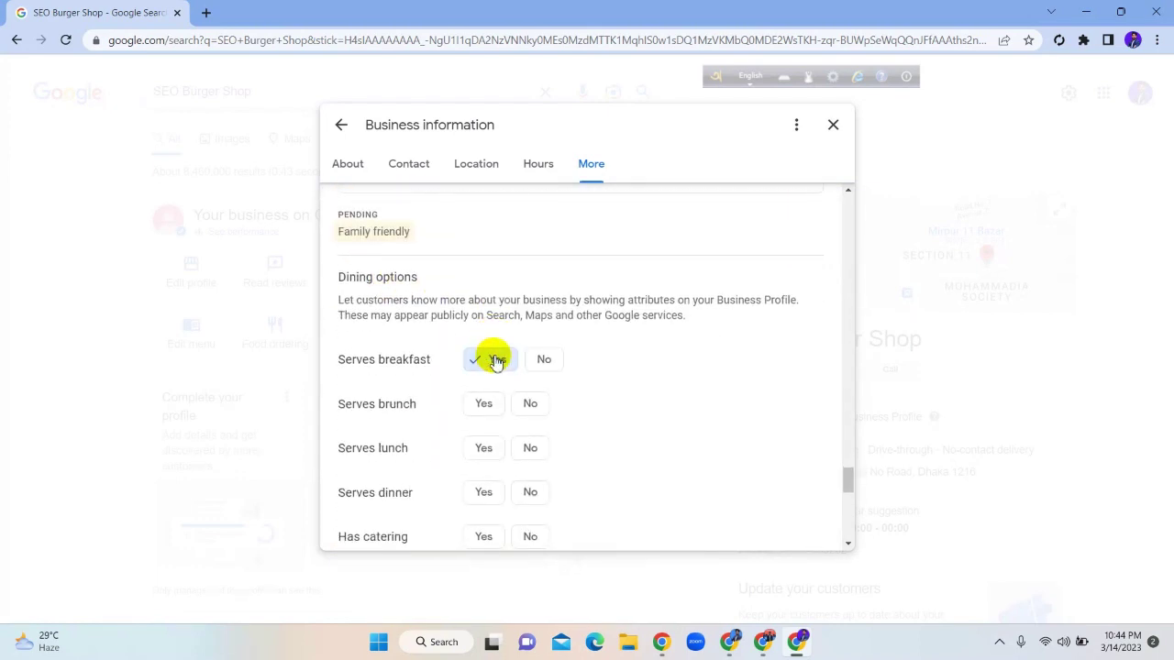
{"action": "scroll", "coordinate": [486, 349], "scroll_direction": "down", "scroll_amount": 1}
{"action": "left_click", "coordinate": [480, 332]}
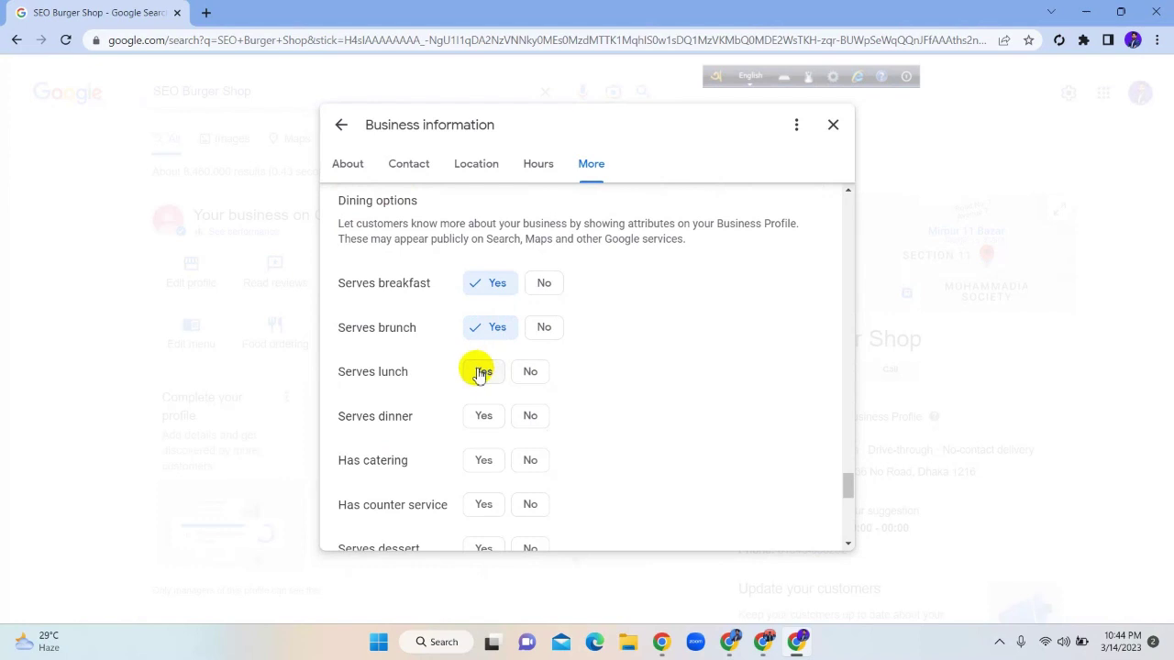
{"action": "left_click", "coordinate": [480, 375]}
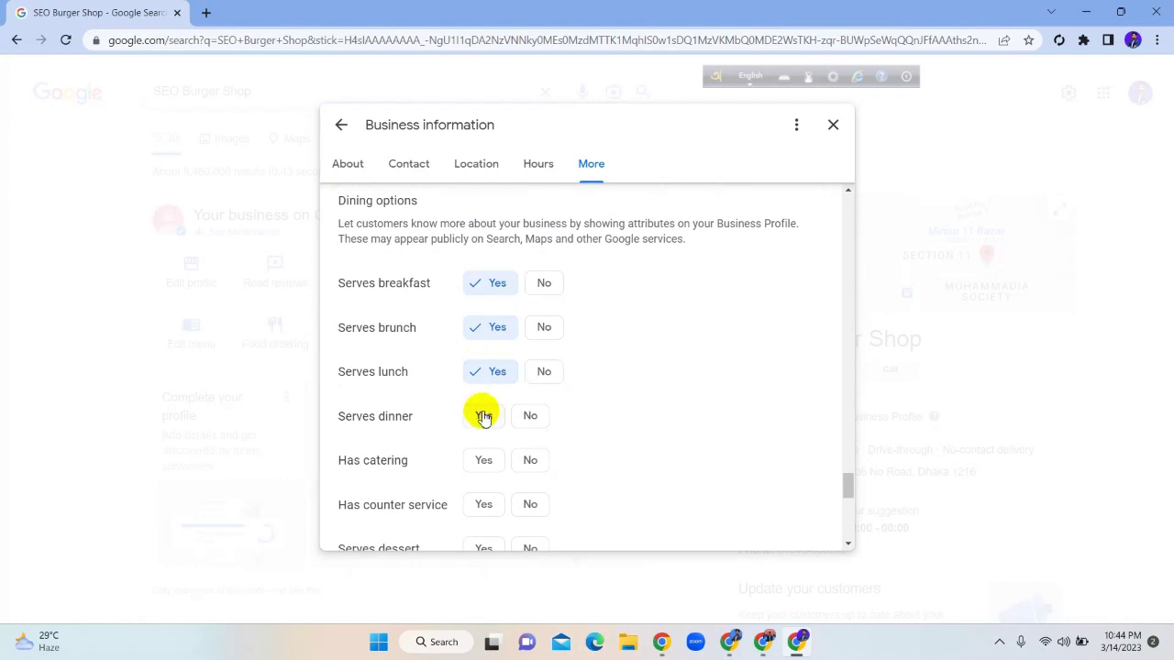
{"action": "left_click", "coordinate": [480, 416]}
Set the dining options catering, counter service, dessert and seating to Yes, and save the Dining options.
{"action": "scroll", "coordinate": [484, 403], "scroll_direction": "down", "scroll_amount": 1}
{"action": "left_click", "coordinate": [483, 393]}
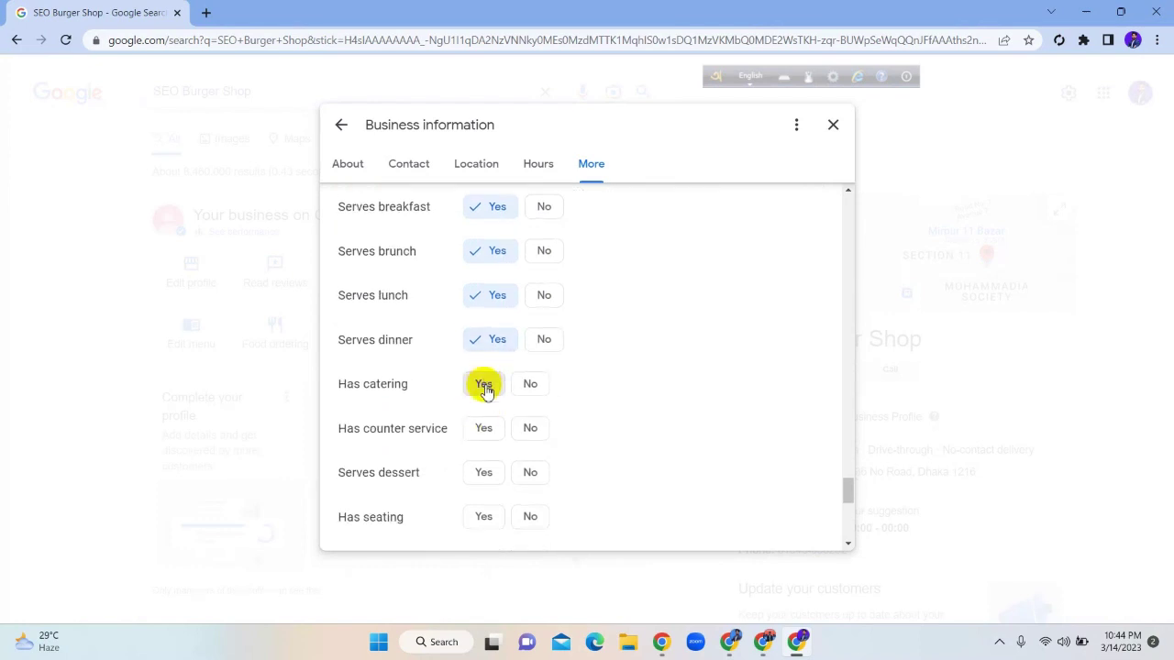
{"action": "left_click", "coordinate": [487, 428]}
{"action": "scroll", "coordinate": [487, 422], "scroll_direction": "down", "scroll_amount": 1}
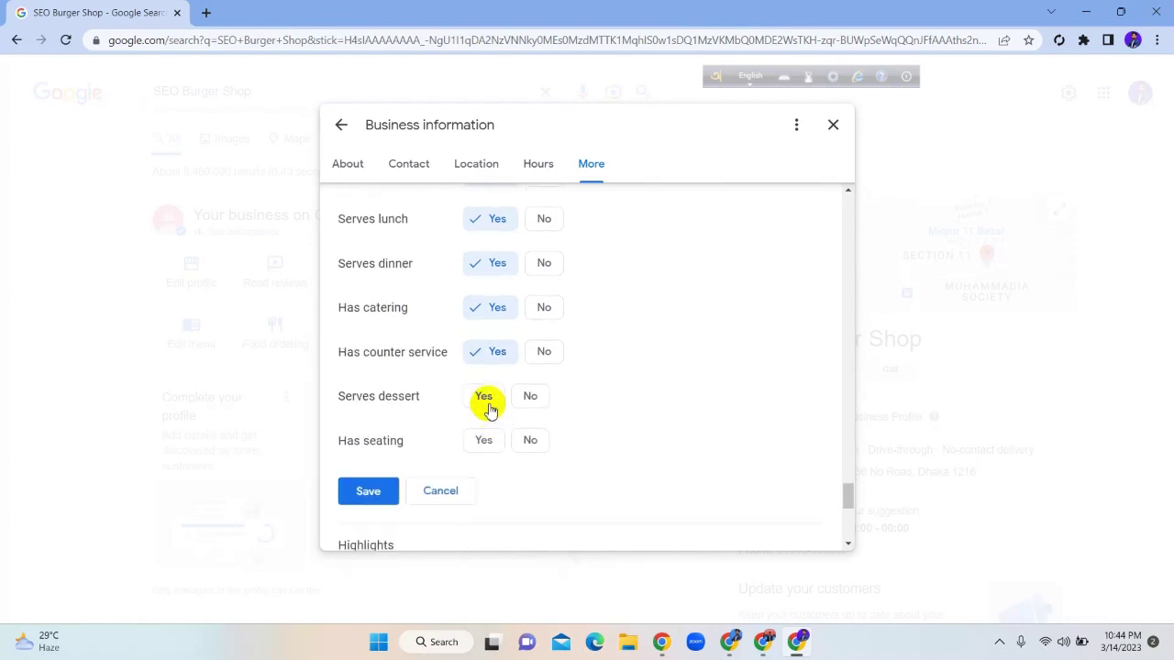
{"action": "left_click", "coordinate": [486, 404]}
{"action": "left_click", "coordinate": [486, 439]}
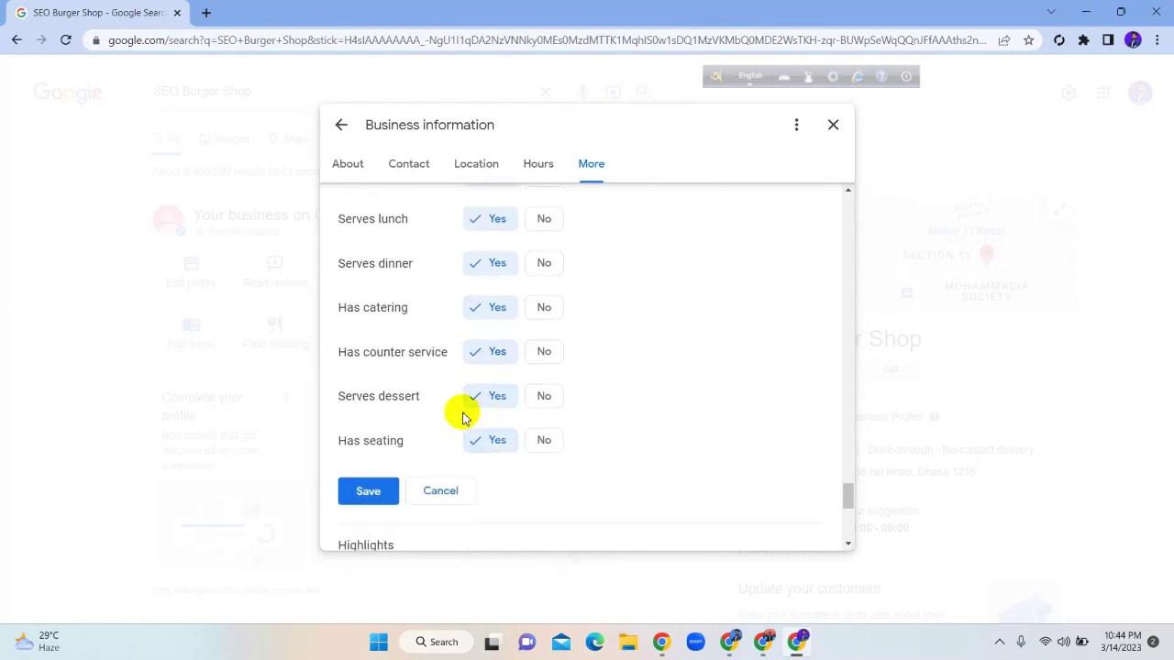
{"action": "scroll", "coordinate": [441, 417], "scroll_direction": "down", "scroll_amount": 1}
{"action": "left_click", "coordinate": [368, 415]}
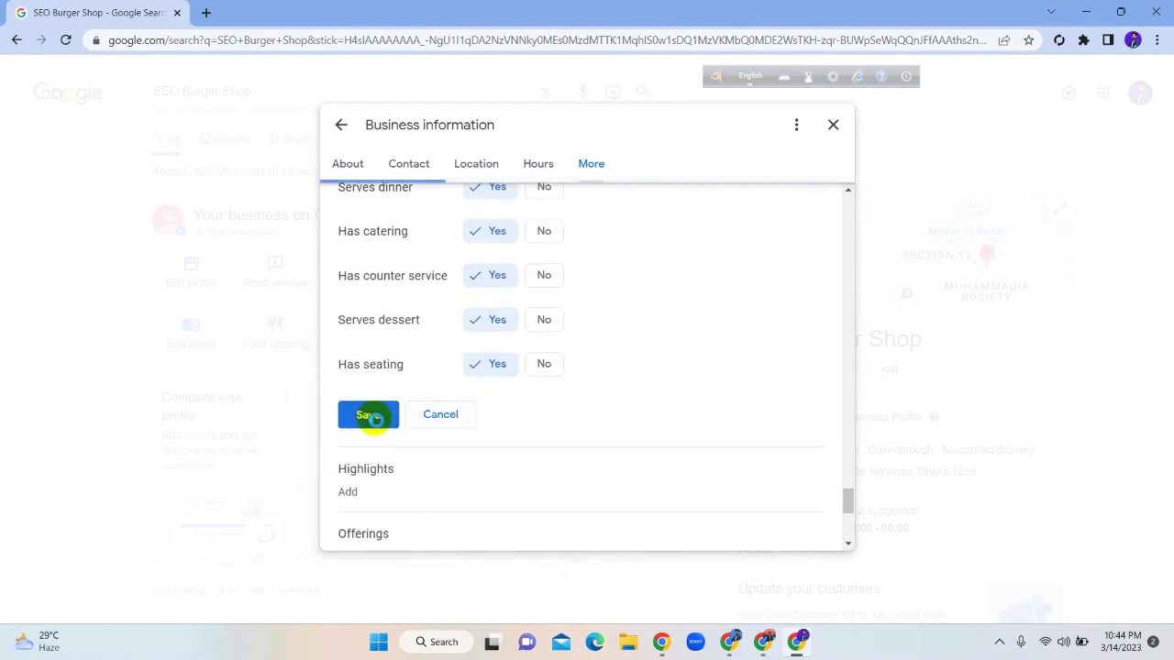
Switch to the Google Meet call and admit the person waiting to join.
{"action": "left_click", "coordinate": [727, 642]}
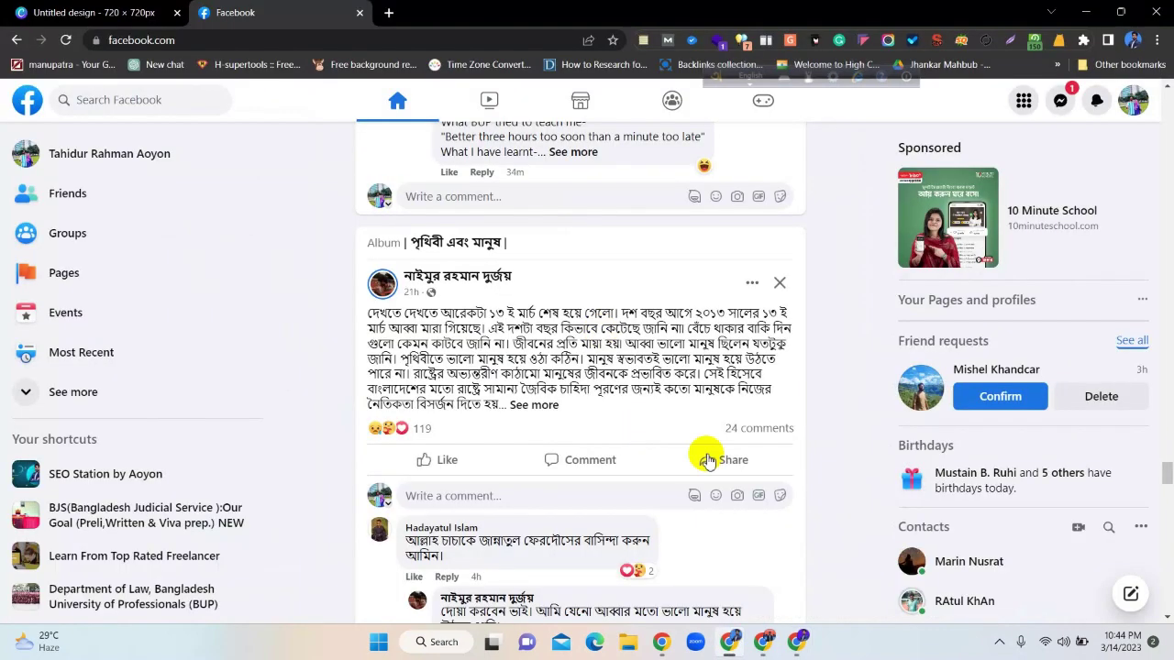
{"action": "left_click", "coordinate": [766, 642]}
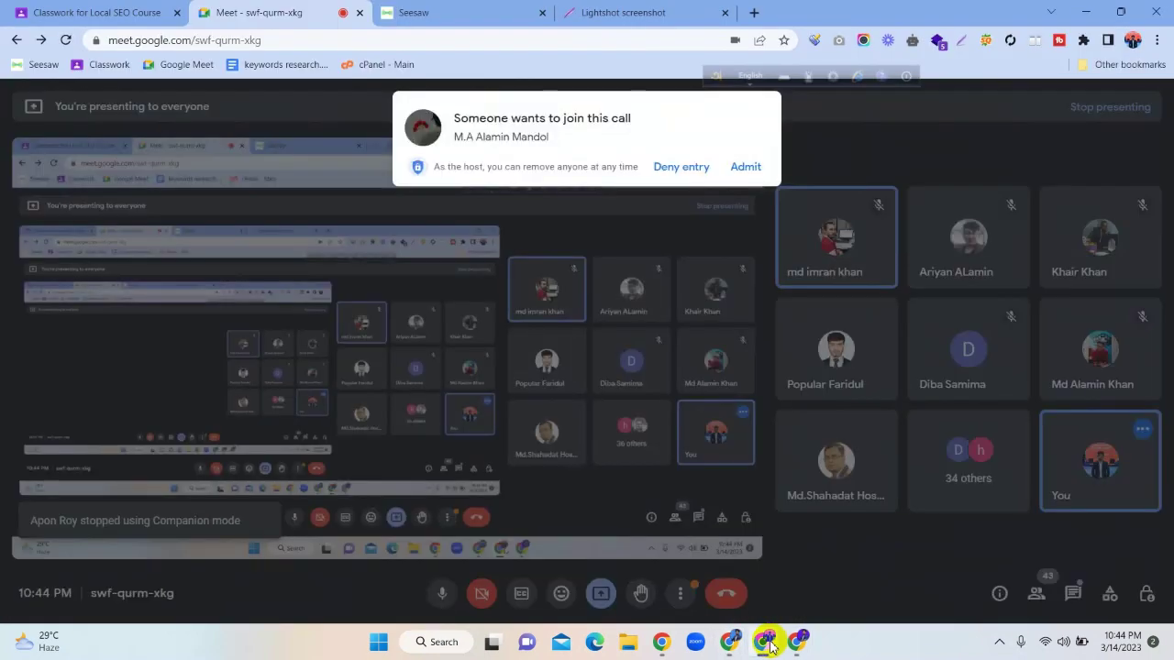
{"action": "left_click", "coordinate": [750, 167]}
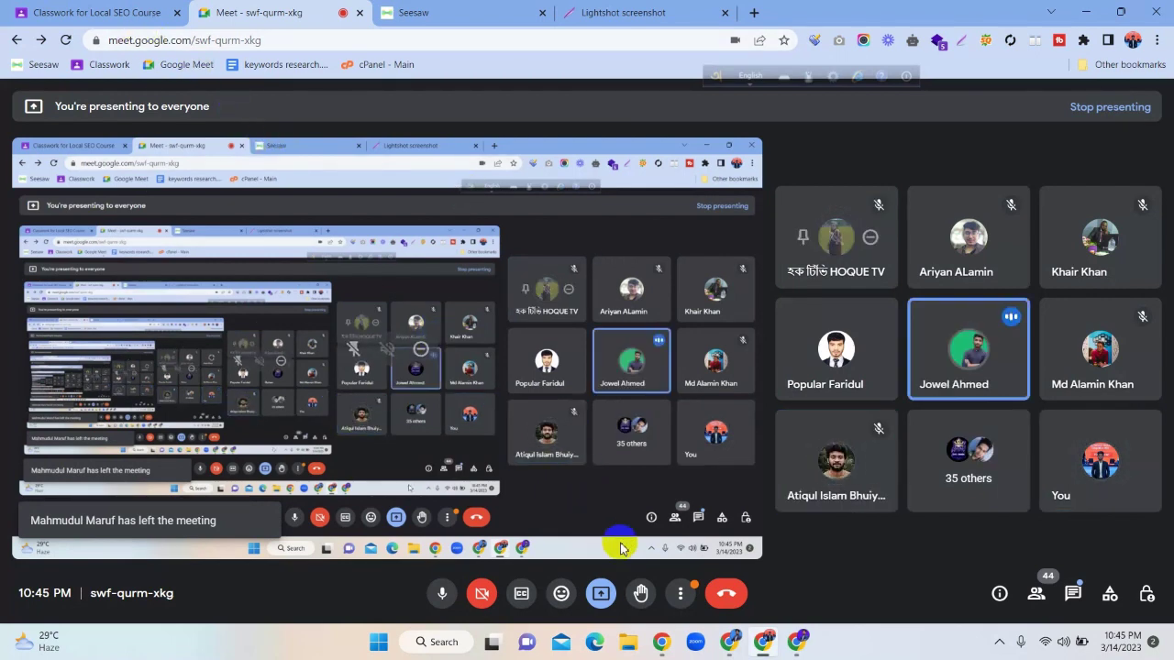
{"action": "left_click", "coordinate": [937, 463]}
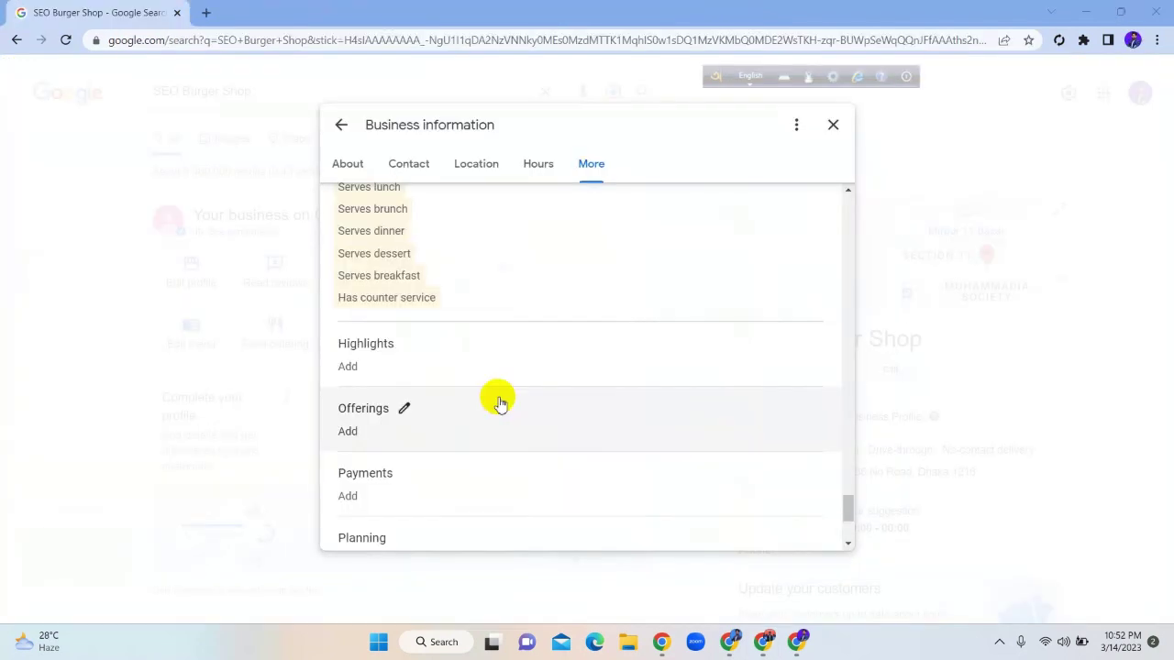
Set the Highlights attributes fireplace, live music, rooftop seating and good for watching sport to Yes, and save them.
{"action": "scroll", "coordinate": [476, 395], "scroll_direction": "up", "scroll_amount": 3}
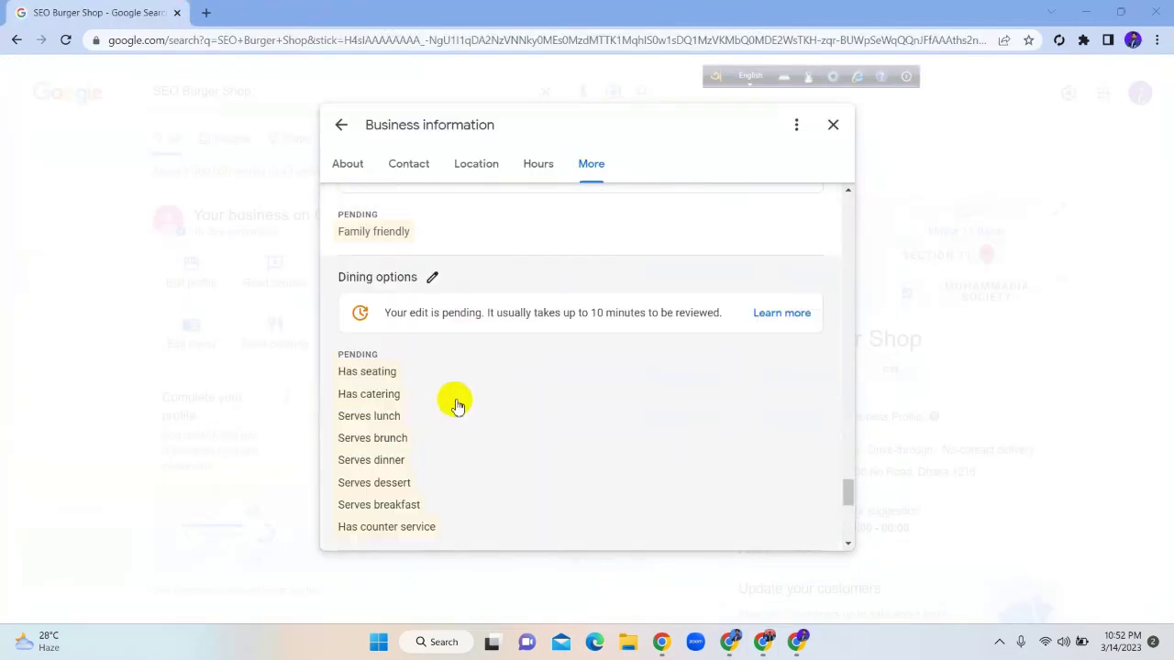
{"action": "scroll", "coordinate": [456, 406], "scroll_direction": "down", "scroll_amount": 2}
{"action": "mouse_move", "coordinate": [413, 418]}
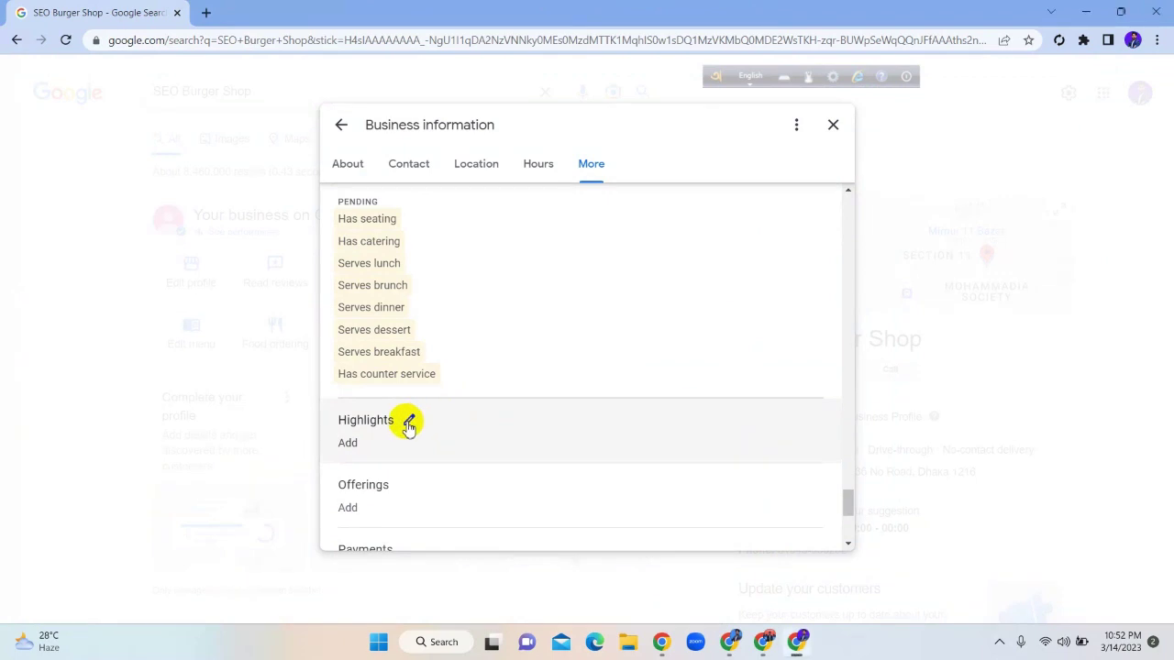
{"action": "left_click", "coordinate": [409, 423]}
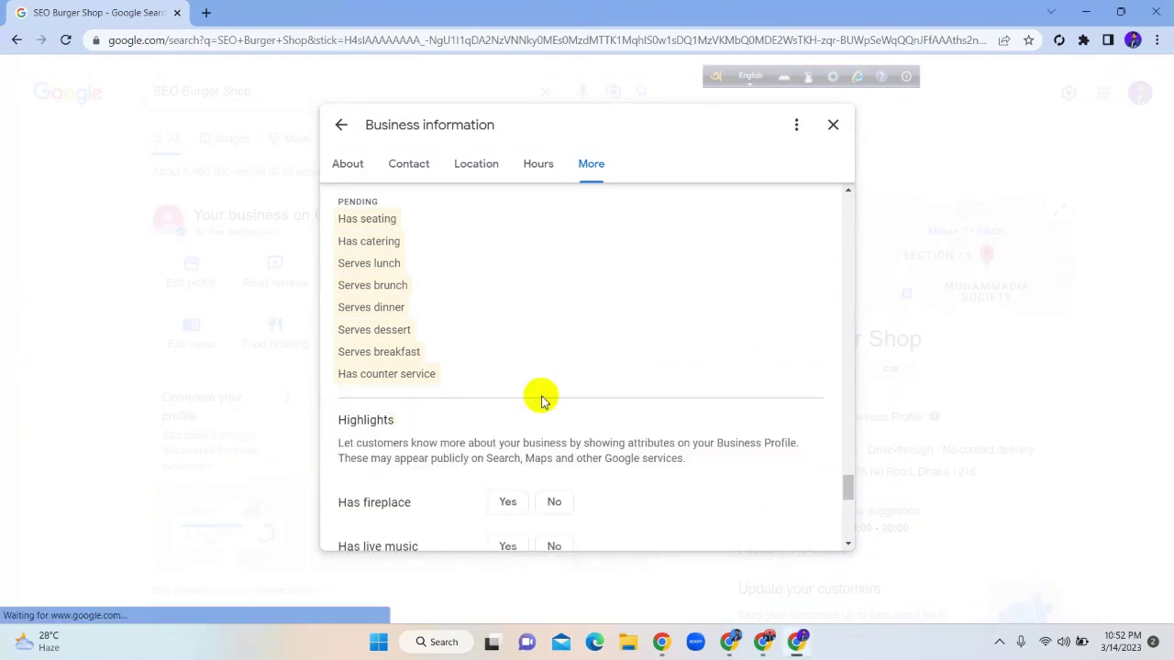
{"action": "scroll", "coordinate": [583, 385], "scroll_direction": "down", "scroll_amount": 1}
{"action": "scroll", "coordinate": [585, 385], "scroll_direction": "down", "scroll_amount": 1}
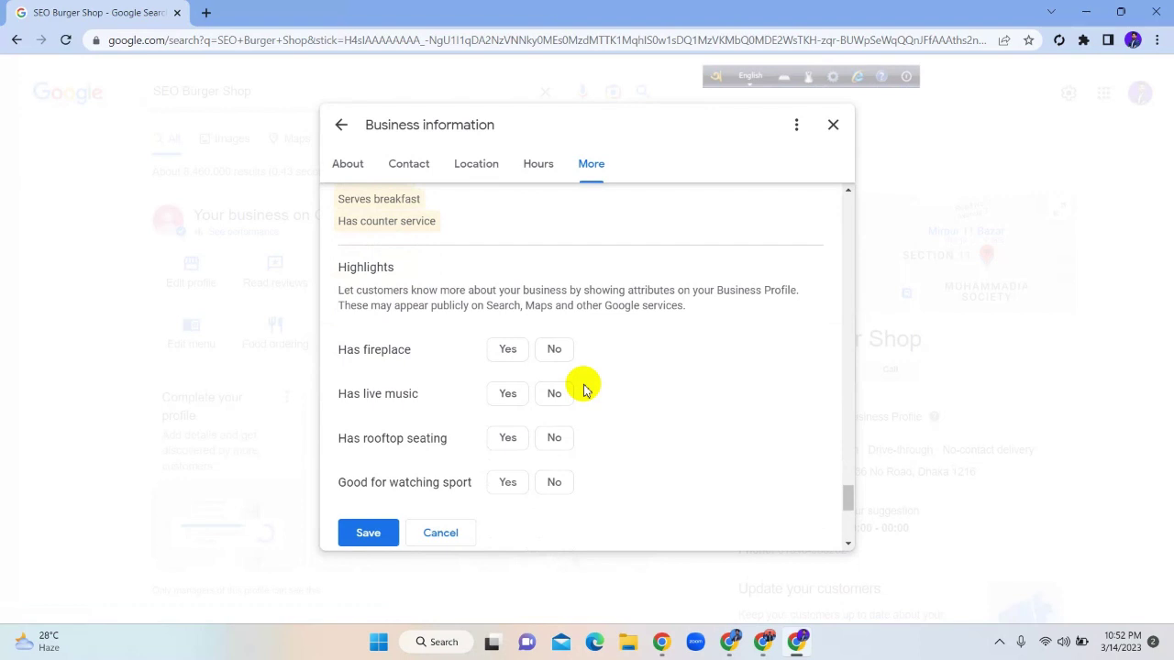
{"action": "left_click", "coordinate": [512, 356]}
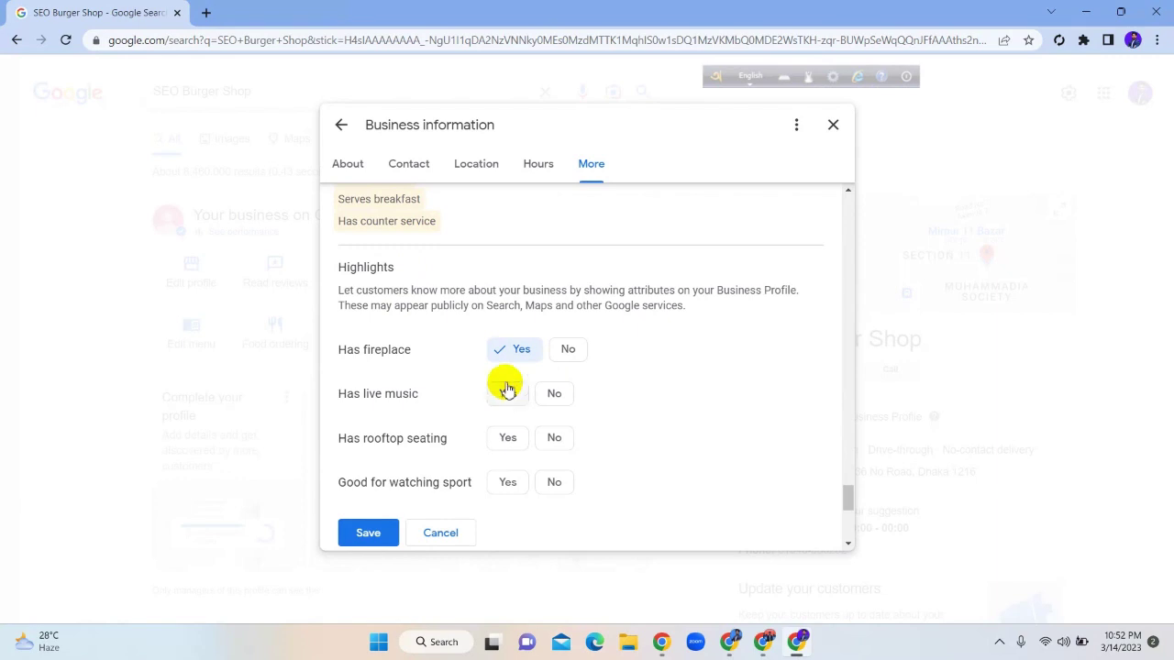
{"action": "scroll", "coordinate": [577, 367], "scroll_direction": "down", "scroll_amount": 1}
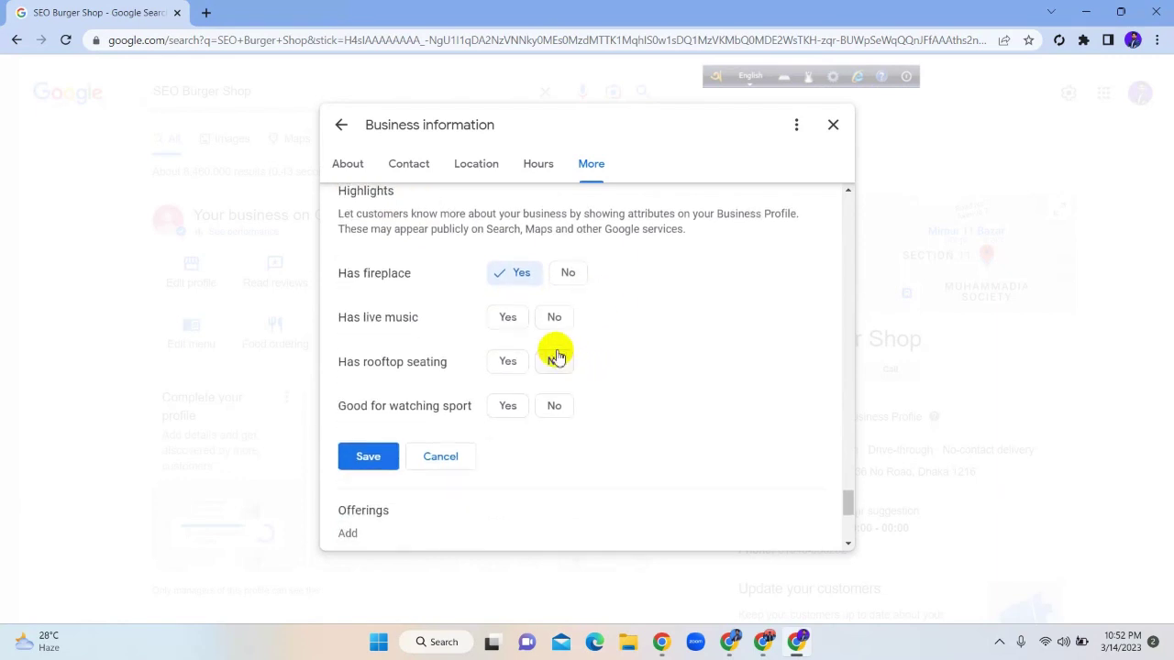
{"action": "left_click", "coordinate": [518, 323]}
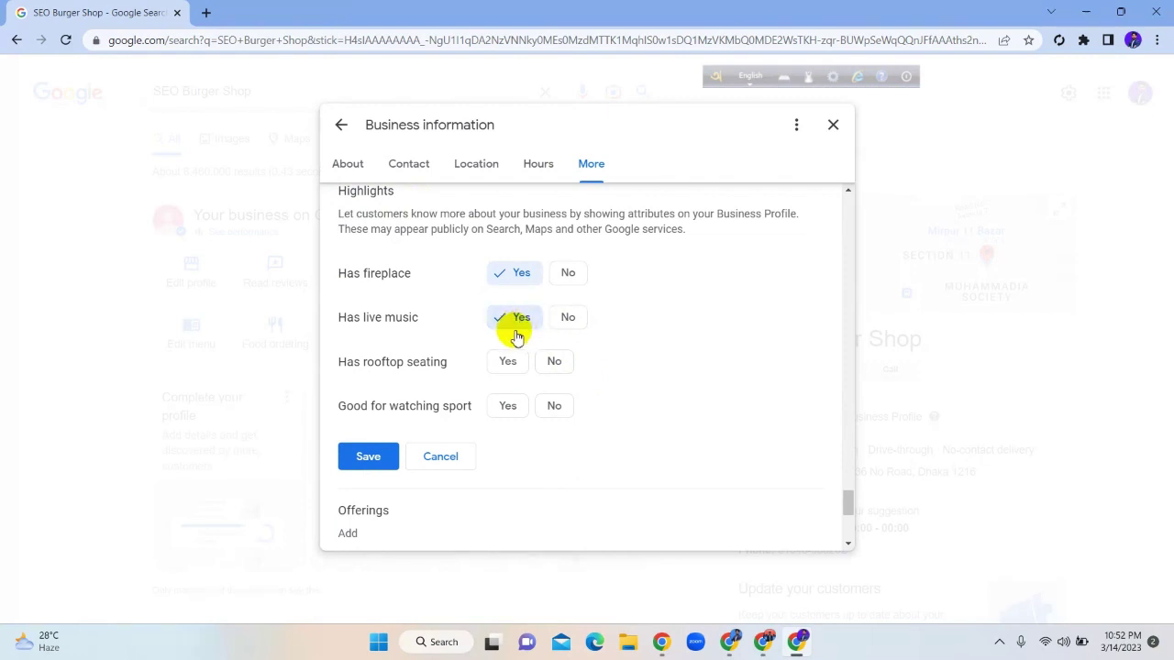
{"action": "left_click", "coordinate": [509, 361]}
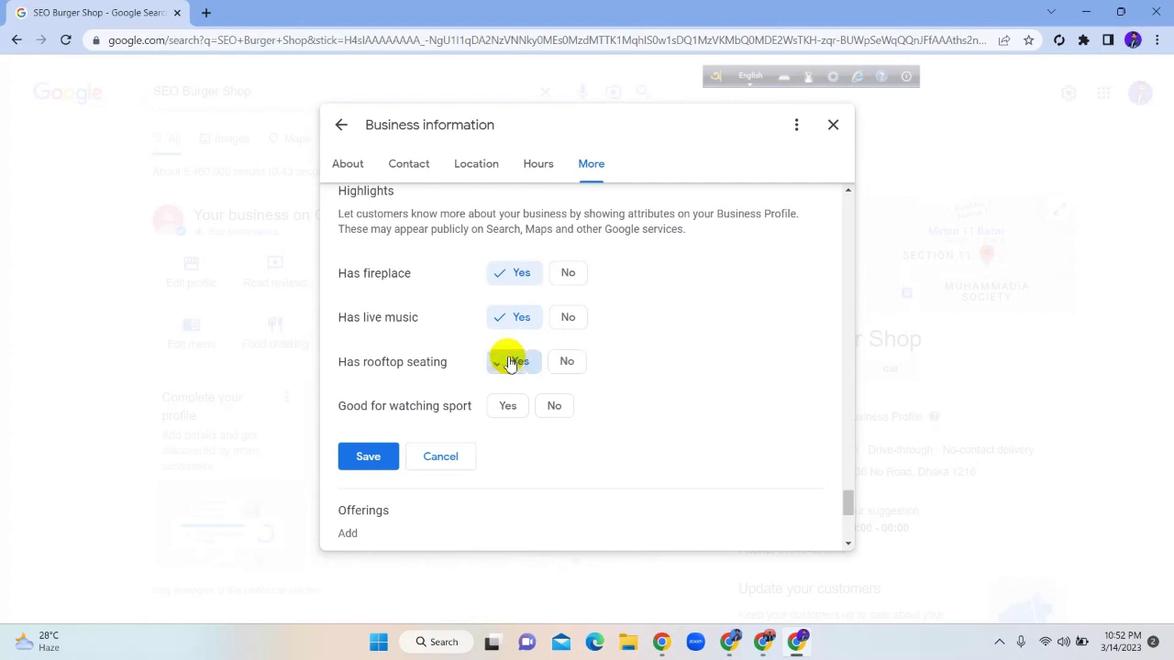
{"action": "scroll", "coordinate": [509, 361], "scroll_direction": "down", "scroll_amount": 1}
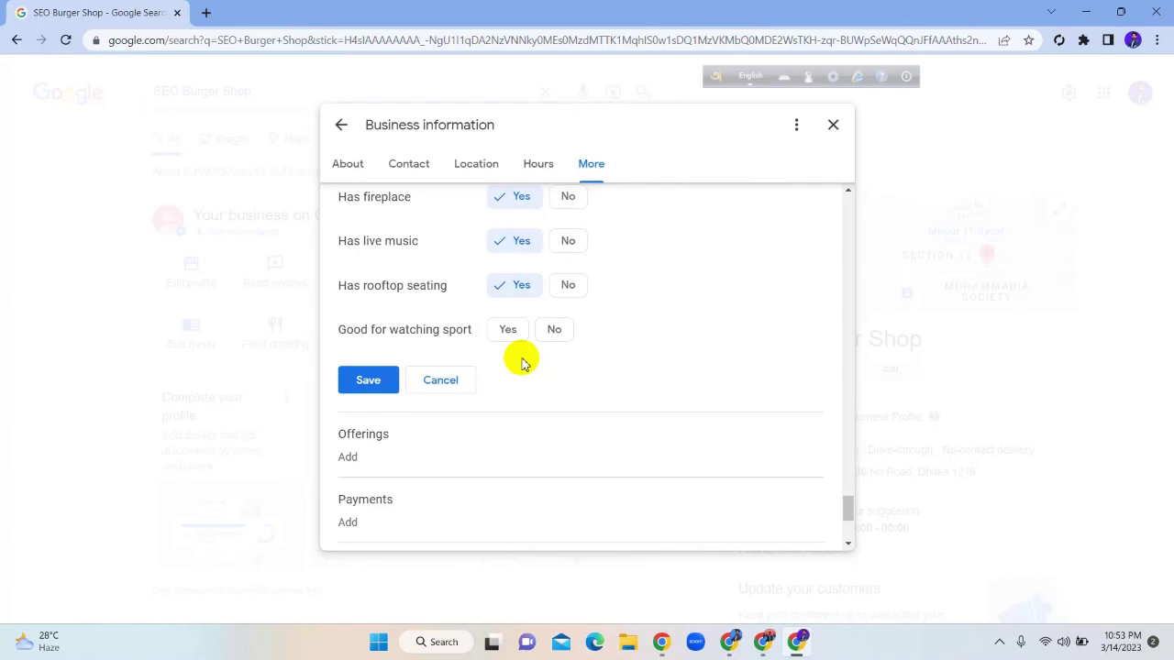
{"action": "left_click", "coordinate": [509, 332]}
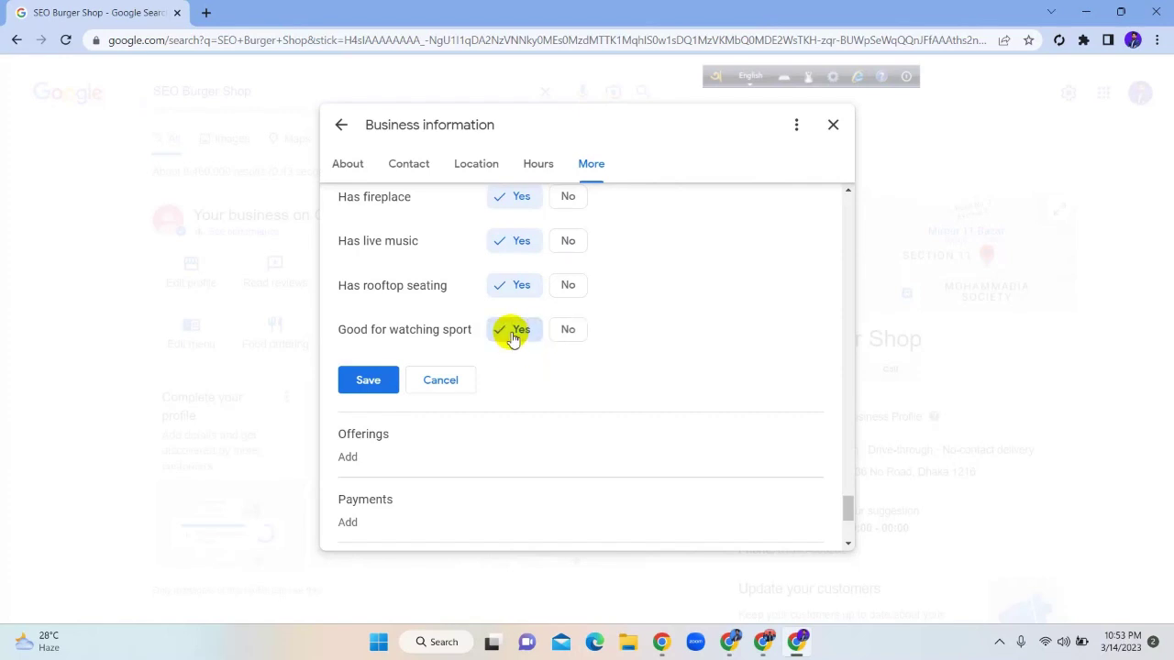
{"action": "left_click", "coordinate": [362, 380]}
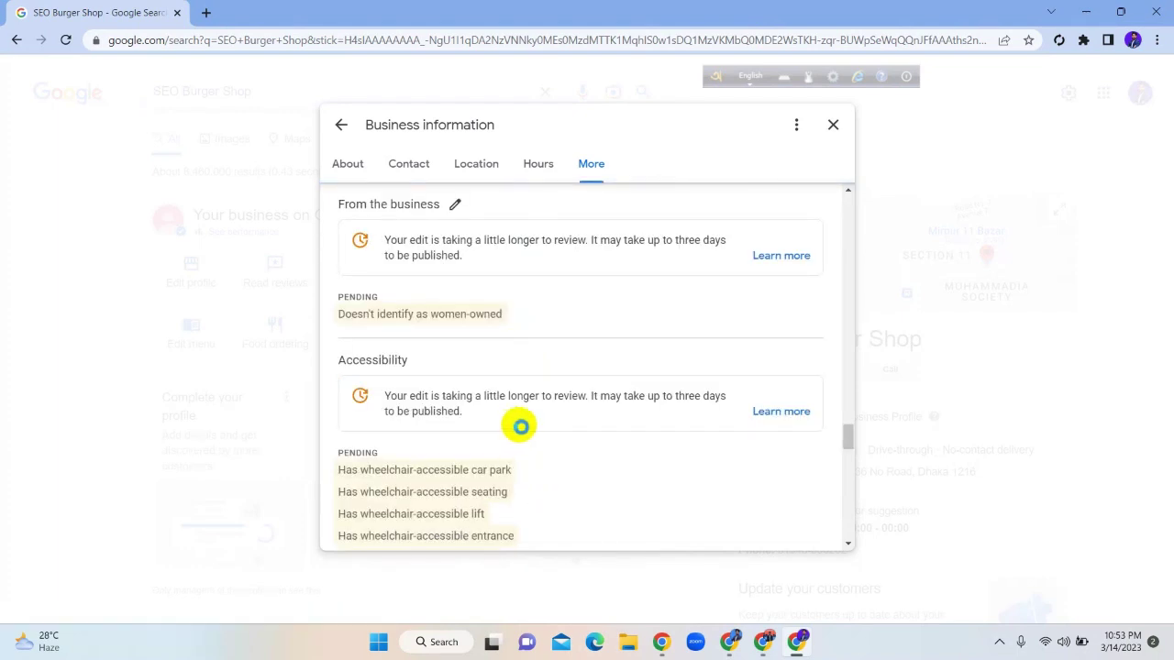
Open the Offerings attributes for editing and look over the list of available food and menu options.
{"action": "scroll", "coordinate": [534, 392], "scroll_direction": "down", "scroll_amount": 2}
{"action": "scroll", "coordinate": [535, 394], "scroll_direction": "down", "scroll_amount": 10}
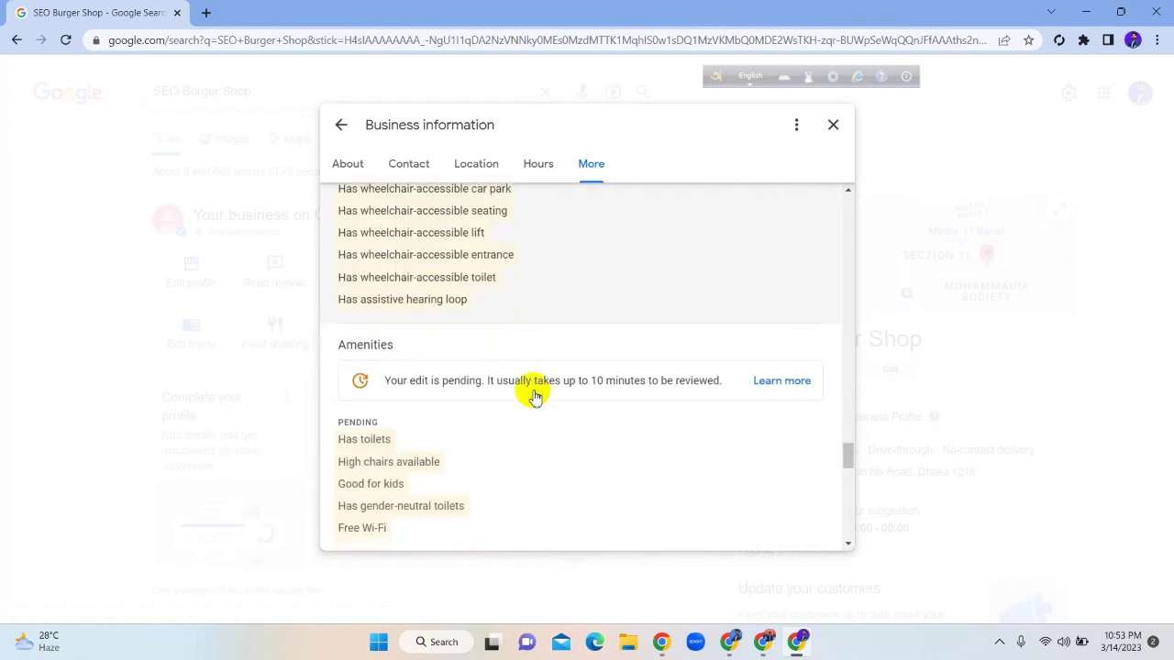
{"action": "scroll", "coordinate": [534, 394], "scroll_direction": "down", "scroll_amount": 5}
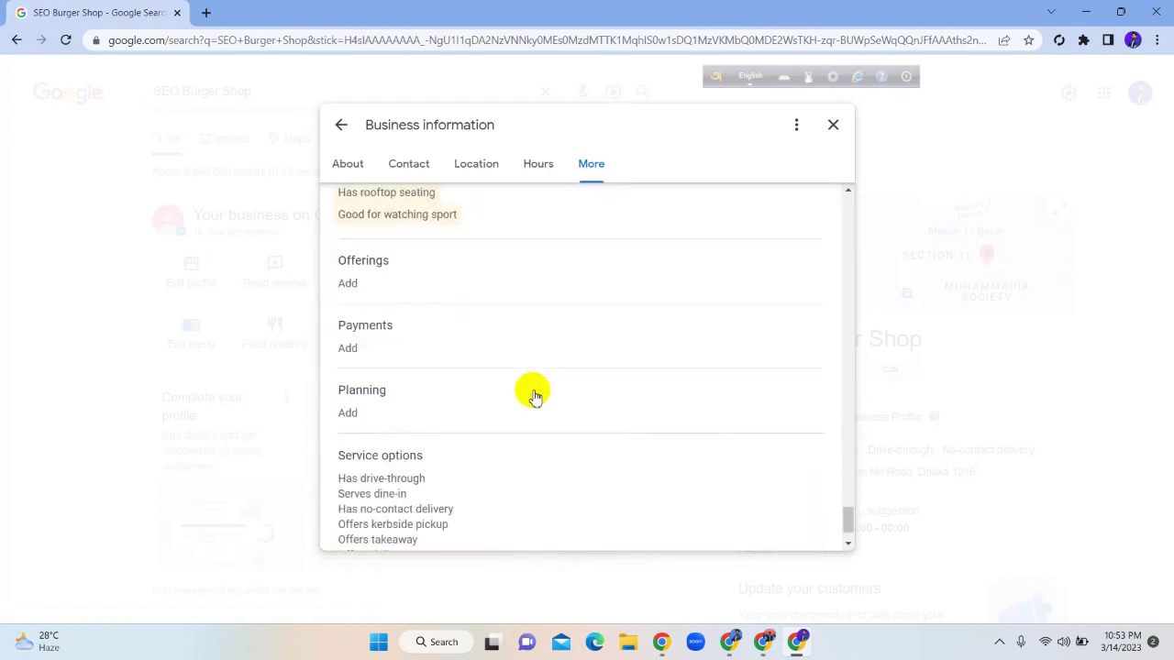
{"action": "scroll", "coordinate": [532, 393], "scroll_direction": "up", "scroll_amount": 1}
{"action": "left_click", "coordinate": [403, 342]}
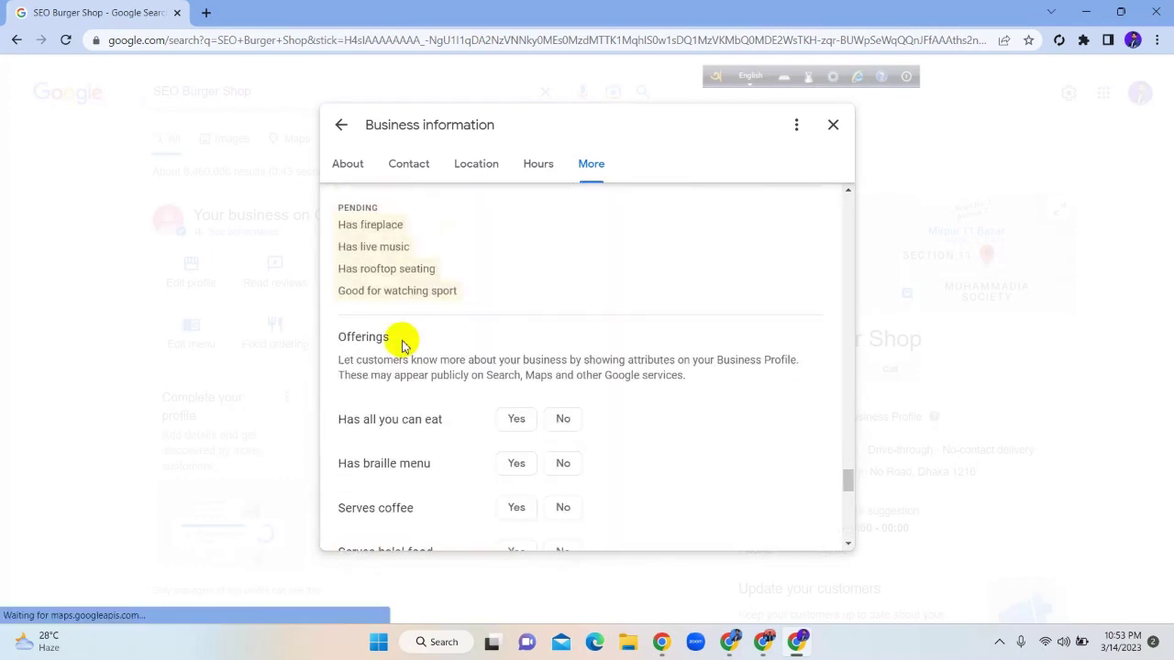
{"action": "scroll", "coordinate": [551, 353], "scroll_direction": "down", "scroll_amount": 1}
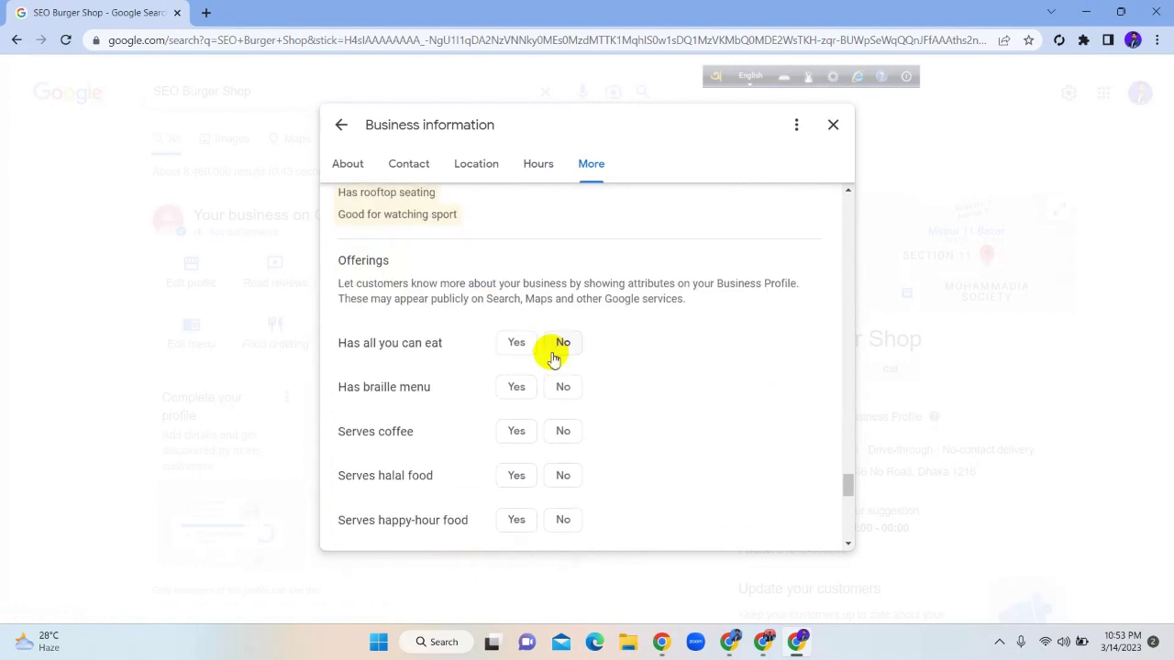
{"action": "scroll", "coordinate": [553, 357], "scroll_direction": "down", "scroll_amount": 1}
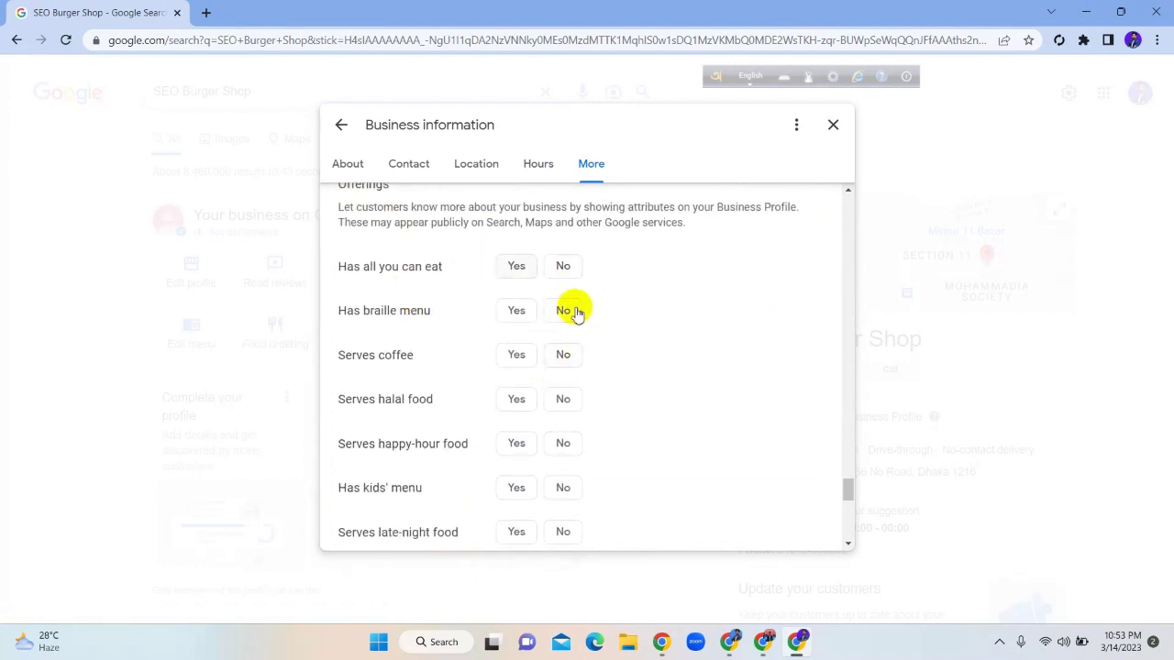
{"action": "scroll", "coordinate": [485, 380], "scroll_direction": "down", "scroll_amount": 2}
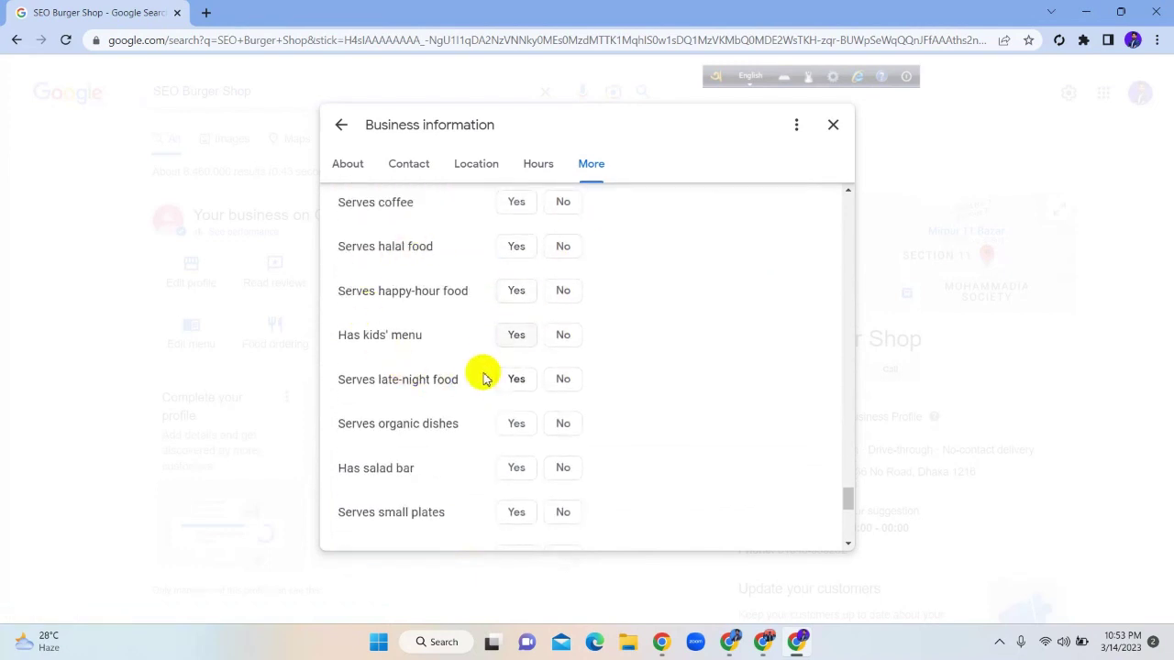
{"action": "scroll", "coordinate": [483, 375], "scroll_direction": "down", "scroll_amount": 2}
{"action": "scroll", "coordinate": [483, 378], "scroll_direction": "up", "scroll_amount": 3}
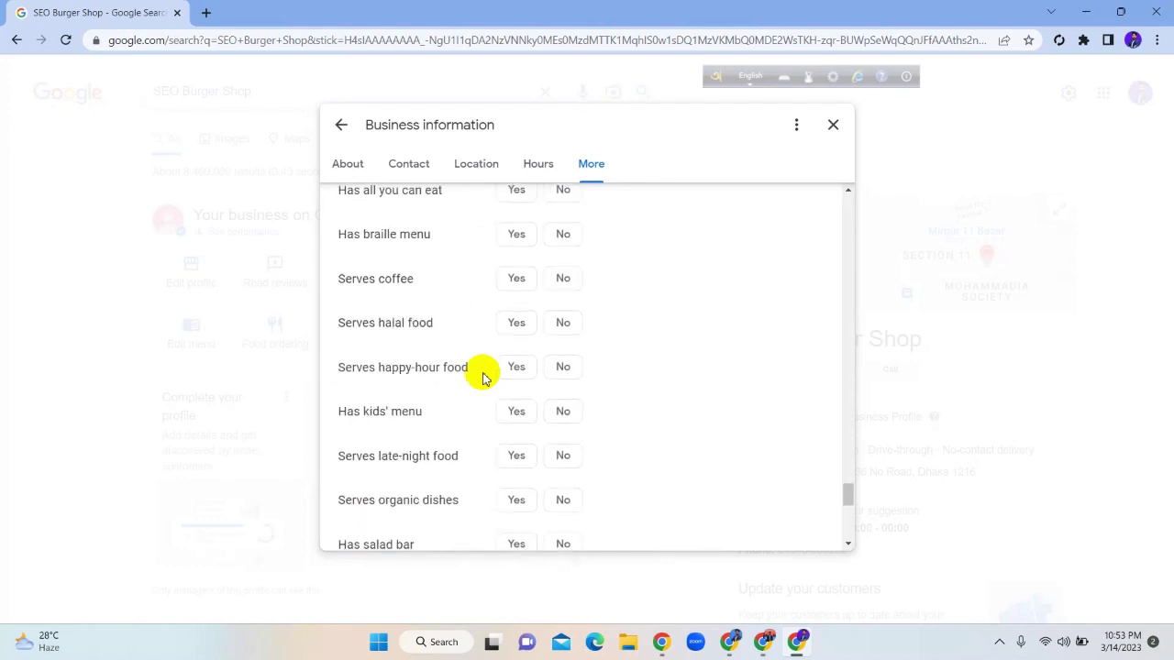
{"action": "scroll", "coordinate": [483, 378], "scroll_direction": "up", "scroll_amount": 2}
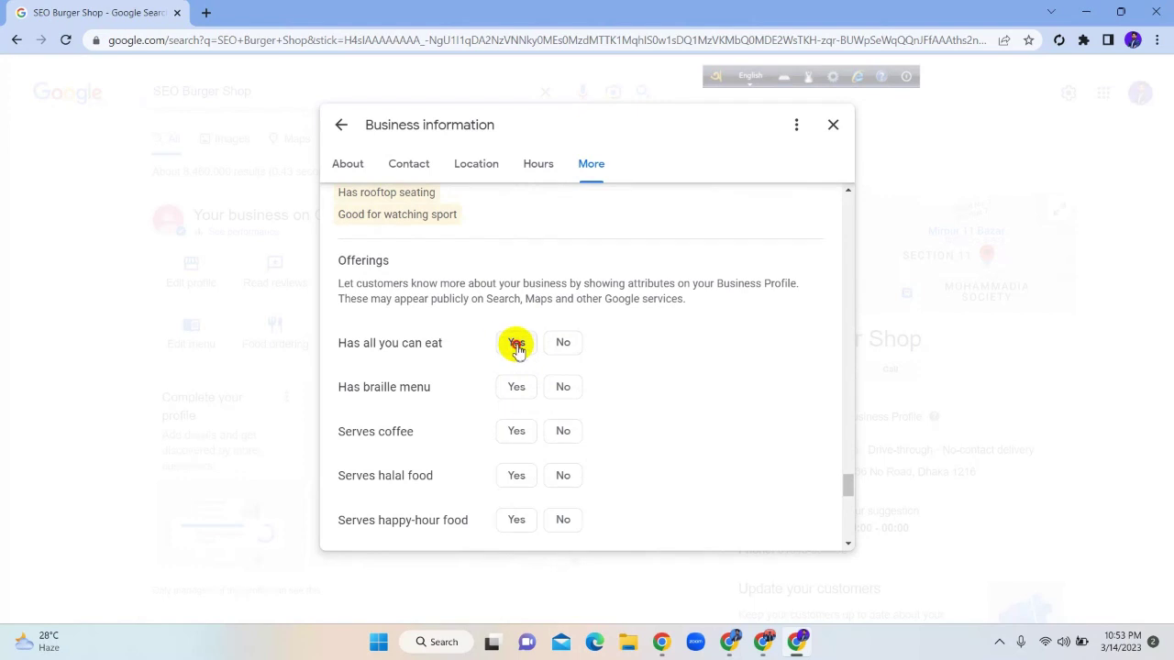
Set the Offerings attributes all you can eat, braille menu, coffee, halal food, happy-hour food, kids' menu and late-night food to Yes.
{"action": "left_click", "coordinate": [514, 341]}
{"action": "left_click", "coordinate": [516, 386]}
{"action": "scroll", "coordinate": [517, 367], "scroll_direction": "down", "scroll_amount": 2}
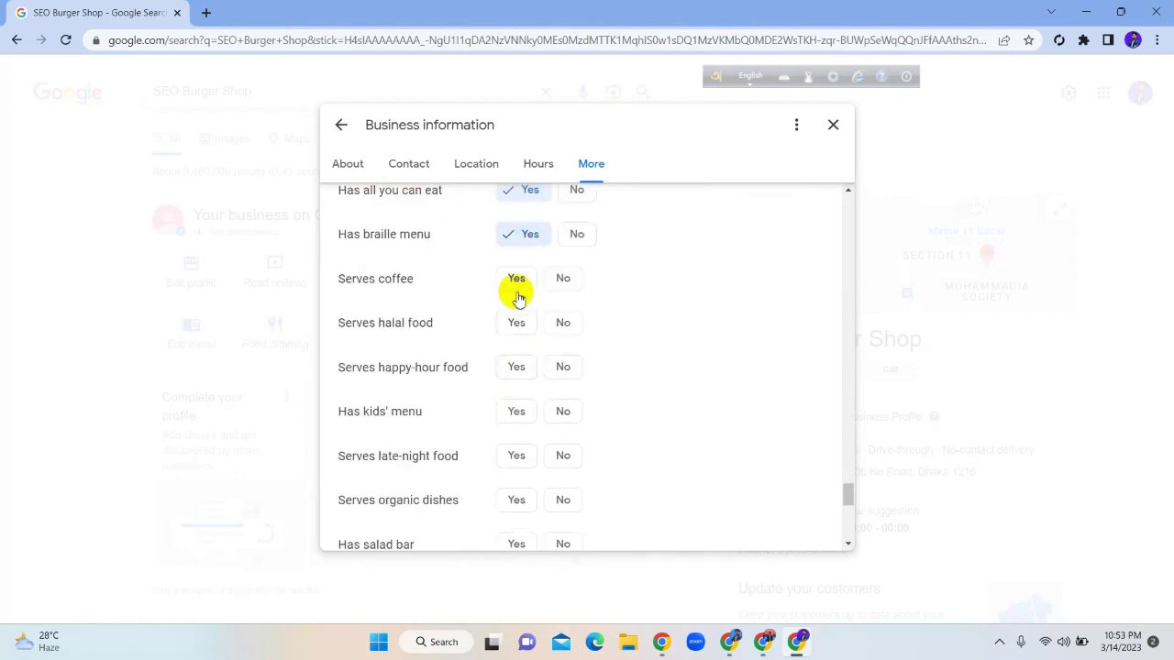
{"action": "left_click", "coordinate": [516, 298]}
{"action": "left_click", "coordinate": [516, 325]}
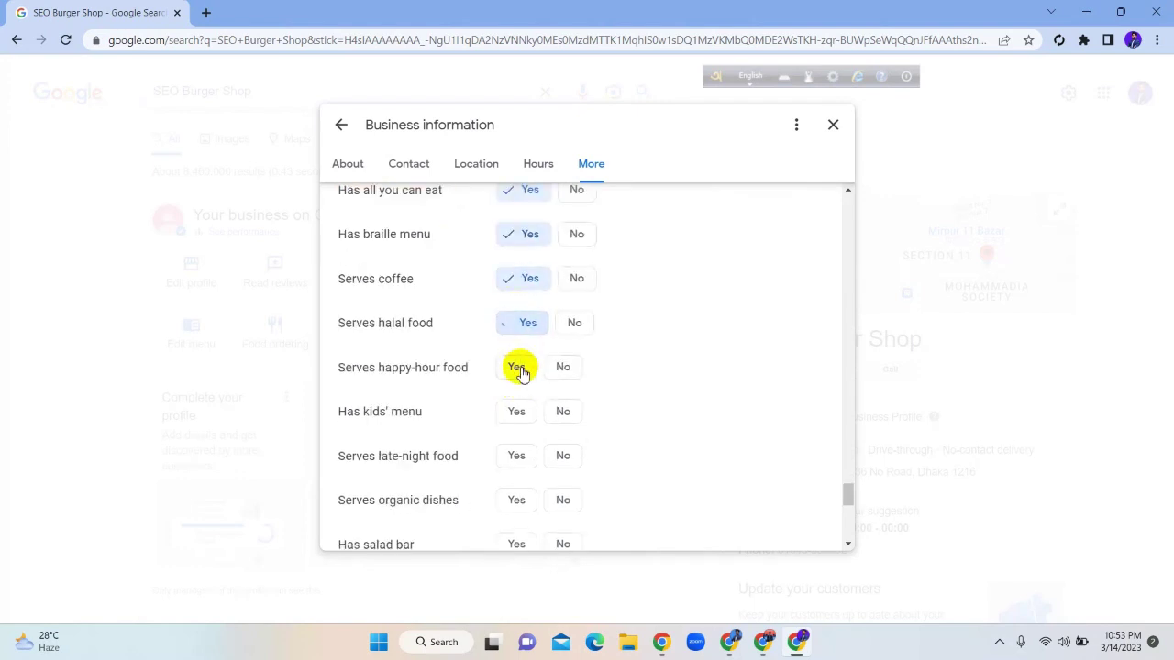
{"action": "left_click", "coordinate": [518, 368]}
{"action": "scroll", "coordinate": [520, 367], "scroll_direction": "down", "scroll_amount": 1}
{"action": "left_click", "coordinate": [516, 338]}
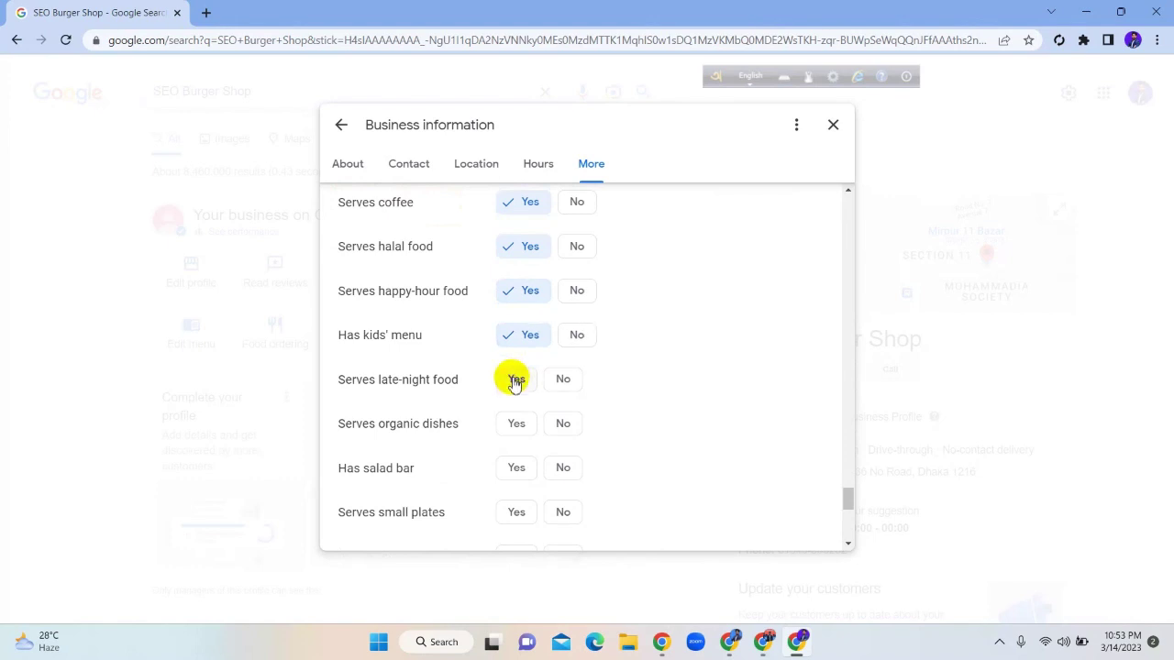
{"action": "left_click", "coordinate": [515, 380]}
Set the Offerings attributes organic dishes, salad bar, small plates, vegan options and vegetarian options to Yes, and save the Offerings.
{"action": "scroll", "coordinate": [514, 382], "scroll_direction": "down", "scroll_amount": 1}
{"action": "scroll", "coordinate": [515, 384], "scroll_direction": "down", "scroll_amount": 1}
{"action": "left_click", "coordinate": [515, 271]}
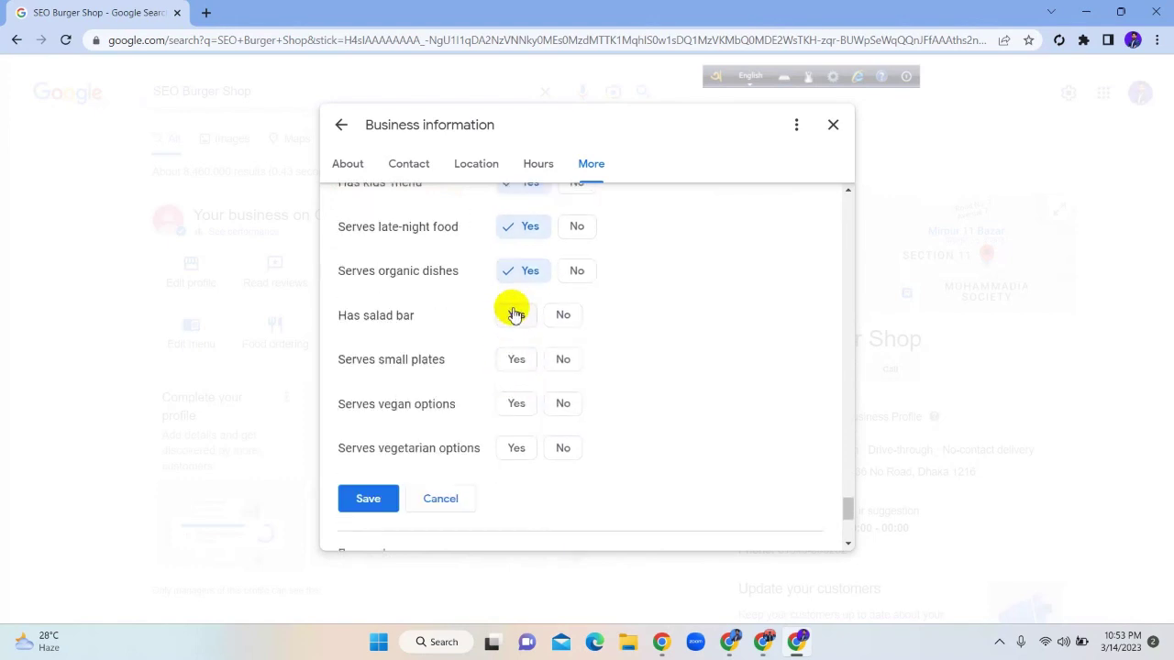
{"action": "left_click", "coordinate": [513, 316]}
{"action": "left_click", "coordinate": [516, 359]}
{"action": "scroll", "coordinate": [516, 353], "scroll_direction": "down", "scroll_amount": 1}
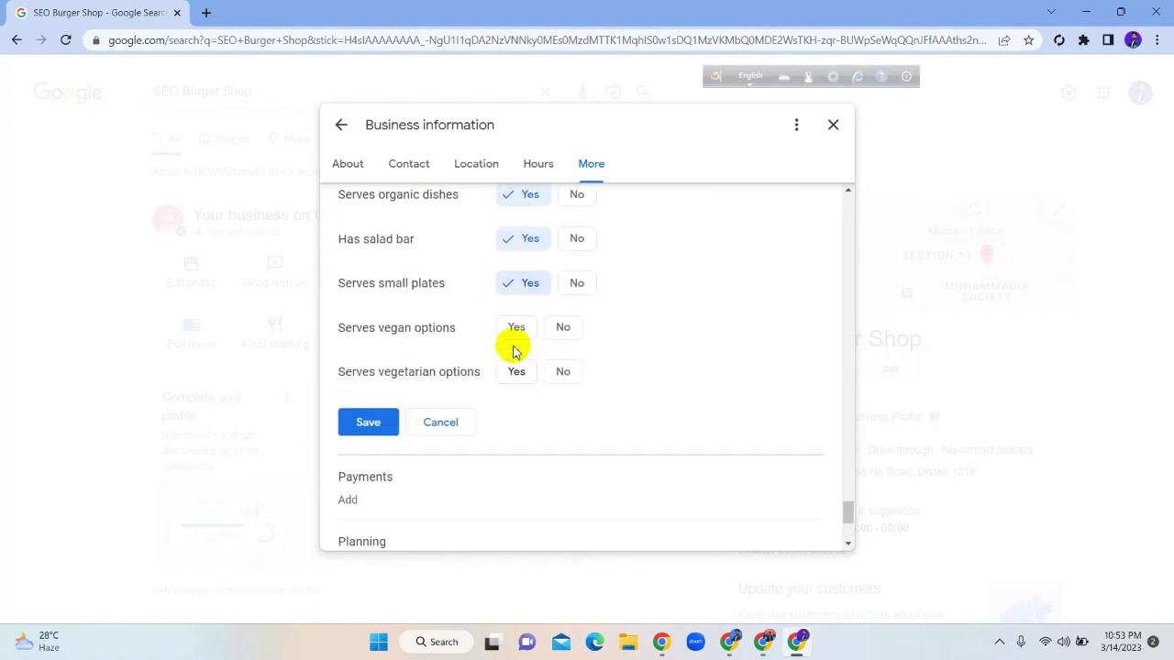
{"action": "left_click", "coordinate": [517, 328]}
{"action": "left_click", "coordinate": [519, 370]}
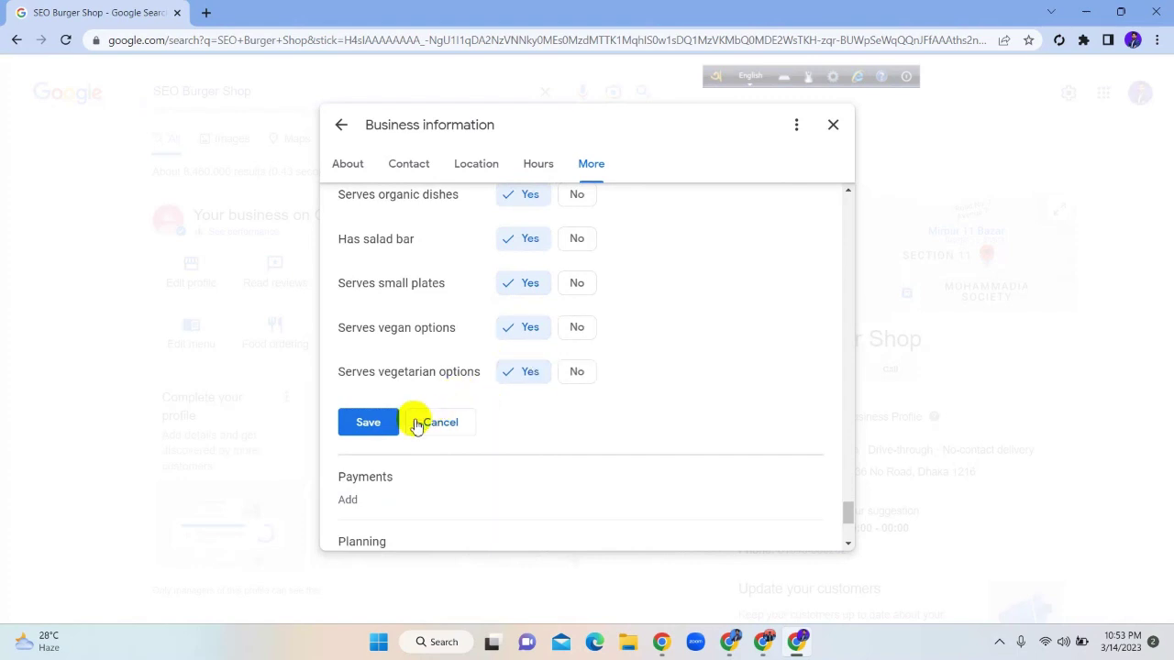
{"action": "left_click", "coordinate": [374, 424]}
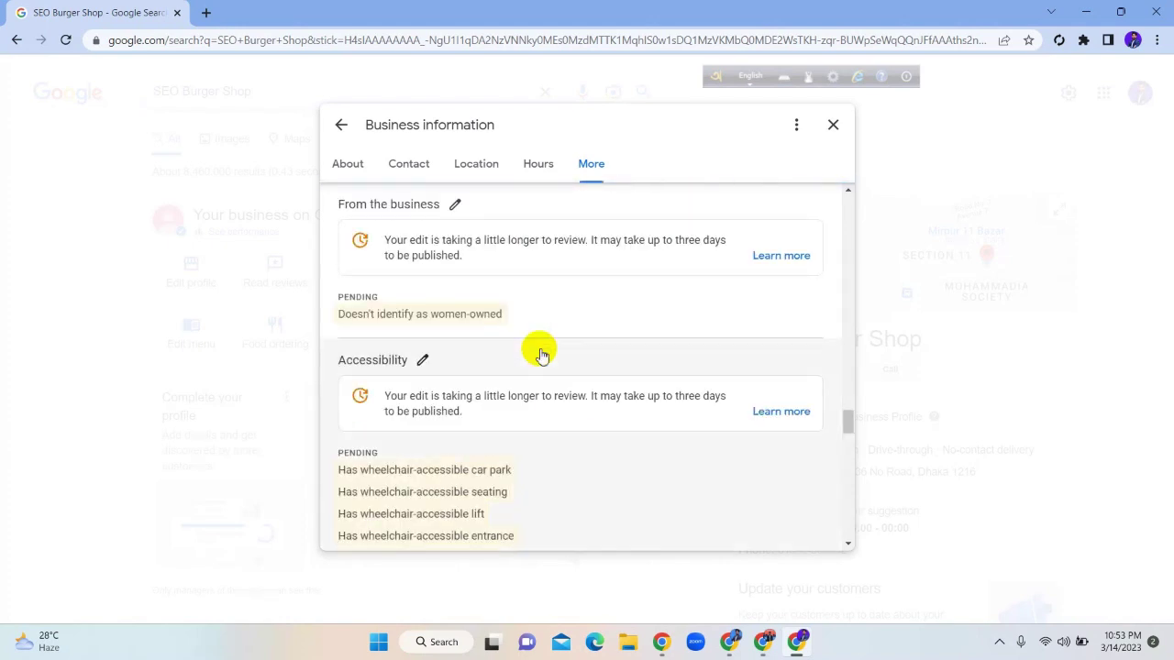
Open the Payments attributes for editing and set Cash only to Yes and Accepts cheques to No.
{"action": "scroll", "coordinate": [541, 352], "scroll_direction": "down", "scroll_amount": 6}
{"action": "scroll", "coordinate": [541, 352], "scroll_direction": "down", "scroll_amount": 10}
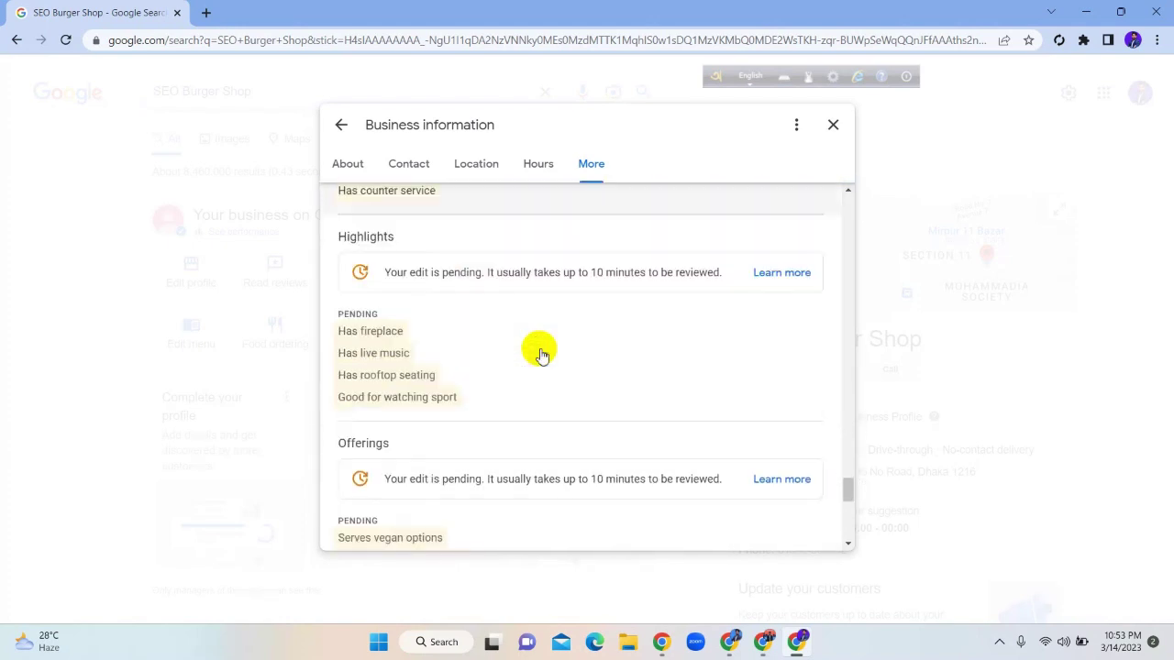
{"action": "scroll", "coordinate": [541, 354], "scroll_direction": "down", "scroll_amount": 1}
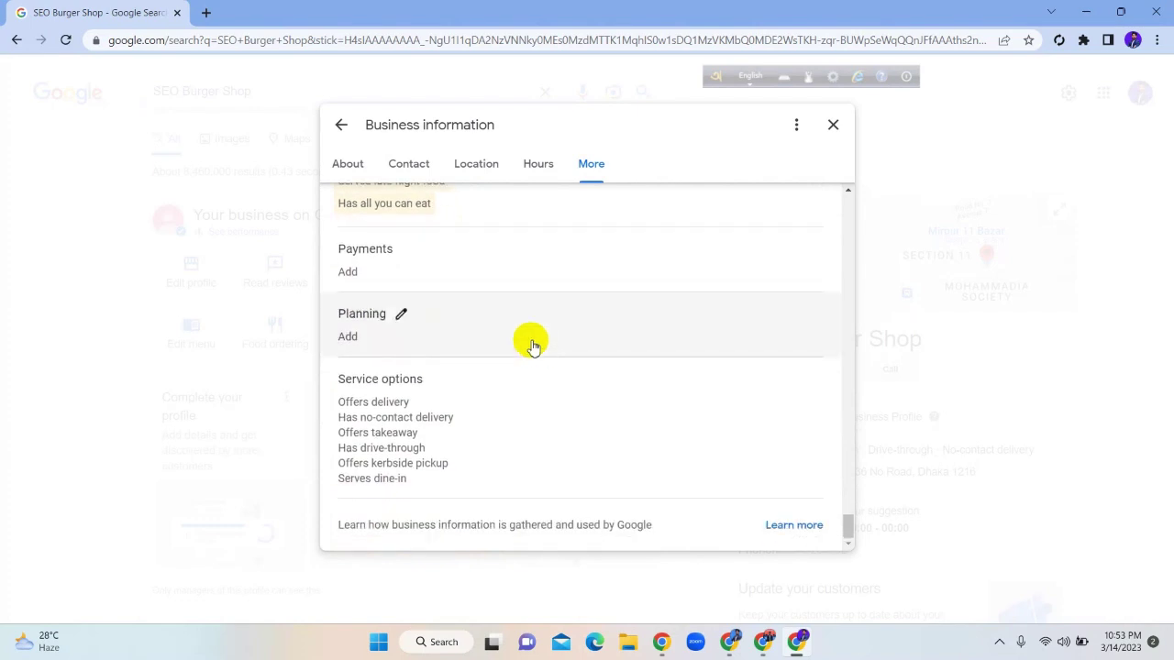
{"action": "mouse_move", "coordinate": [388, 244]}
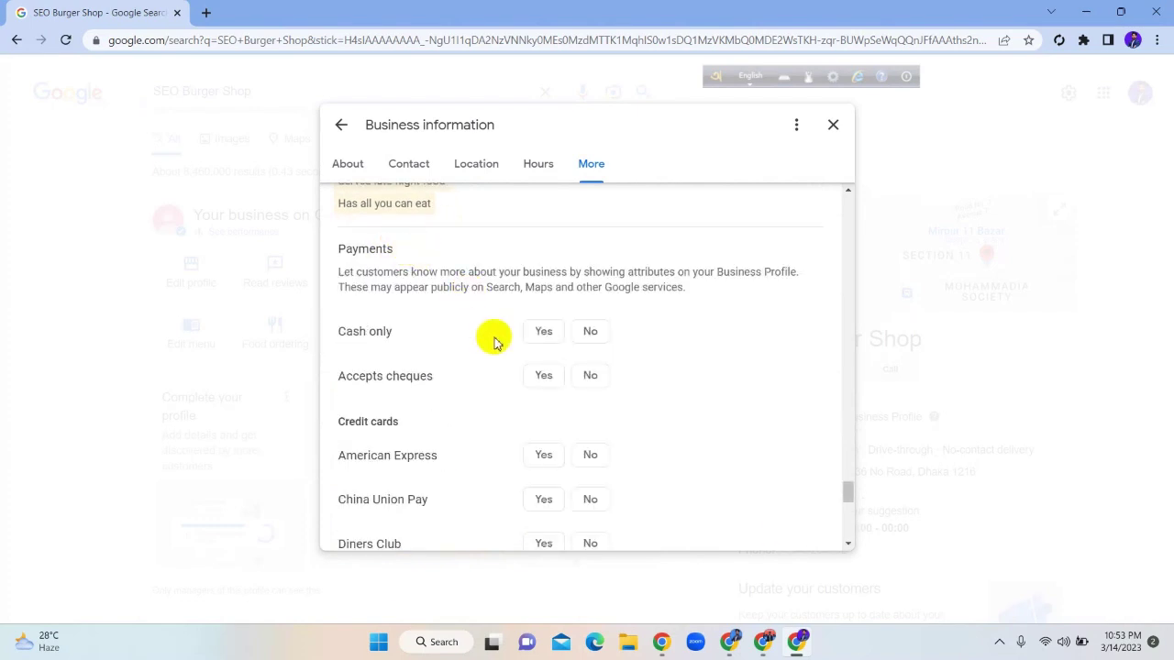
{"action": "scroll", "coordinate": [513, 326], "scroll_direction": "down", "scroll_amount": 1}
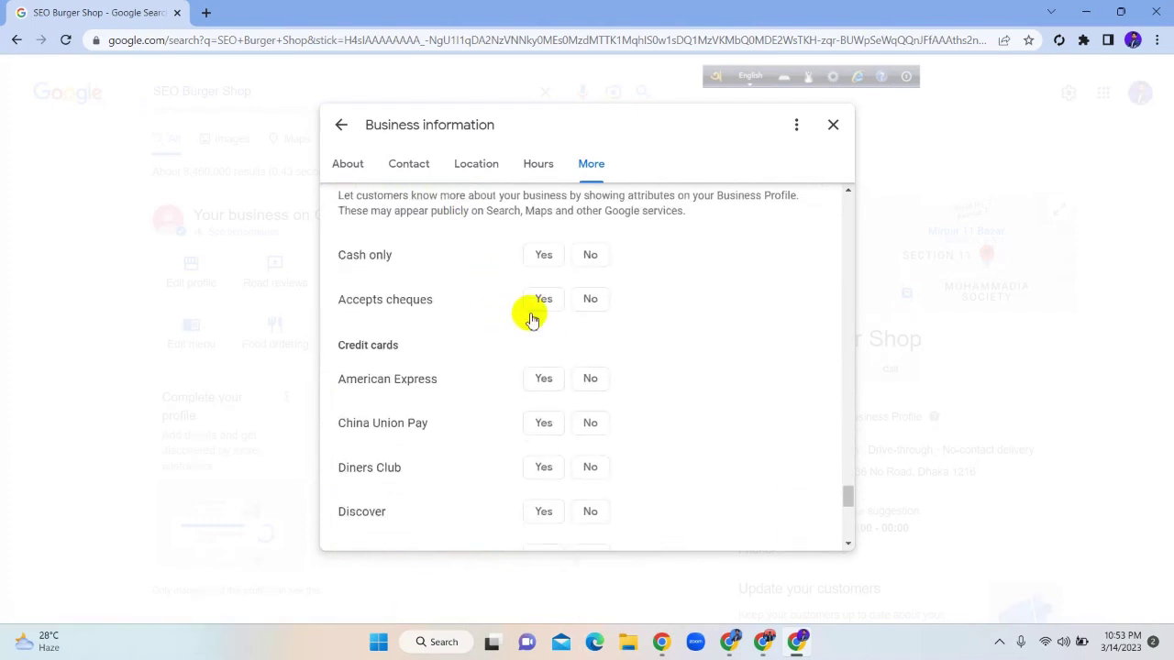
{"action": "left_click", "coordinate": [542, 261]}
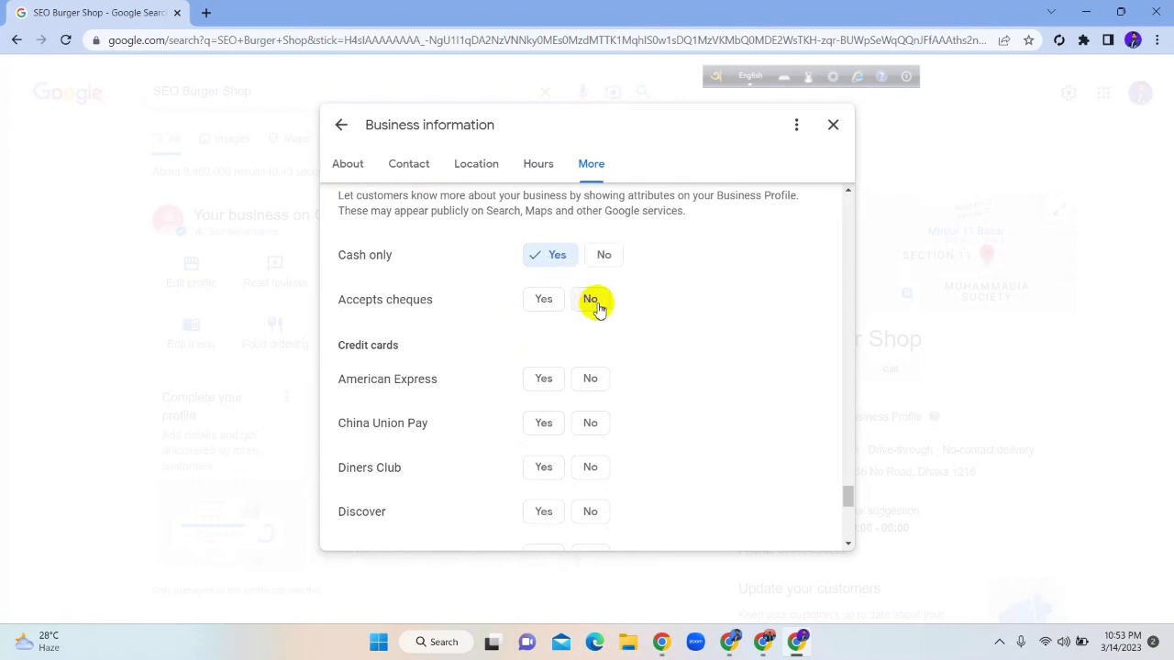
{"action": "left_click", "coordinate": [595, 304]}
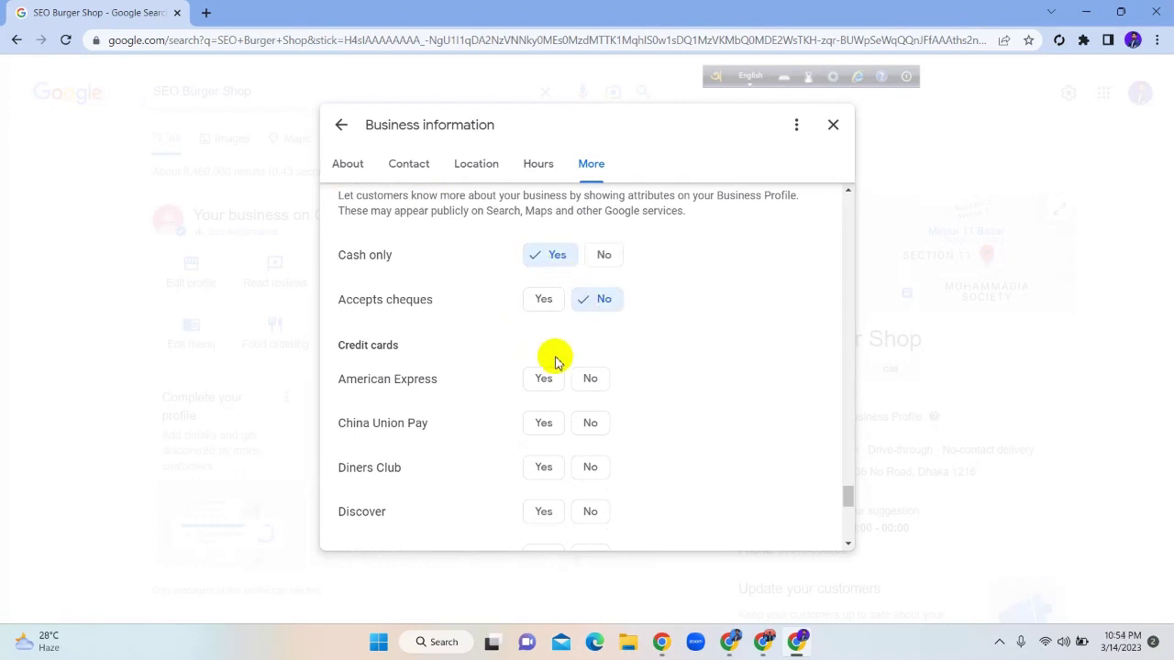
Set American Express, China Union Pay, Diners Club, Mastercard, VISA, debit cards and NFC mobile payments to Yes, and Discover and JCB to No.
{"action": "left_click", "coordinate": [546, 395]}
{"action": "left_click", "coordinate": [541, 423]}
{"action": "scroll", "coordinate": [539, 424], "scroll_direction": "down", "scroll_amount": 1}
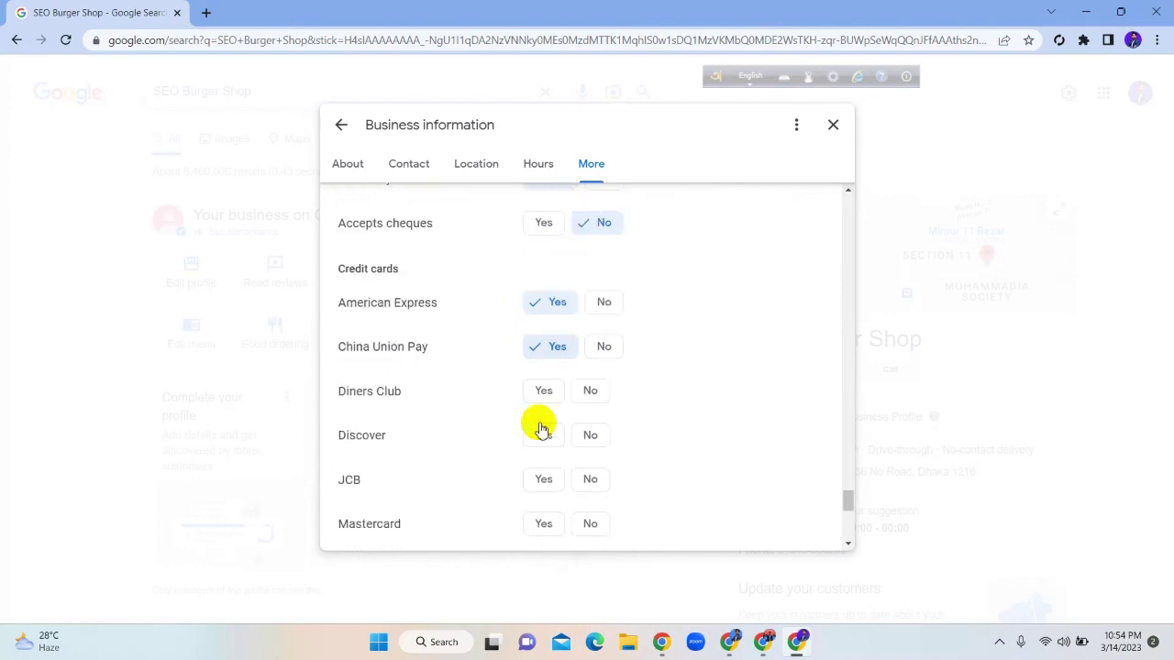
{"action": "left_click", "coordinate": [543, 394]}
{"action": "scroll", "coordinate": [539, 403], "scroll_direction": "down", "scroll_amount": 2}
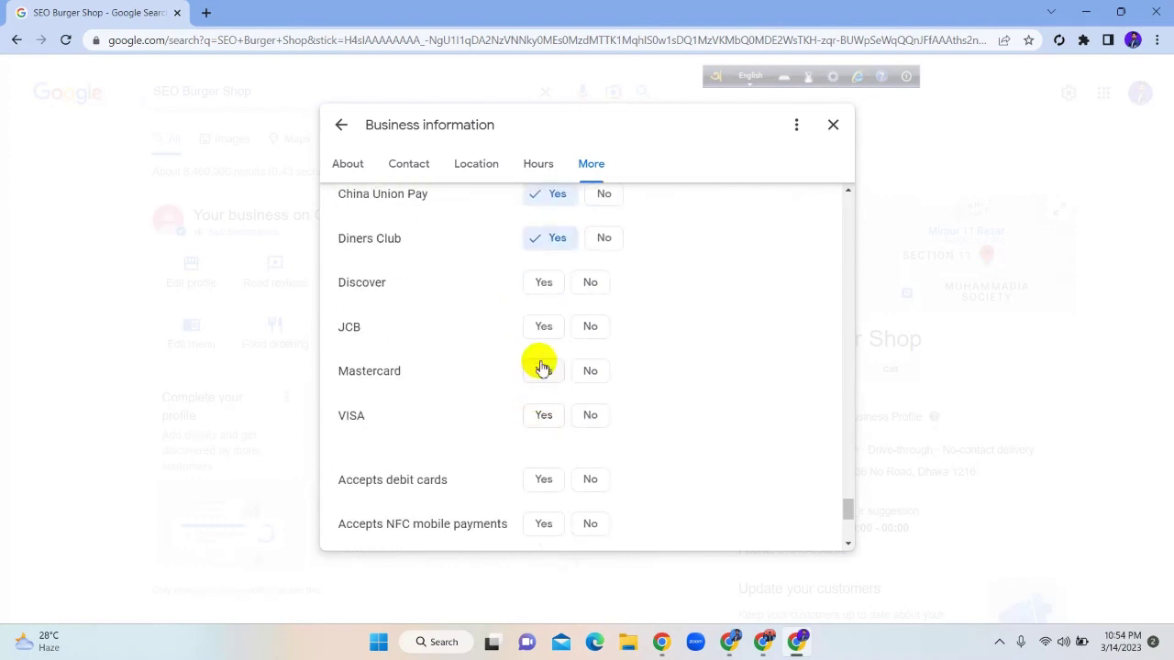
{"action": "left_click", "coordinate": [544, 371]}
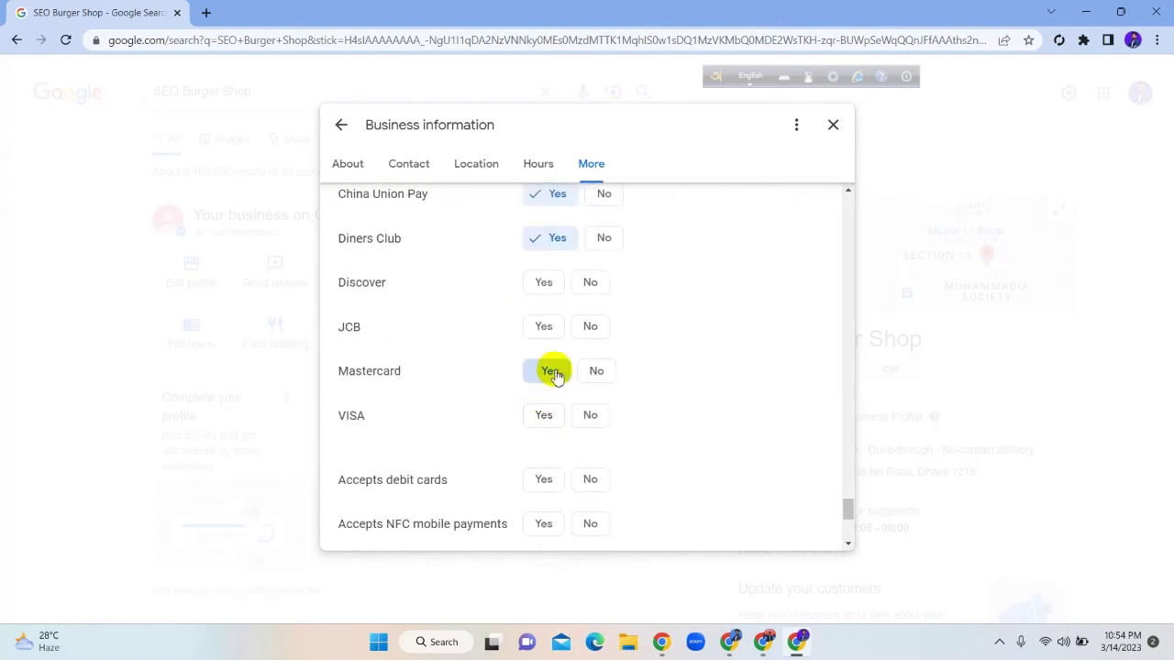
{"action": "left_click", "coordinate": [588, 285]}
{"action": "left_click", "coordinate": [589, 328]}
{"action": "scroll", "coordinate": [573, 362], "scroll_direction": "down", "scroll_amount": 1}
{"action": "left_click", "coordinate": [544, 340]}
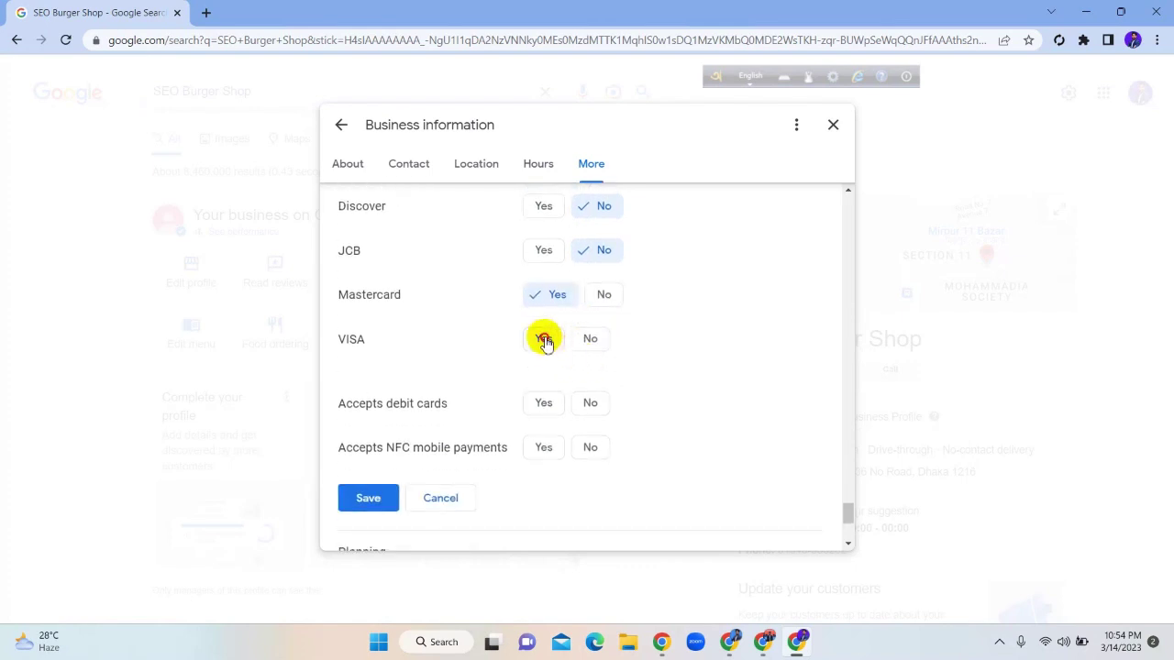
{"action": "left_click", "coordinate": [542, 403]}
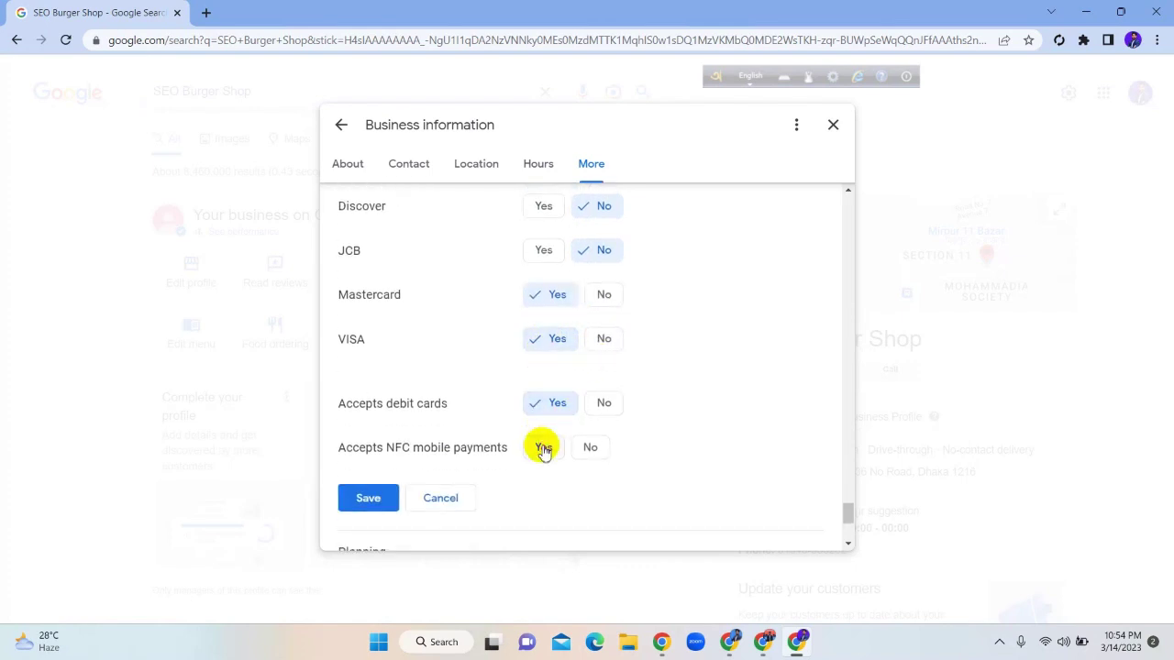
{"action": "left_click", "coordinate": [544, 447]}
Switch to the Google Meet call and request muting the participant whose microphone is on.
{"action": "left_click", "coordinate": [763, 640]}
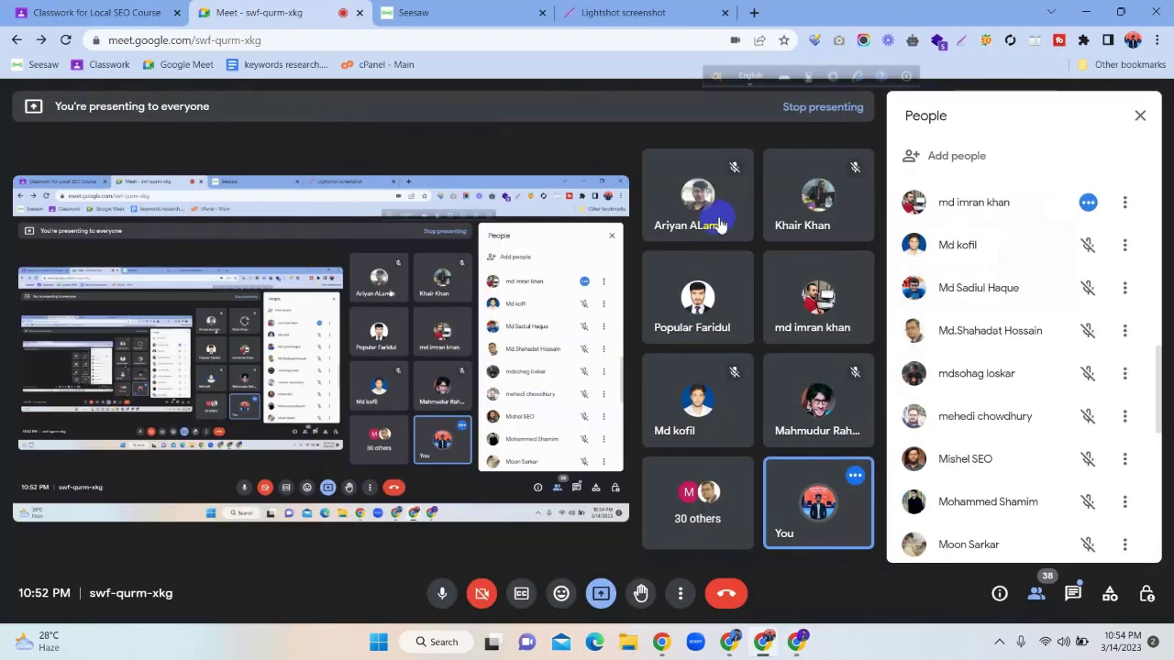
{"action": "mouse_move", "coordinate": [815, 333]}
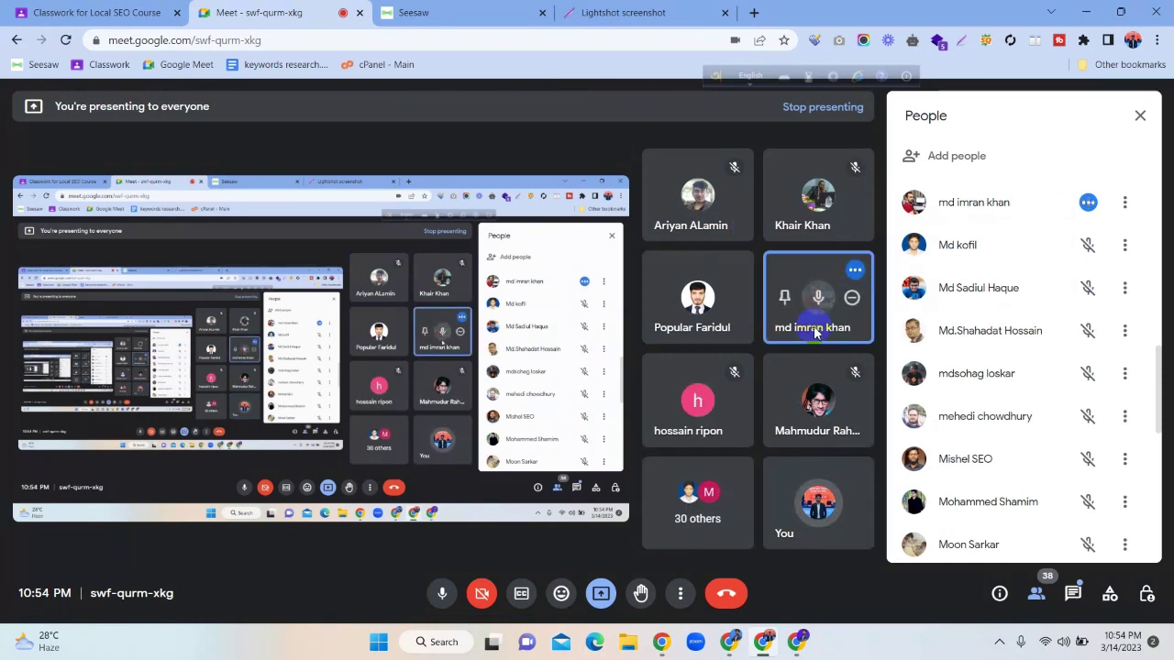
{"action": "left_click", "coordinate": [818, 296]}
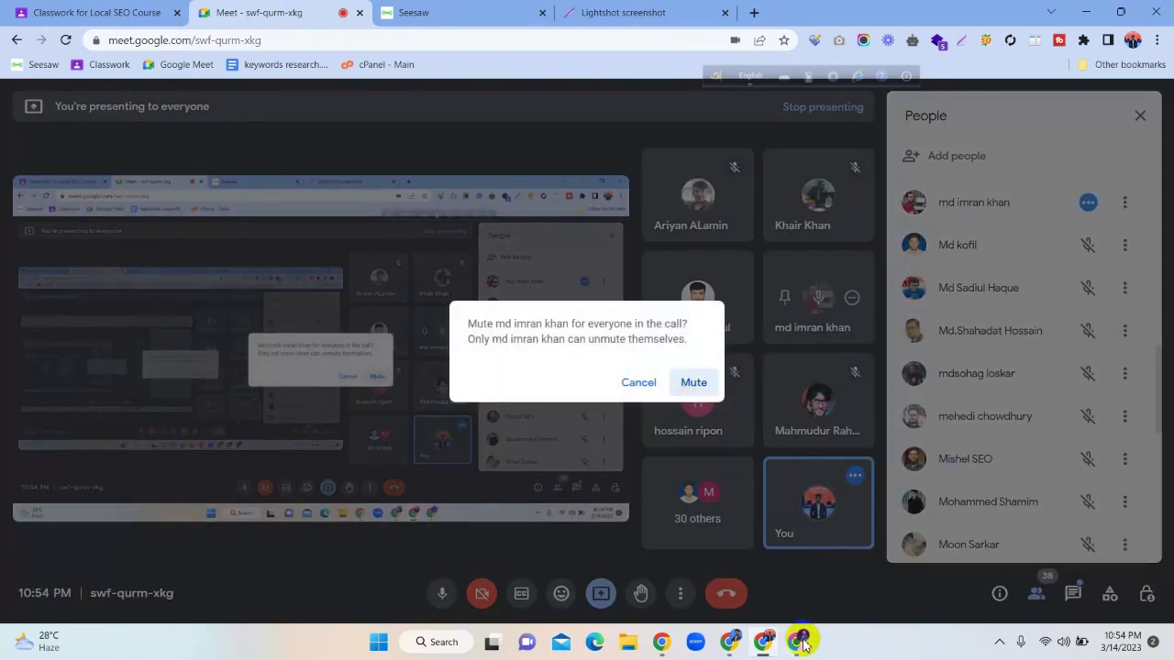
Switch back to the SEO Burger Shop business profile in Chrome and save the Payments attributes.
{"action": "left_click", "coordinate": [801, 642]}
{"action": "left_click", "coordinate": [573, 396]}
{"action": "scroll", "coordinate": [414, 392], "scroll_direction": "down", "scroll_amount": 2}
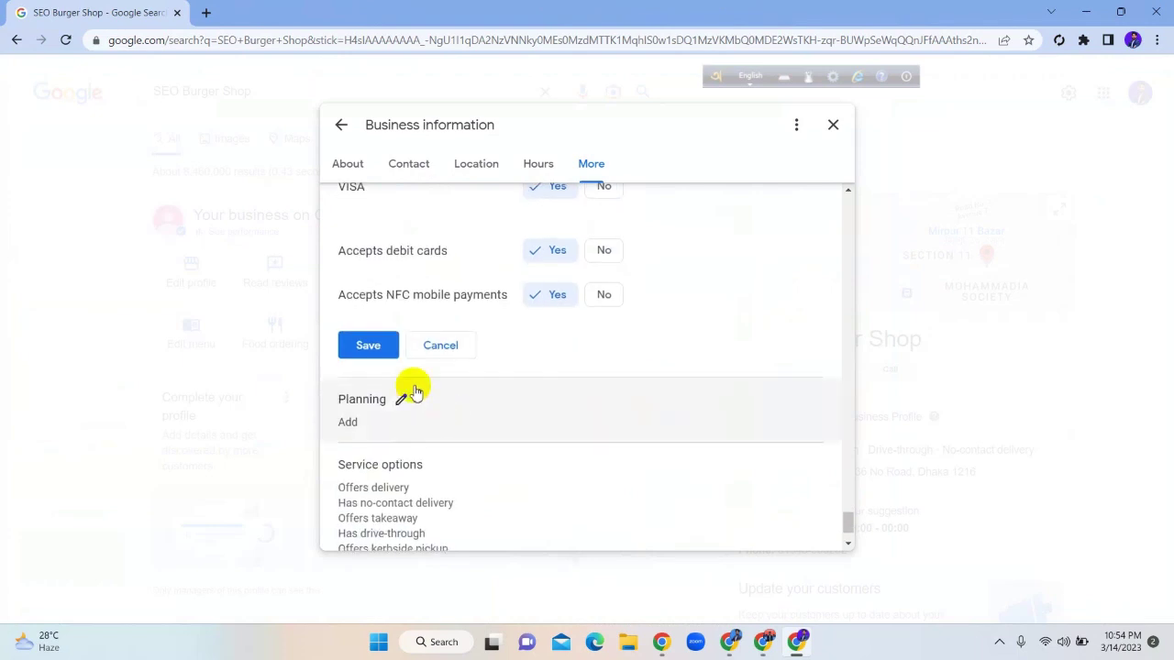
{"action": "left_click", "coordinate": [368, 345]}
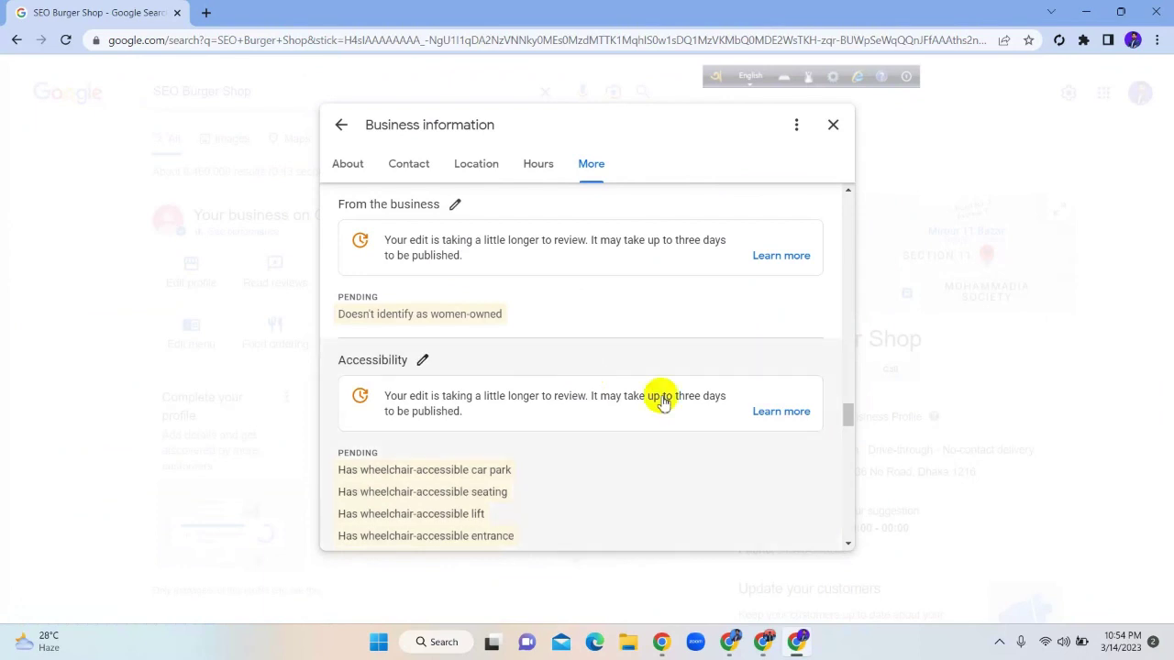
Set the Planning attributes Reservations required and Accepts reservations to Yes, save them, and close the business information.
{"action": "left_click_drag", "start_coordinate": [845, 422], "coordinate": [853, 545]}
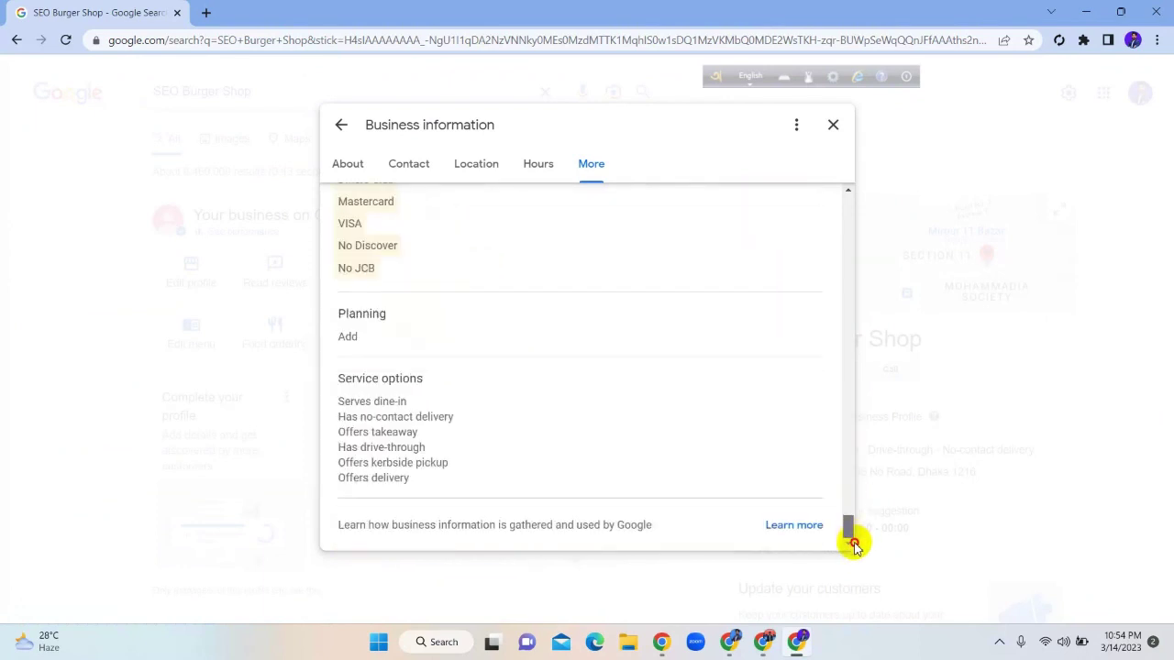
{"action": "mouse_move", "coordinate": [471, 355]}
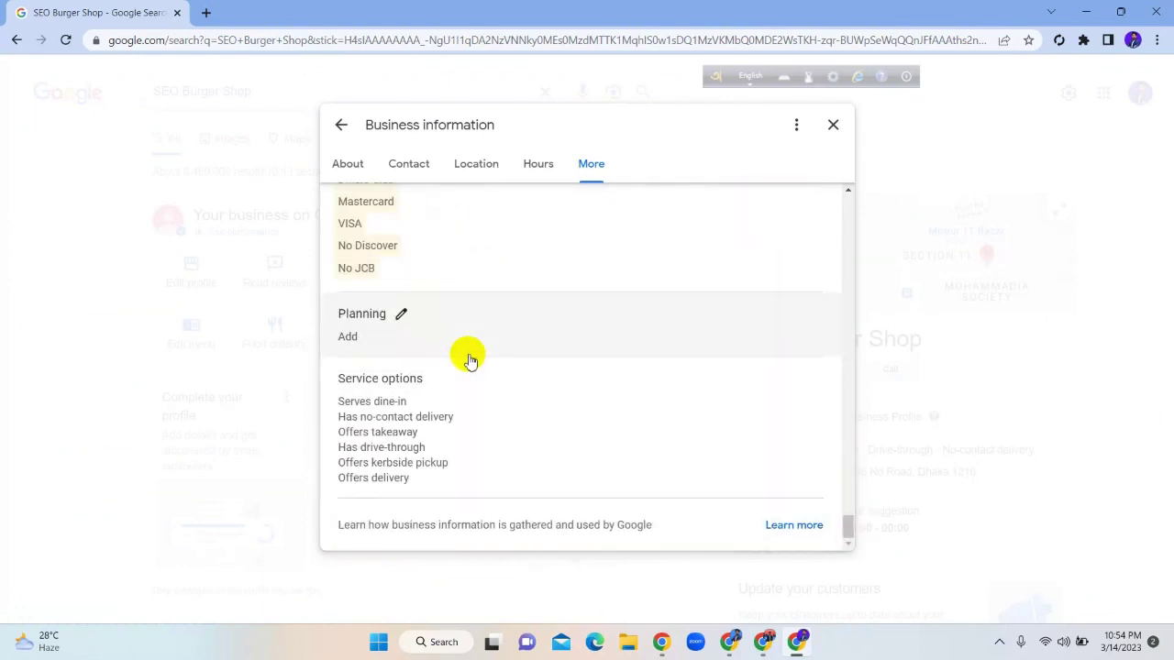
{"action": "left_click", "coordinate": [399, 314]}
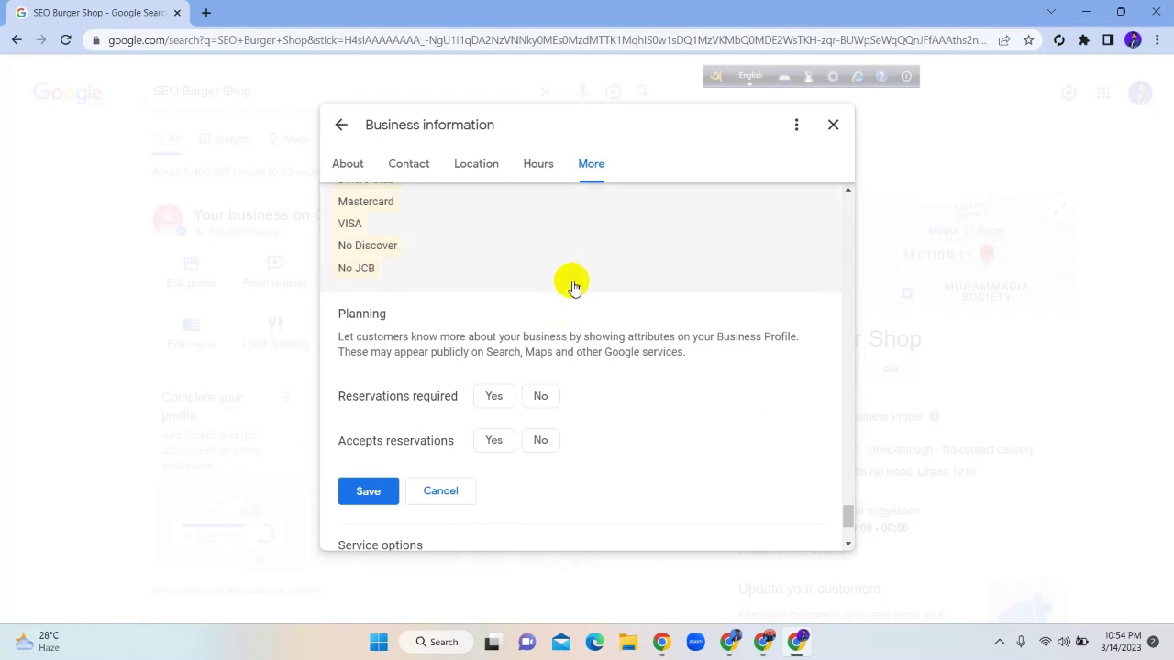
{"action": "scroll", "coordinate": [572, 287], "scroll_direction": "down", "scroll_amount": 2}
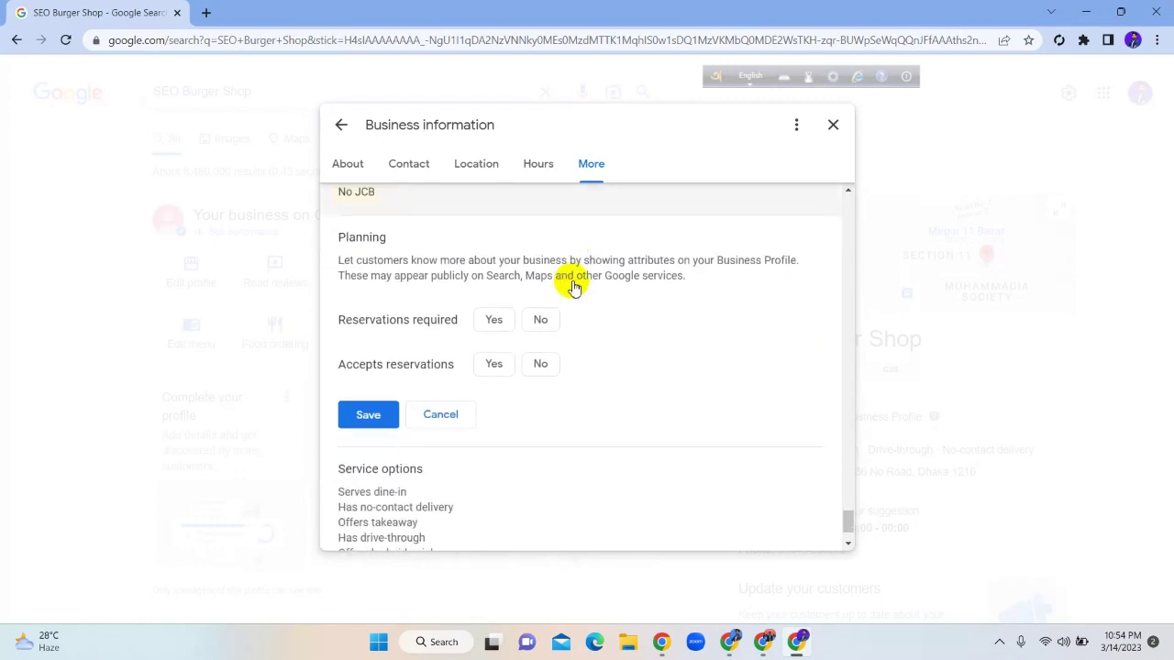
{"action": "left_click", "coordinate": [502, 327]}
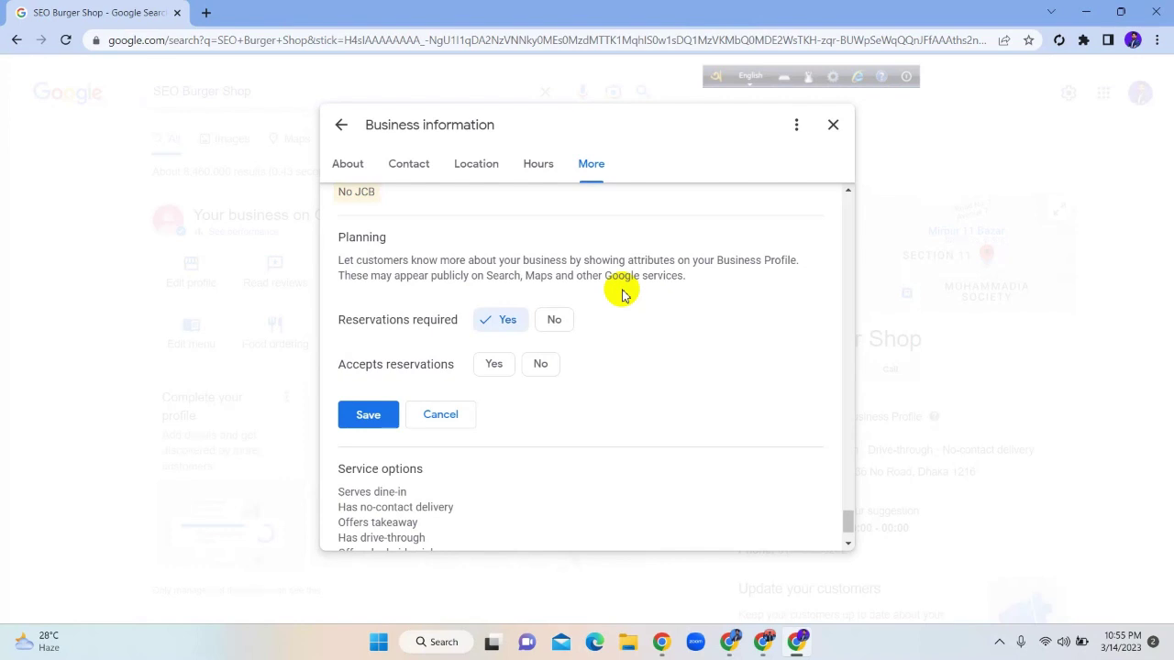
{"action": "left_click", "coordinate": [489, 370]}
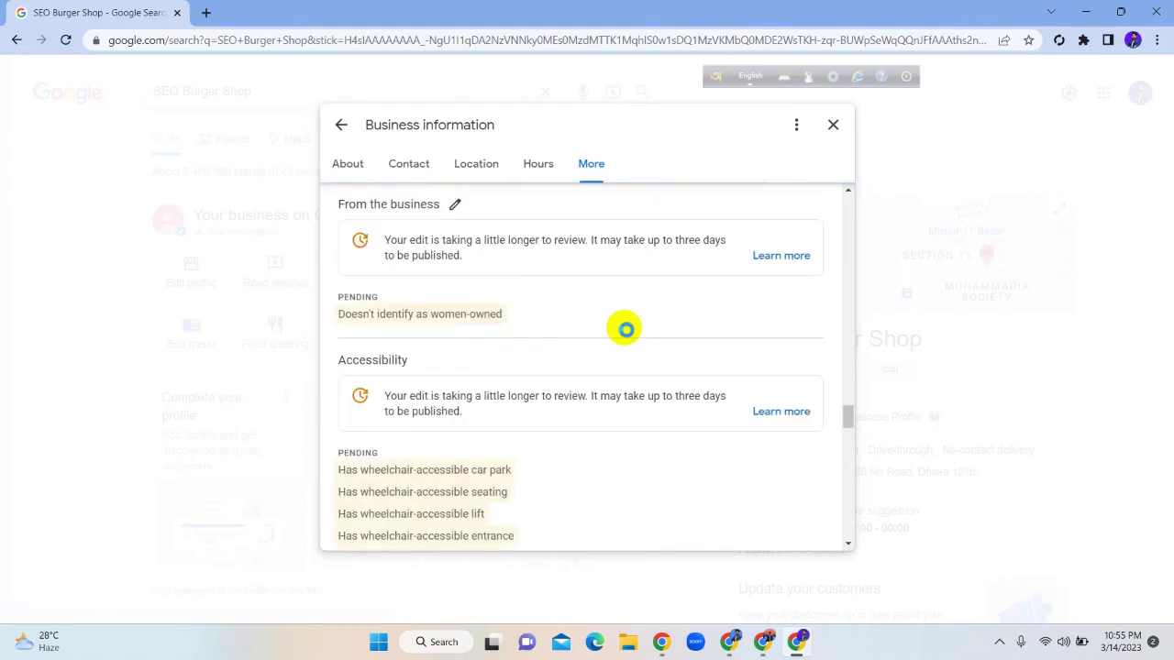
{"action": "scroll", "coordinate": [624, 329], "scroll_direction": "down", "scroll_amount": 10}
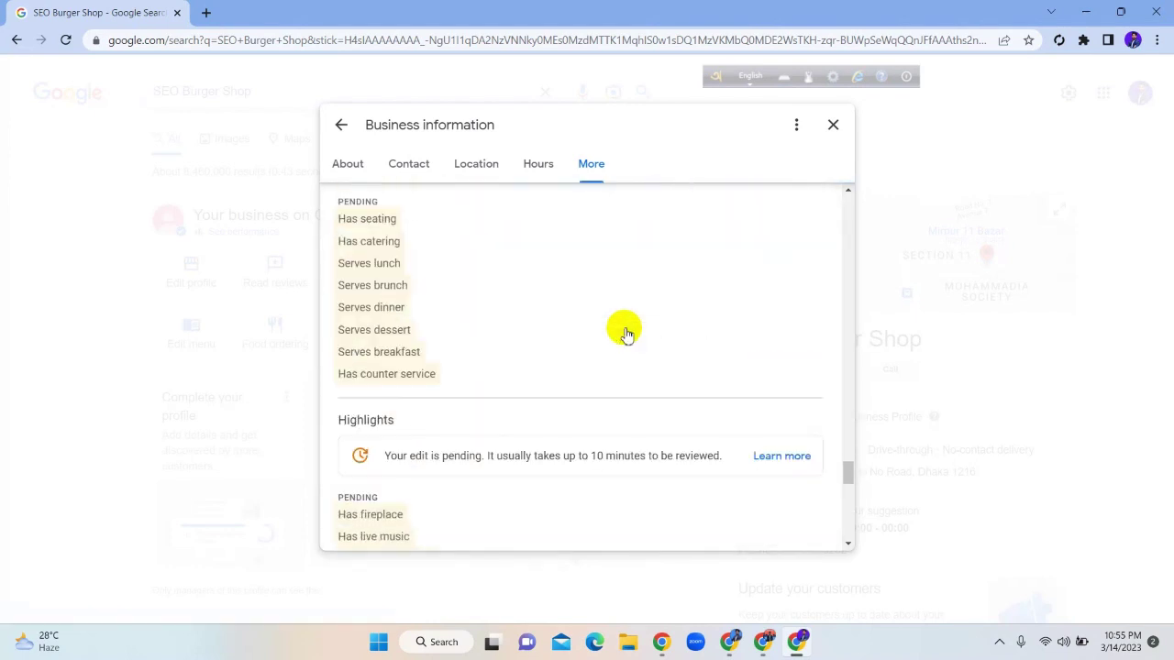
{"action": "scroll", "coordinate": [625, 332], "scroll_direction": "down", "scroll_amount": 10}
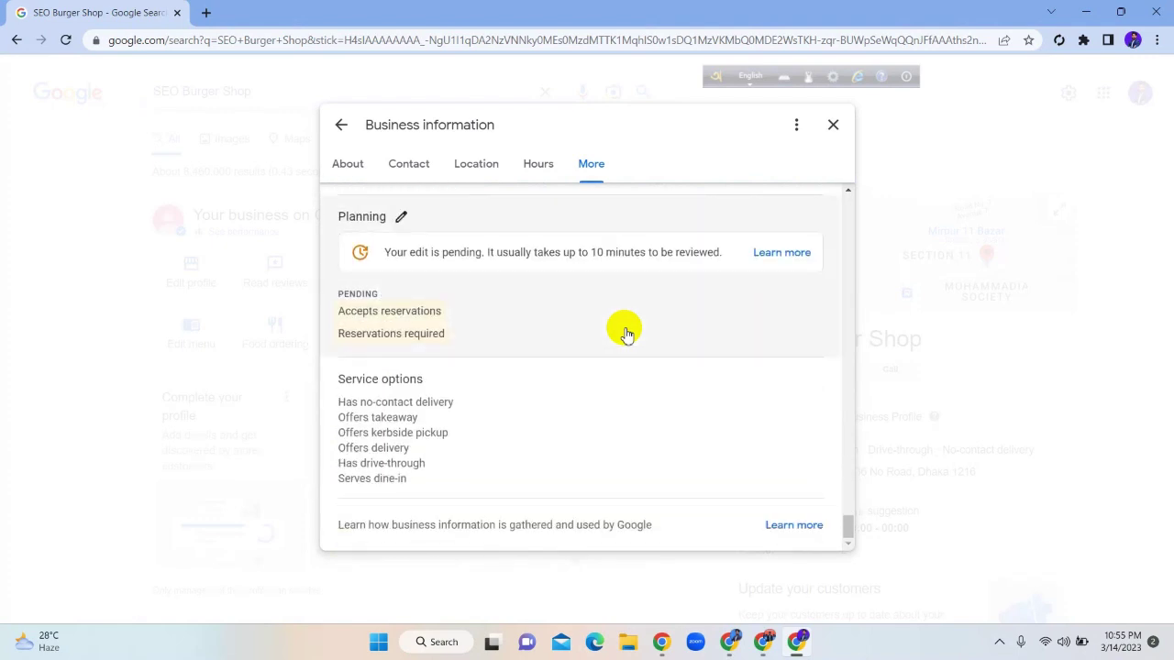
{"action": "left_click", "coordinate": [832, 126]}
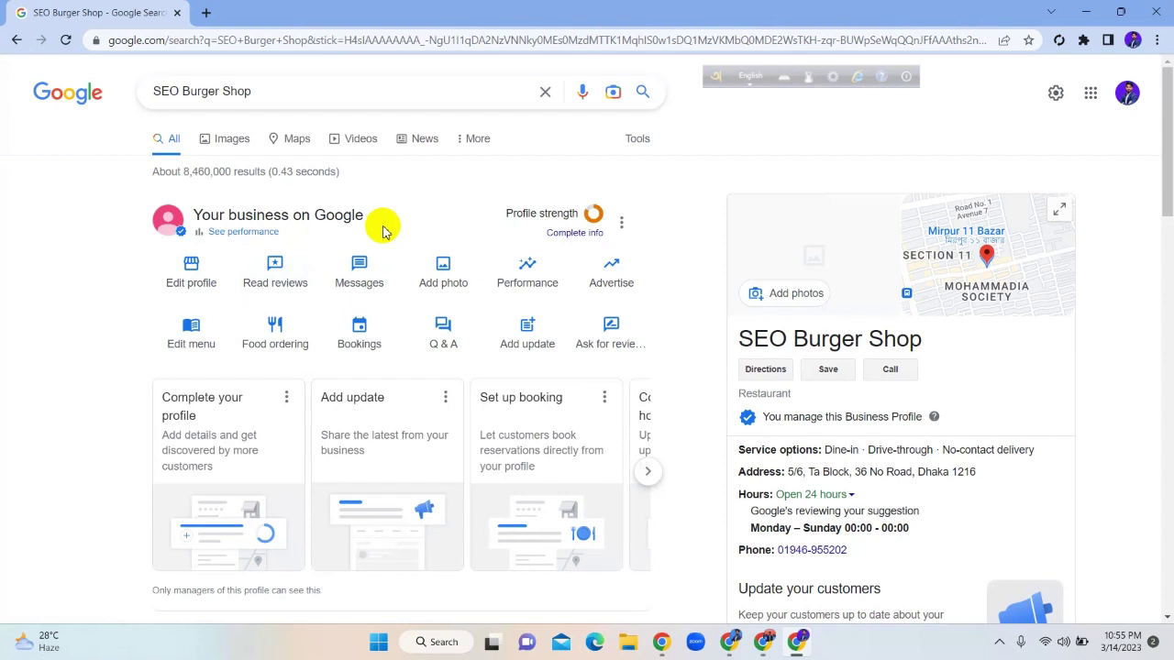
Turn on chat in the profile's Messages so customers can message the business, and finish the setup.
{"action": "left_click", "coordinate": [349, 271]}
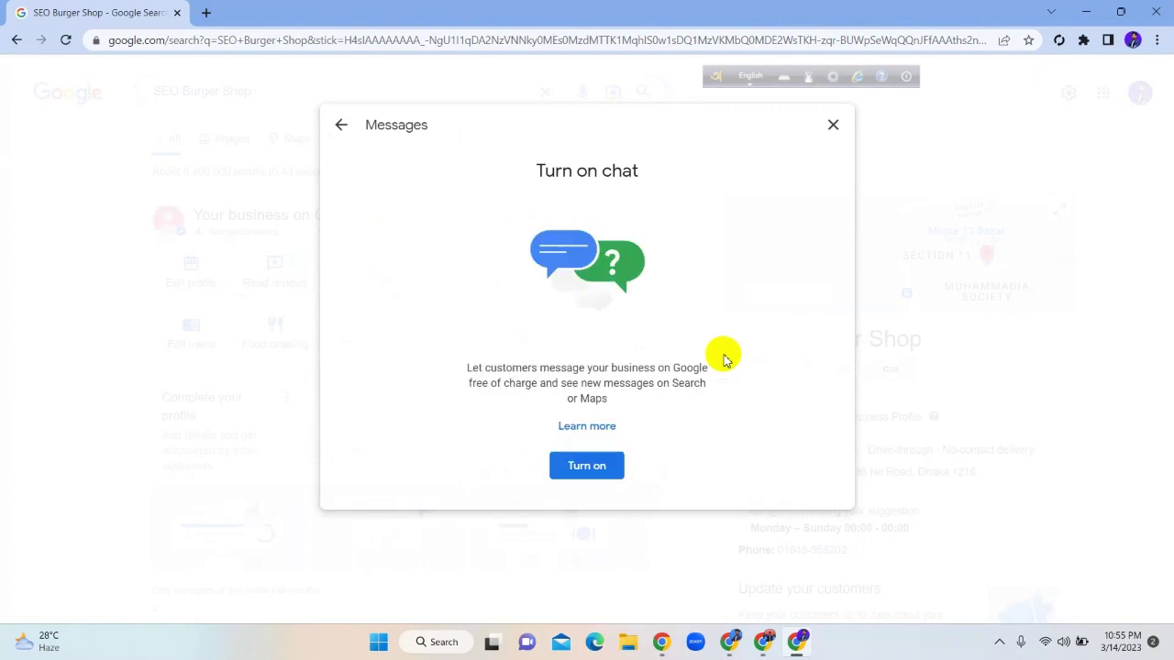
{"action": "left_click", "coordinate": [600, 466]}
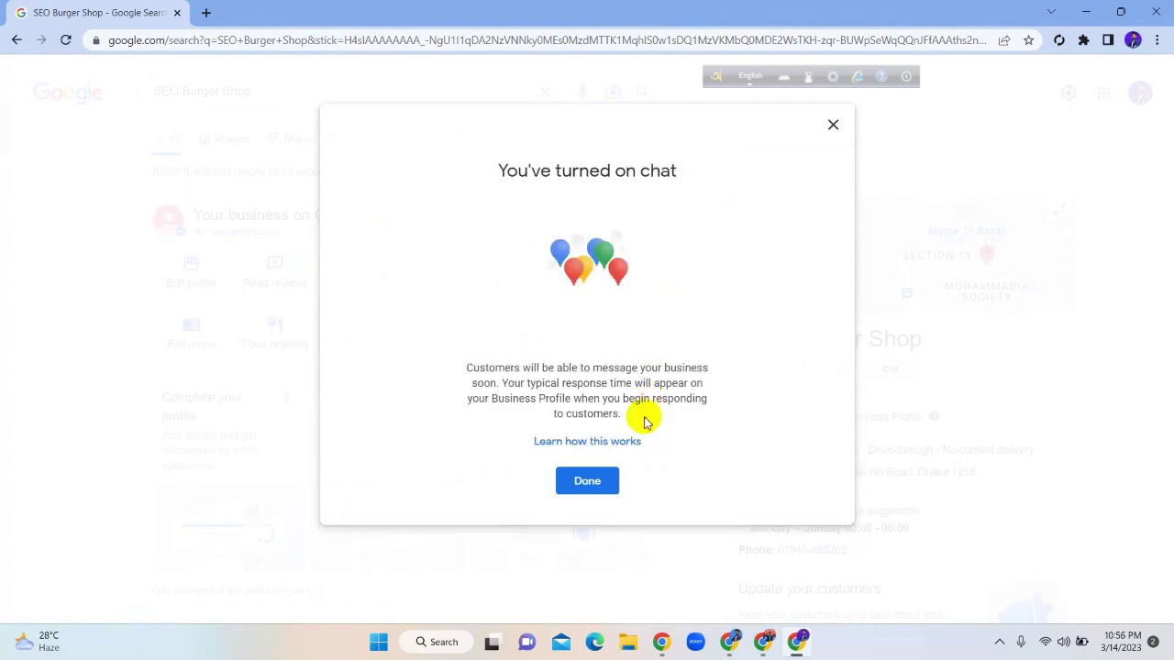
{"action": "left_click", "coordinate": [587, 481]}
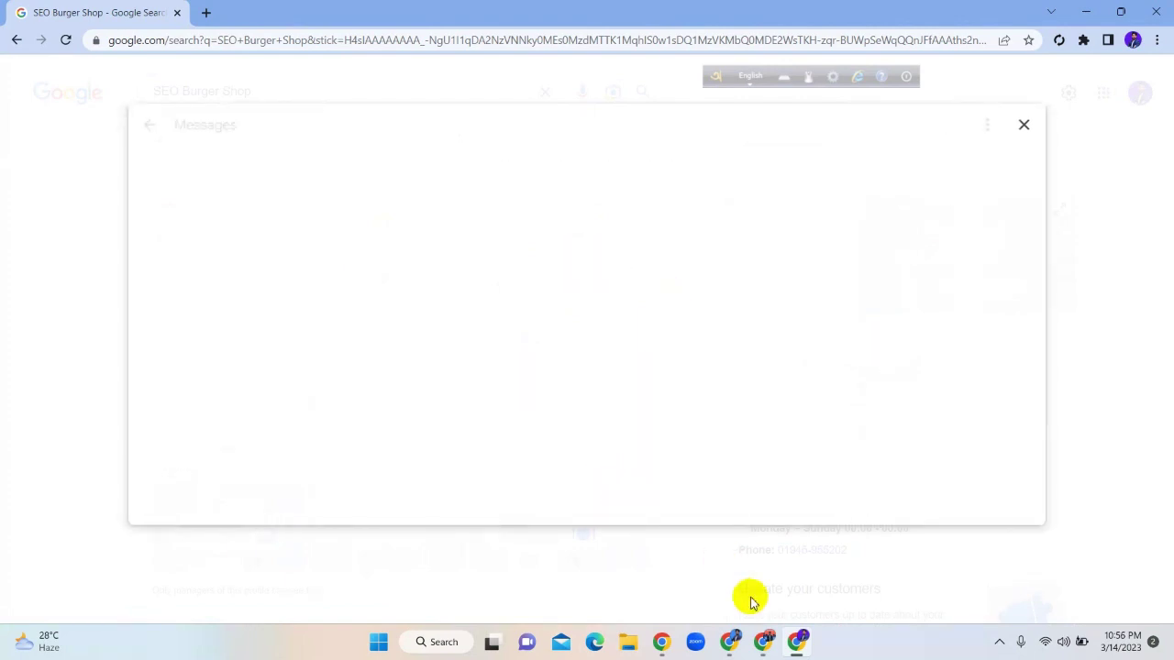
Switch to the Google Meet call and admit the person asking to join.
{"action": "key", "text": "alt+Tab"}
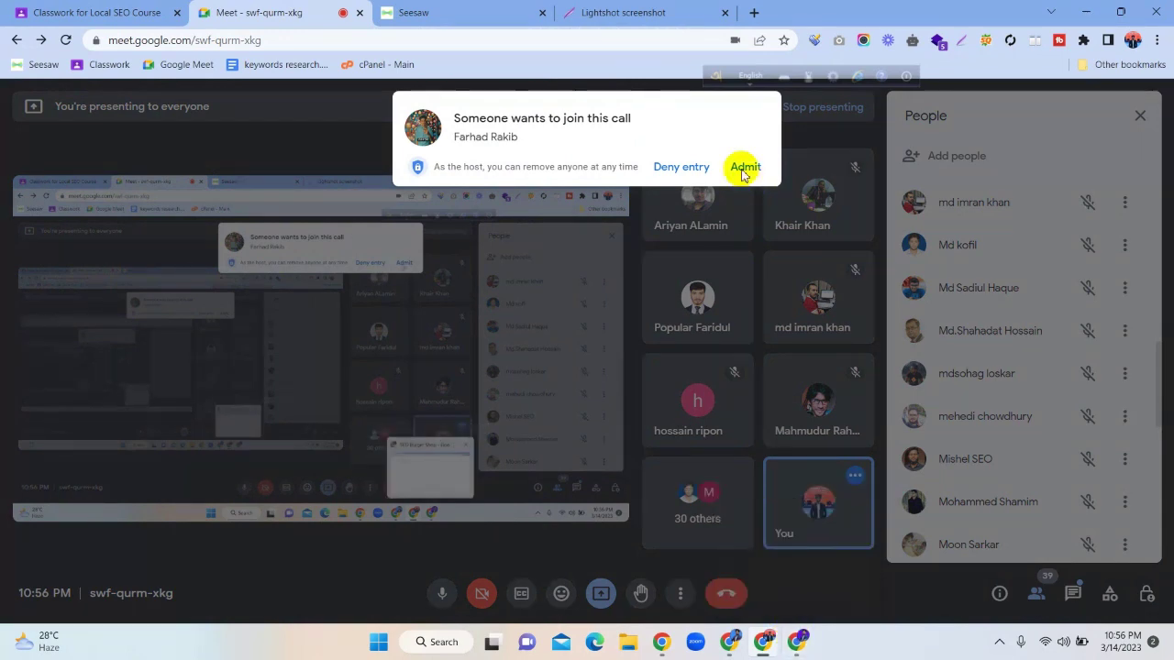
{"action": "left_click", "coordinate": [744, 167]}
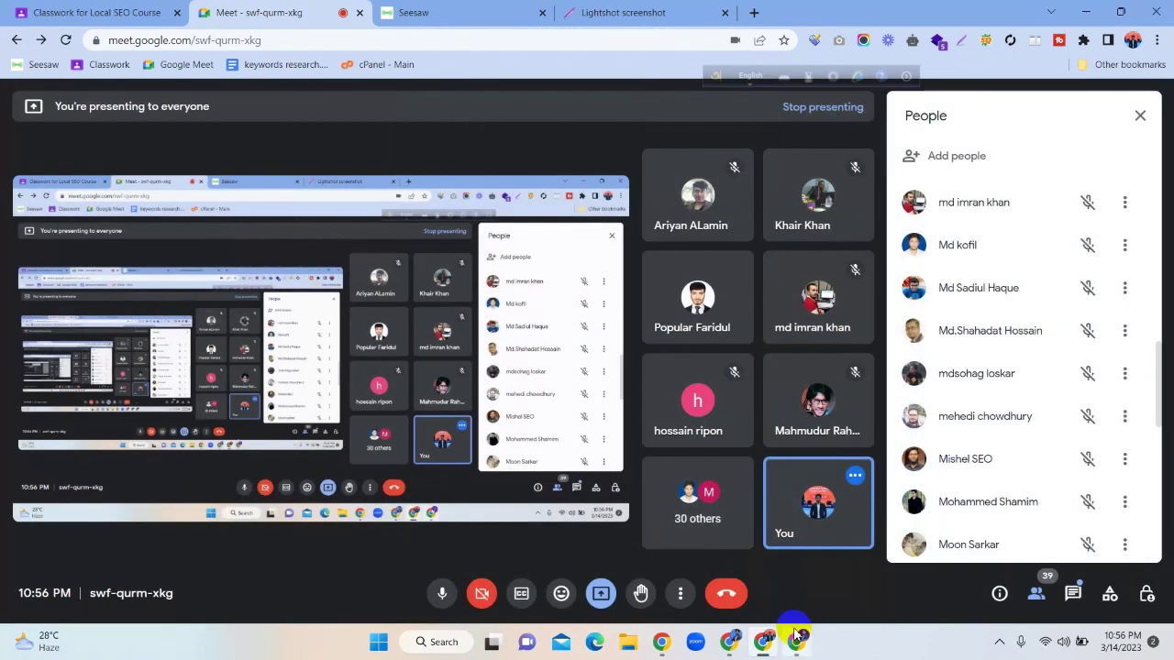
Return to the SEO Burger Shop profile in Chrome, upload the photo burger-4953465__340 as a business photo, and view it.
{"action": "left_click", "coordinate": [794, 637]}
{"action": "key", "text": "Escape"}
{"action": "left_click", "coordinate": [443, 272]}
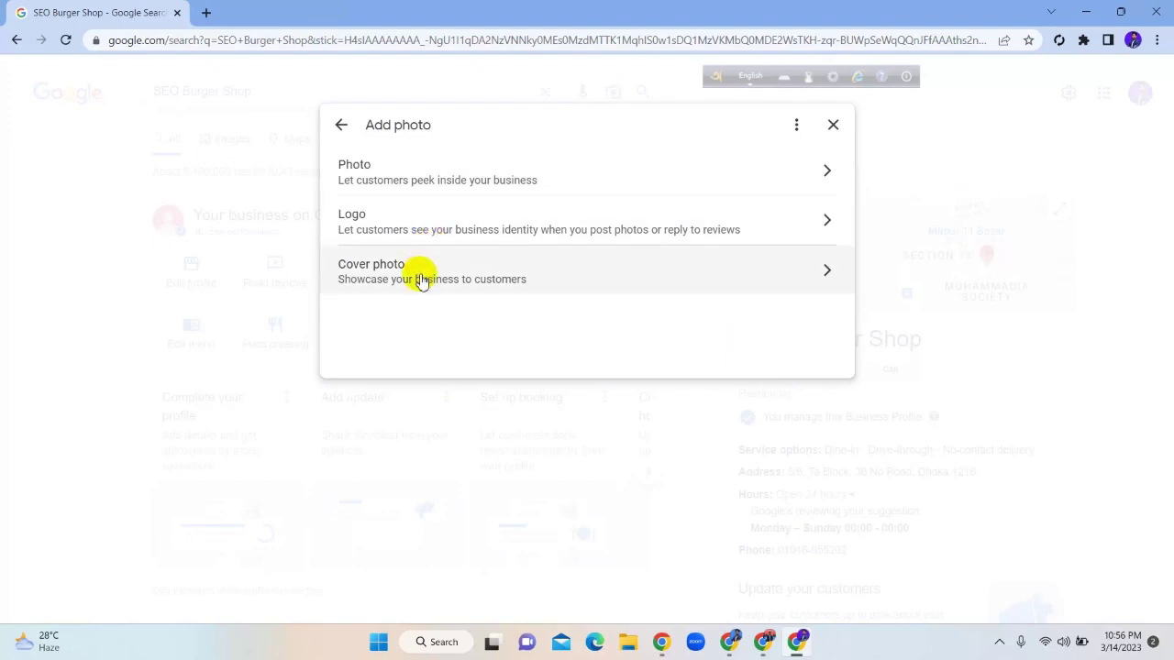
{"action": "left_click", "coordinate": [406, 182]}
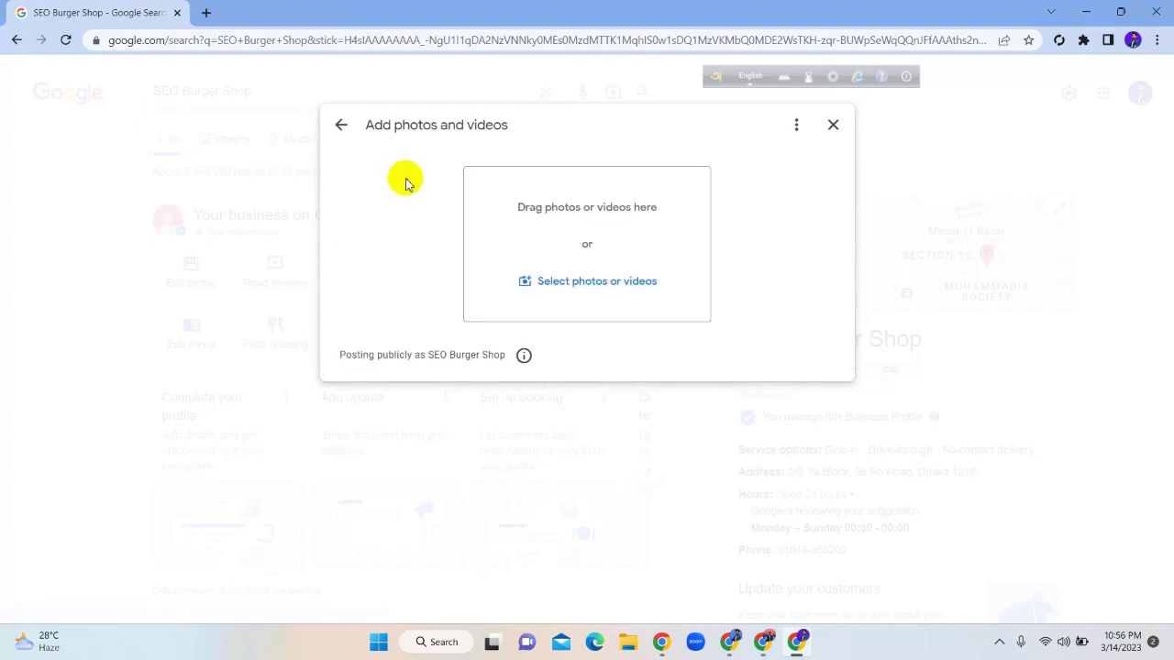
{"action": "left_click", "coordinate": [548, 284]}
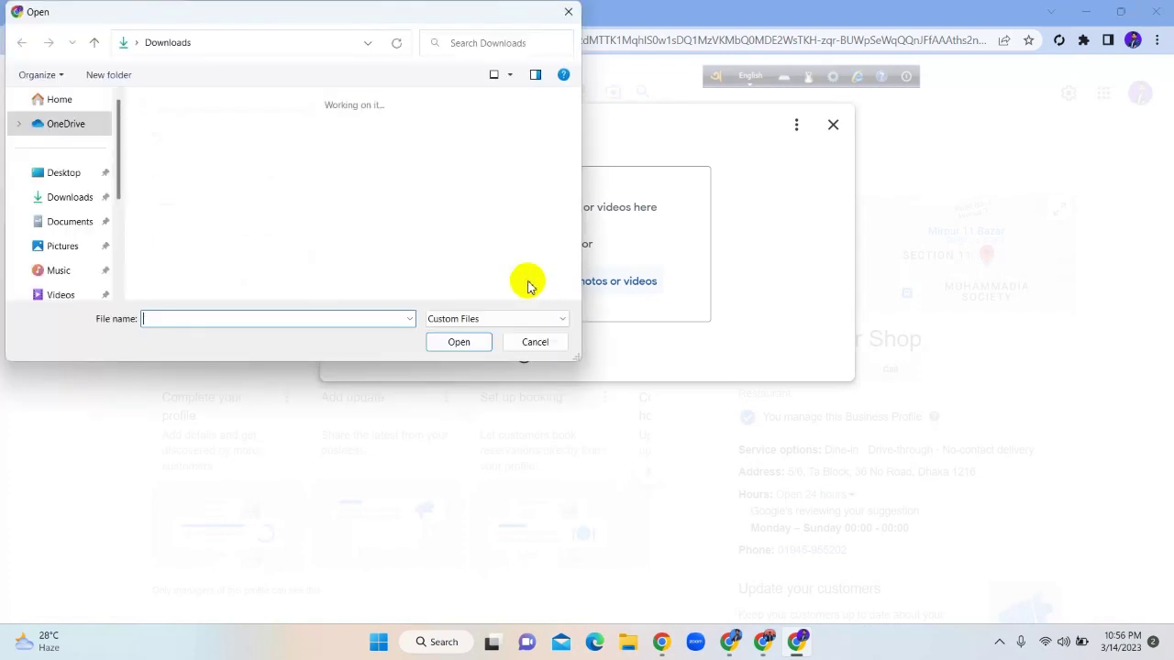
{"action": "left_click", "coordinate": [181, 170]}
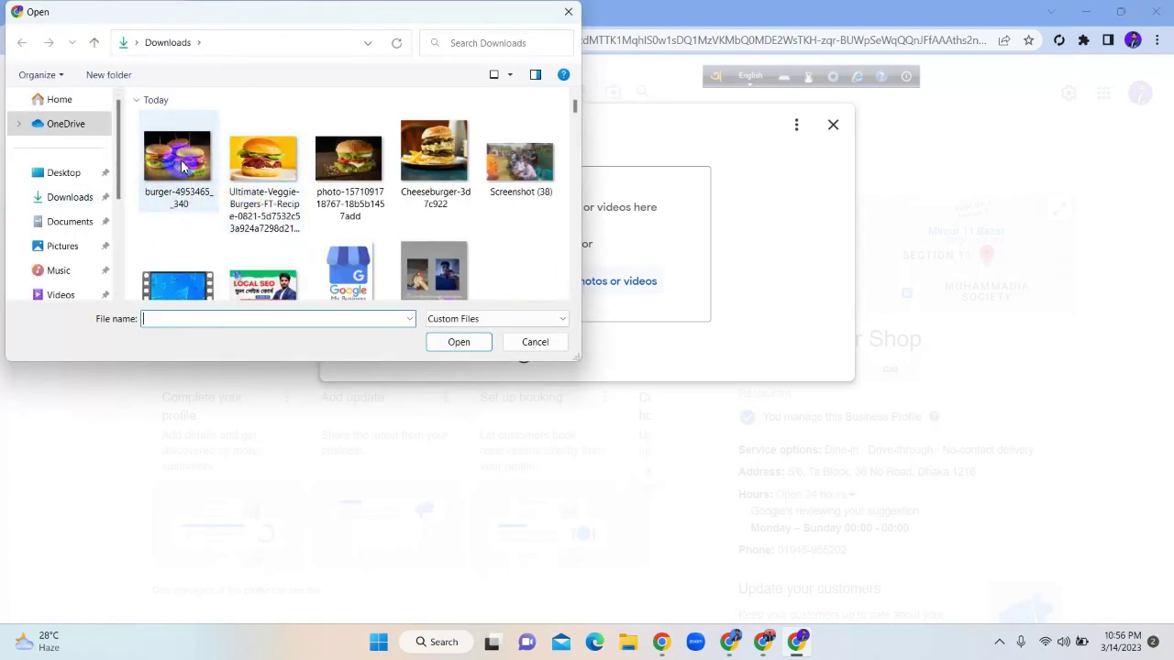
{"action": "left_click", "coordinate": [453, 343]}
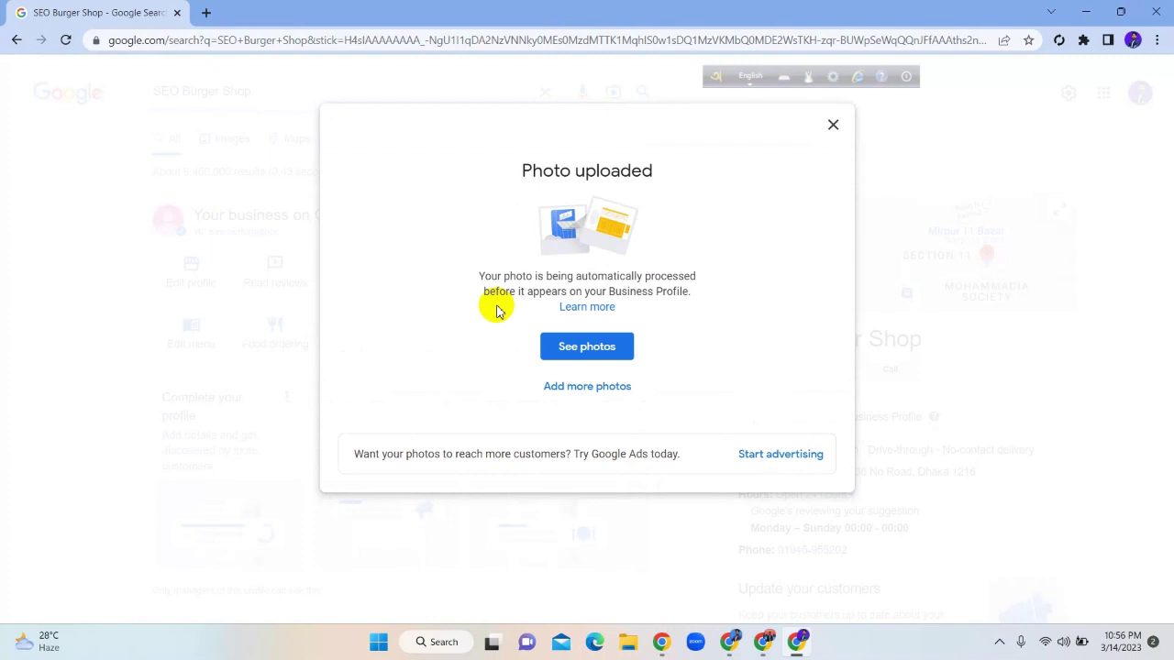
{"action": "left_click", "coordinate": [579, 351]}
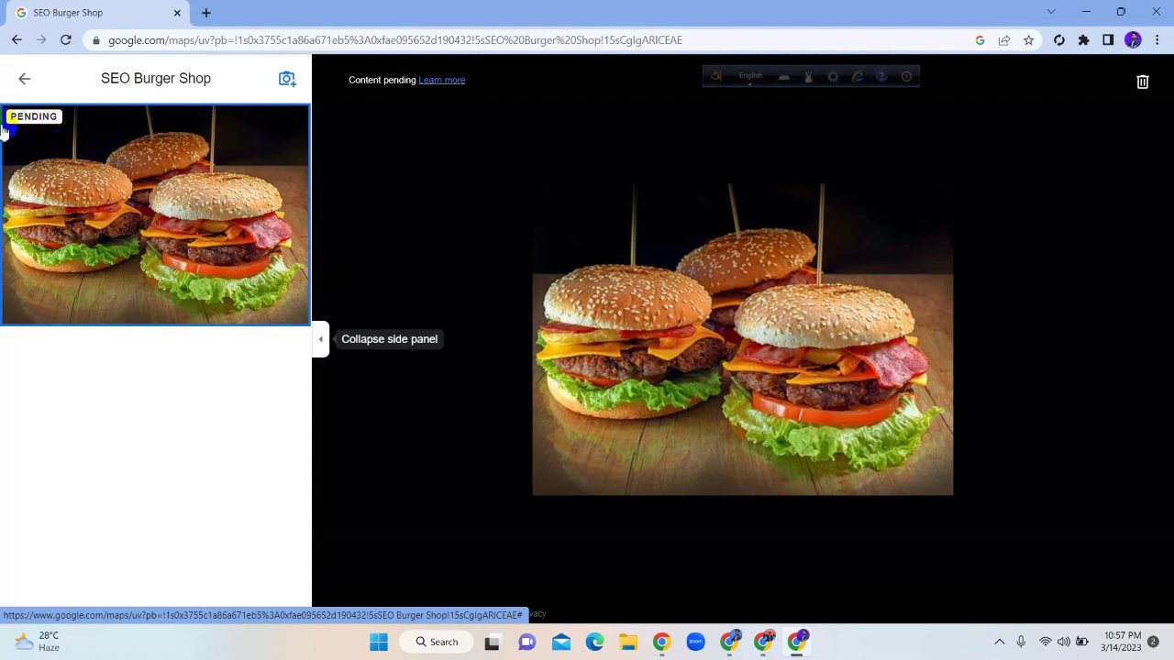
{"action": "left_click", "coordinate": [22, 75]}
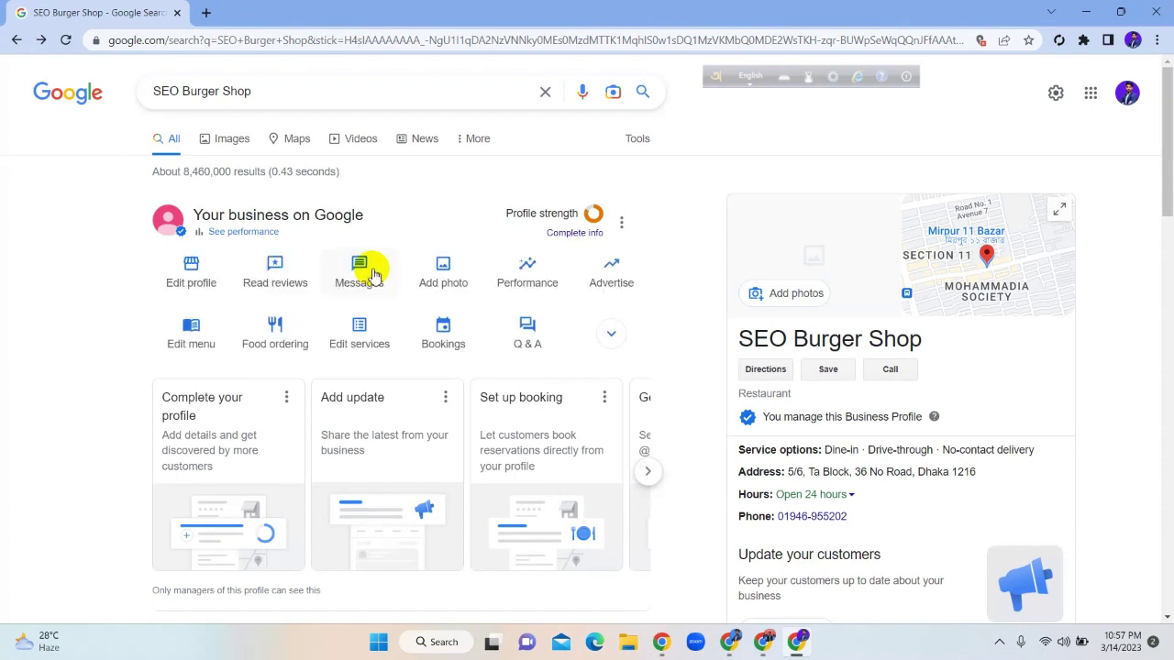
Examine the new menu form's section, item name, price, description, photo and dietary fields, and close it without adding anything.
{"action": "left_click", "coordinate": [200, 328]}
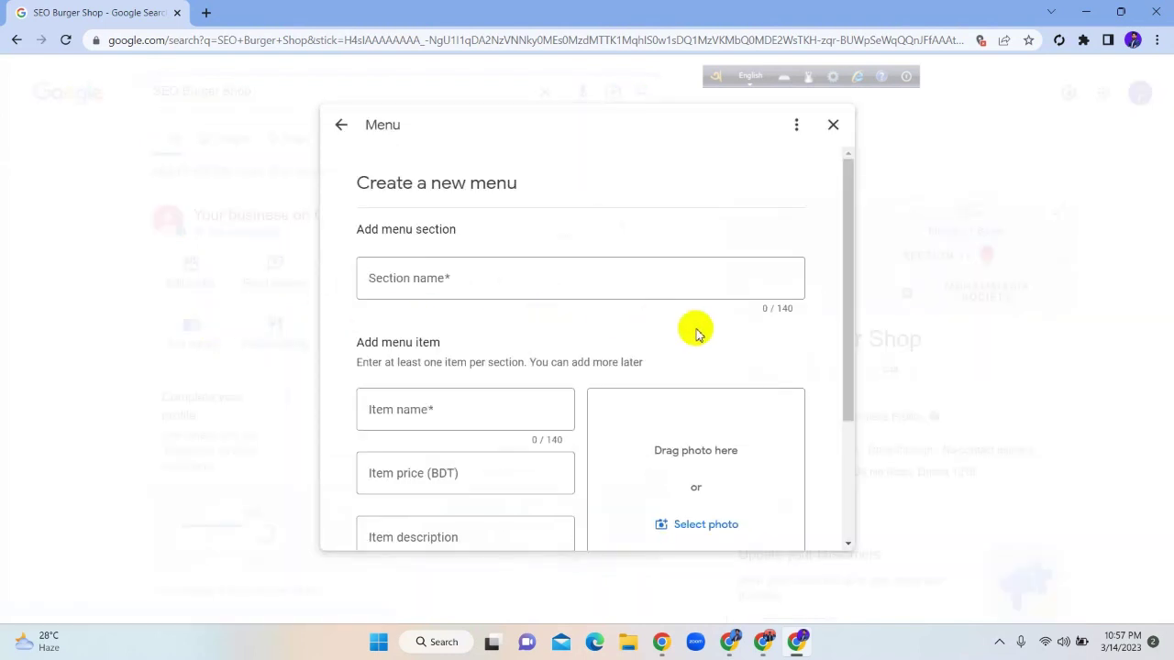
{"action": "scroll", "coordinate": [601, 340], "scroll_direction": "down", "scroll_amount": 2}
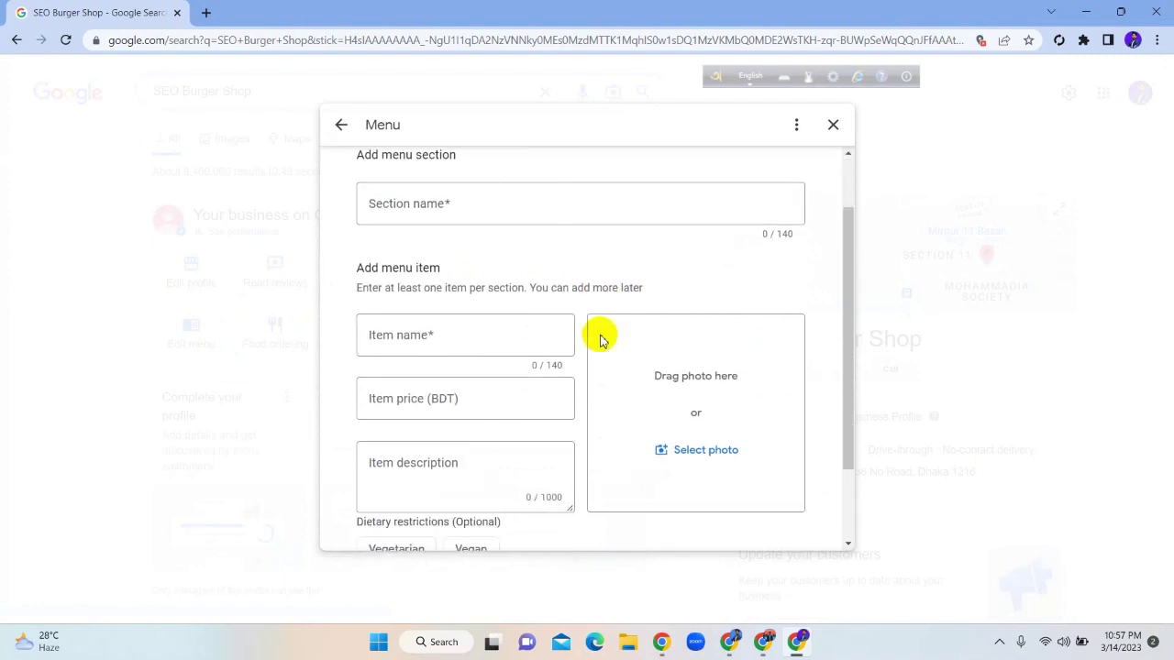
{"action": "scroll", "coordinate": [600, 339], "scroll_direction": "up", "scroll_amount": 1}
{"action": "scroll", "coordinate": [601, 339], "scroll_direction": "up", "scroll_amount": 1}
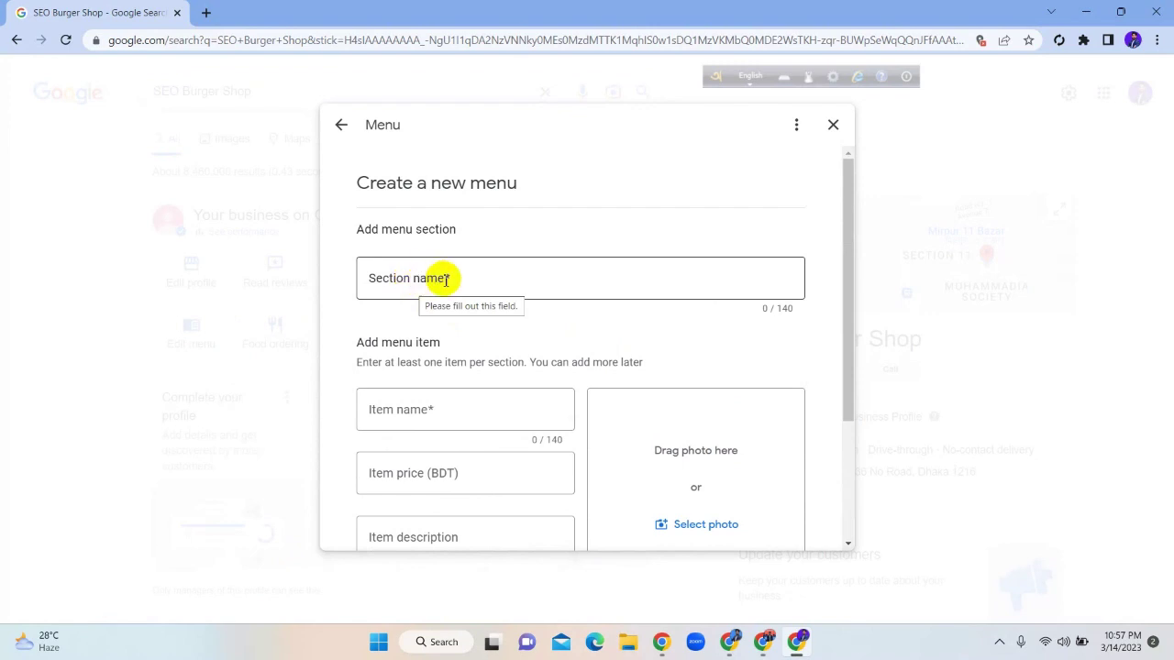
{"action": "scroll", "coordinate": [516, 336], "scroll_direction": "down", "scroll_amount": 1}
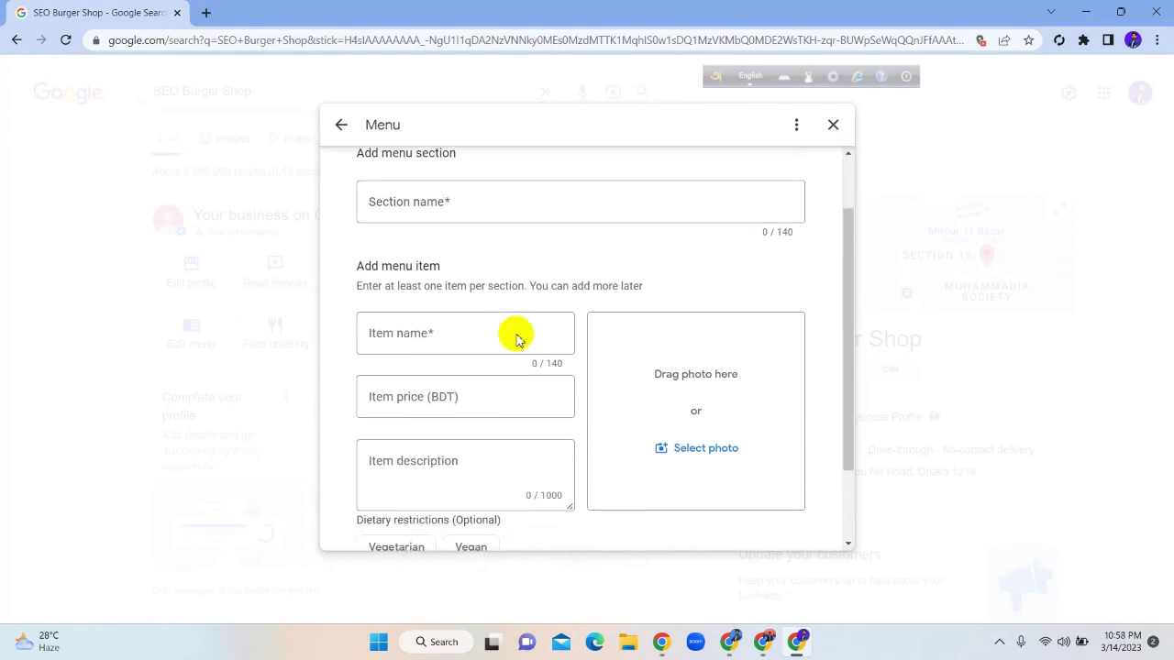
{"action": "scroll", "coordinate": [477, 341], "scroll_direction": "down", "scroll_amount": 1}
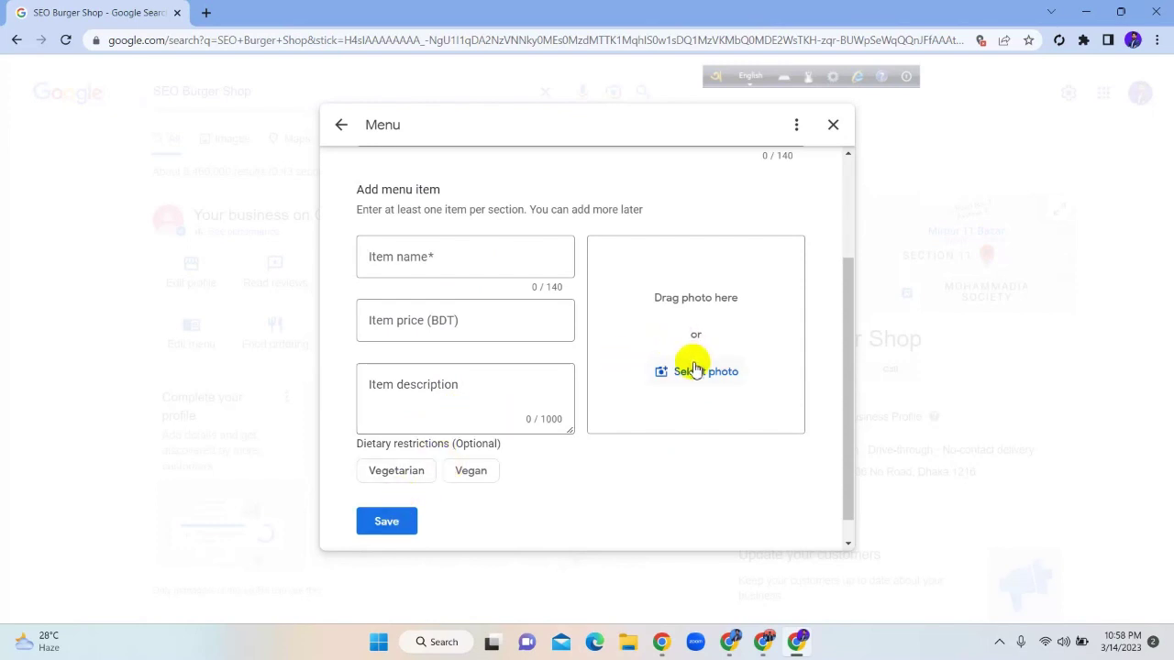
{"action": "scroll", "coordinate": [578, 396], "scroll_direction": "up", "scroll_amount": 1}
{"action": "scroll", "coordinate": [578, 396], "scroll_direction": "up", "scroll_amount": 3}
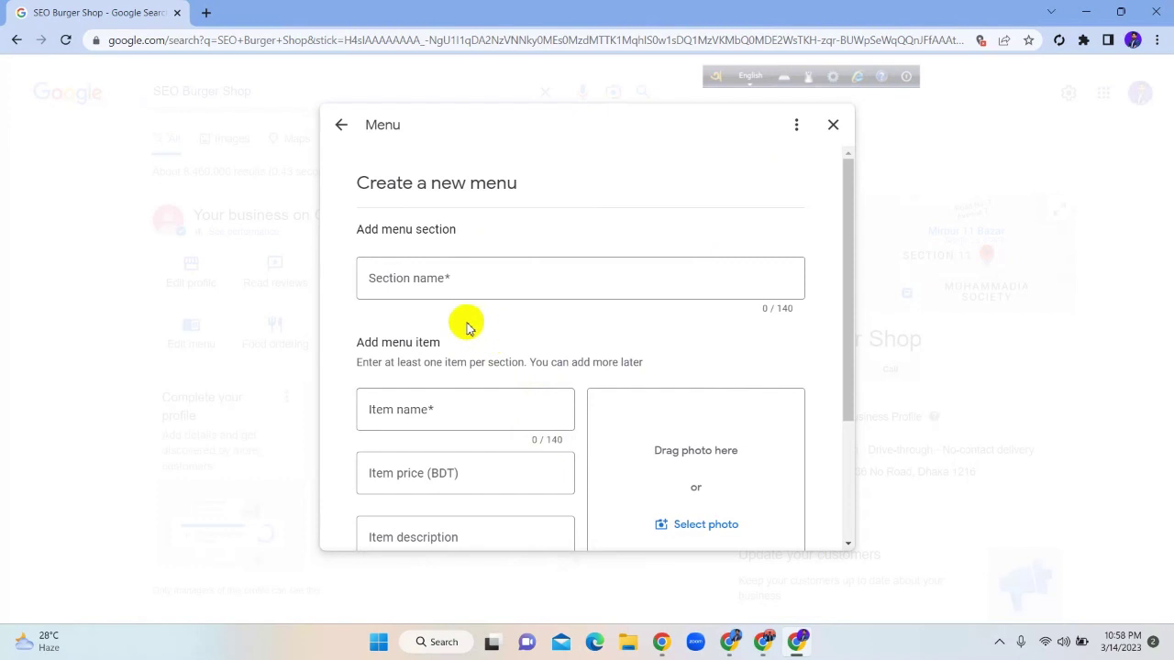
{"action": "left_click", "coordinate": [833, 124]}
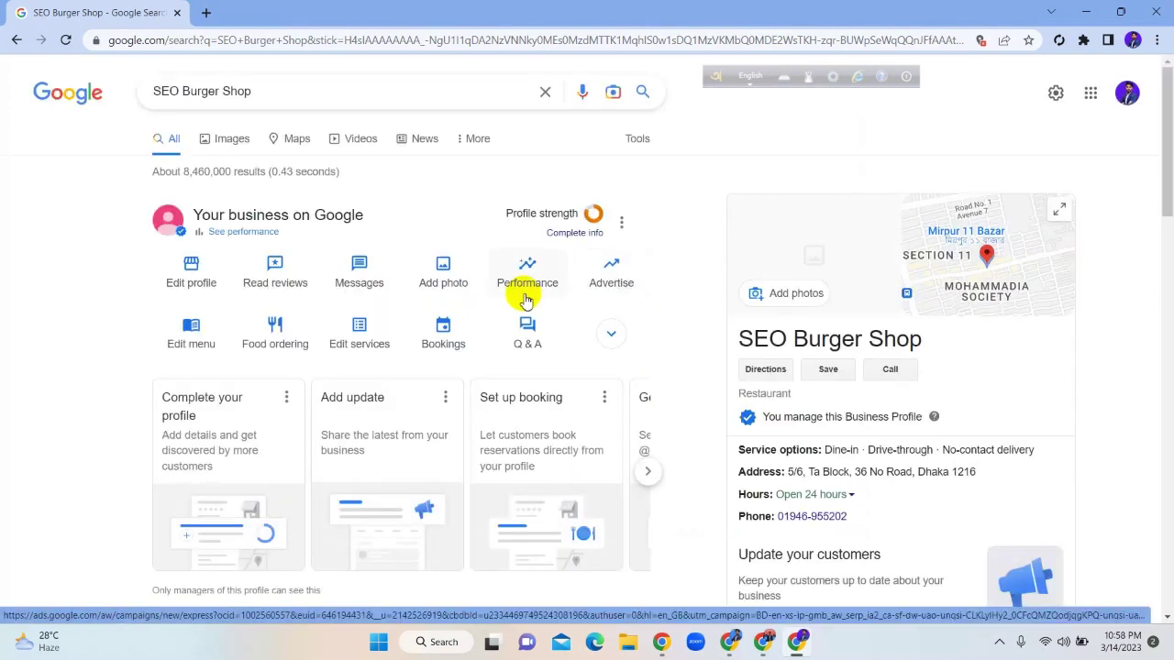
Review the profile's food ordering settings, including accepting orders and adding an ordering link, and close them.
{"action": "left_click", "coordinate": [278, 334]}
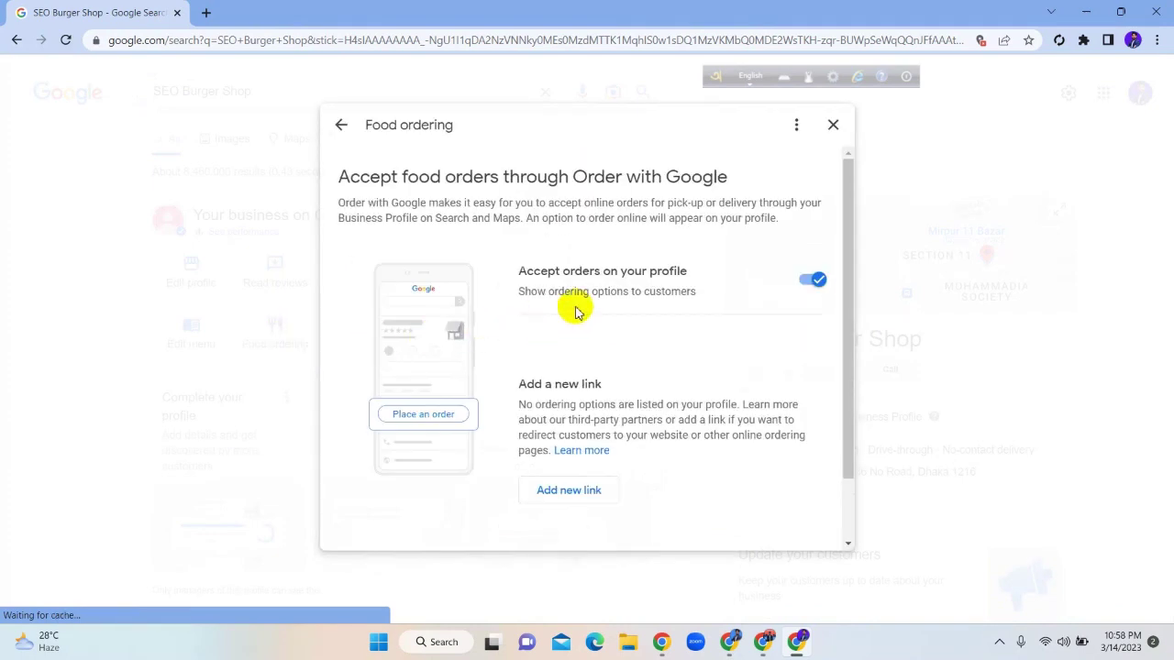
{"action": "scroll", "coordinate": [754, 367], "scroll_direction": "down", "scroll_amount": 1}
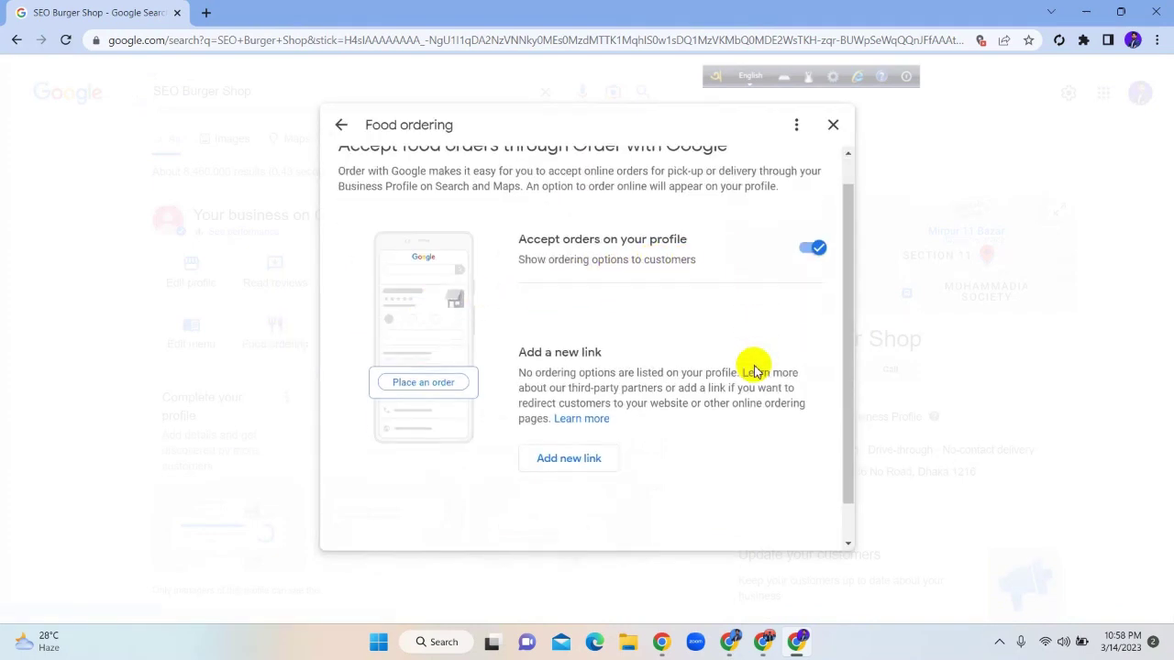
{"action": "scroll", "coordinate": [755, 367], "scroll_direction": "up", "scroll_amount": 1}
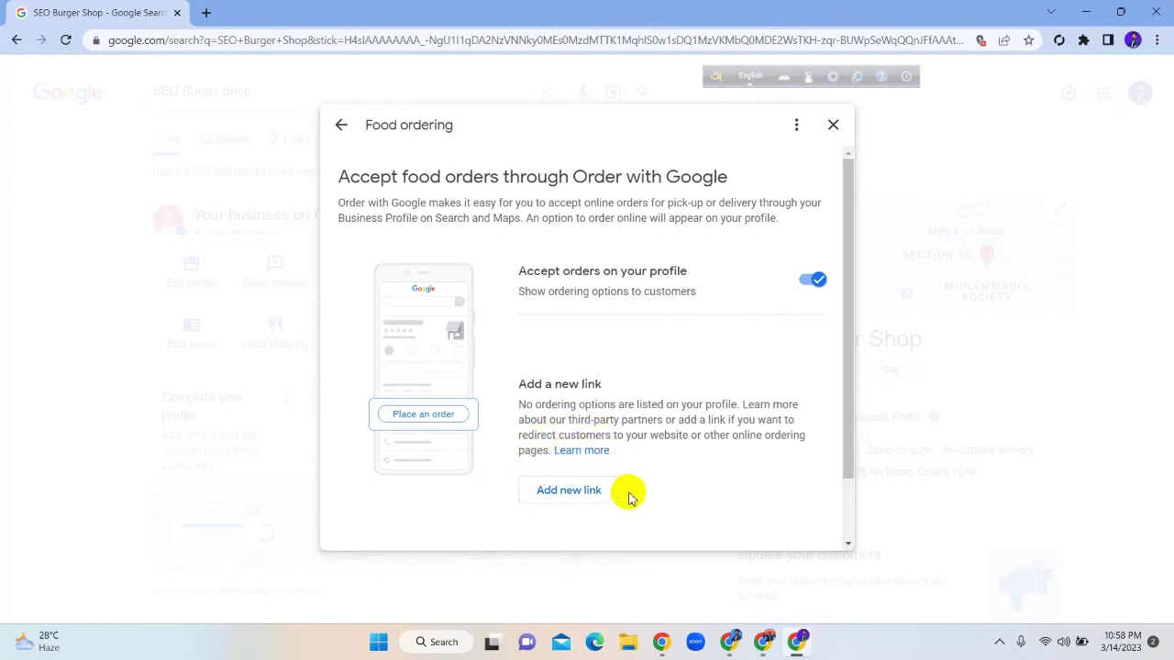
{"action": "left_click", "coordinate": [830, 128]}
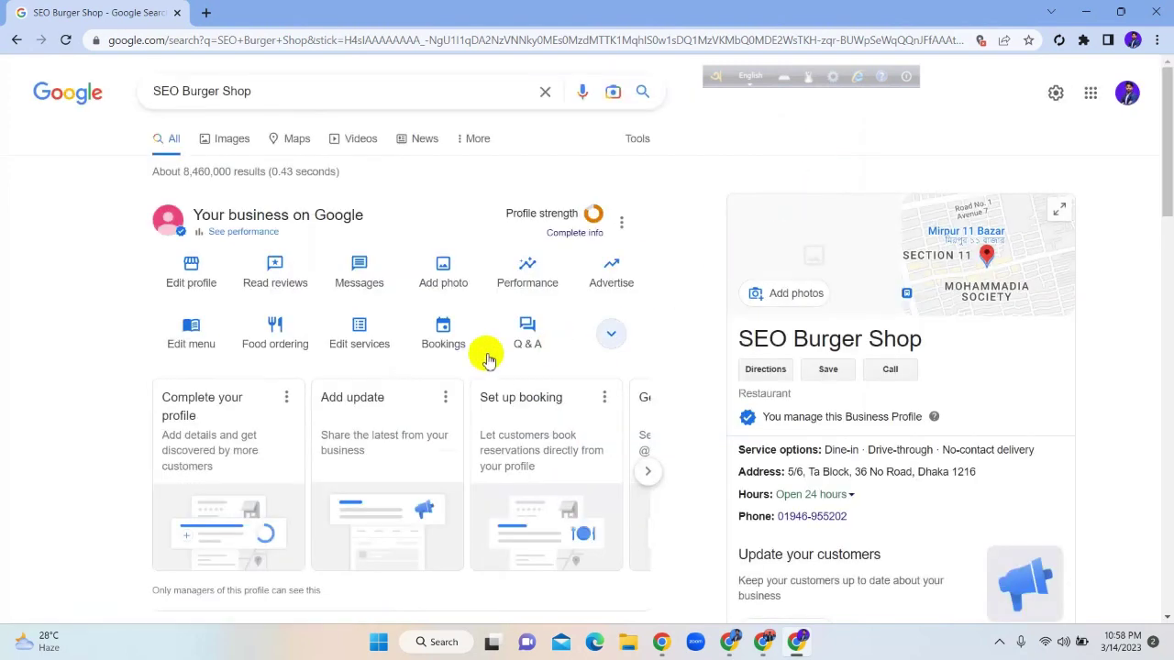
Look over the custom service entry and the online booking link options, closing both without adding anything.
{"action": "left_click", "coordinate": [358, 328]}
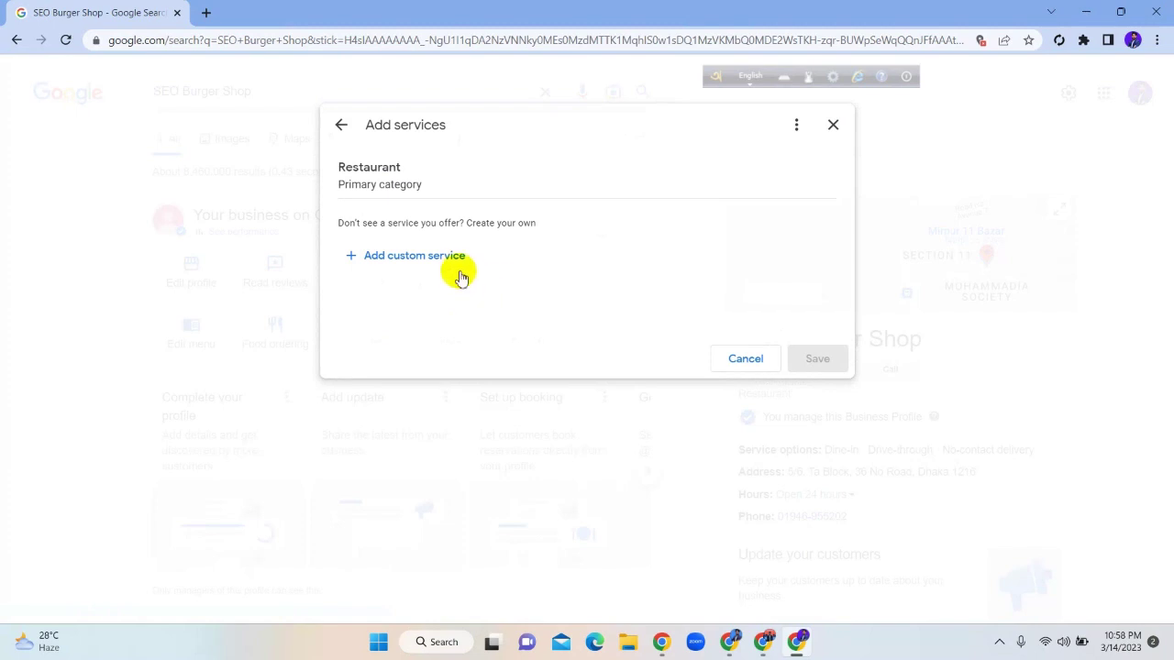
{"action": "left_click", "coordinate": [432, 257]}
{"action": "left_click", "coordinate": [433, 258]}
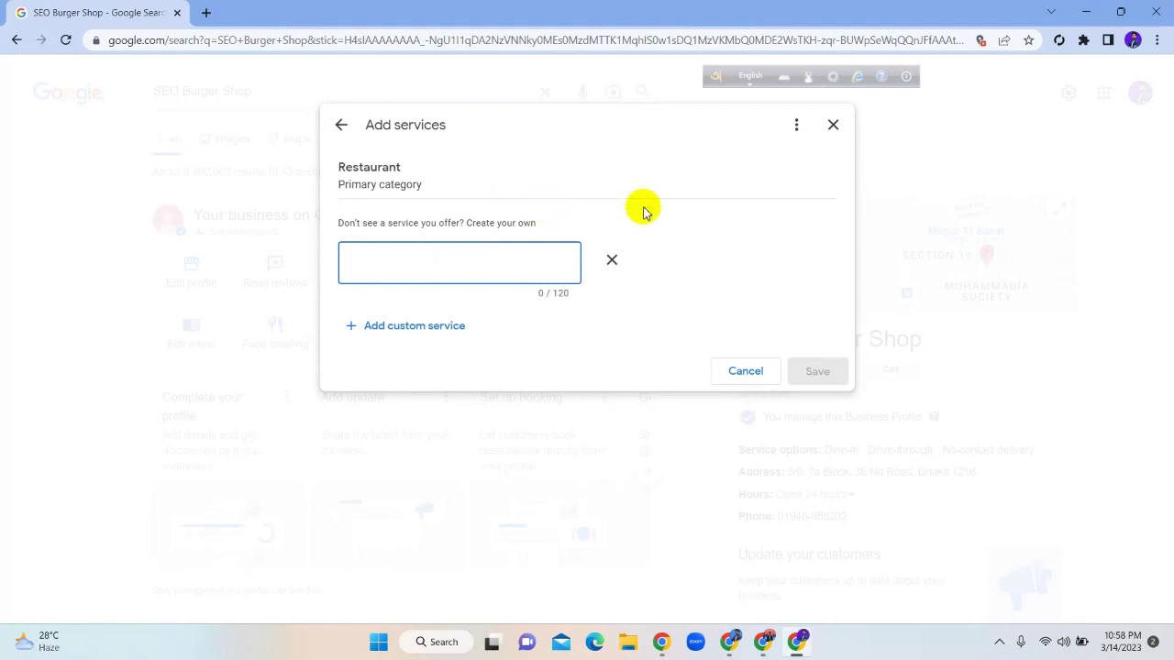
{"action": "left_click", "coordinate": [743, 373]}
{"action": "left_click", "coordinate": [832, 124]}
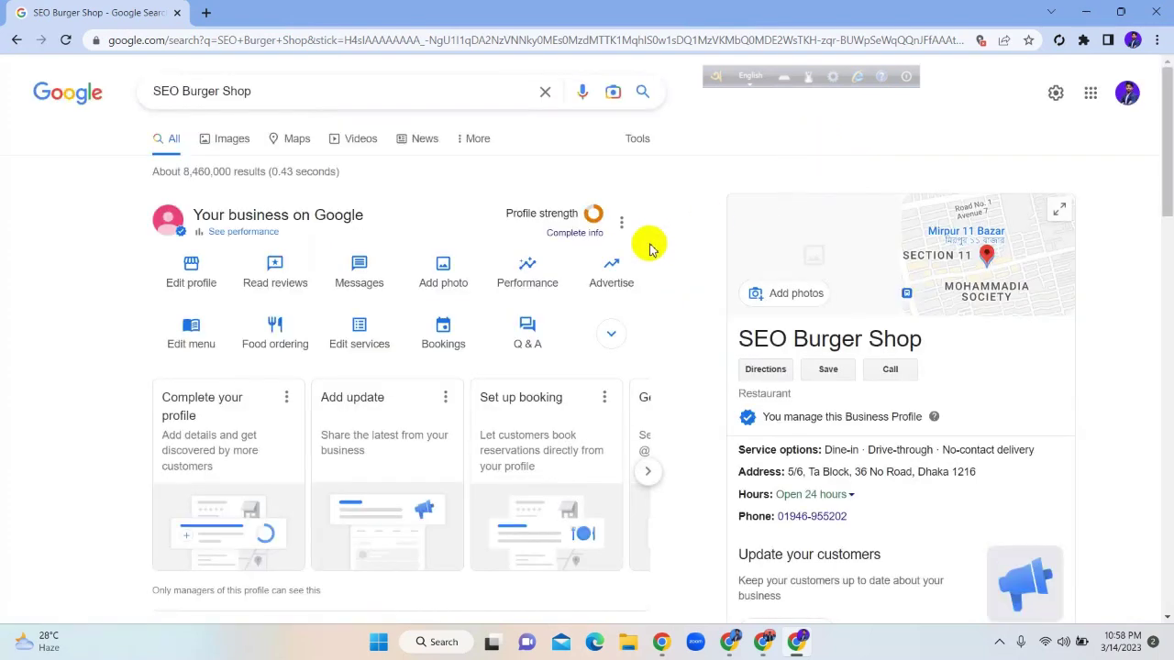
{"action": "left_click", "coordinate": [448, 322]}
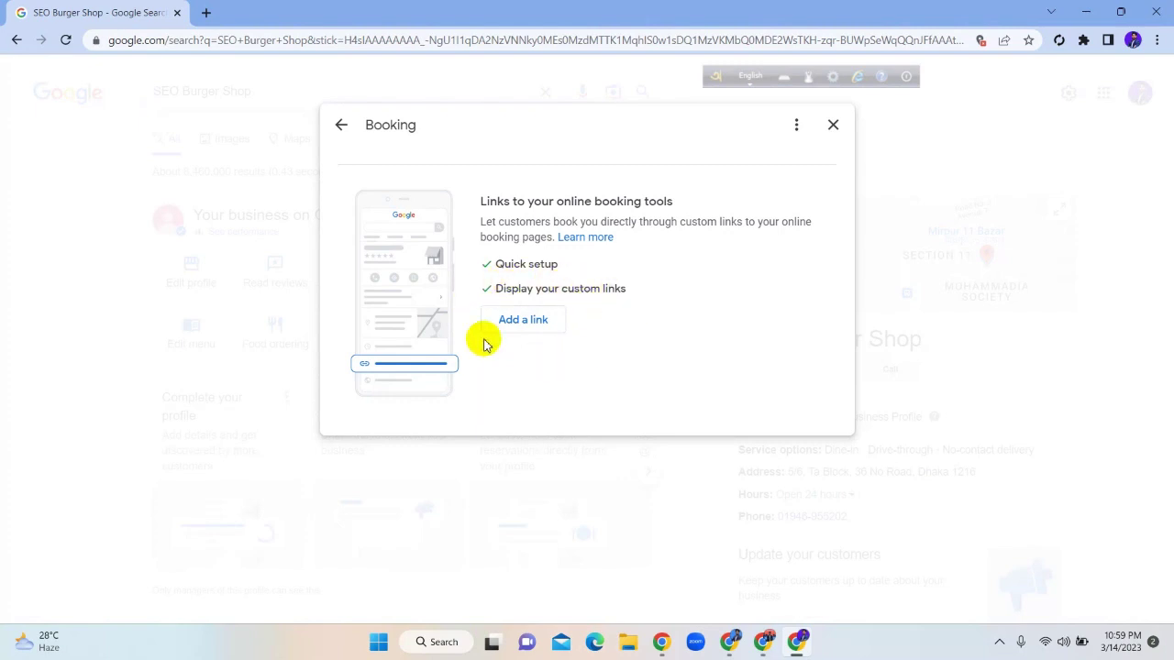
{"action": "left_click", "coordinate": [834, 128]}
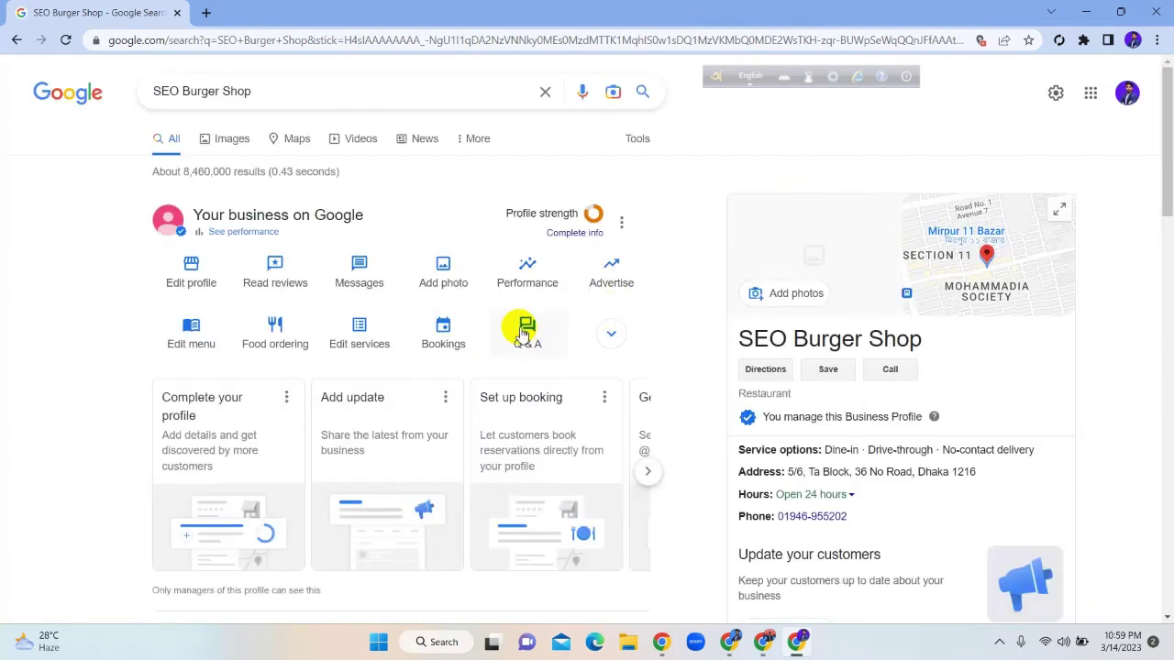
Post the question "Do you provide extra sauce in online delivery?" in the profile's Q & A and finish.
{"action": "left_click", "coordinate": [535, 332]}
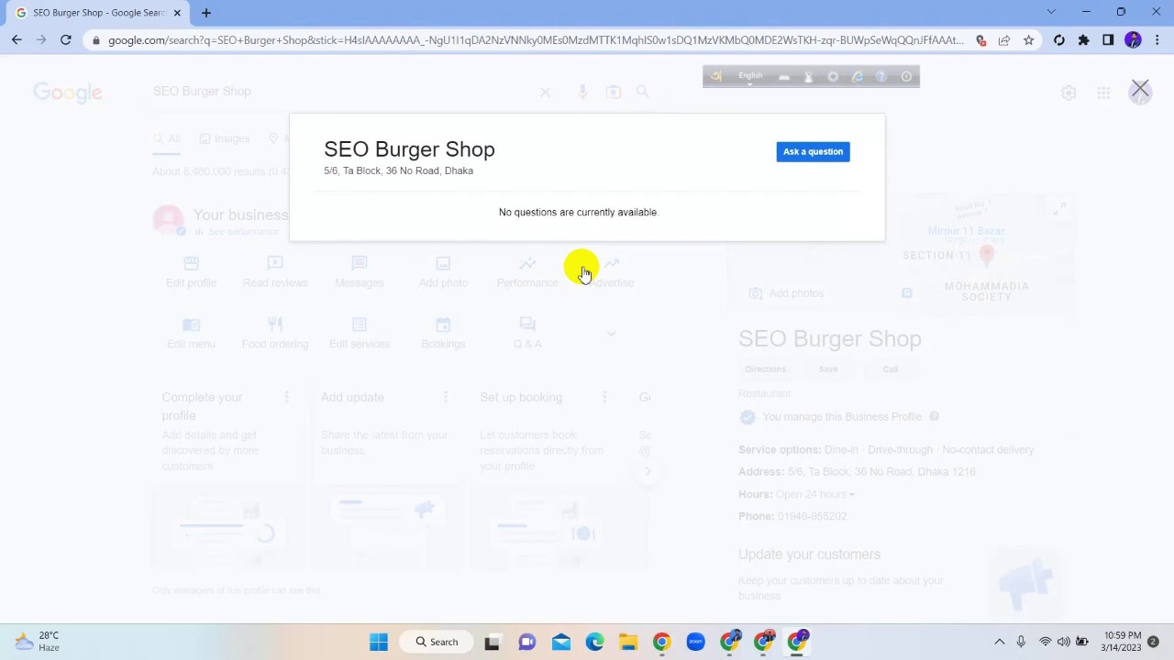
{"action": "left_click", "coordinate": [781, 152]}
{"action": "mouse_move", "coordinate": [434, 205]}
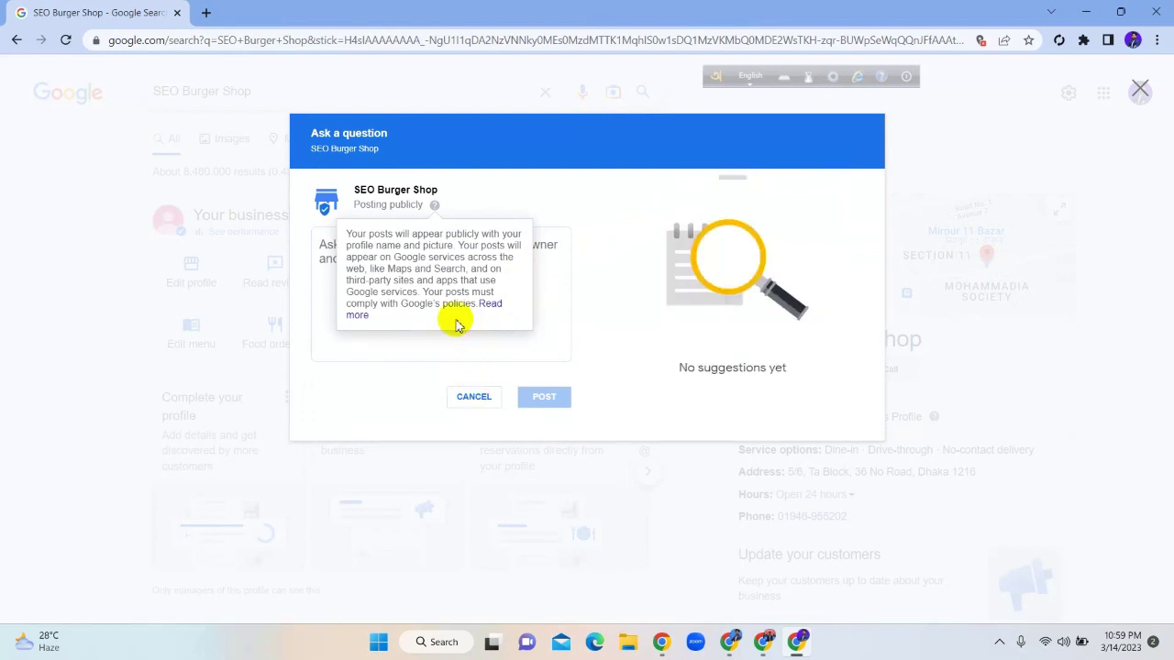
{"action": "left_click", "coordinate": [468, 258]}
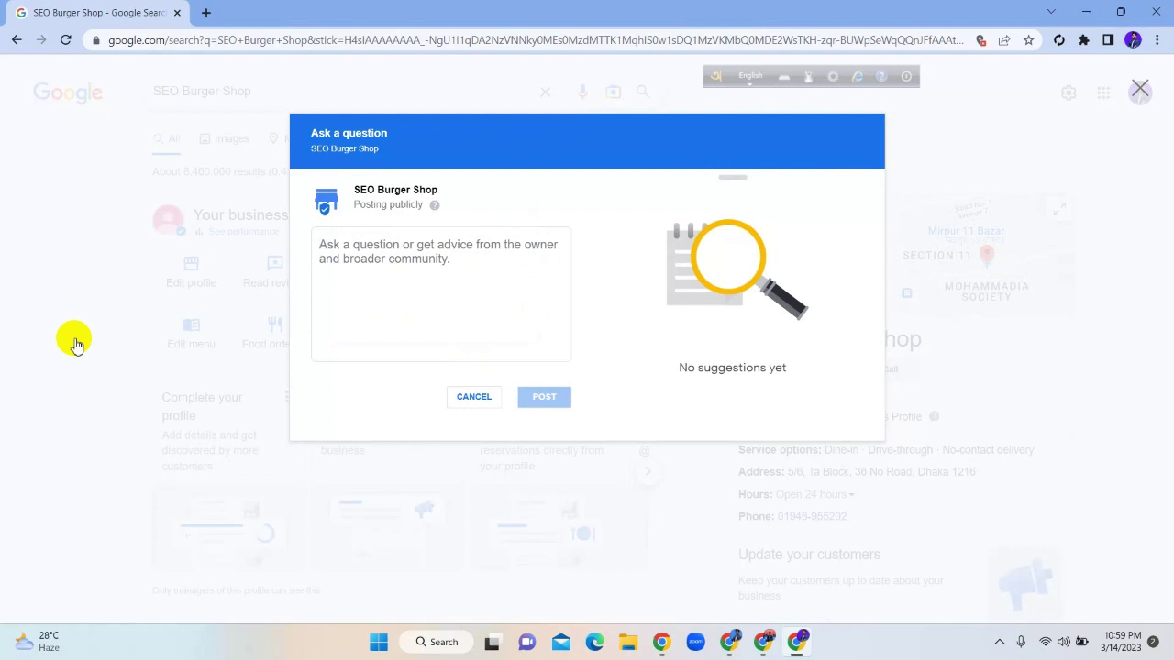
{"action": "type", "text": "D"}
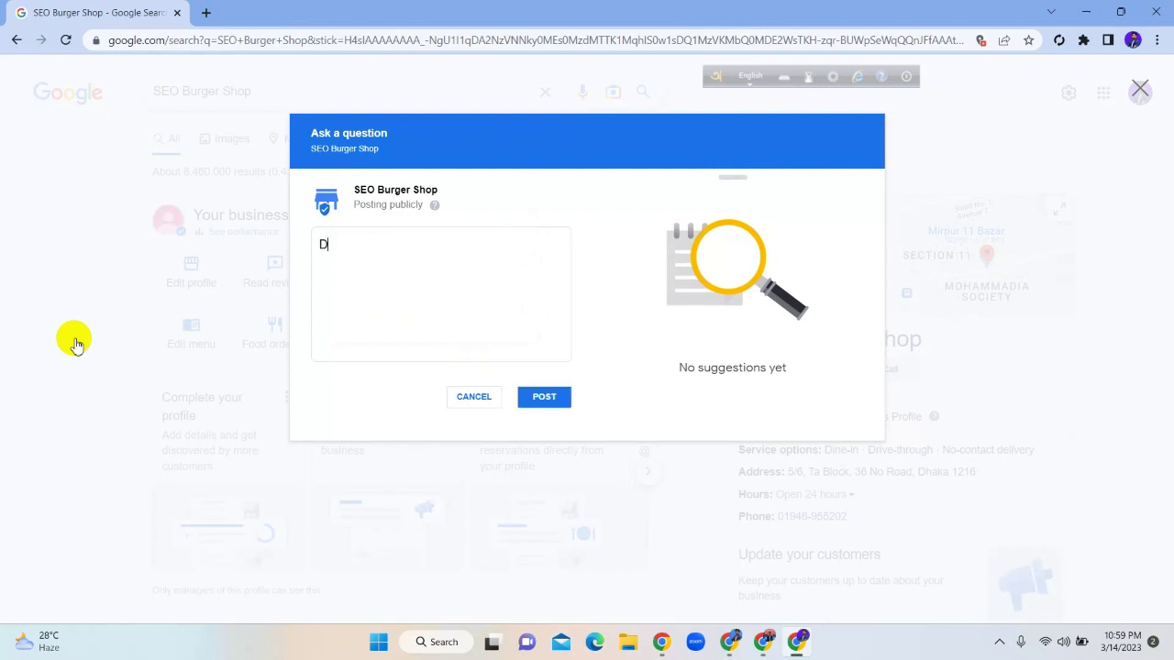
{"action": "type", "text": "o you provide extra sau"}
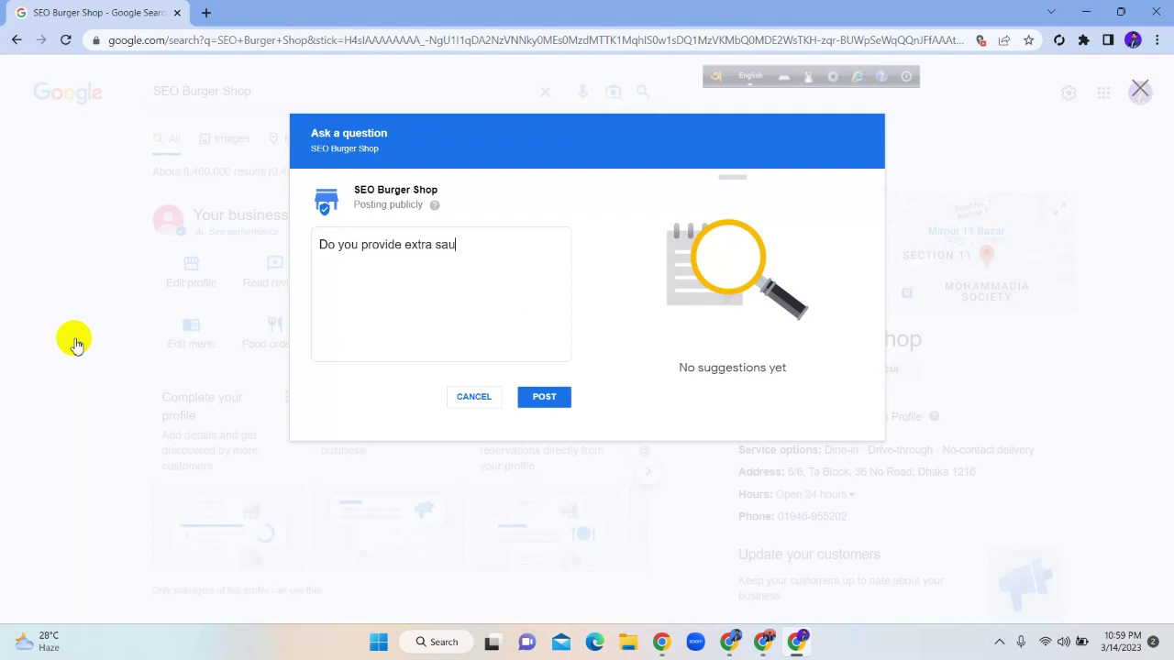
{"action": "type", "text": "ce in online delivery?"}
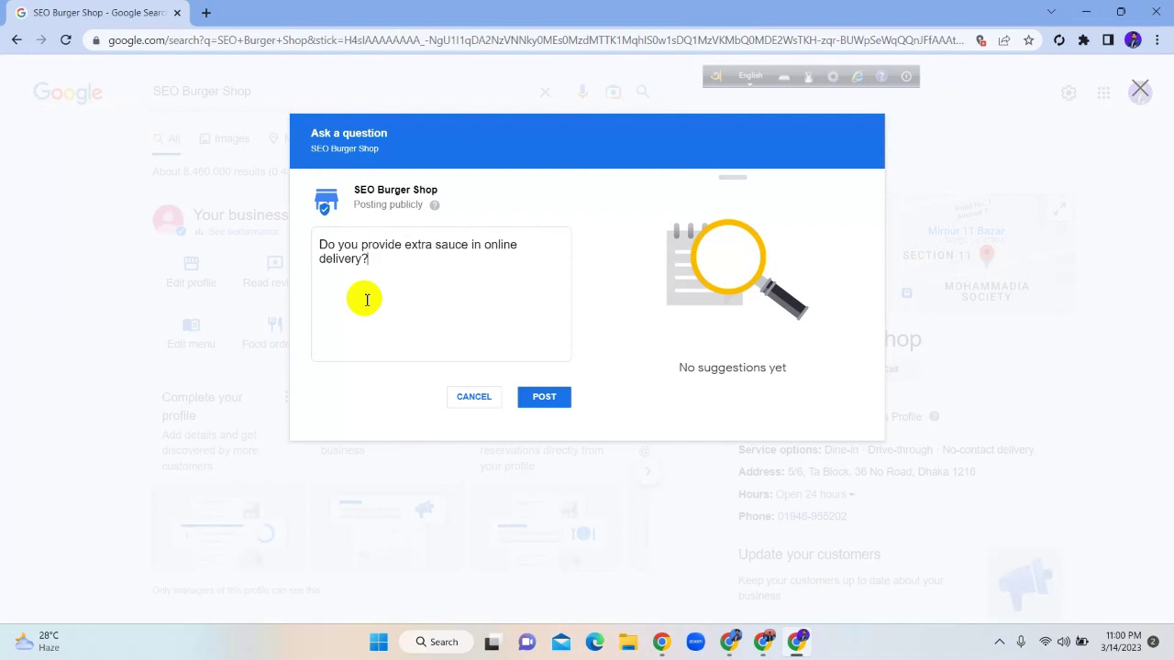
{"action": "left_click", "coordinate": [550, 398]}
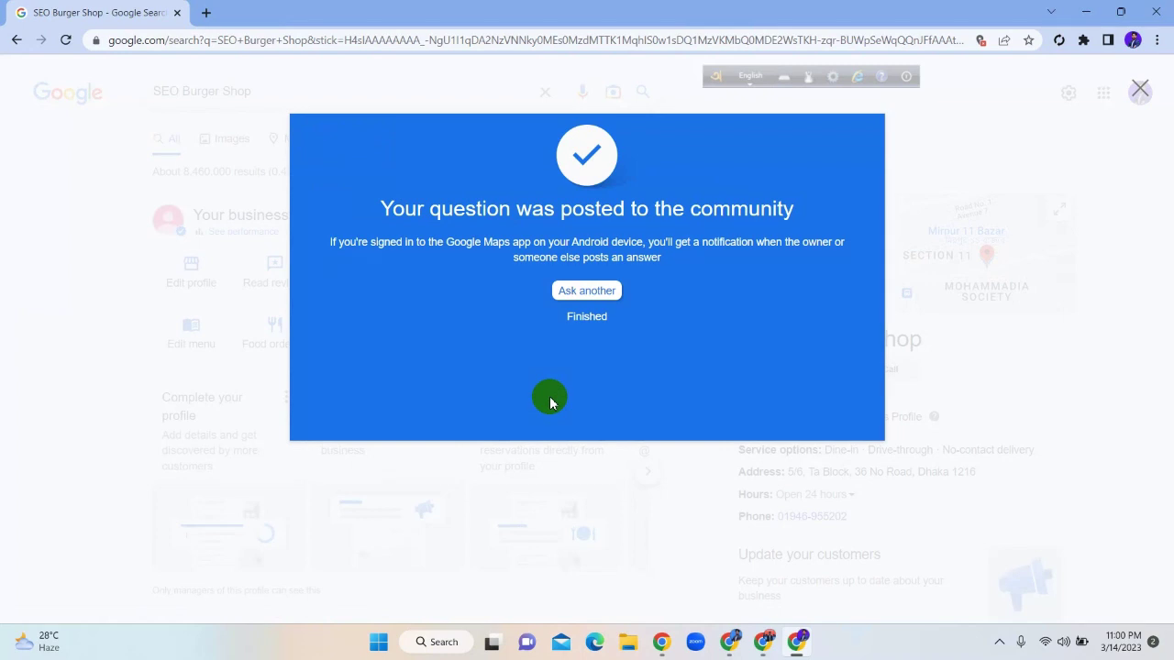
{"action": "left_click", "coordinate": [588, 317]}
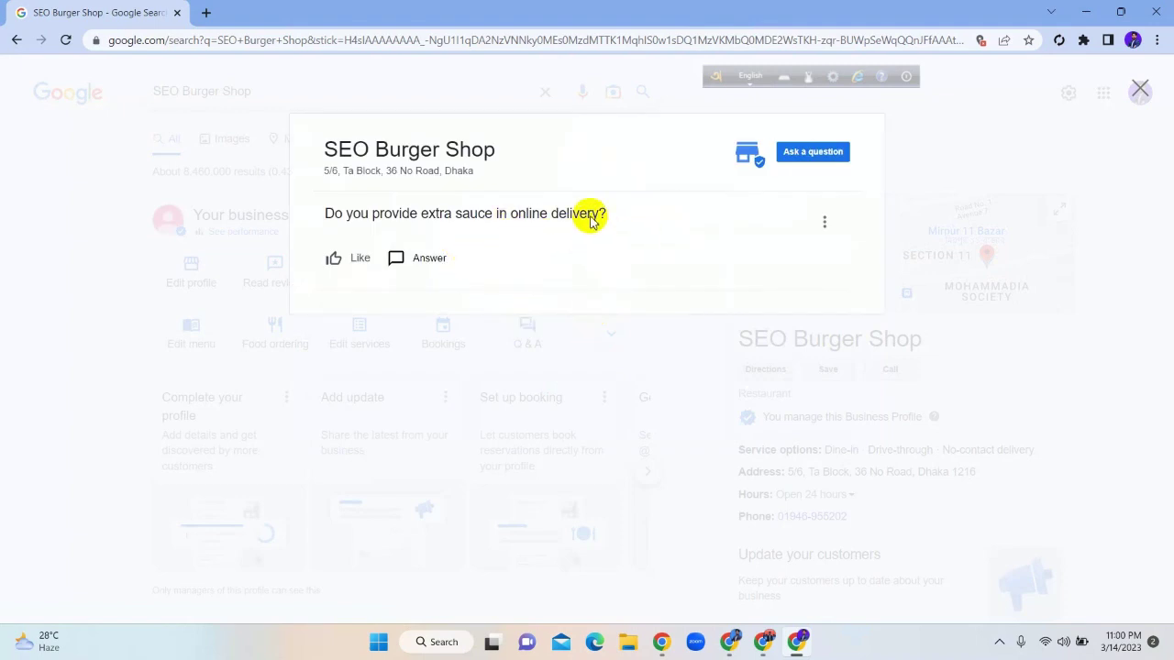
Post the answer "Yes, We do provide extra sauce in online delivery" to the extra sauce question and close the Q & A.
{"action": "left_click", "coordinate": [431, 265]}
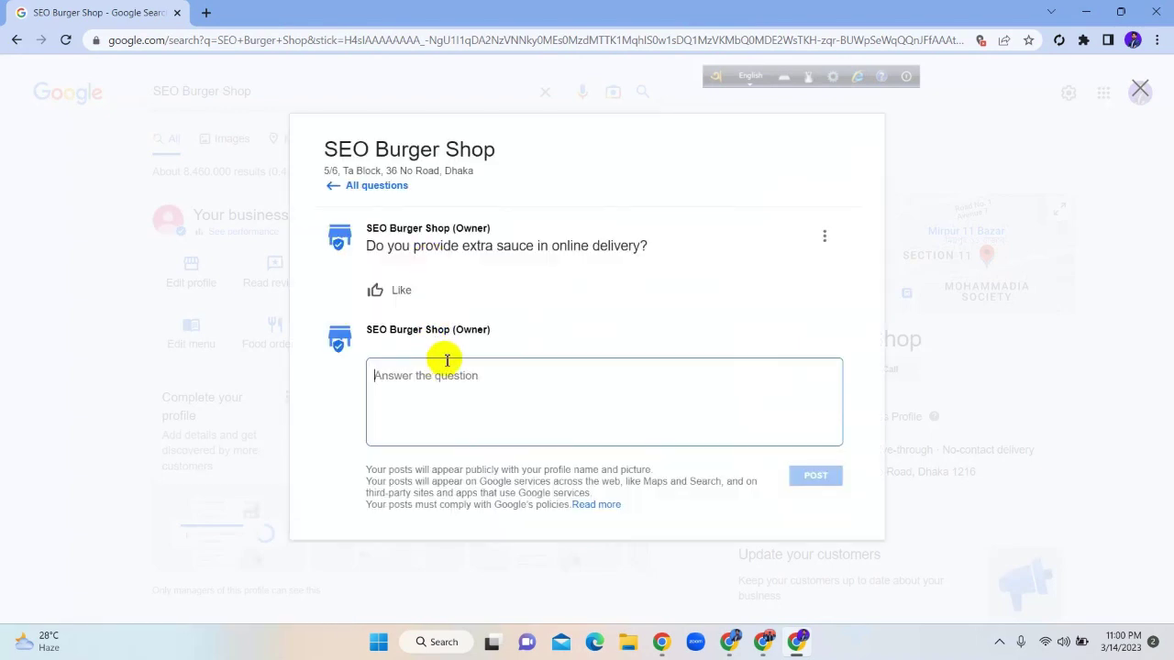
{"action": "type", "text": "Yes, "}
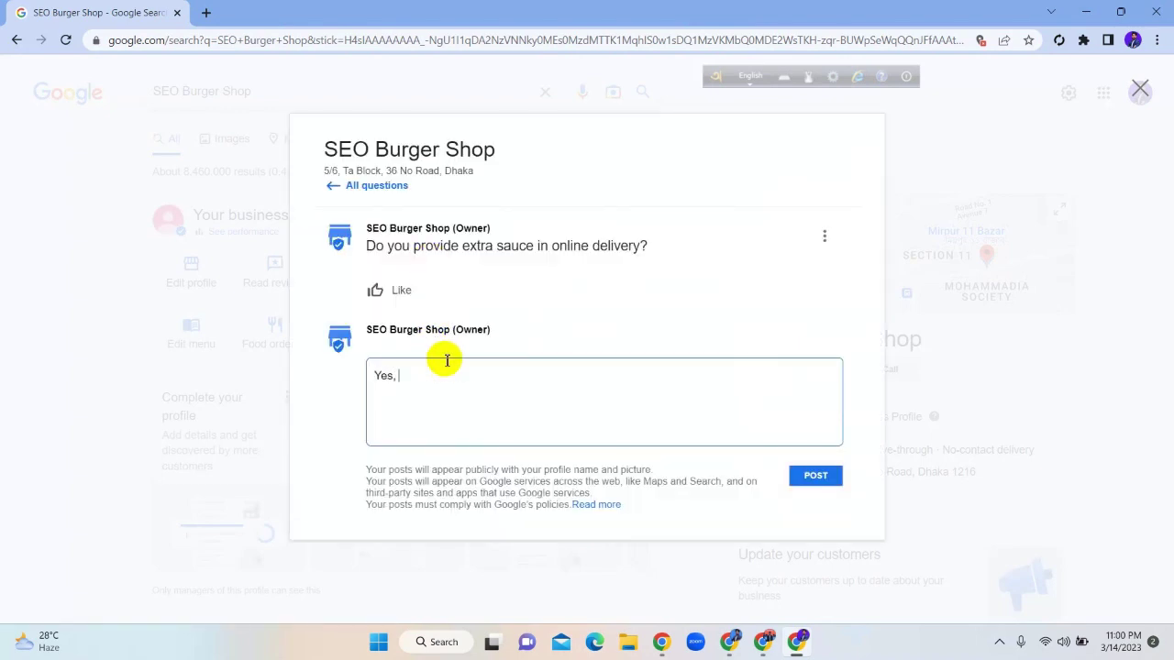
{"action": "type", "text": "We do provide"}
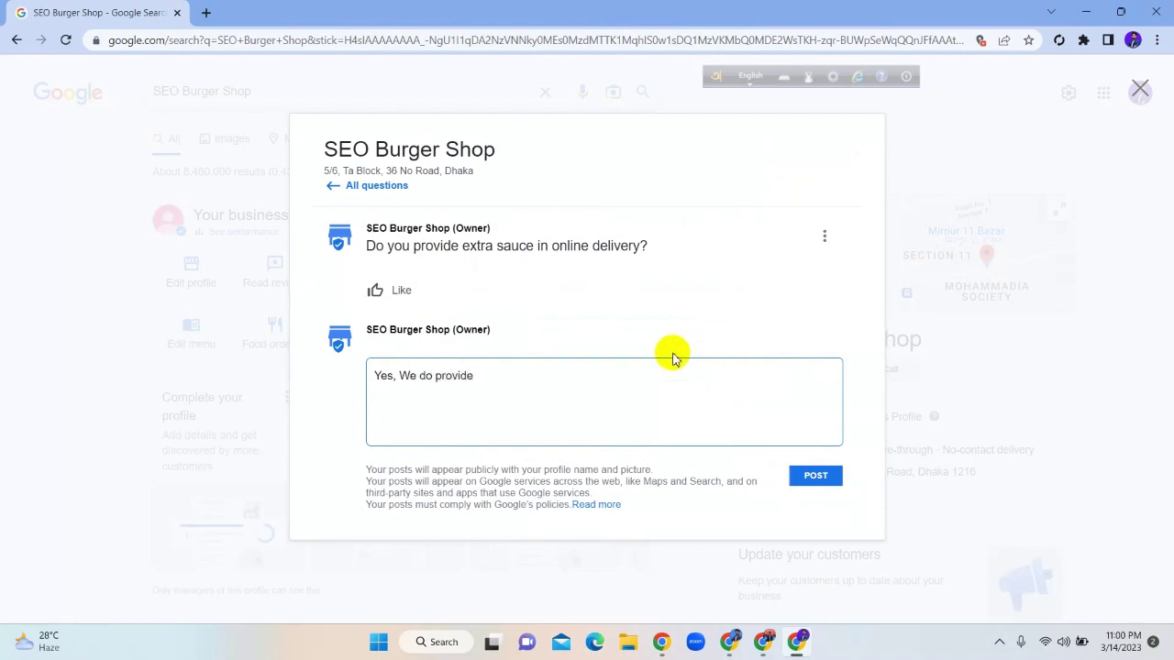
{"action": "left_click_drag", "start_coordinate": [464, 246], "coordinate": [637, 254]}
{"action": "key", "text": "ctrl+c"}
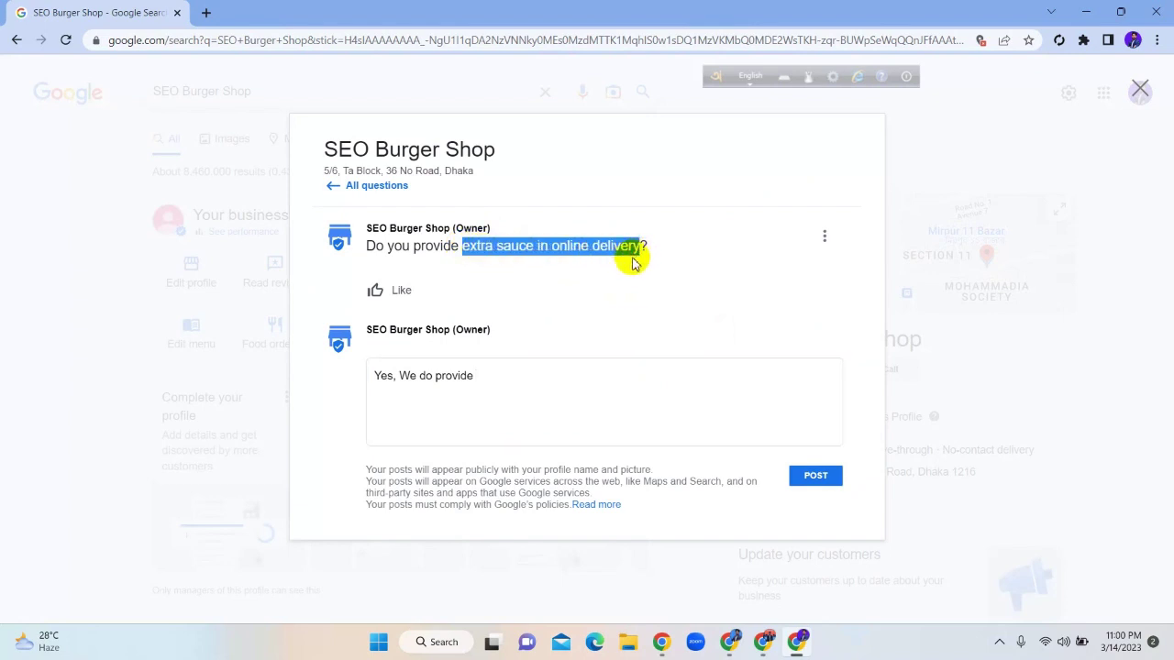
{"action": "left_click", "coordinate": [510, 377]}
{"action": "key", "text": "ctrl+v"}
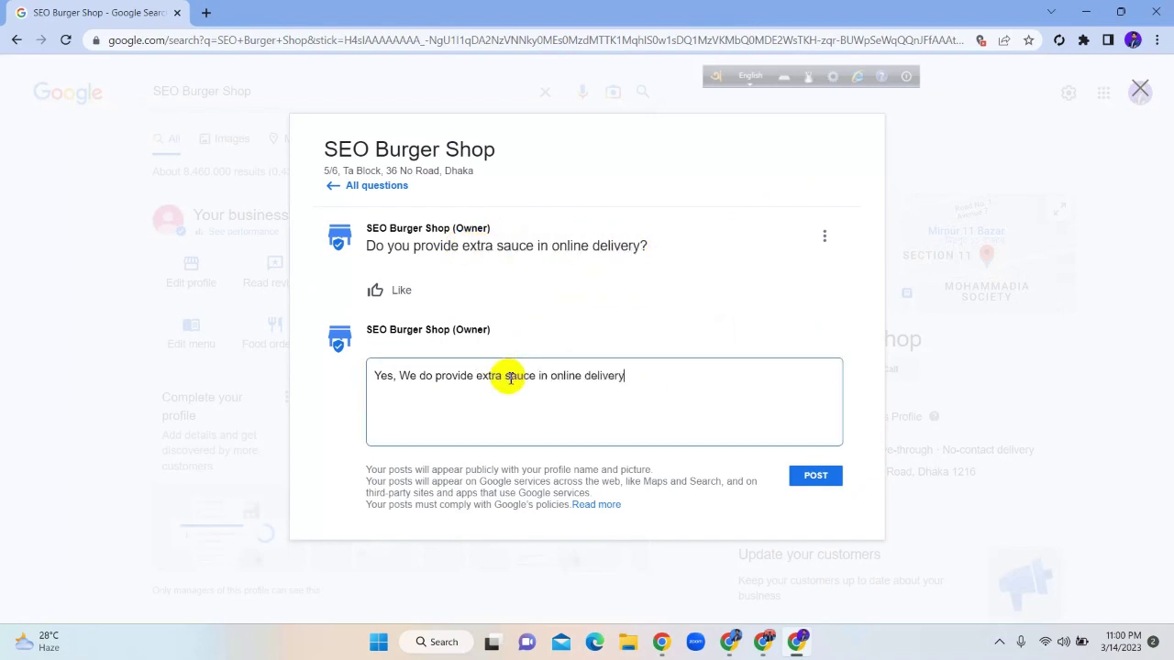
{"action": "left_click", "coordinate": [809, 482]}
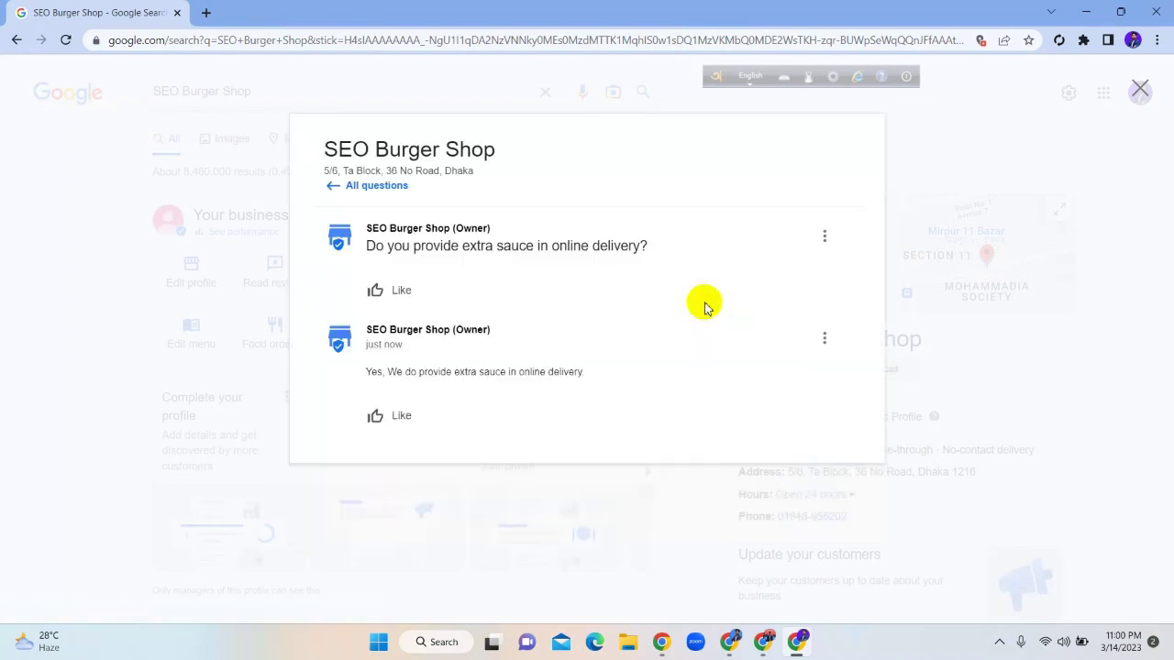
{"action": "left_click", "coordinate": [1140, 89]}
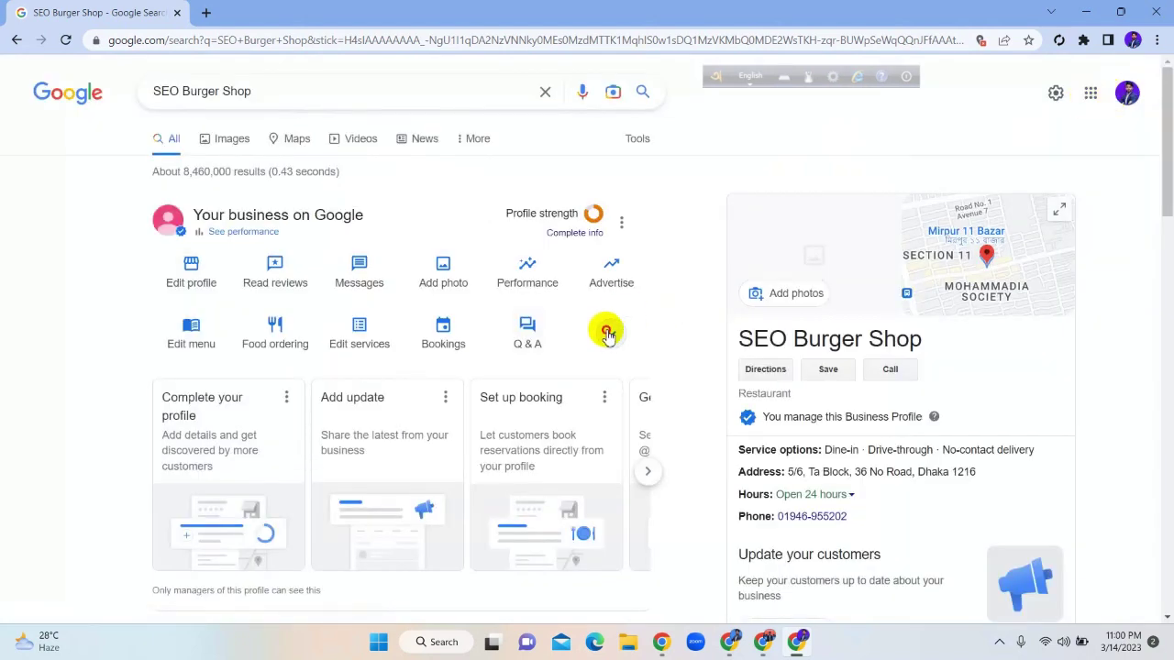
Look over the profile's new offer and new event forms, discarding both without adding anything.
{"action": "left_click", "coordinate": [610, 332]}
{"action": "scroll", "coordinate": [537, 332], "scroll_direction": "down", "scroll_amount": 1}
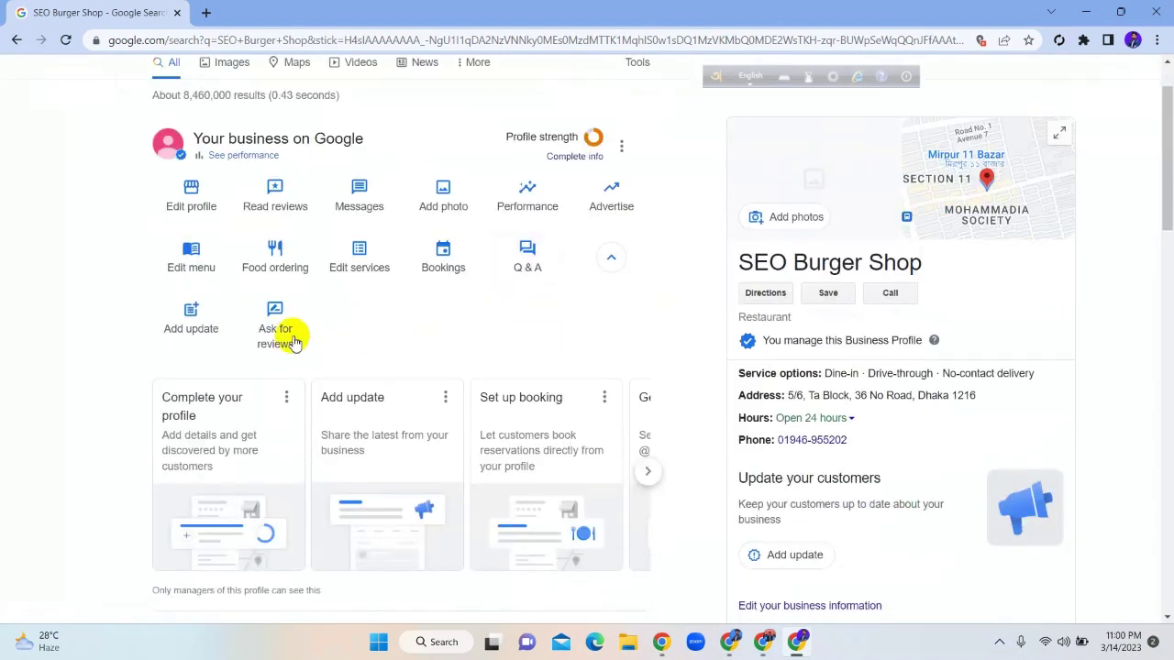
{"action": "left_click", "coordinate": [187, 312]}
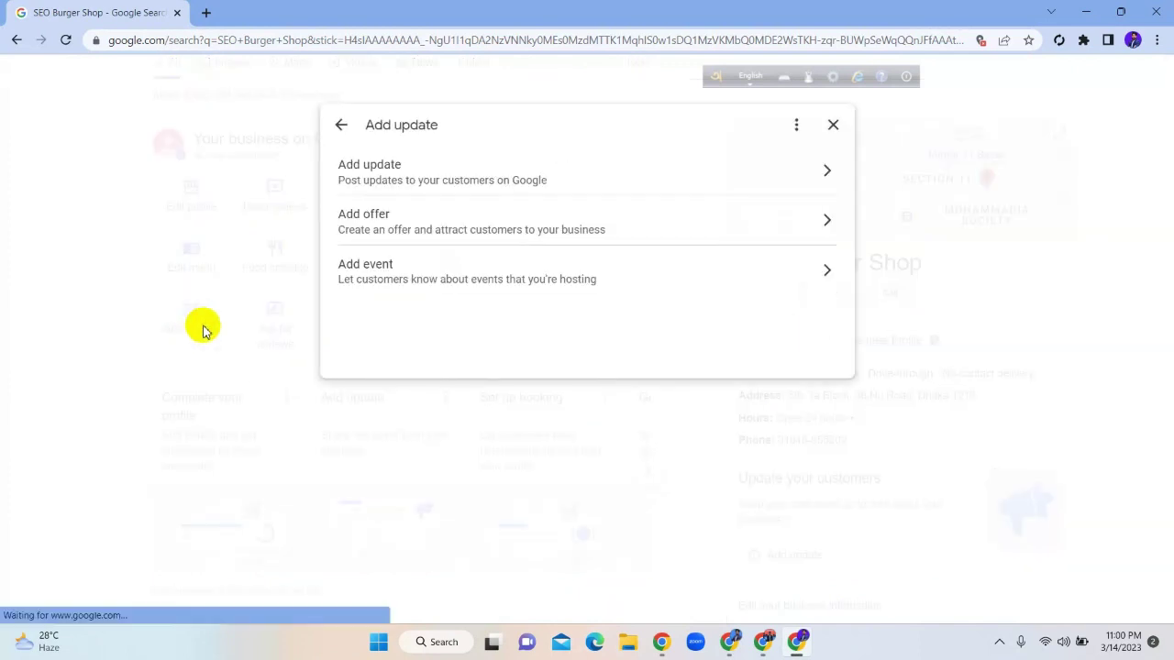
{"action": "left_click", "coordinate": [433, 225]}
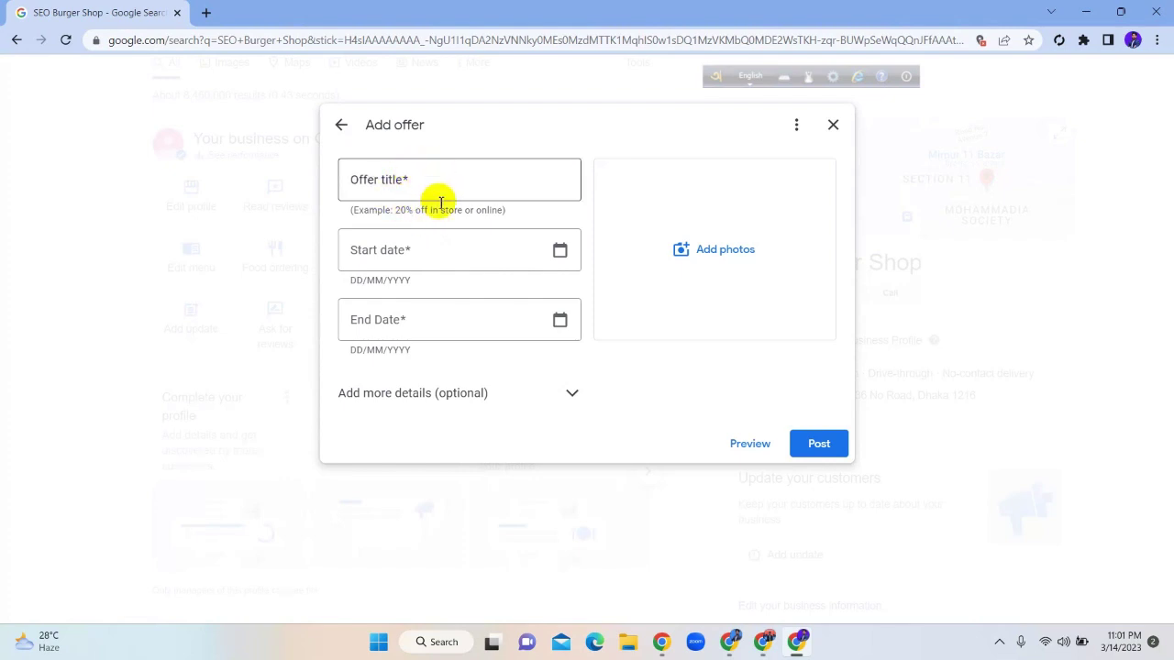
{"action": "left_click", "coordinate": [341, 126]}
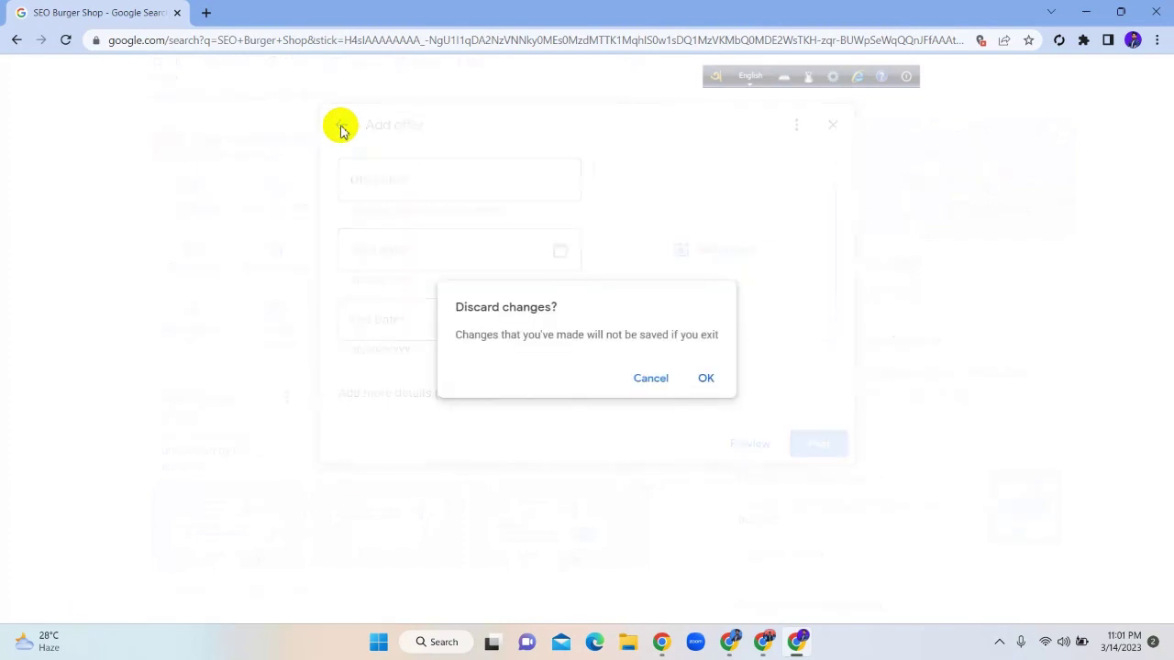
{"action": "left_click", "coordinate": [701, 377]}
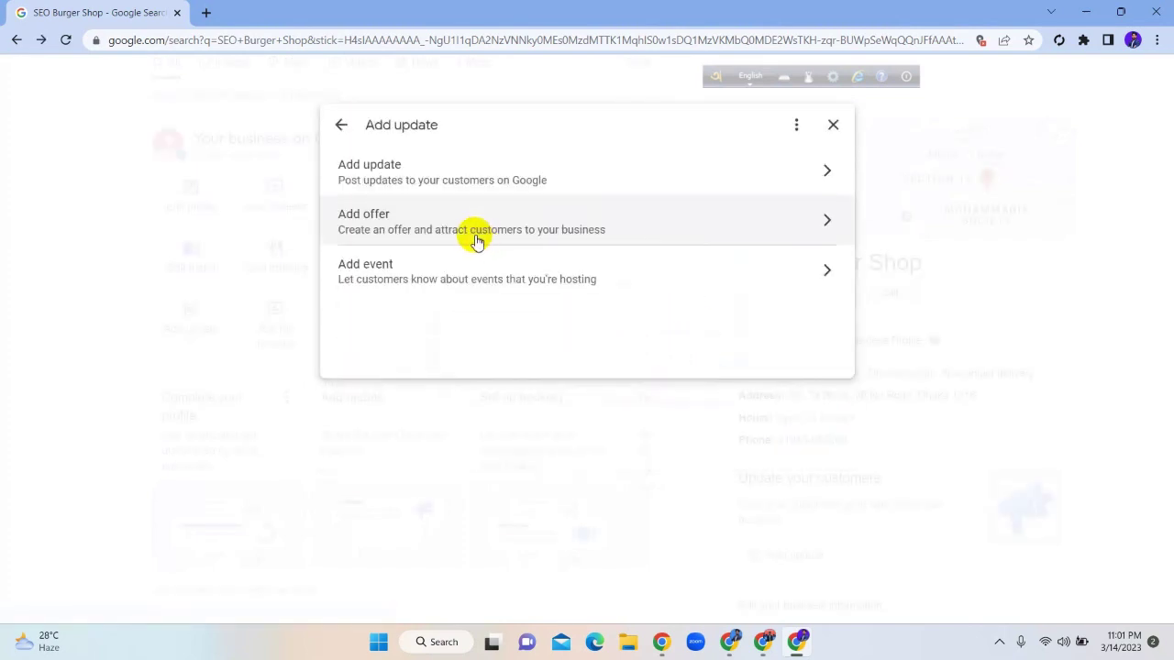
{"action": "left_click", "coordinate": [437, 282]}
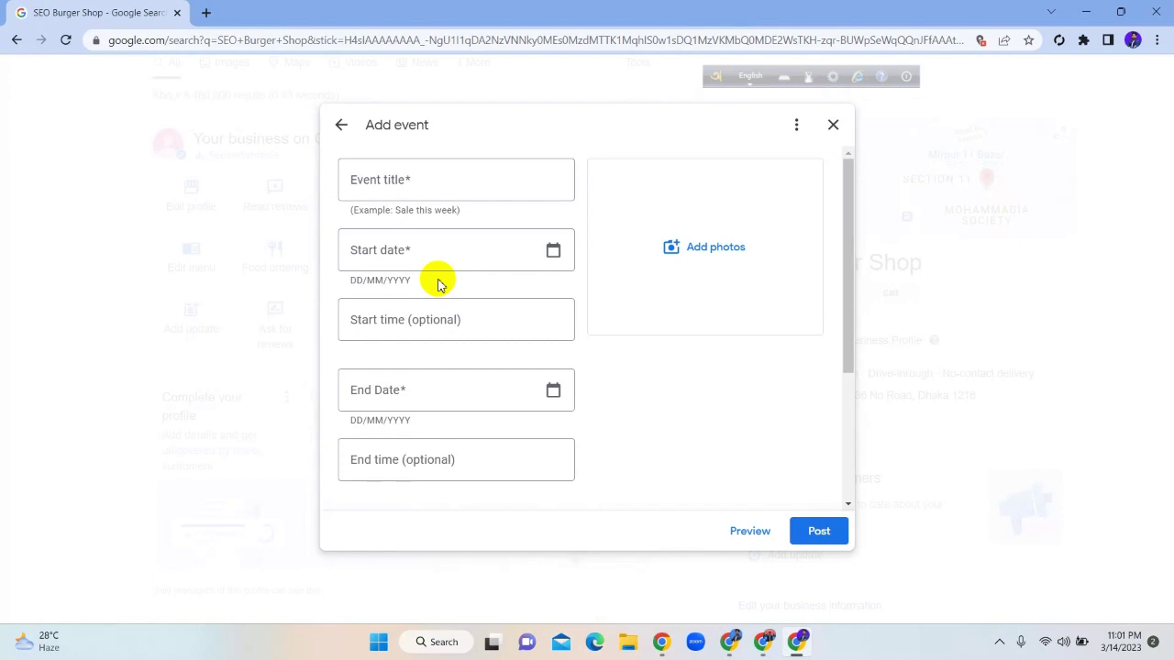
{"action": "left_click", "coordinate": [337, 123]}
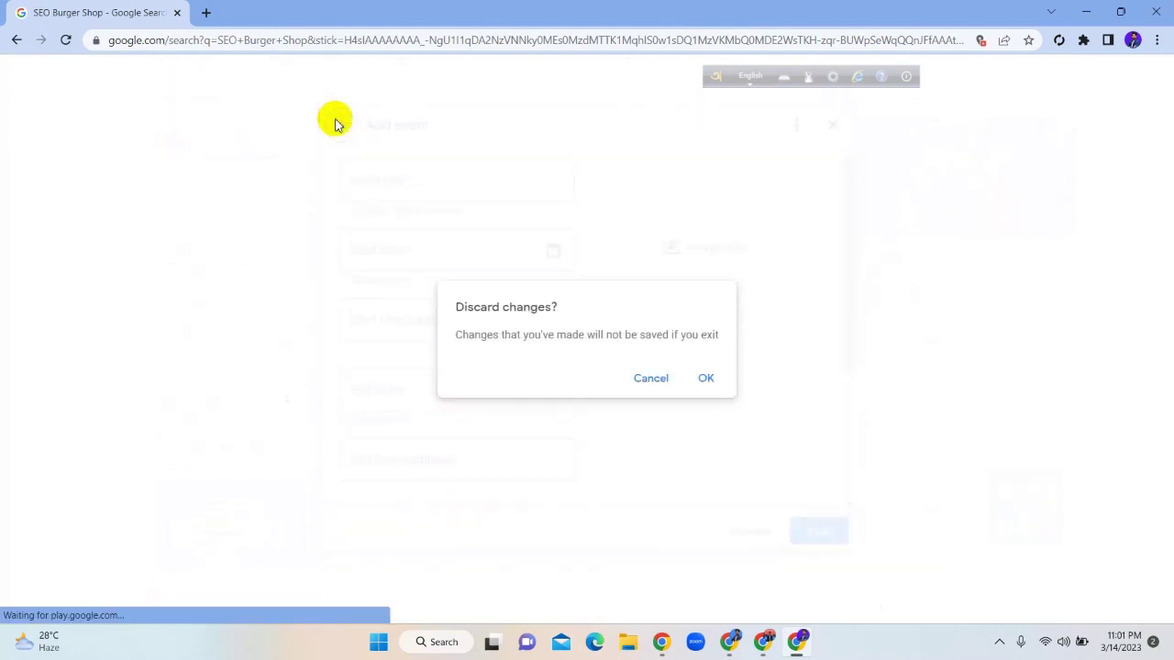
{"action": "left_click", "coordinate": [705, 377]}
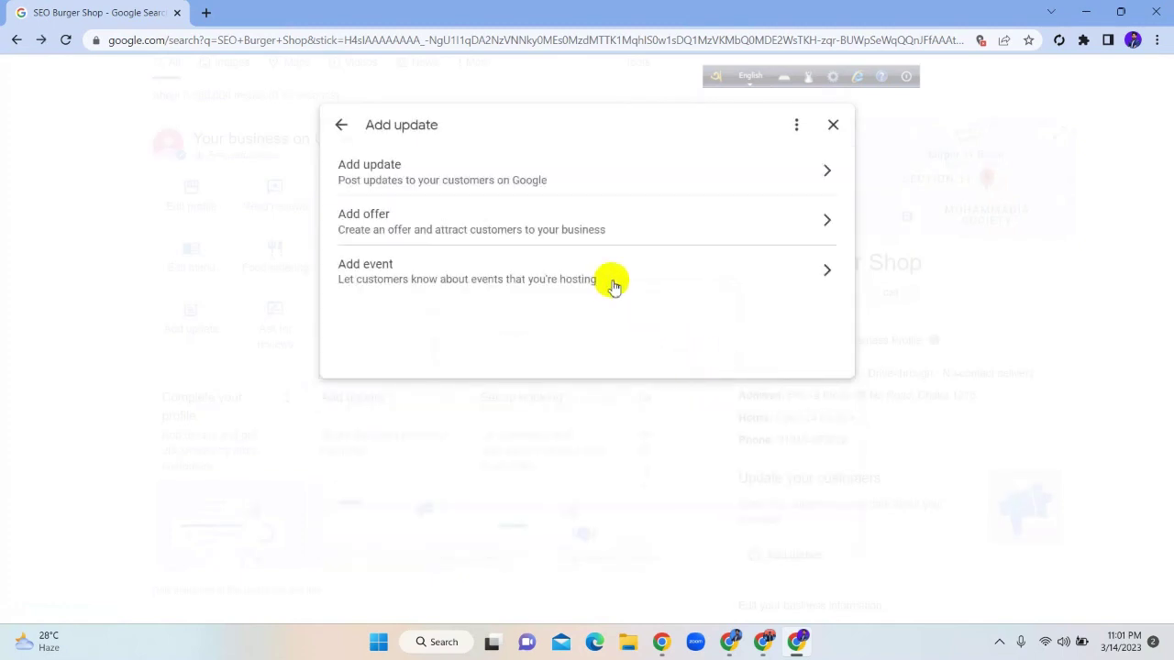
Start a new profile update, then switch to the untitled 720 × 720 px design in Canva and reload it for editing.
{"action": "left_click", "coordinate": [475, 180]}
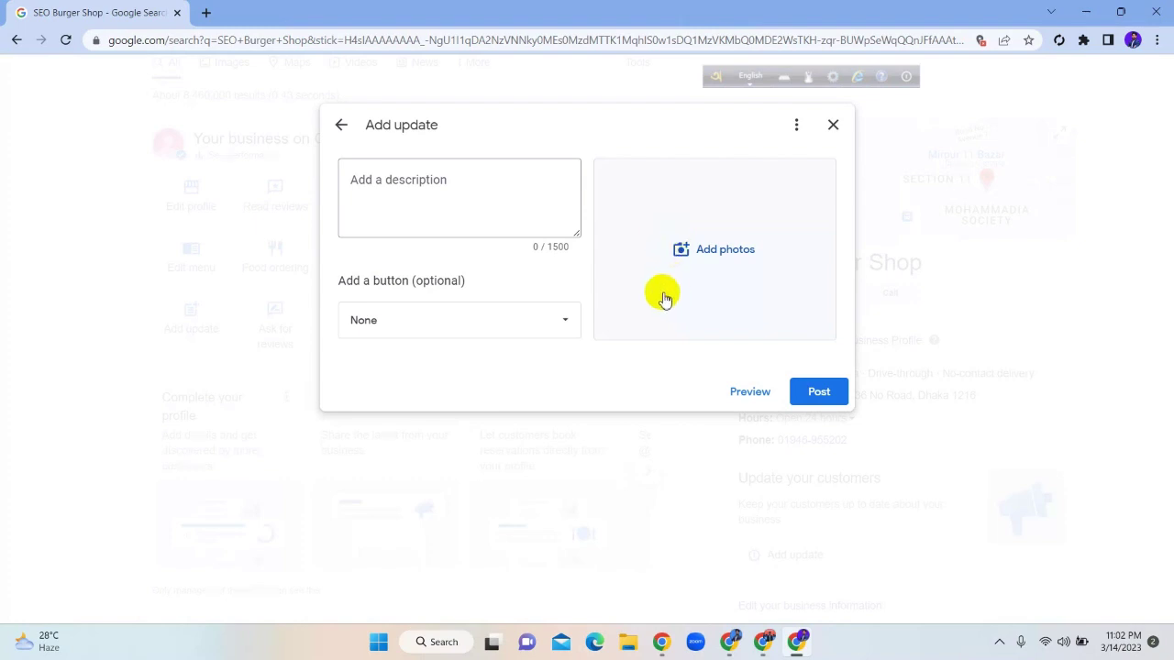
{"action": "mouse_move", "coordinate": [730, 645]}
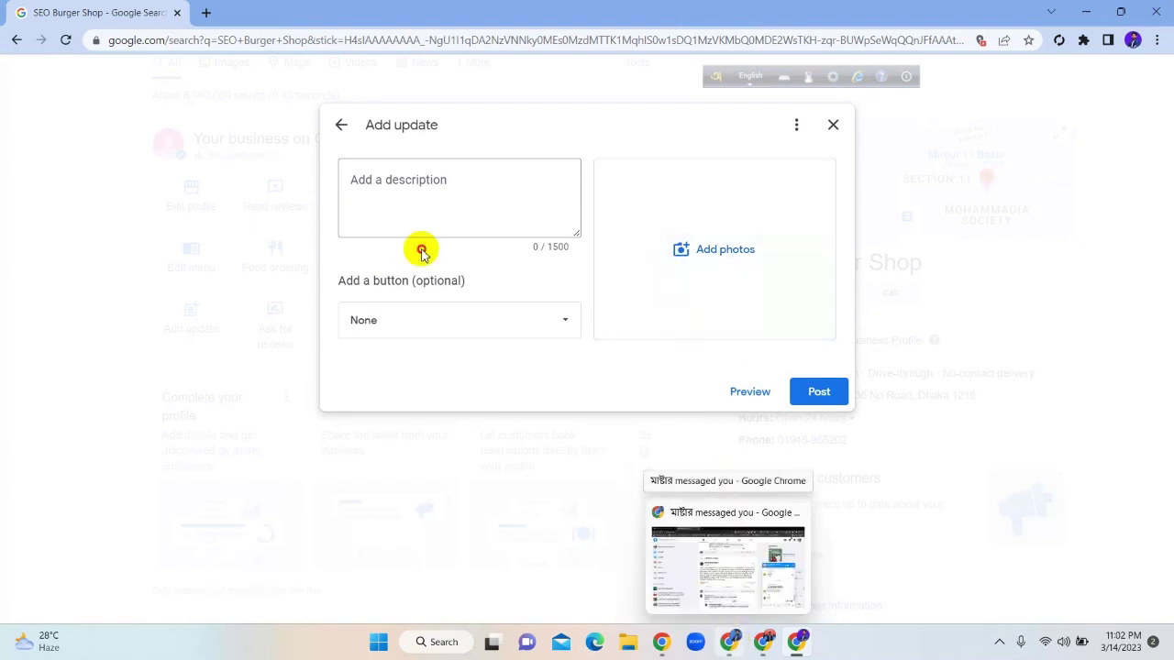
{"action": "left_click", "coordinate": [727, 550]}
{"action": "left_click", "coordinate": [120, 9]}
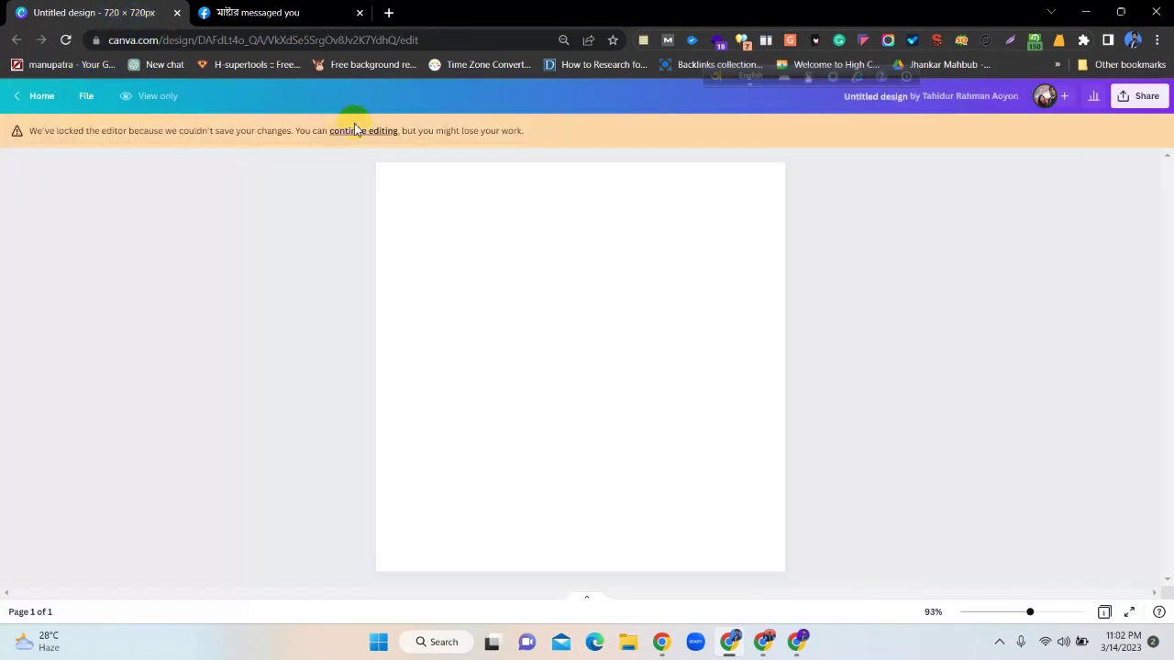
{"action": "left_click", "coordinate": [67, 40]}
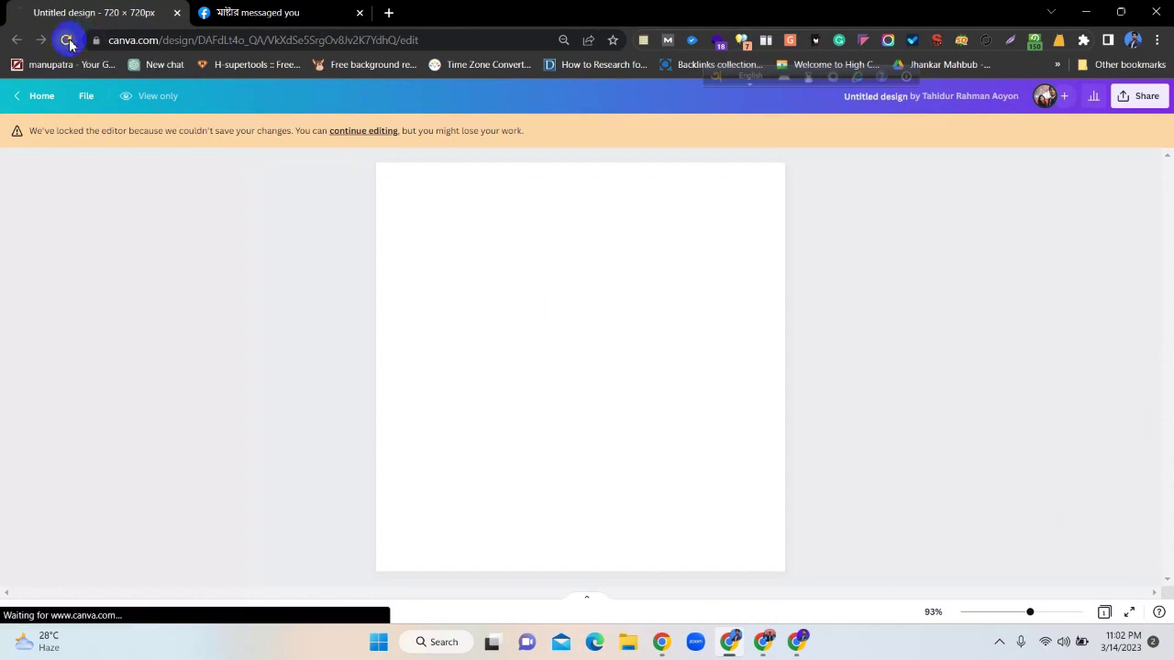
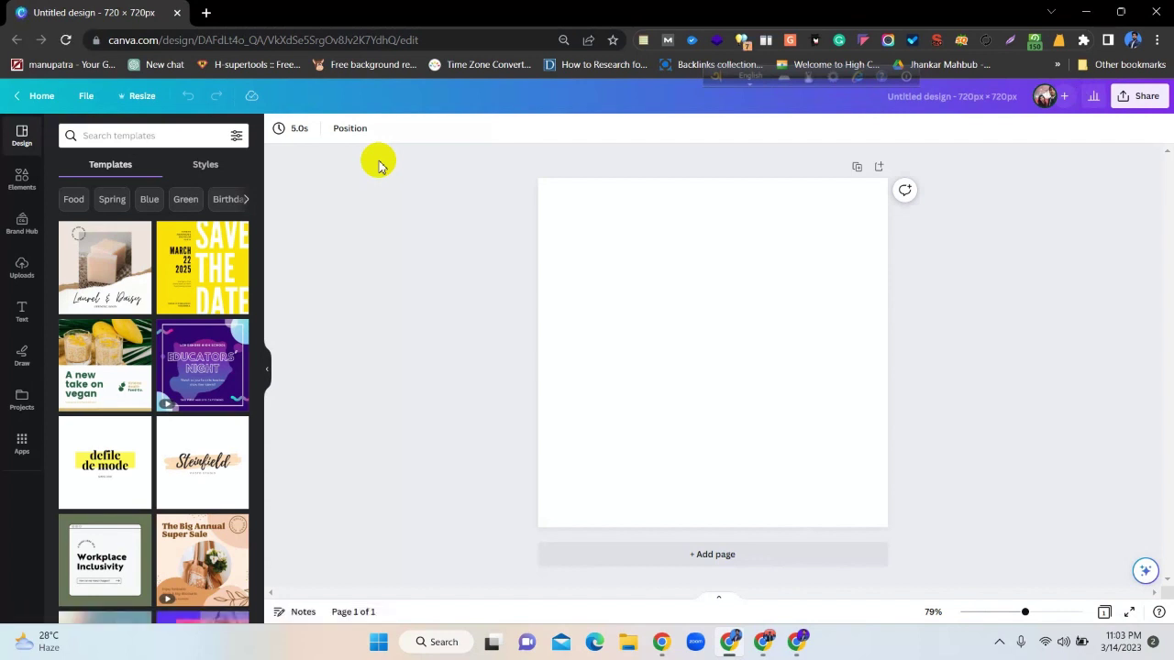
Search the templates for "burger" and apply the white and yellow "Delicious Burger" template with the free delivery badge.
{"action": "left_click", "coordinate": [197, 135]}
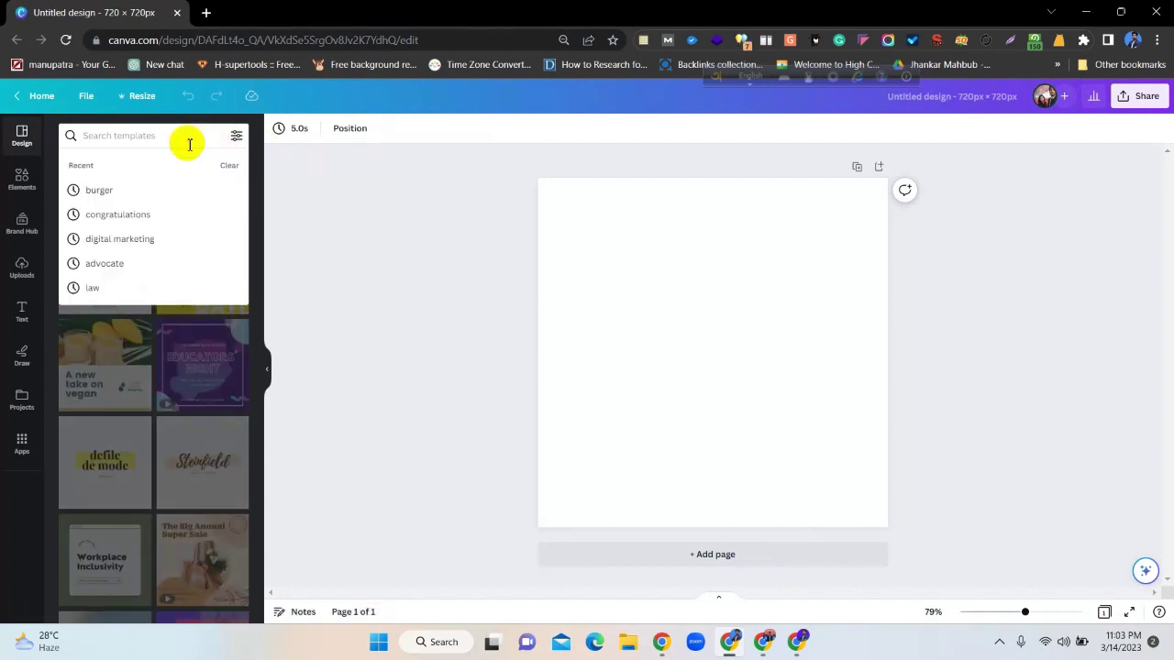
{"action": "left_click", "coordinate": [122, 190]}
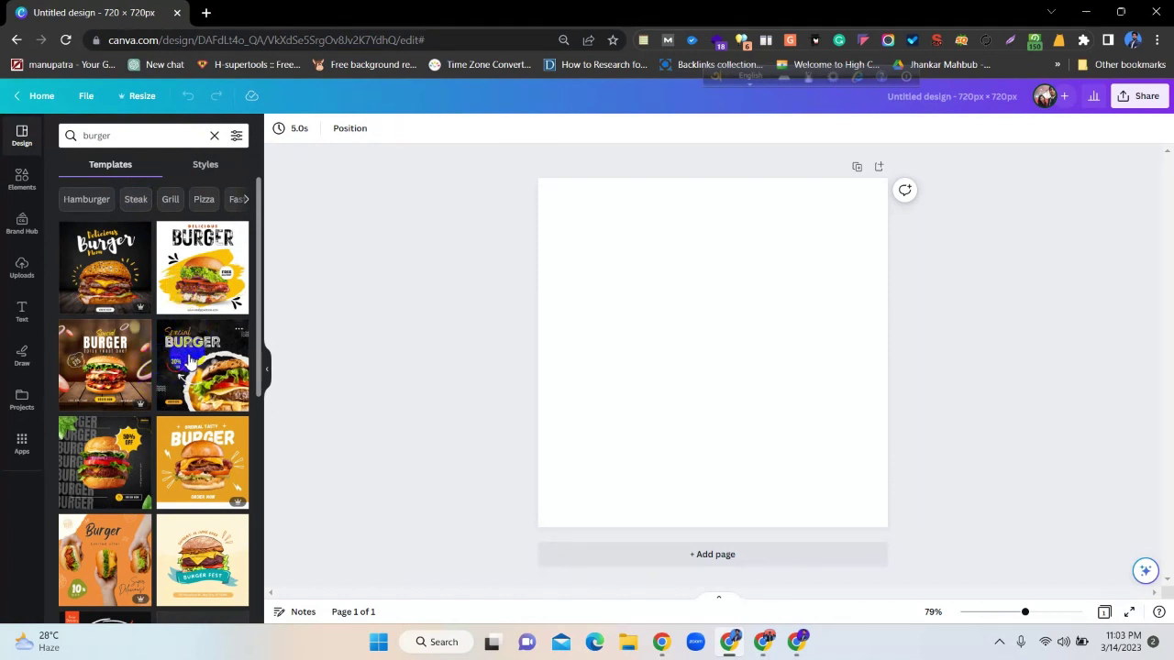
{"action": "left_click", "coordinate": [196, 287]}
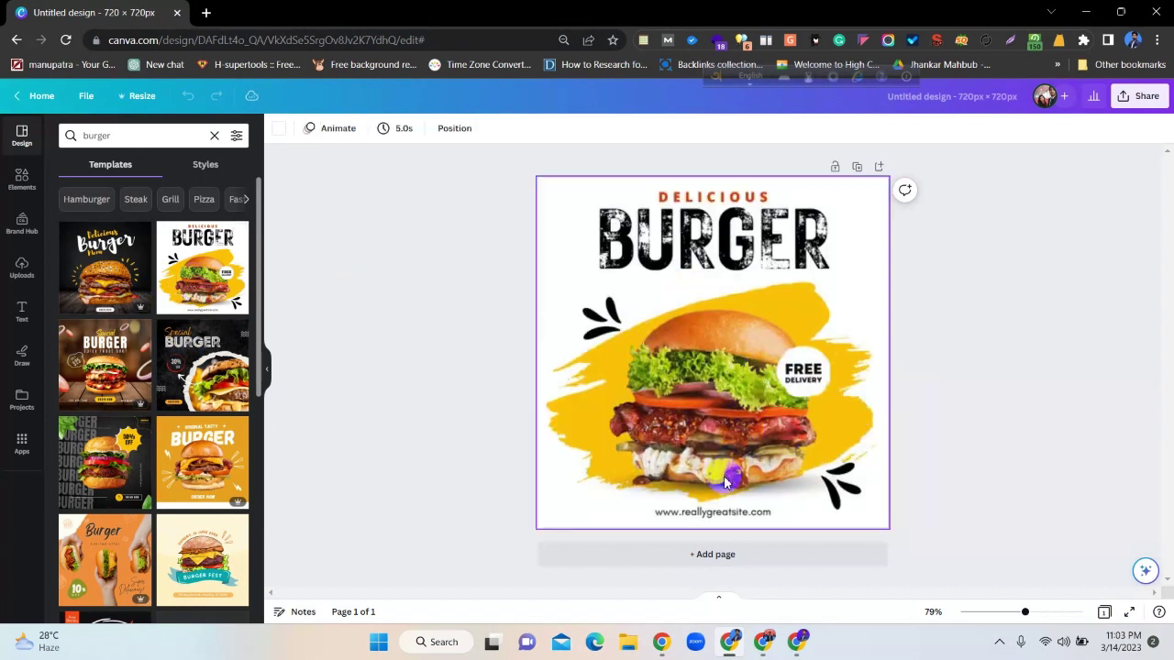
Replace the website address below the burger with "SEO Burger SHOP" and download the design as a PNG.
{"action": "left_click", "coordinate": [719, 513]}
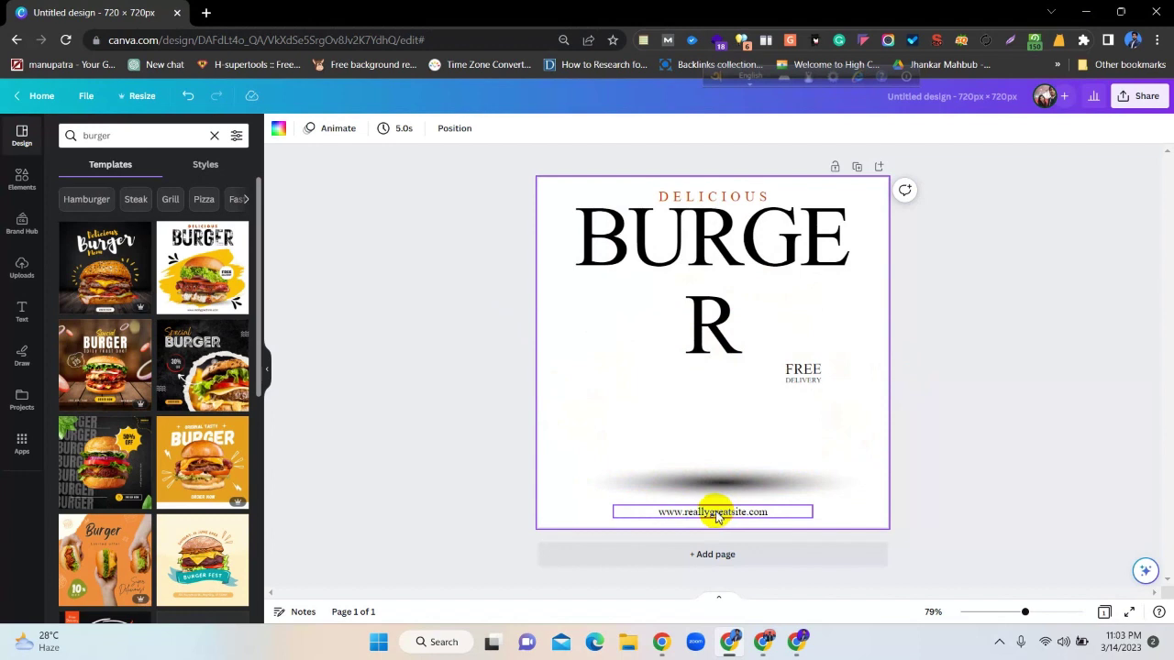
{"action": "double_click", "coordinate": [719, 515]}
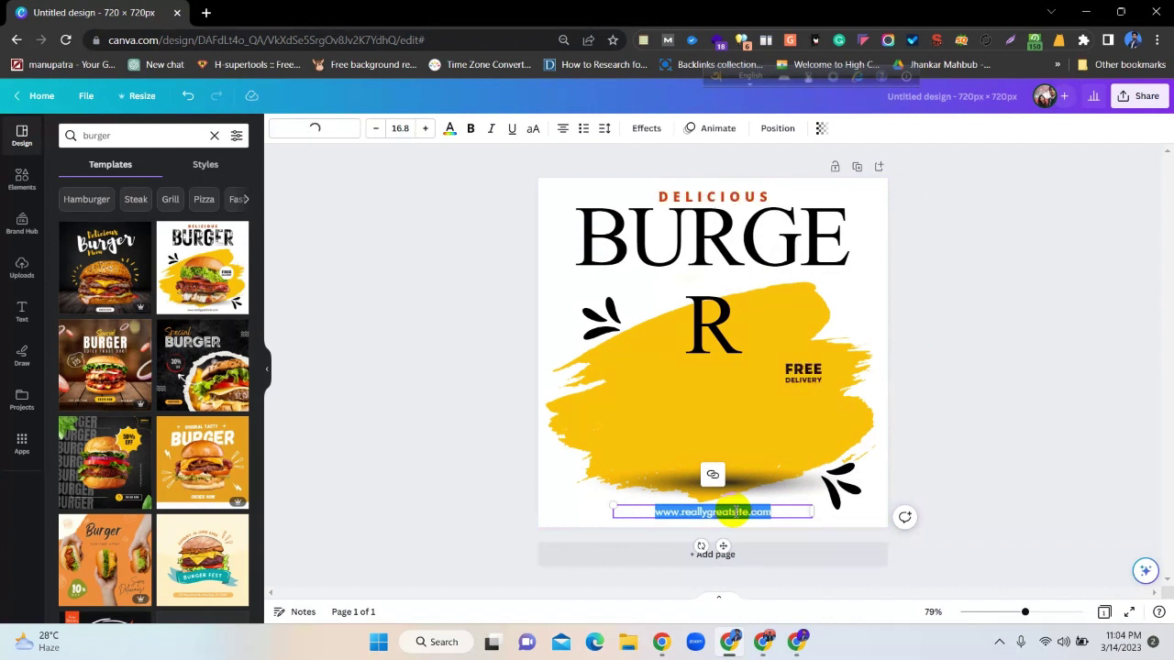
{"action": "type", "text": "SEO B"}
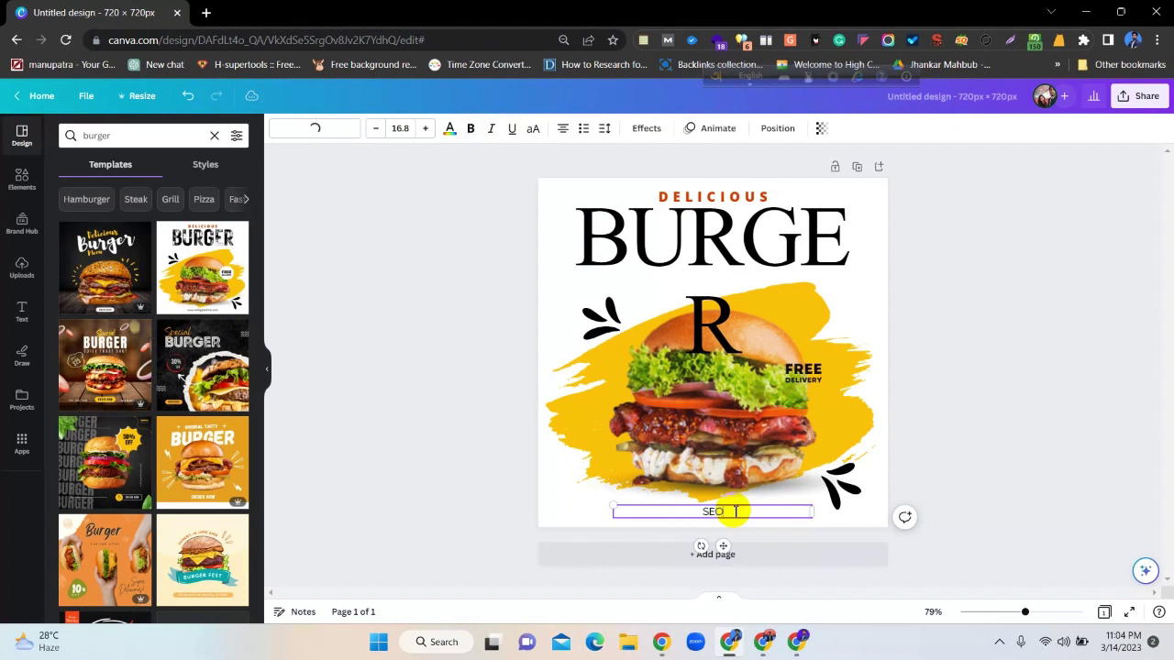
{"action": "type", "text": "urger"}
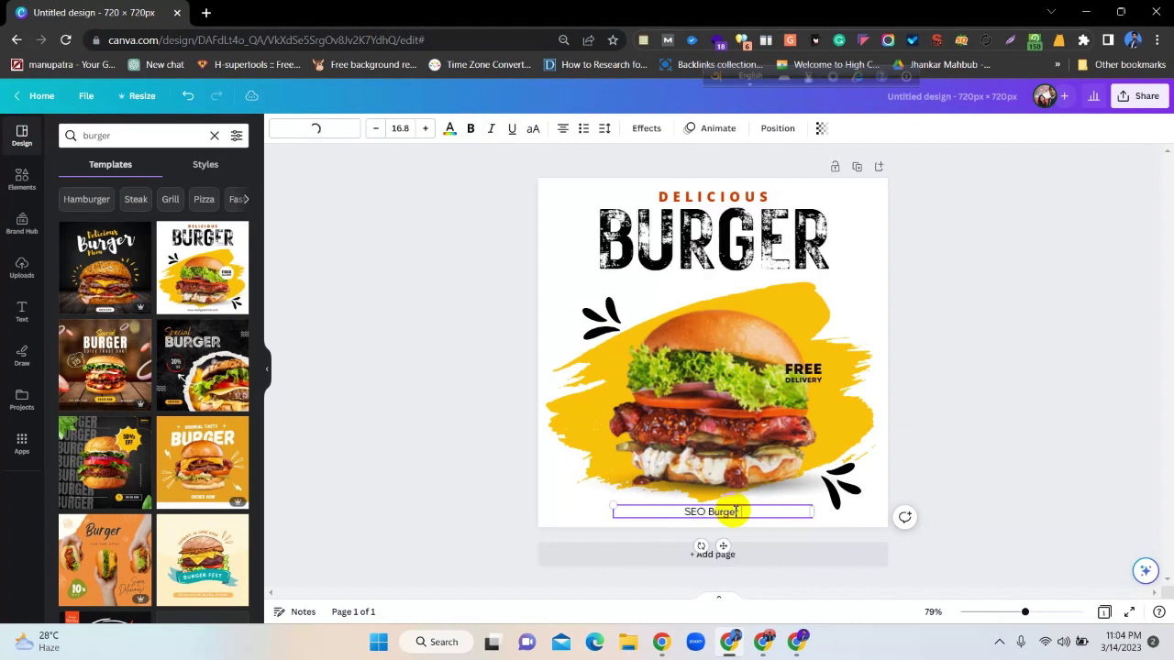
{"action": "type", "text": " SHOP"}
{"action": "left_click", "coordinate": [1037, 372]}
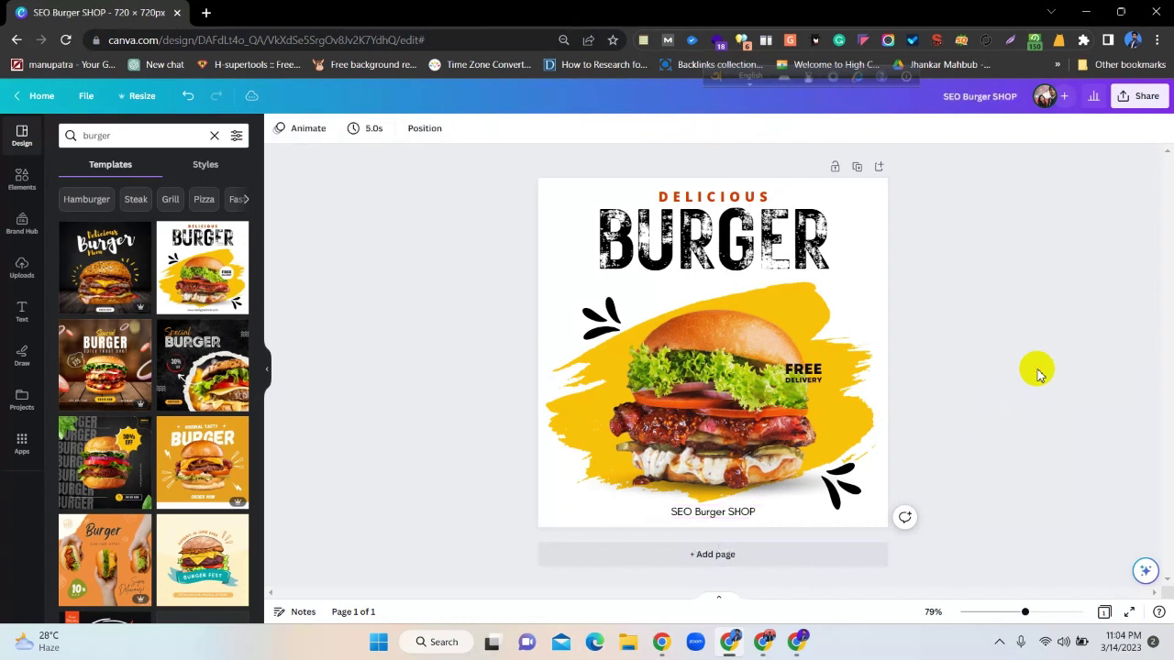
{"action": "left_click", "coordinate": [1141, 97]}
{"action": "left_click", "coordinate": [993, 408]}
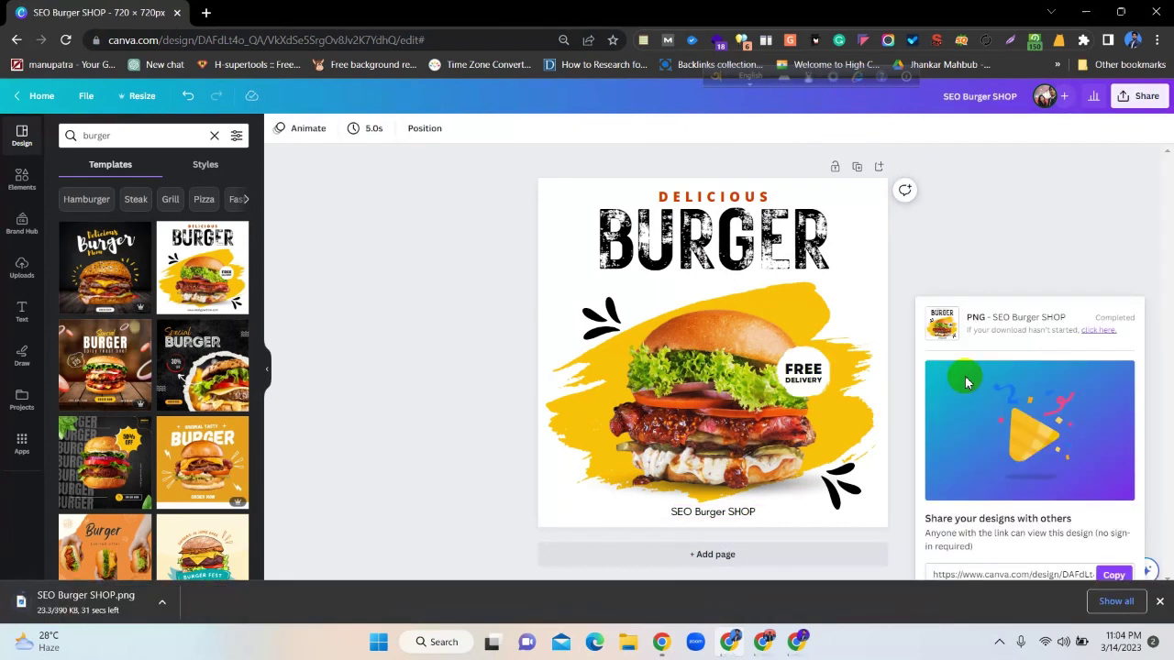
Switch back to the Google business profile and add the SEO Burger SHOP image from Downloads to the new update.
{"action": "left_click", "coordinate": [795, 642]}
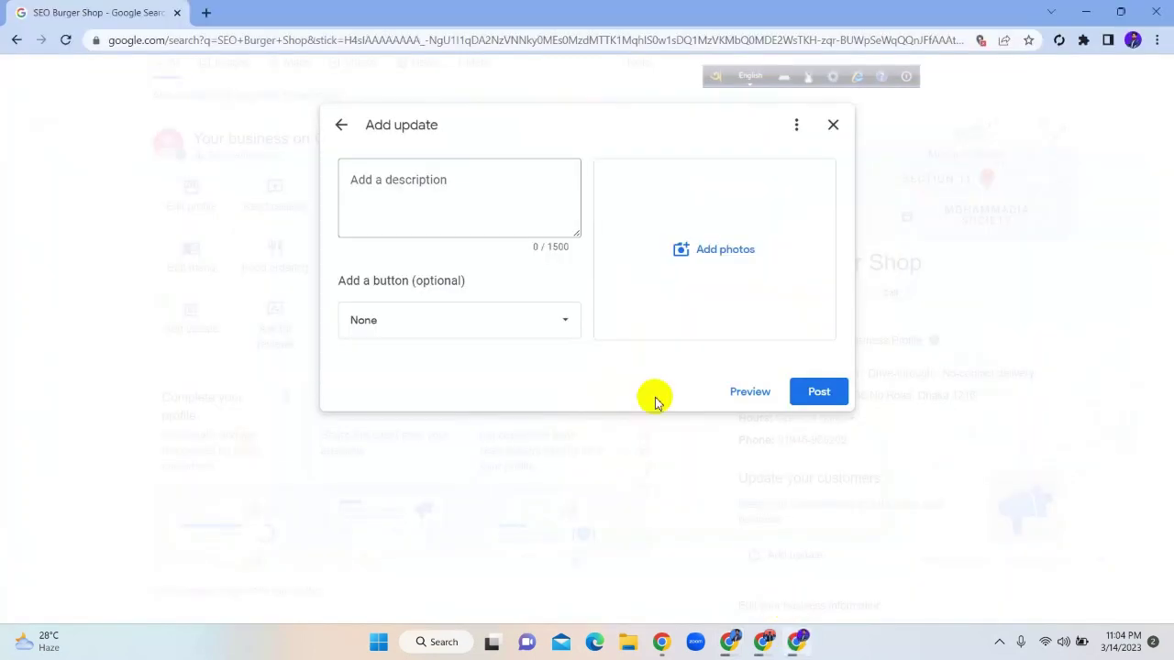
{"action": "left_click", "coordinate": [677, 253]}
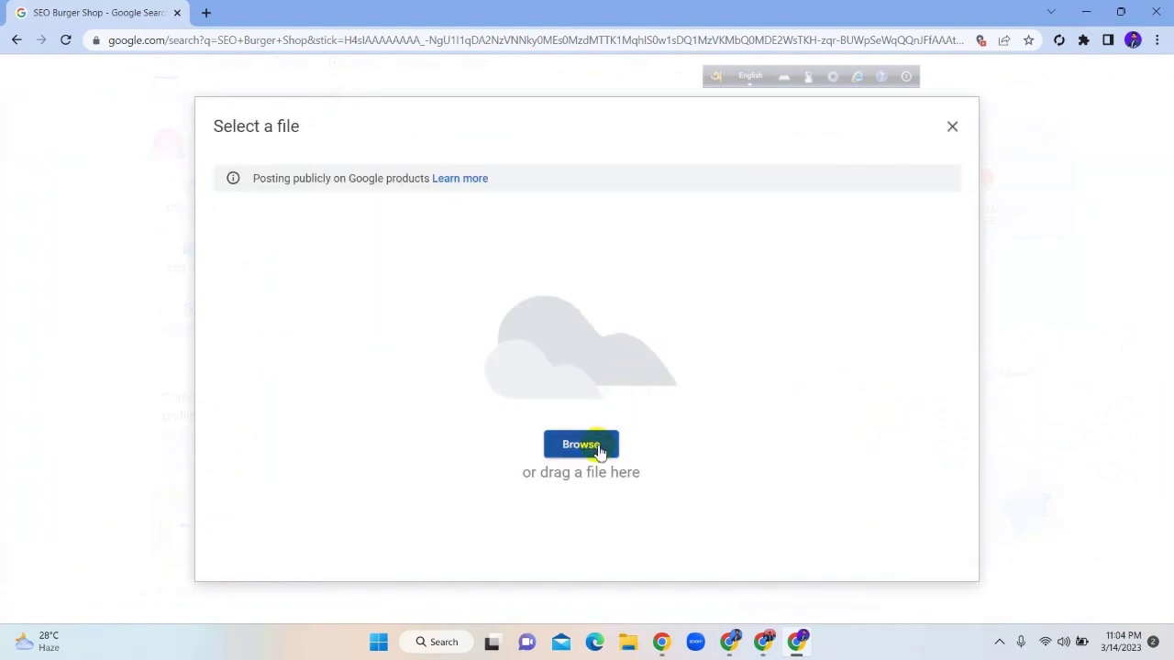
{"action": "left_click", "coordinate": [598, 448]}
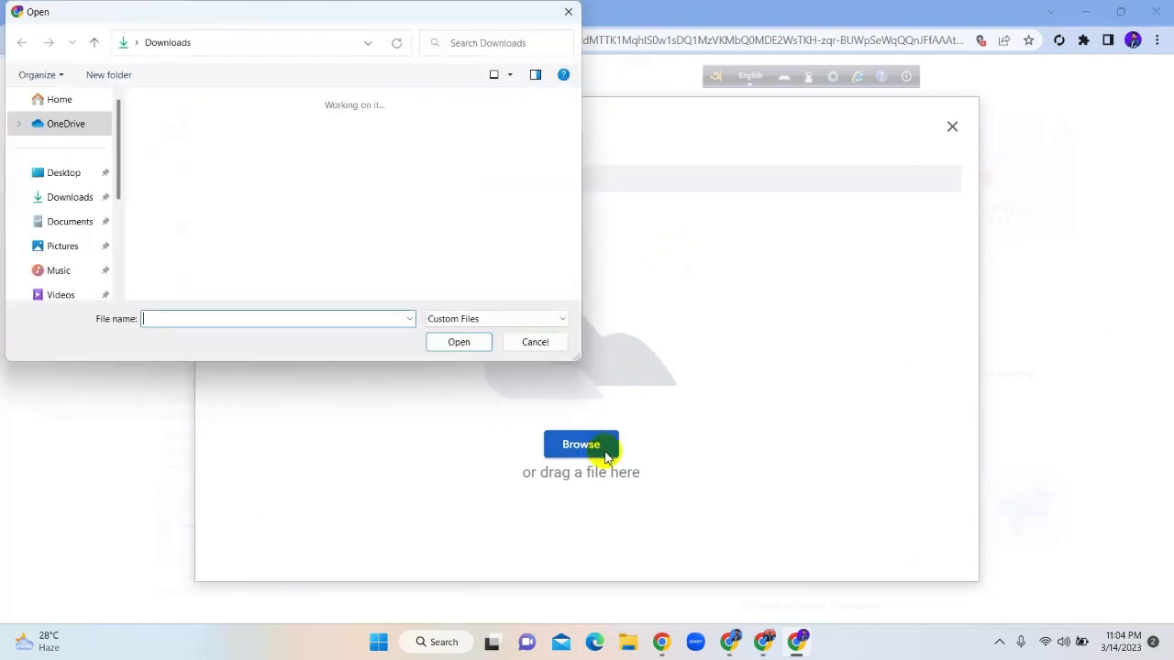
{"action": "left_click", "coordinate": [206, 193]}
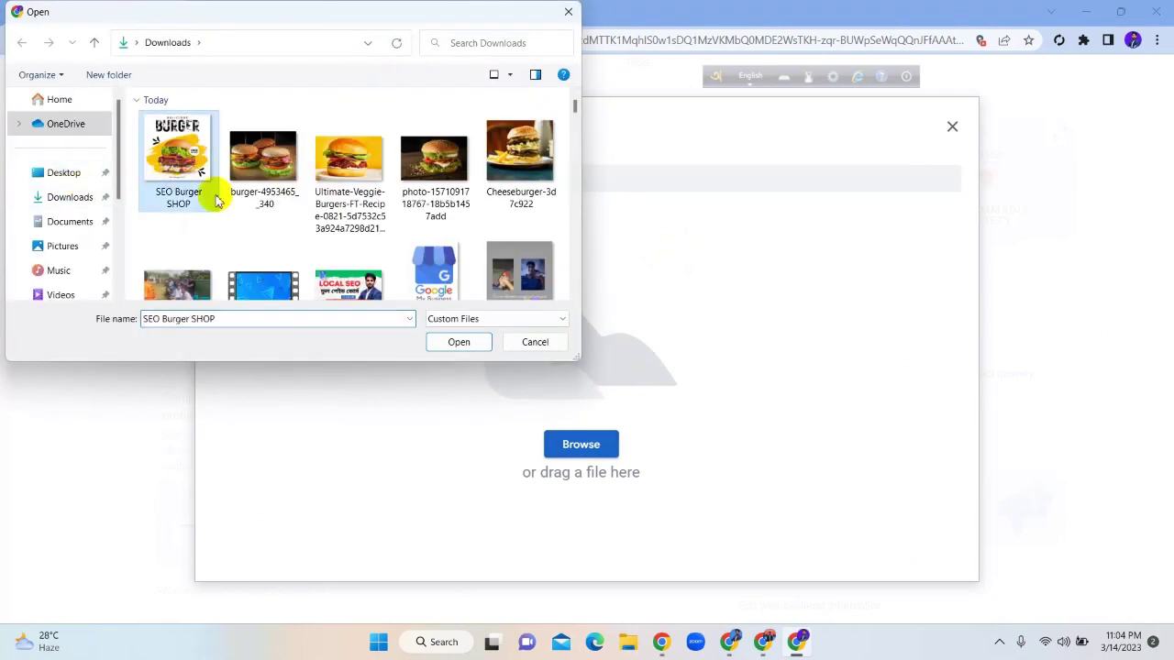
{"action": "left_click", "coordinate": [449, 341]}
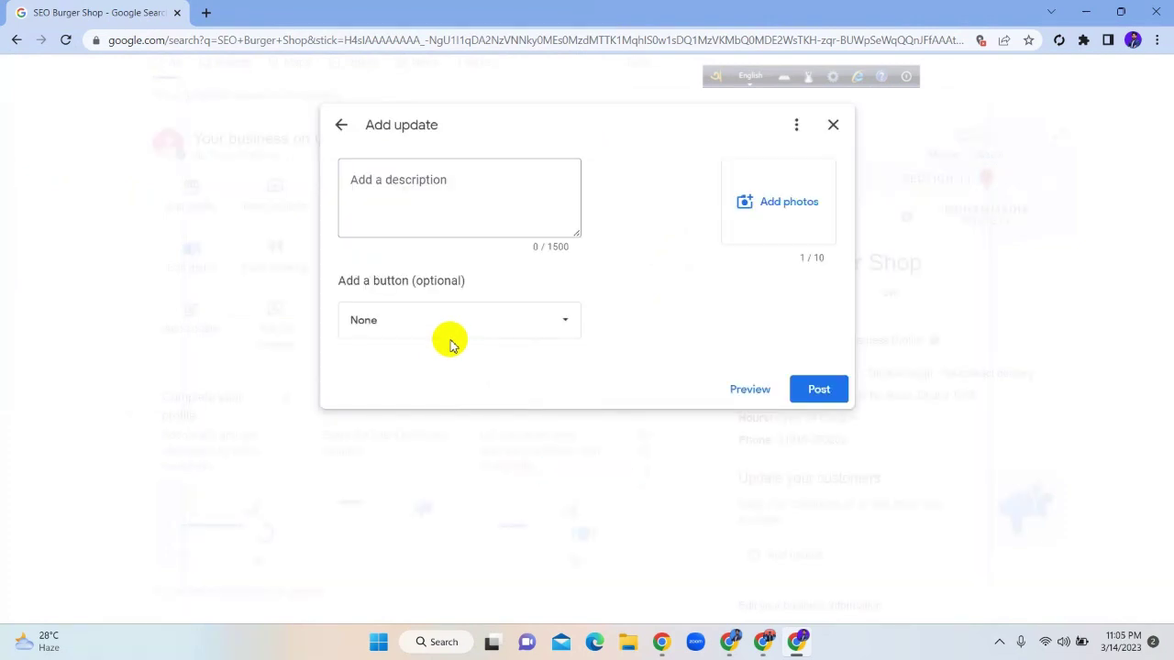
Enter "SEO Burger Shop is offering 30% discount on Chicken Burger!" as the update's description.
{"action": "left_click", "coordinate": [428, 186]}
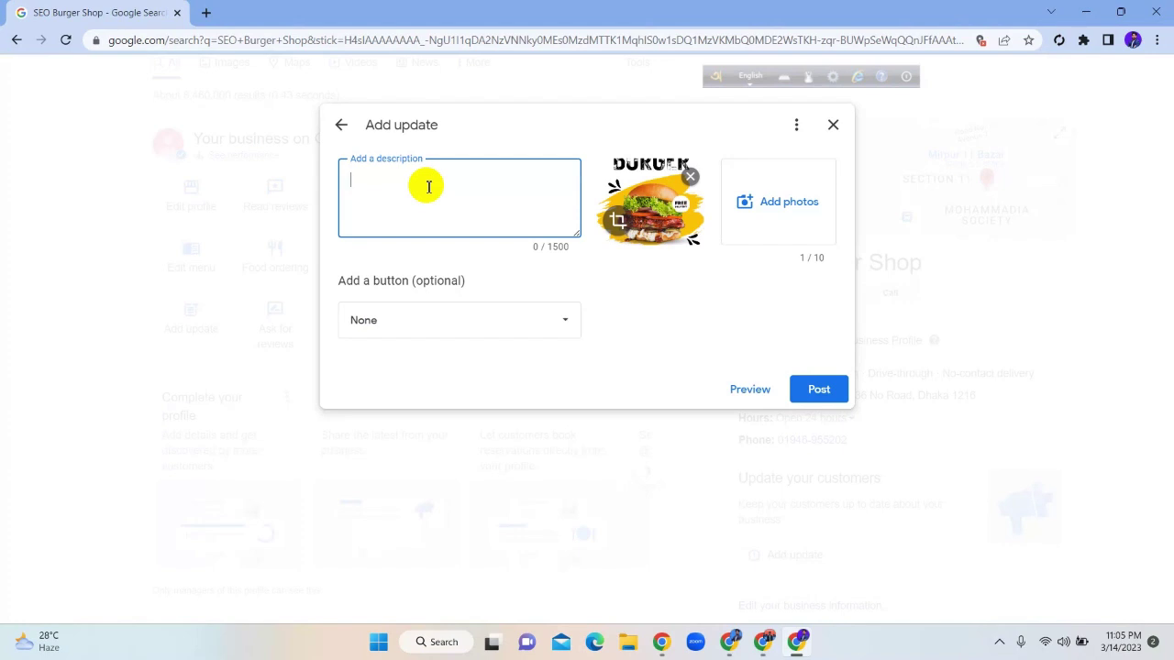
{"action": "type", "text": "EO Burger Shop"}
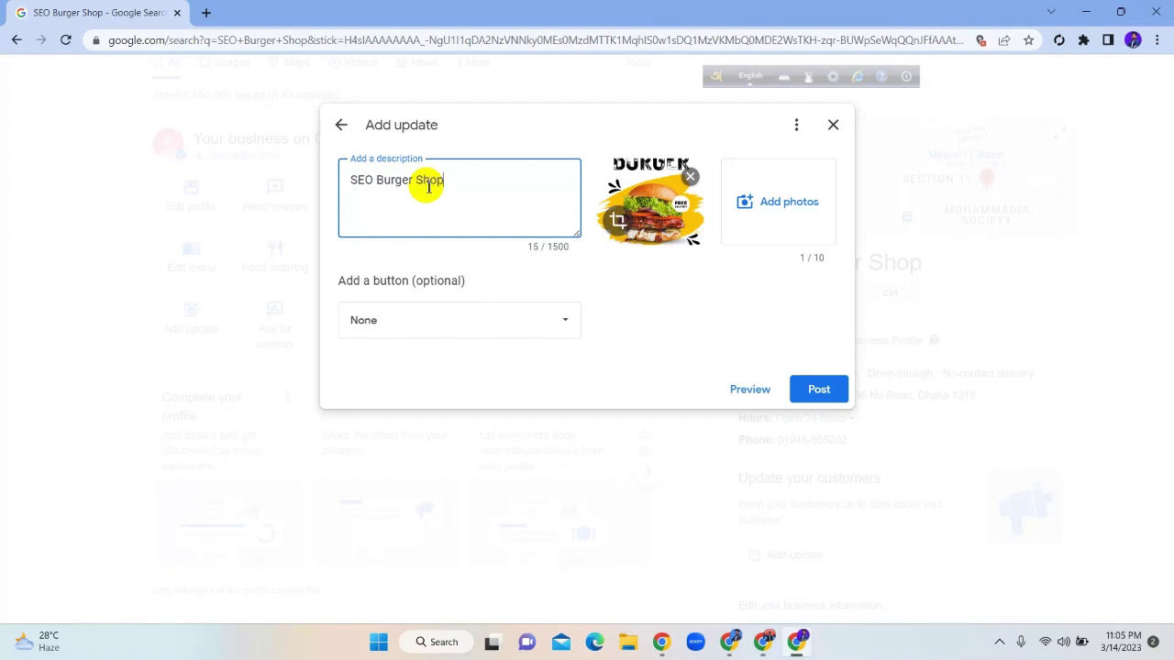
{"action": "type", "text": " is offering 30% discunt"}
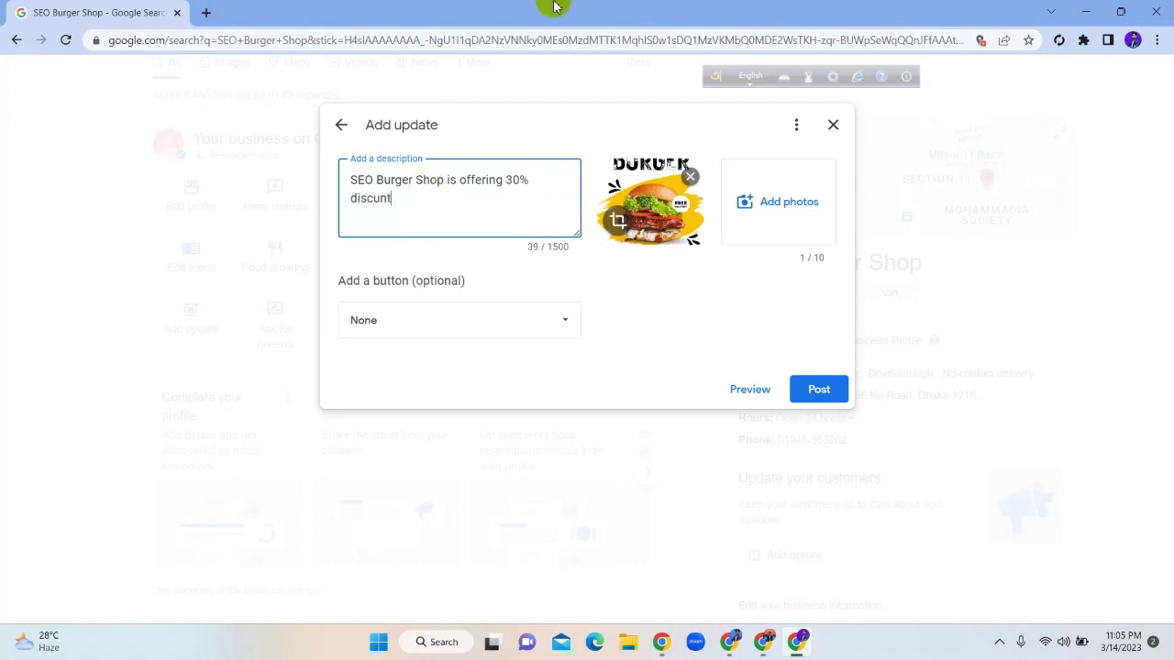
{"action": "key", "text": "BackSpace"}
{"action": "key", "text": "BackSpace"}
{"action": "key", "text": "BackSpace"}
{"action": "key", "text": "BackSpace"}
{"action": "type", "text": "count on Chicken Burger!"}
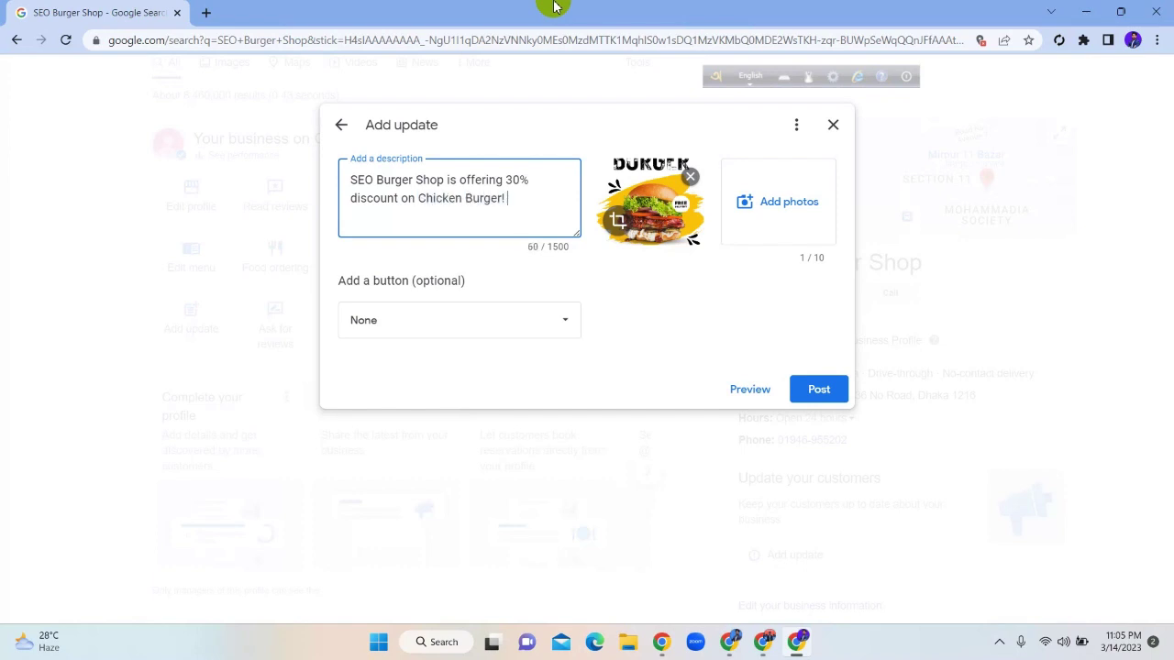
{"action": "left_click", "coordinate": [435, 319]}
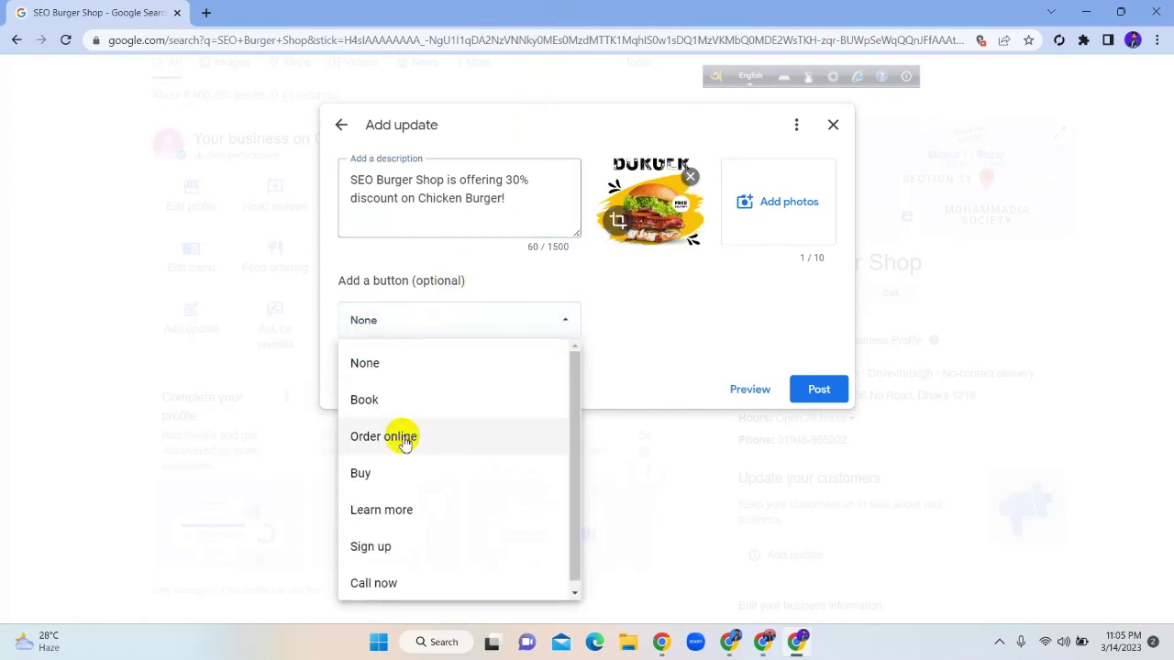
{"action": "left_click", "coordinate": [403, 440]}
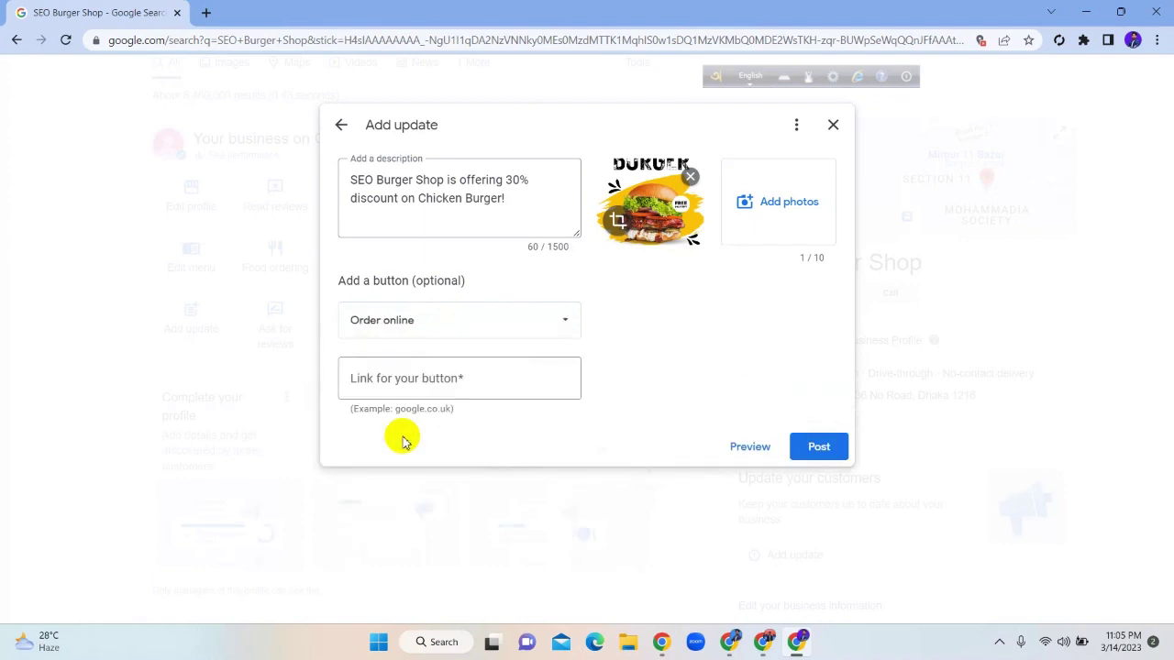
{"action": "left_click", "coordinate": [399, 380]}
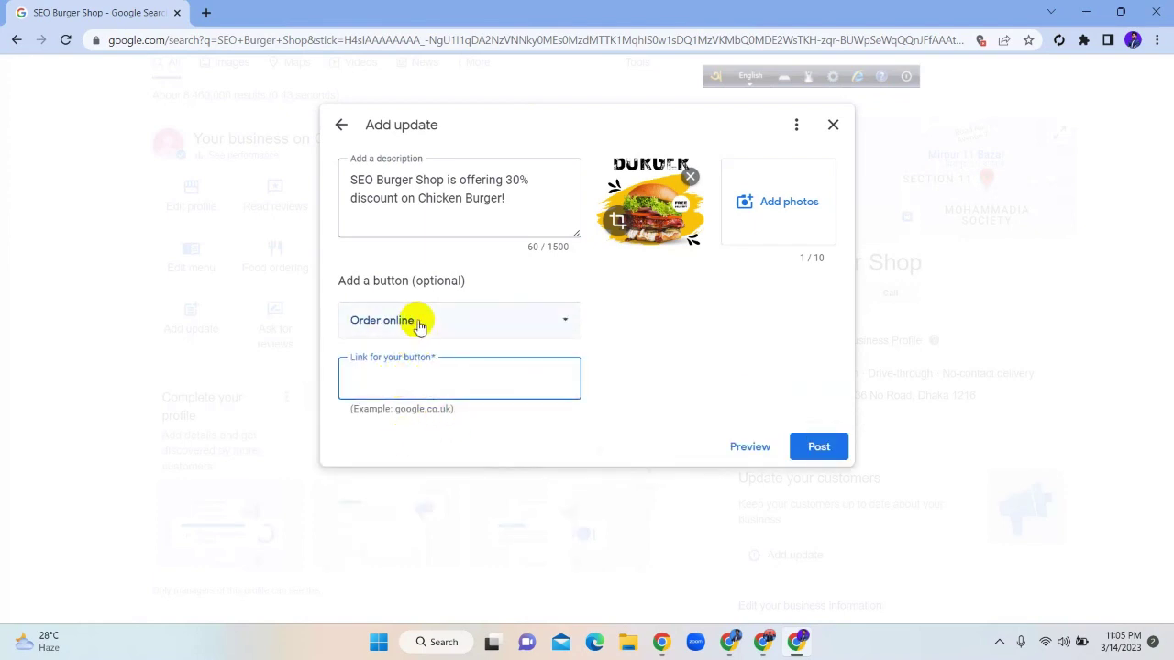
Set the update's optional action button to Call now.
{"action": "left_click", "coordinate": [420, 320]}
{"action": "left_click", "coordinate": [383, 585]}
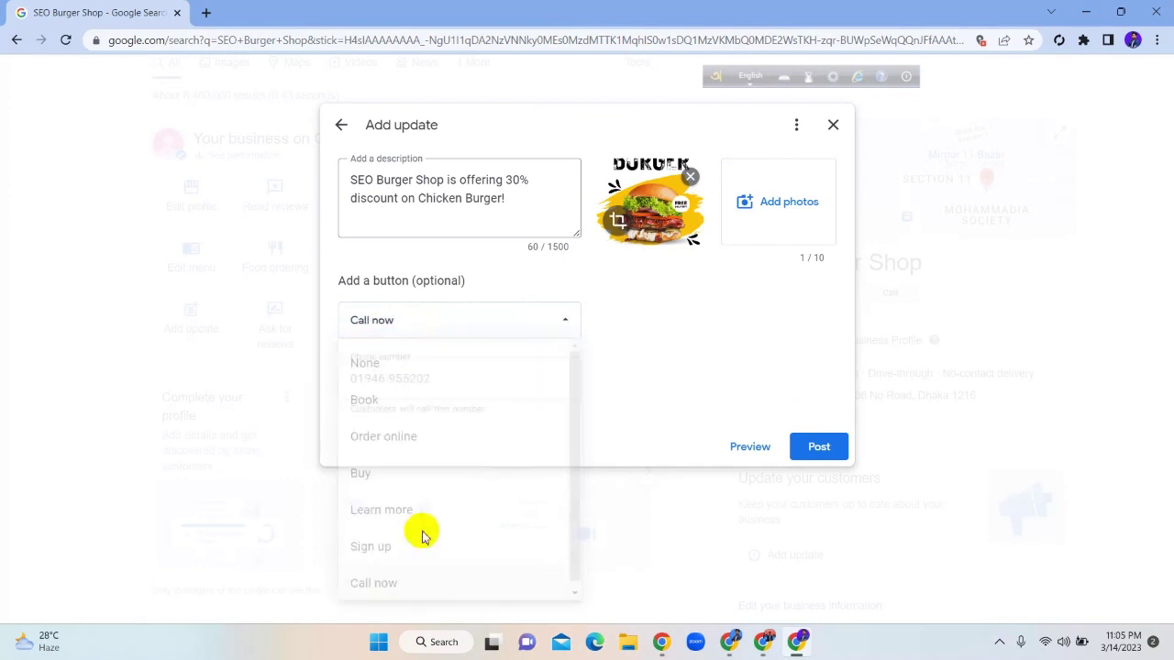